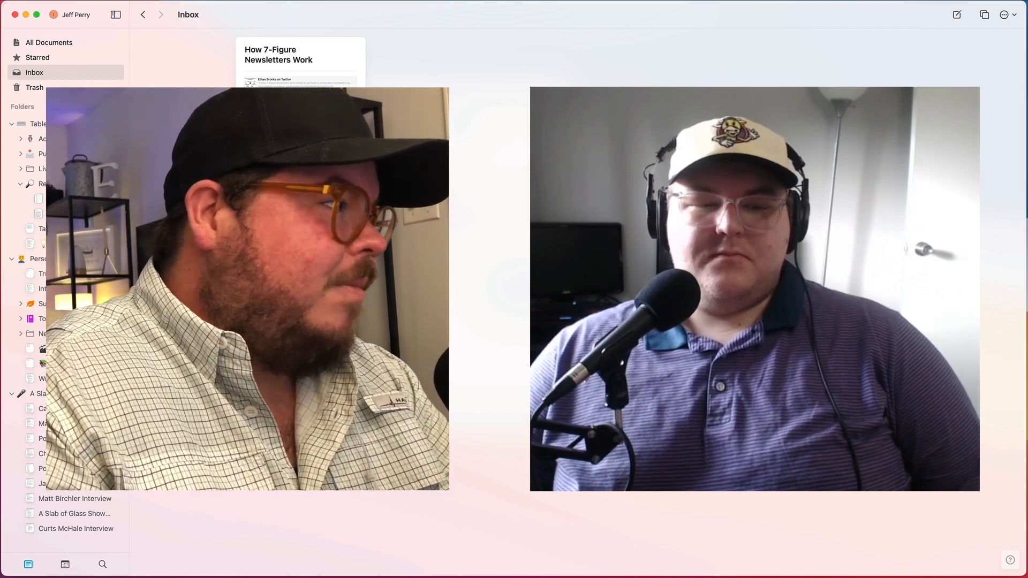
# Step: Open the daily note for Wednesday, Aug 18, 2021 from the calendar
pyautogui.click(65, 565)
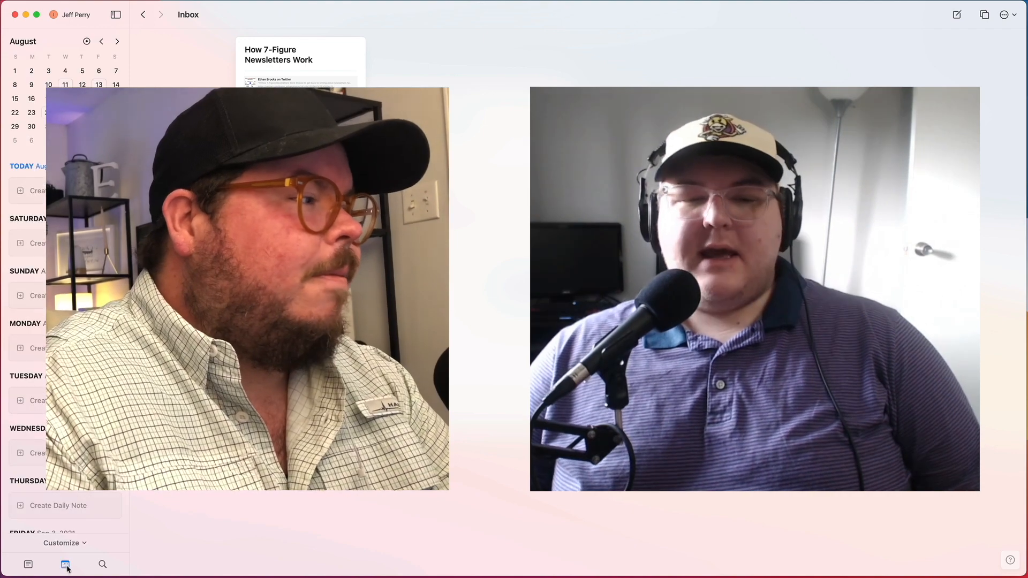
pyautogui.scroll(6, 89, 271)
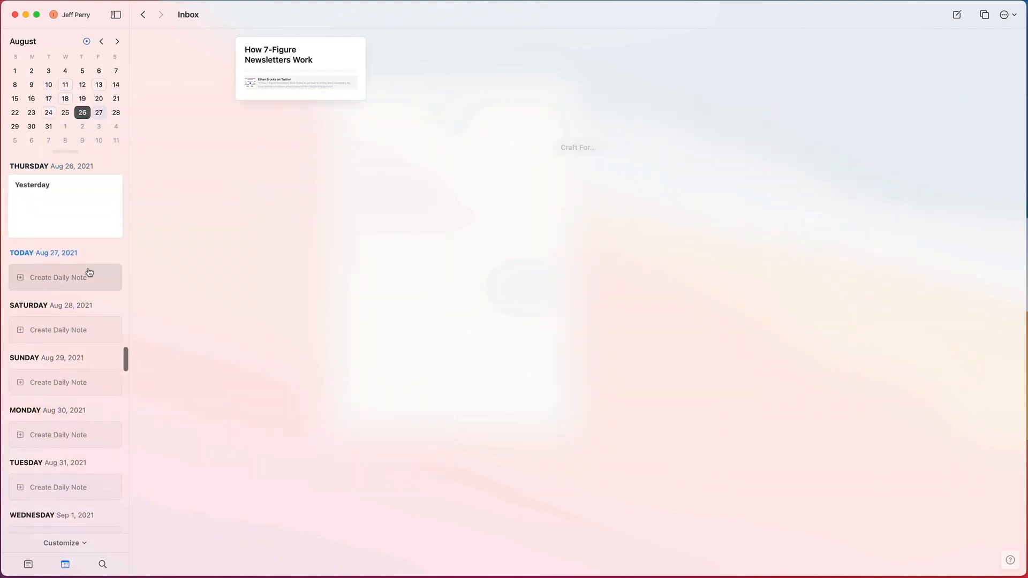
pyautogui.scroll(6, 88, 272)
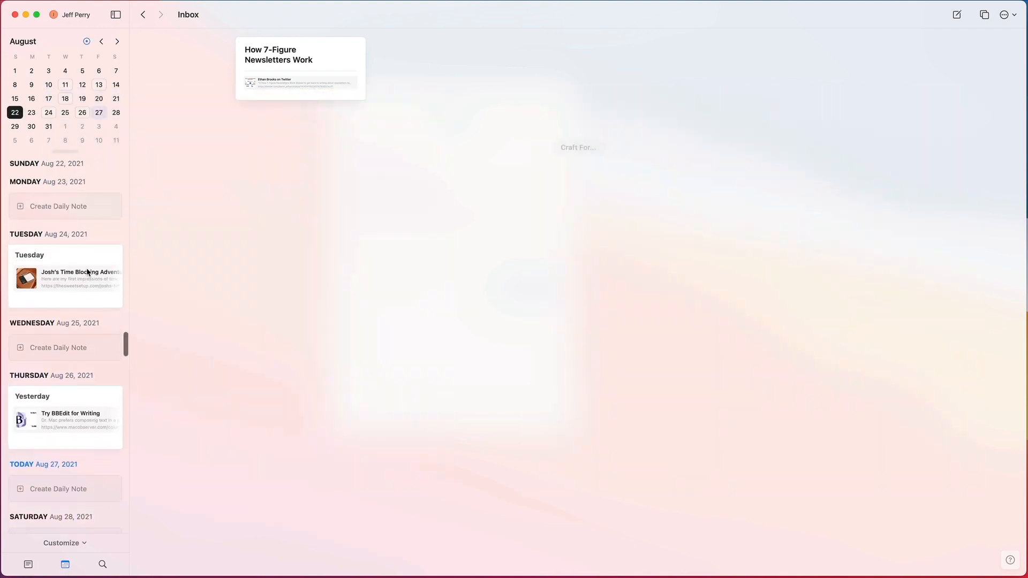
pyautogui.scroll(5, 88, 272)
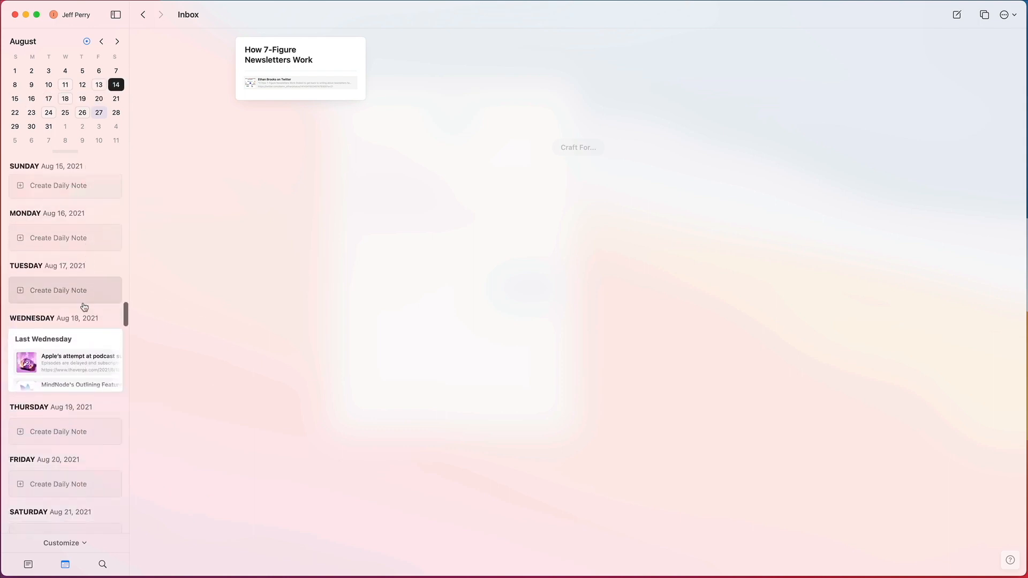
pyautogui.click(80, 336)
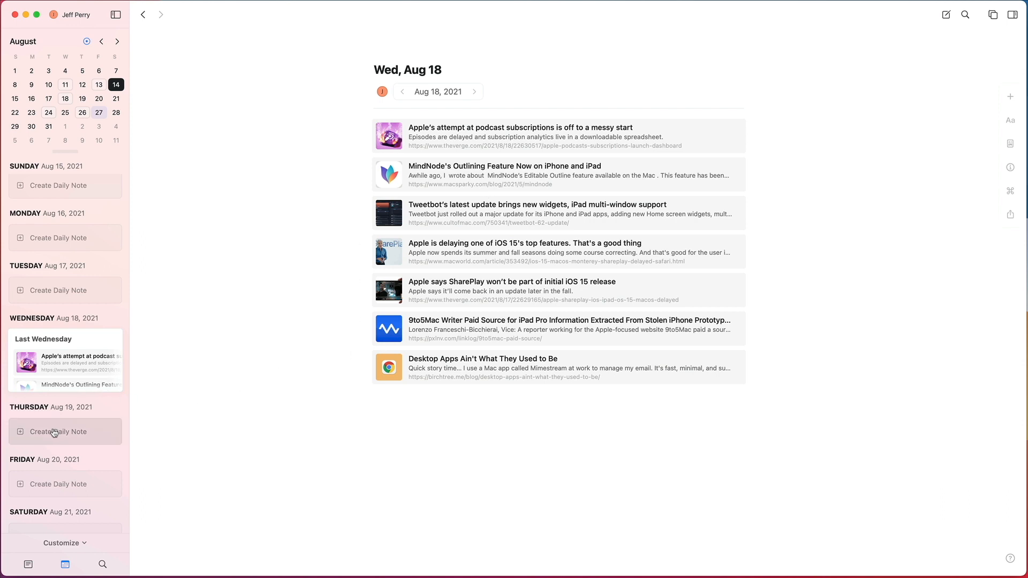
# Step: Return to today's date, Aug 27, 2021, in the calendar and create its daily note
pyautogui.scroll(-3, 53, 431)
pyautogui.scroll(-5, 53, 431)
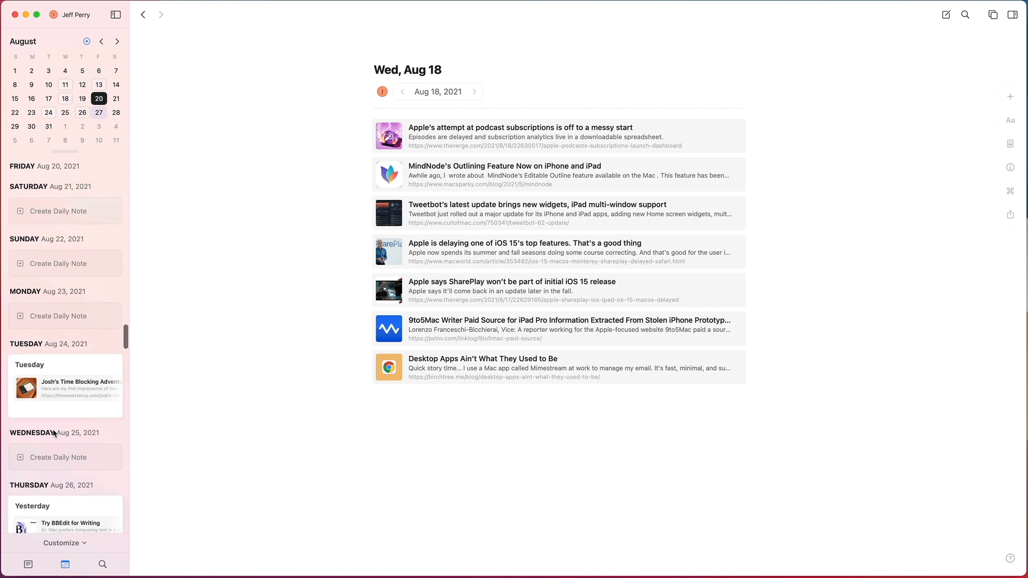
pyautogui.scroll(-3, 62, 456)
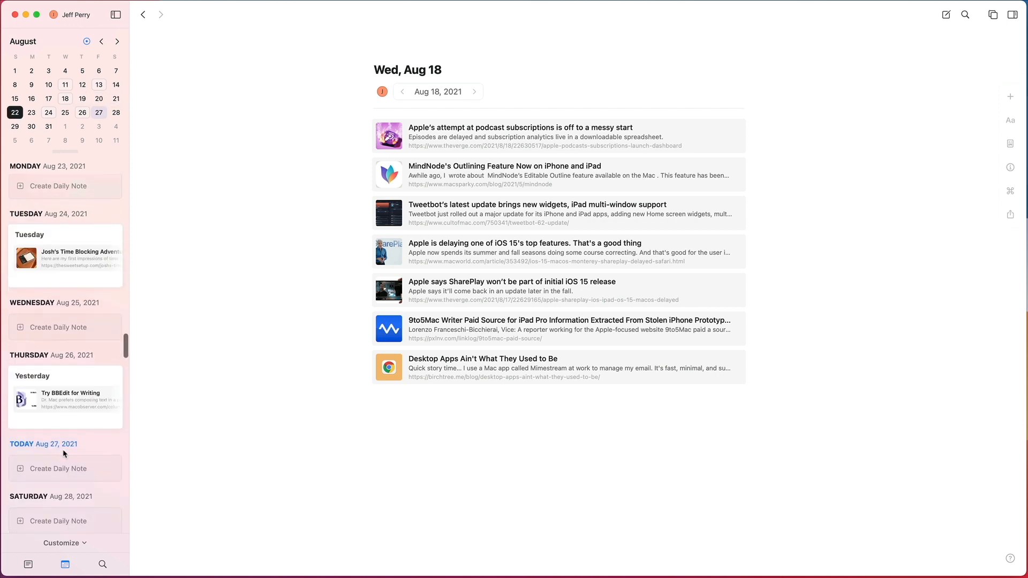
pyautogui.click(63, 474)
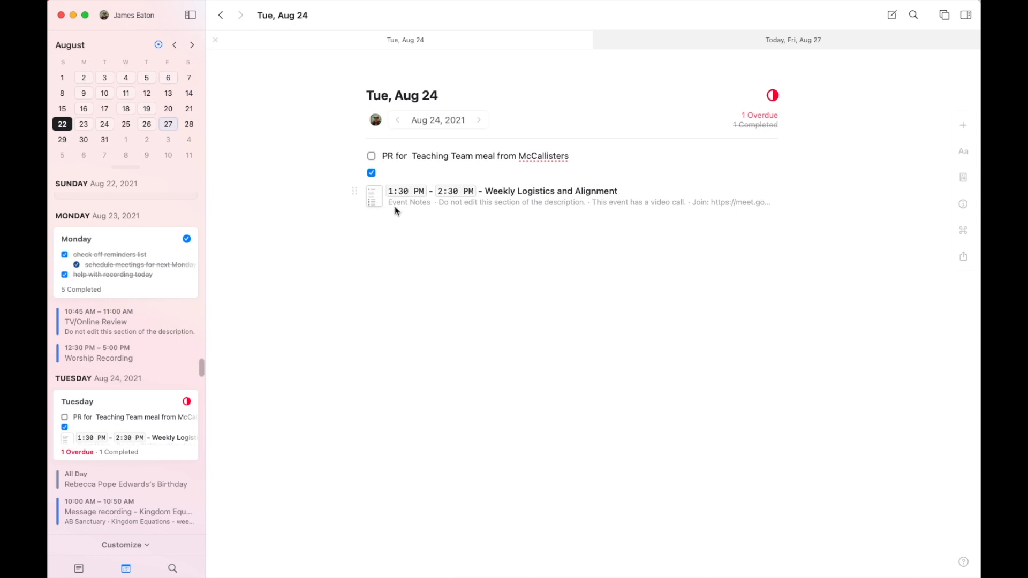
# Step: Search the documents for "weekl" and go through the matching Weekly Logistics and Alignment pages
pyautogui.press('super+k')
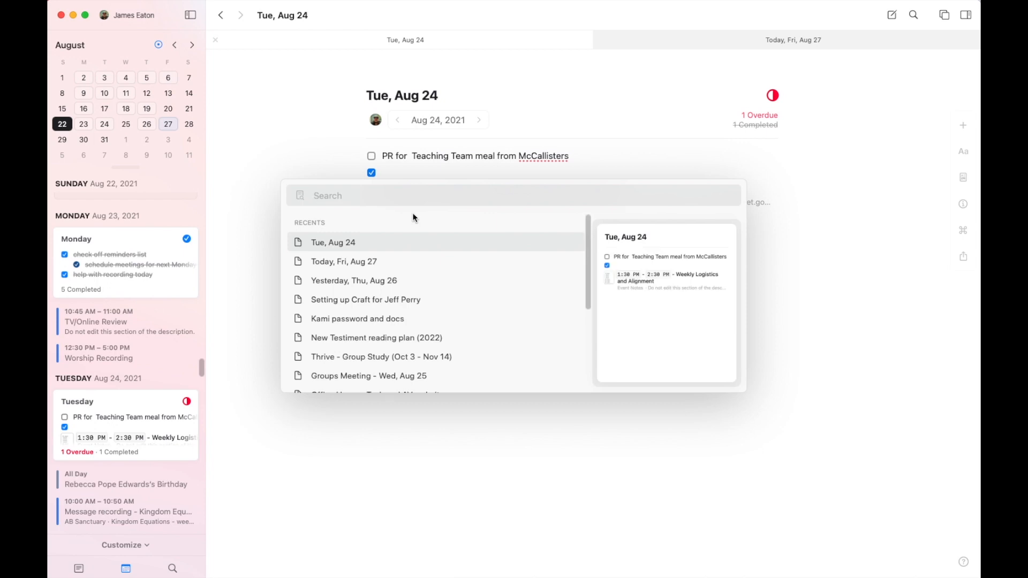
pyautogui.write('wee')
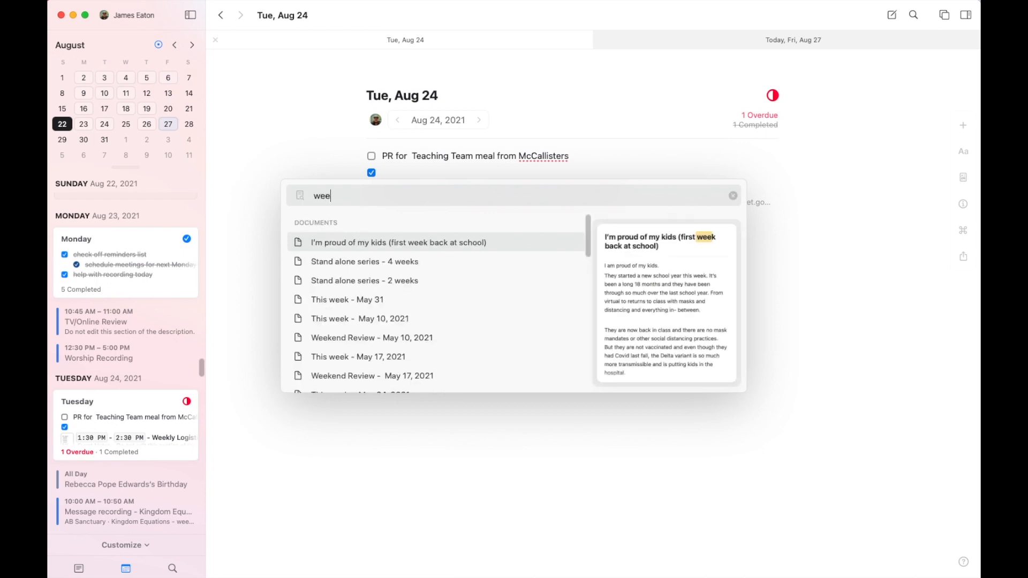
pyautogui.write('kl')
pyautogui.press('Down')
pyautogui.press('Down')
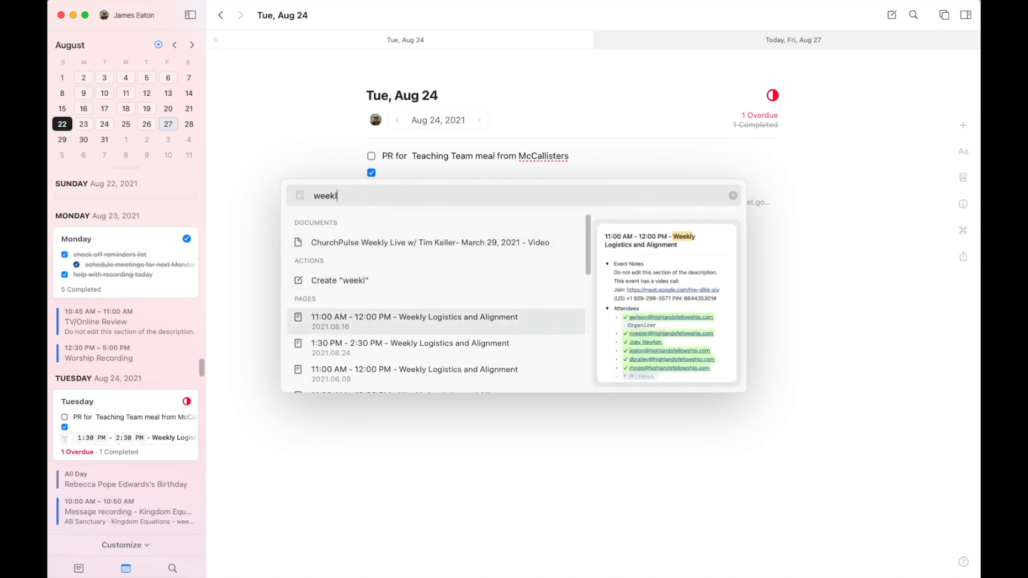
pyautogui.press('Down')
pyautogui.press('Down')
pyautogui.press('Down')
pyautogui.press('Up')
pyautogui.press('Up')
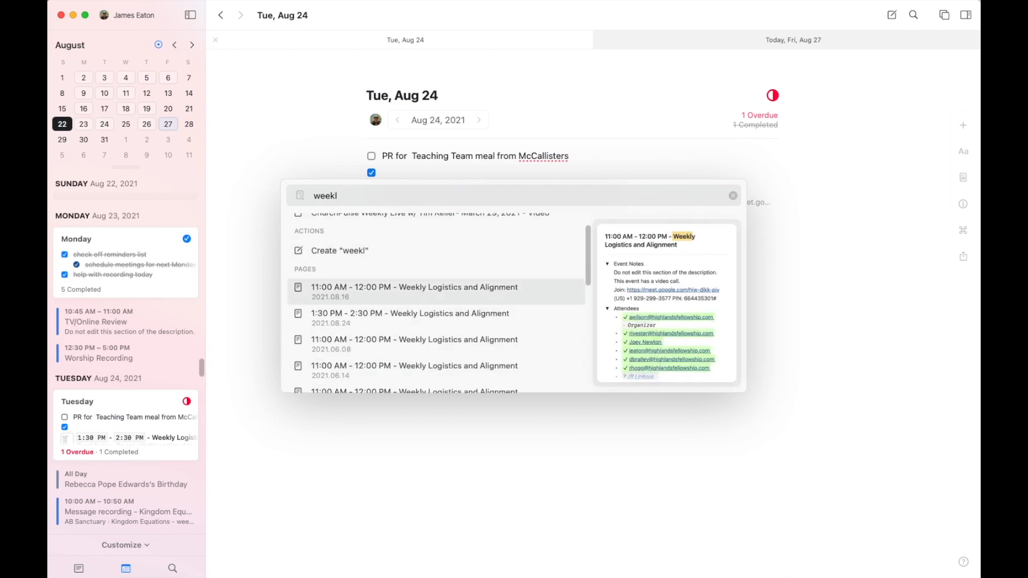
pyautogui.press('Return')
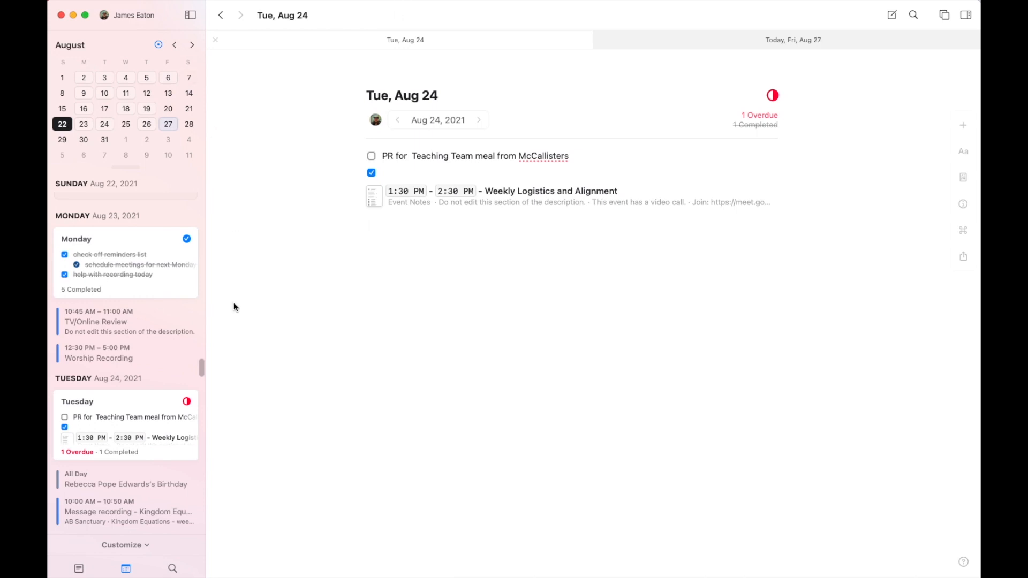
# Step: Browse all documents and open the "Groups Meeting - Wed, Aug 25" document
pyautogui.click(79, 568)
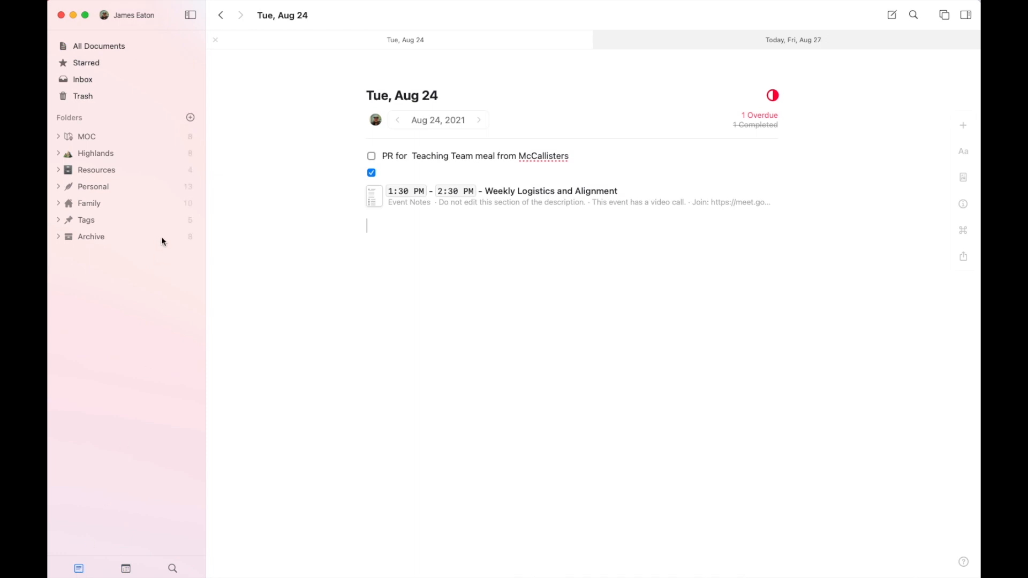
pyautogui.click(114, 46)
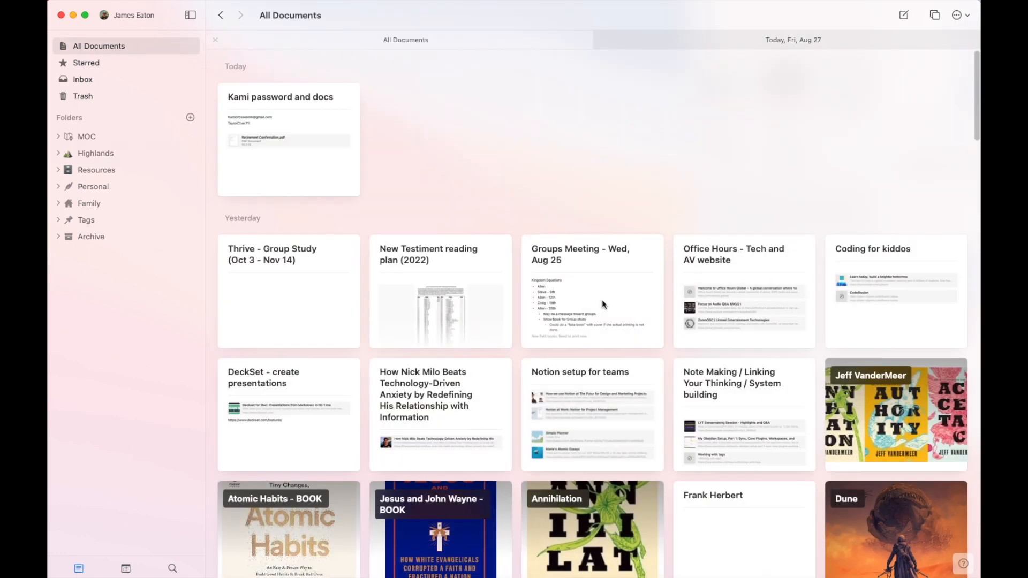
pyautogui.scroll(-3, 602, 303)
pyautogui.scroll(-10, 601, 300)
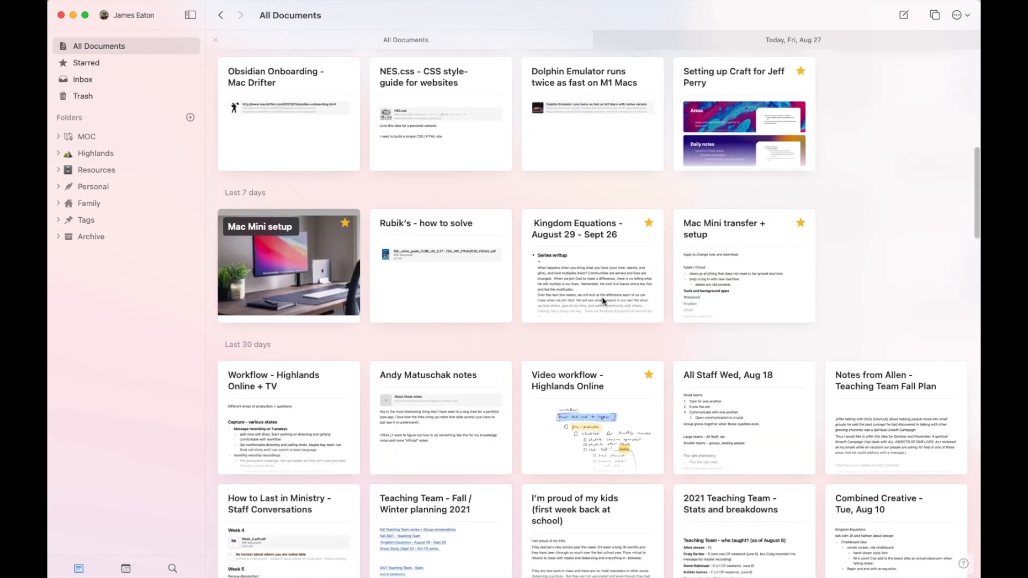
pyautogui.scroll(-3, 581, 289)
pyautogui.scroll(5, 579, 292)
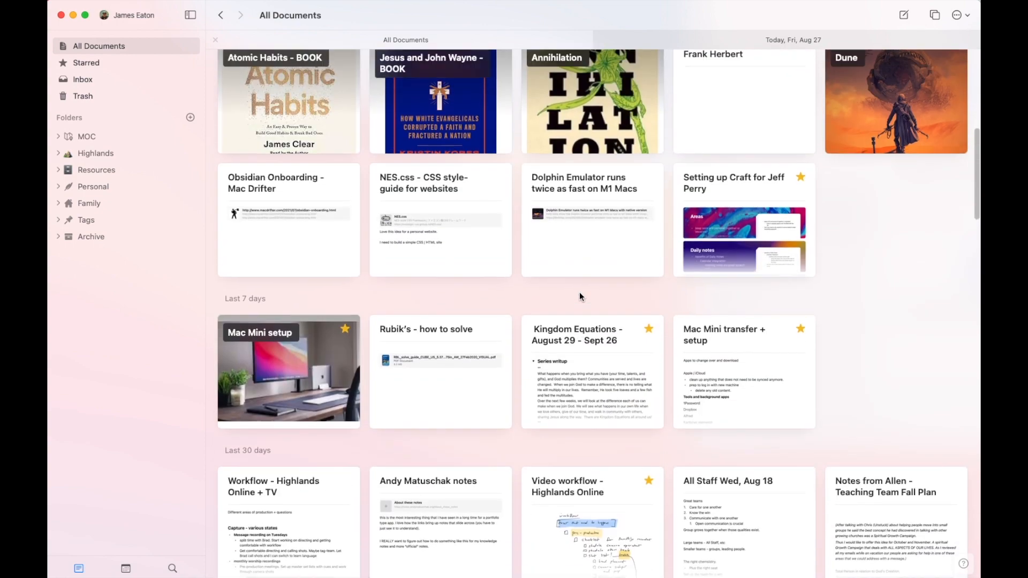
pyautogui.scroll(2, 579, 291)
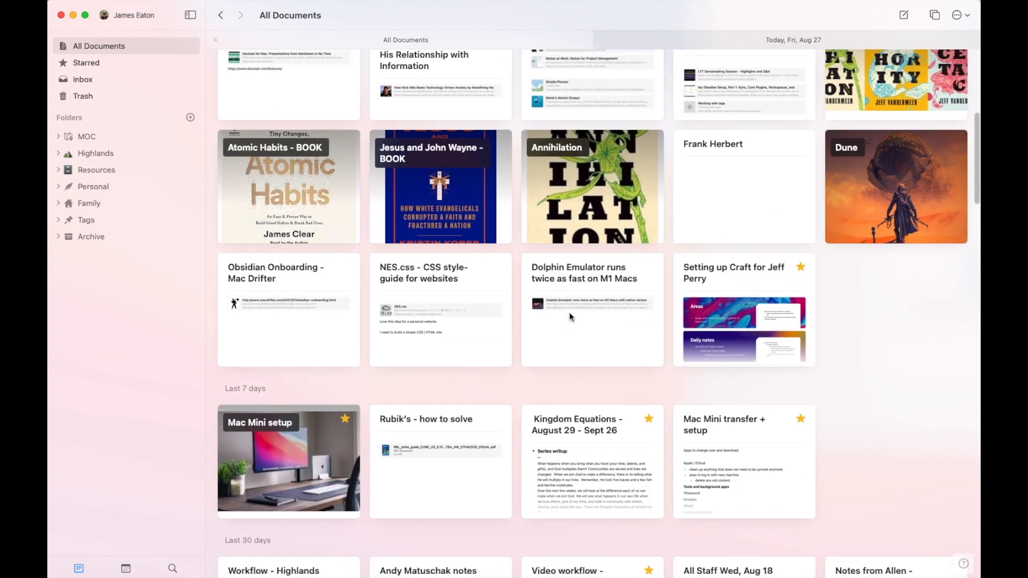
pyautogui.scroll(5, 569, 325)
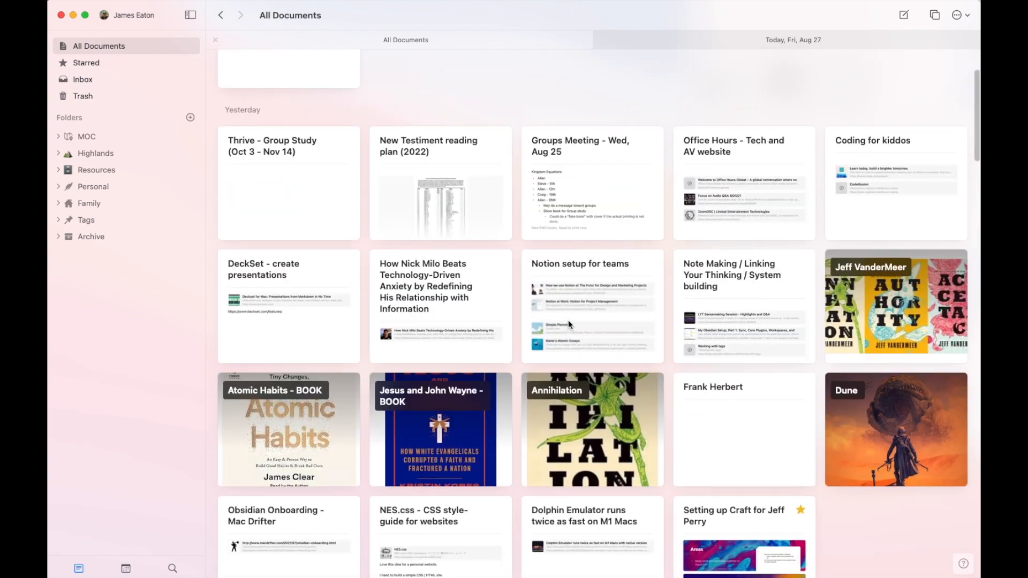
pyautogui.scroll(2, 567, 321)
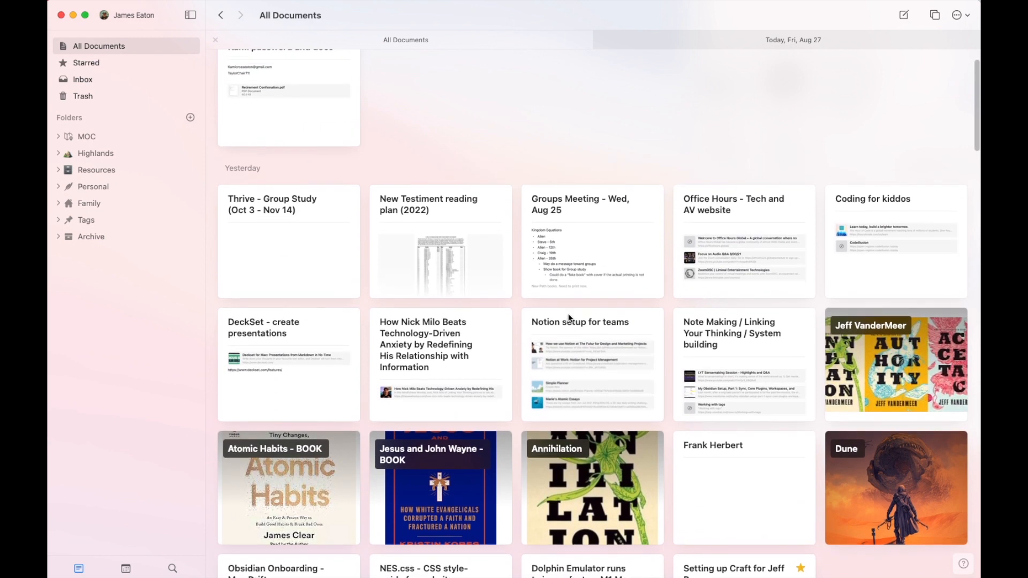
pyautogui.click(588, 201)
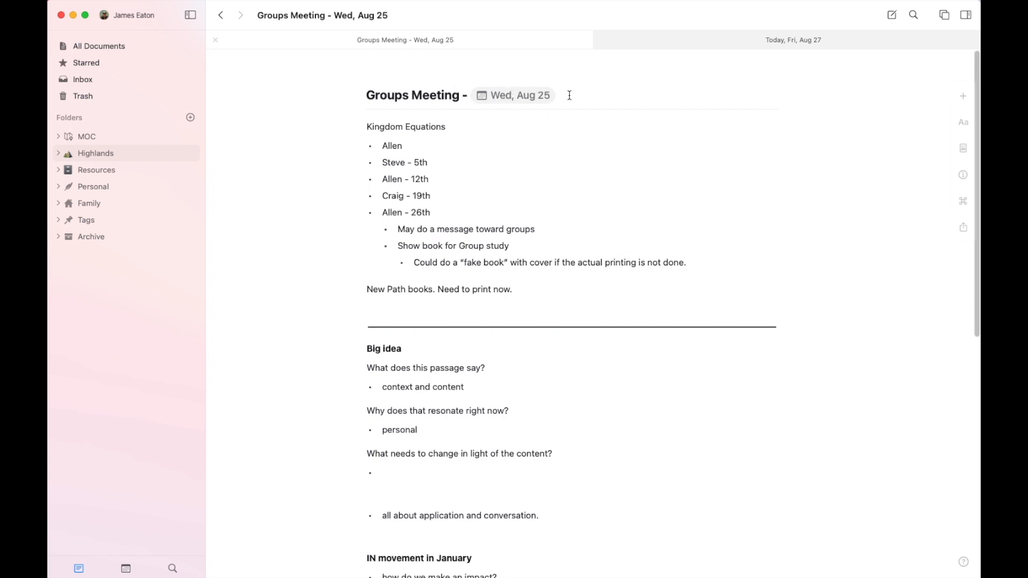
# Step: Try the /today date command at the end of the Groups Meeting title, and remove the typed text
pyautogui.click(589, 96)
pyautogui.write('/today')
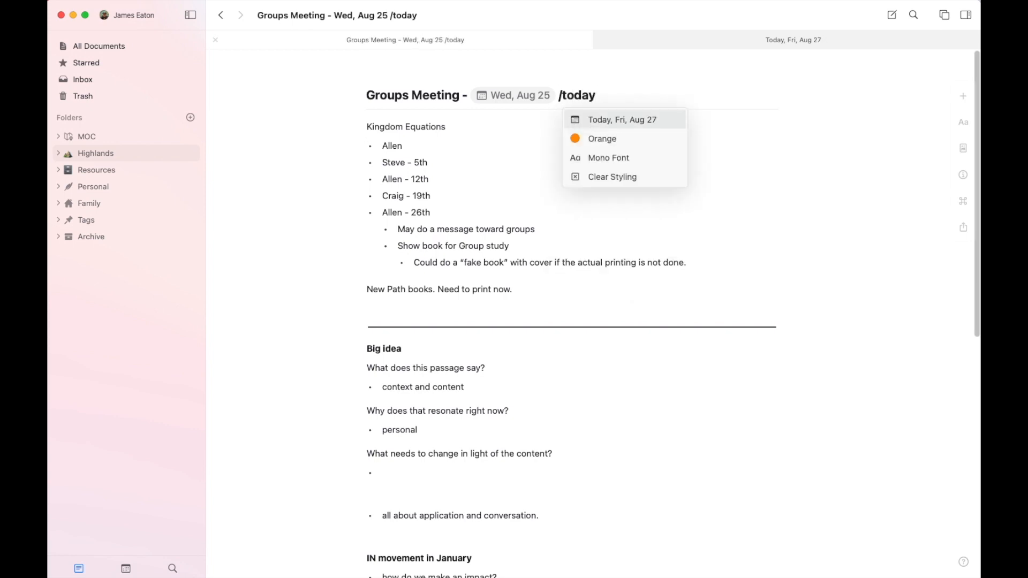
pyautogui.press('BackSpace')
pyautogui.press('BackSpace')
pyautogui.press('BackSpace')
pyautogui.press('BackSpace')
pyautogui.press('BackSpace')
pyautogui.press('BackSpace')
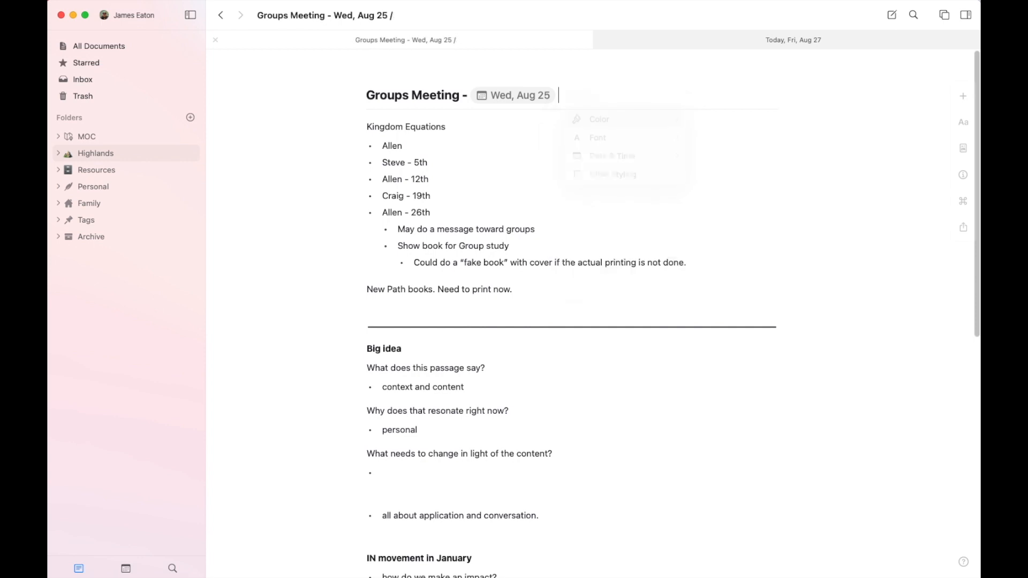
# Step: Find Wednesday, Aug 25, 2021 in the calendar and open its daily note
pyautogui.click(126, 568)
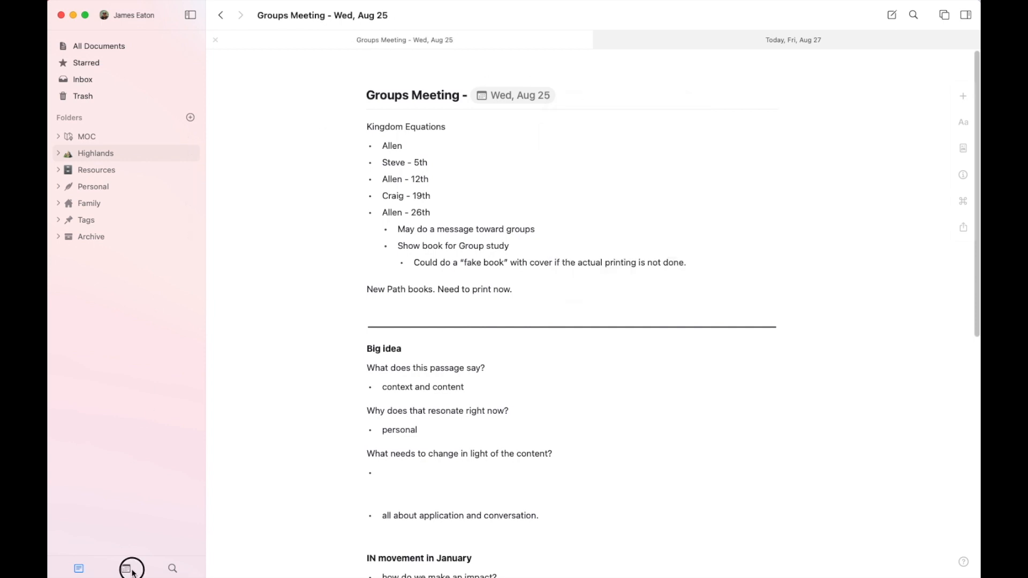
pyautogui.scroll(5, 147, 311)
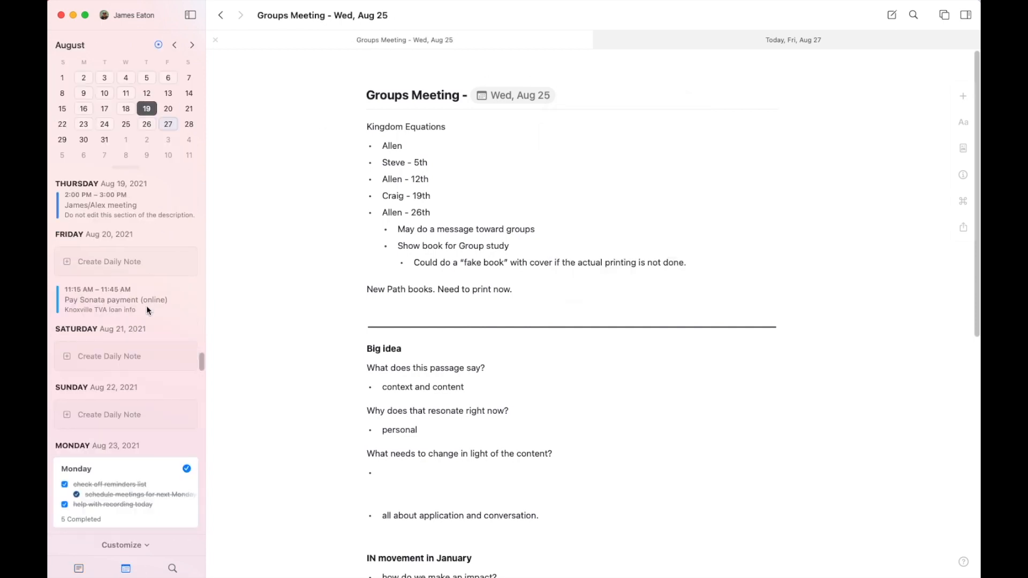
pyautogui.scroll(-5, 146, 310)
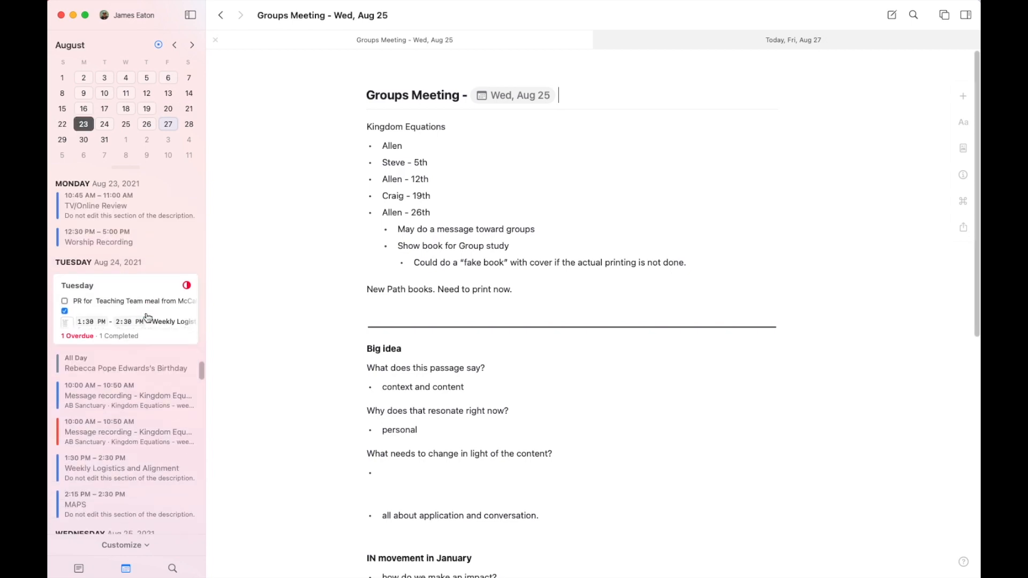
pyautogui.scroll(-3, 148, 317)
pyautogui.click(143, 332)
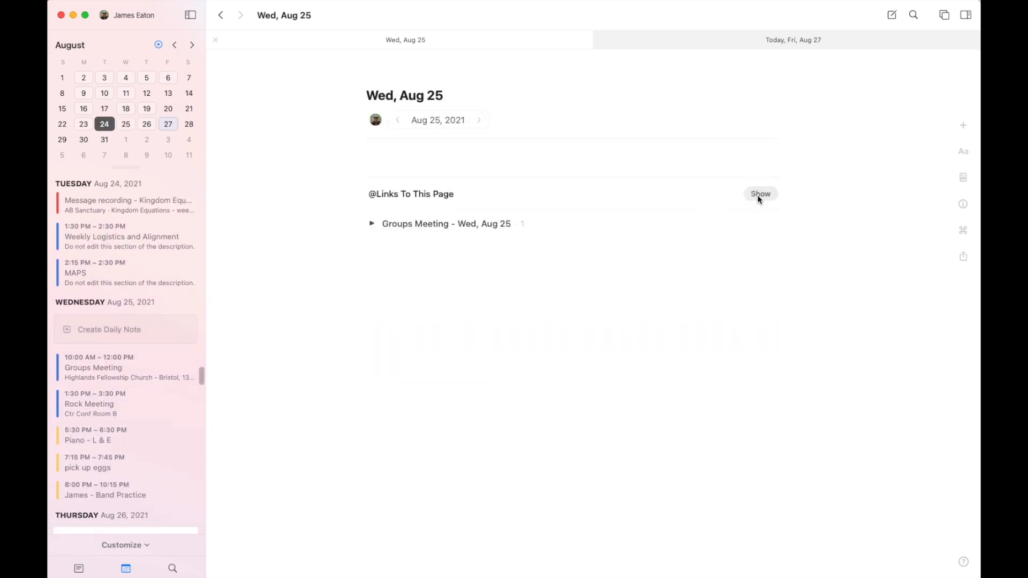
# Step: Show the links to this page and expand the "Groups Meeting - Wed, Aug 25" reference
pyautogui.click(760, 195)
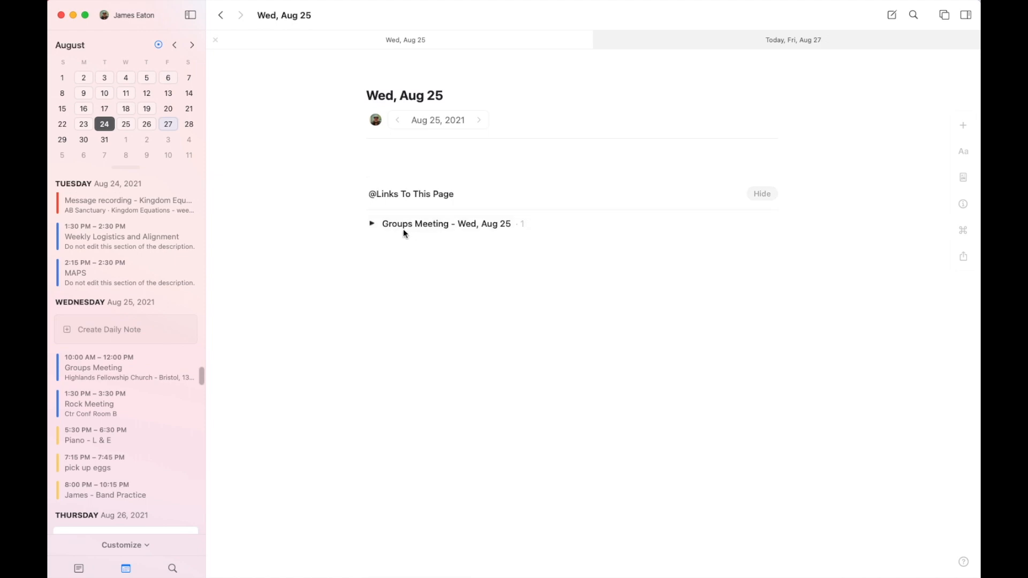
pyautogui.click(372, 225)
pyautogui.click(371, 224)
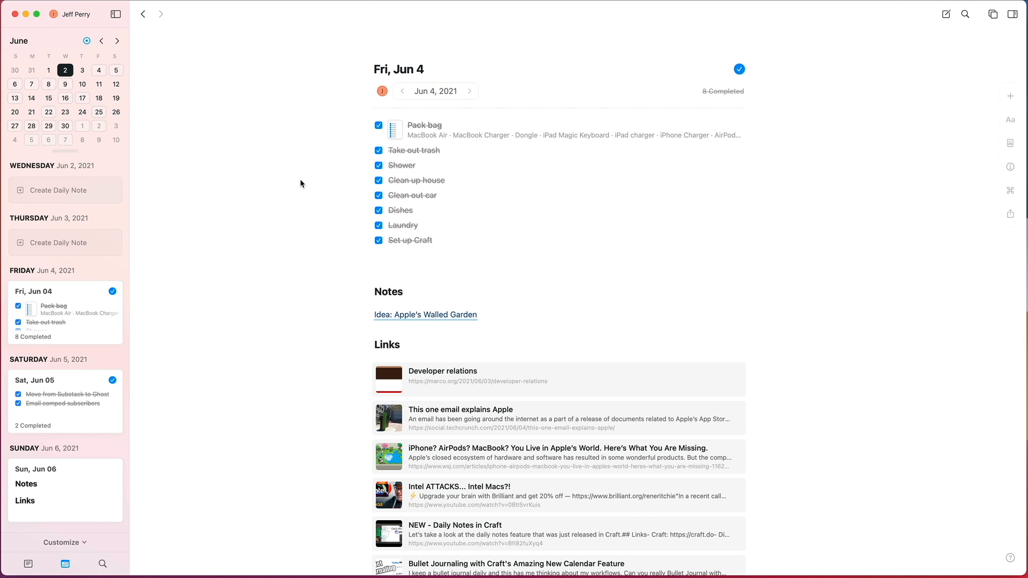
# Step: Uncheck the "Clean up house" task in the Fri, Jun 4 daily note and mark it completed again
pyautogui.scroll(-4, 106, 366)
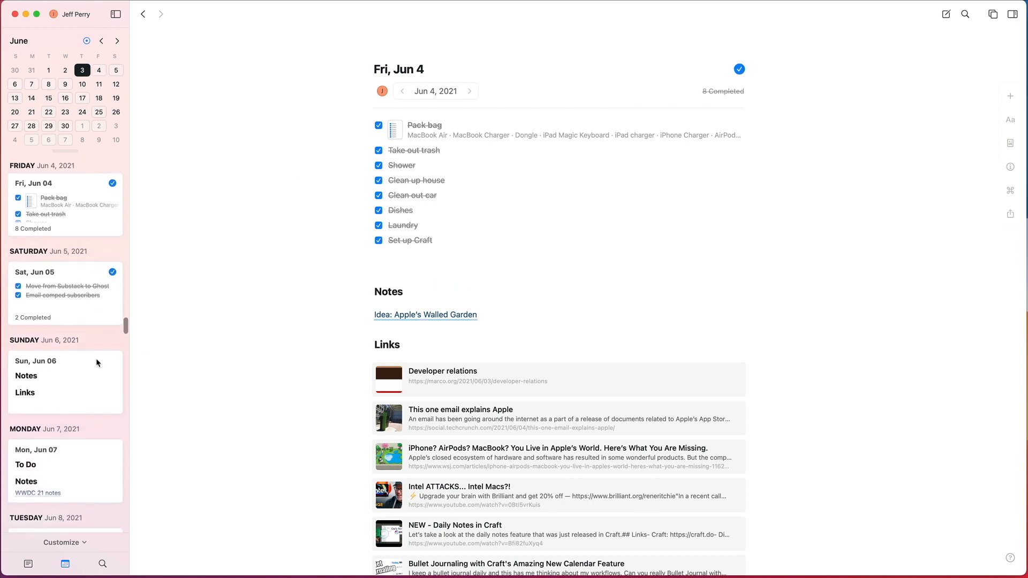
pyautogui.click(378, 182)
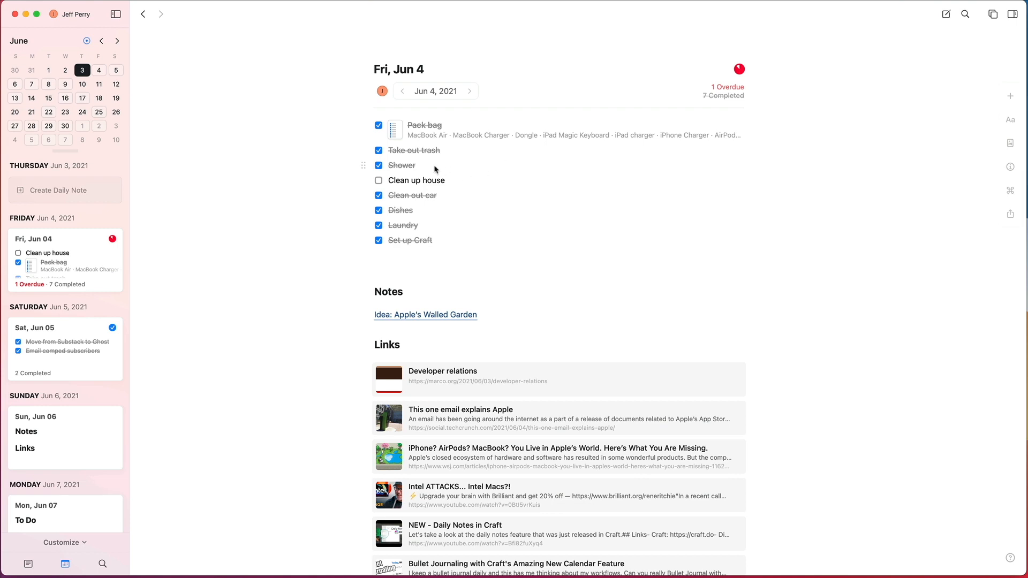
pyautogui.click(378, 182)
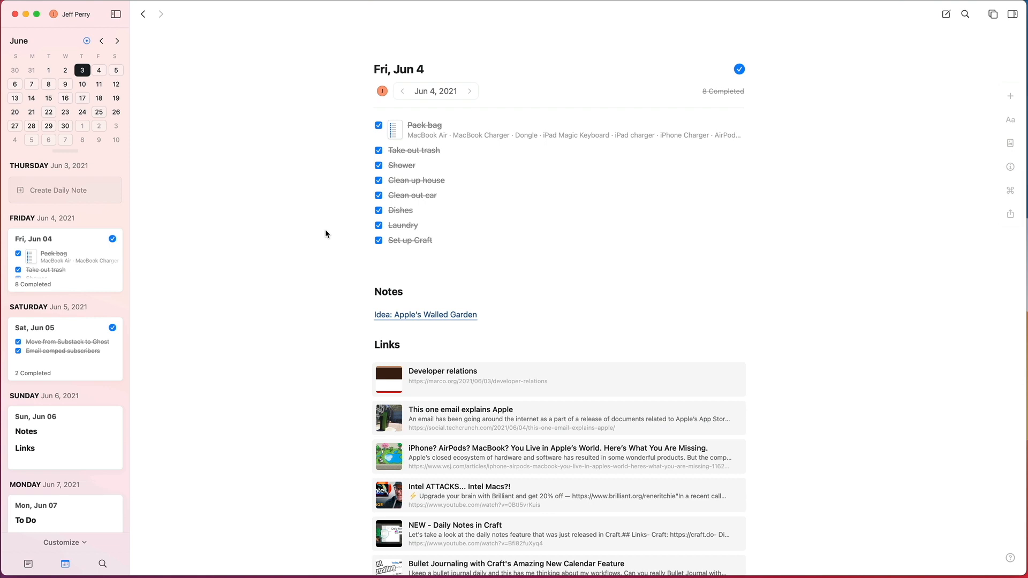
# Step: Try the /add command on a new line below the "Set up Craft" task, and remove the typed letters
pyautogui.scroll(-5, 325, 231)
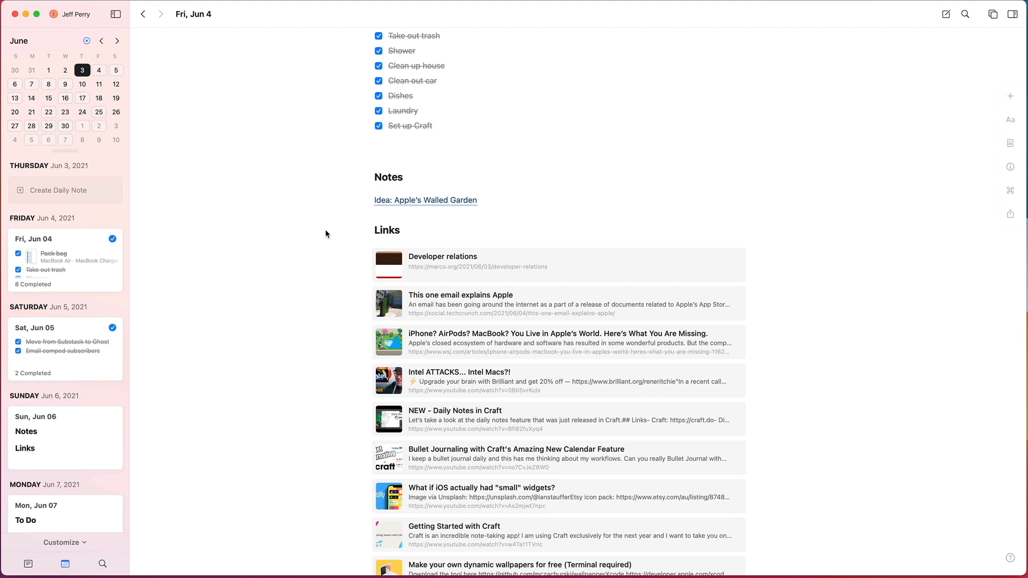
pyautogui.scroll(5, 326, 233)
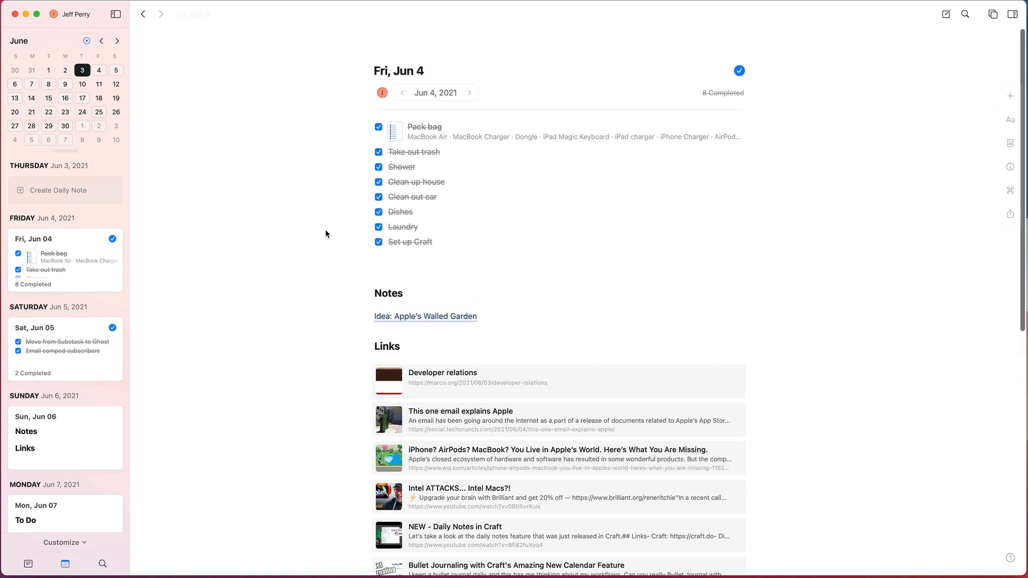
pyautogui.click(456, 239)
pyautogui.press('Return')
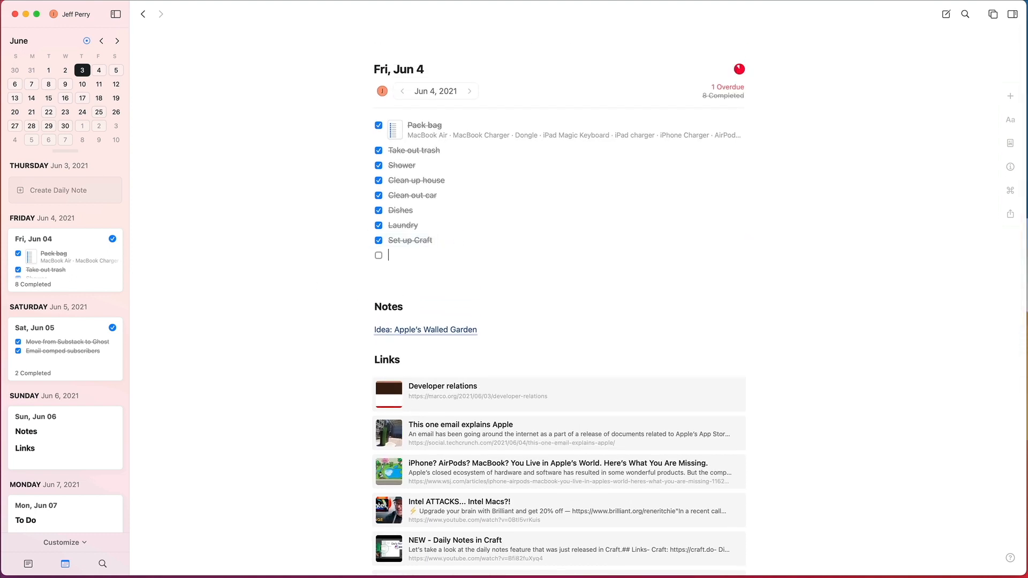
pyautogui.press('BackSpace')
pyautogui.write('/')
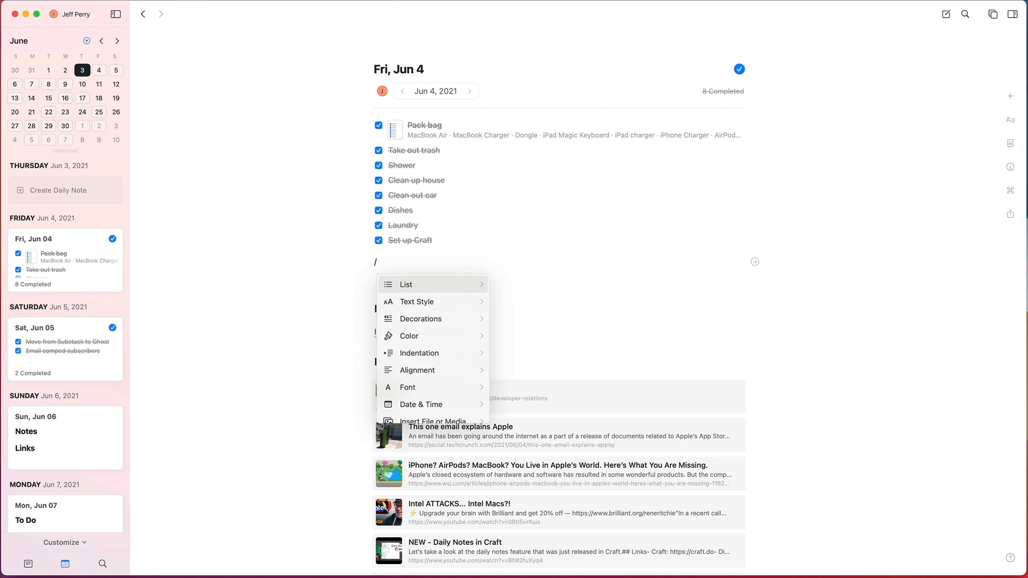
pyautogui.write('a')
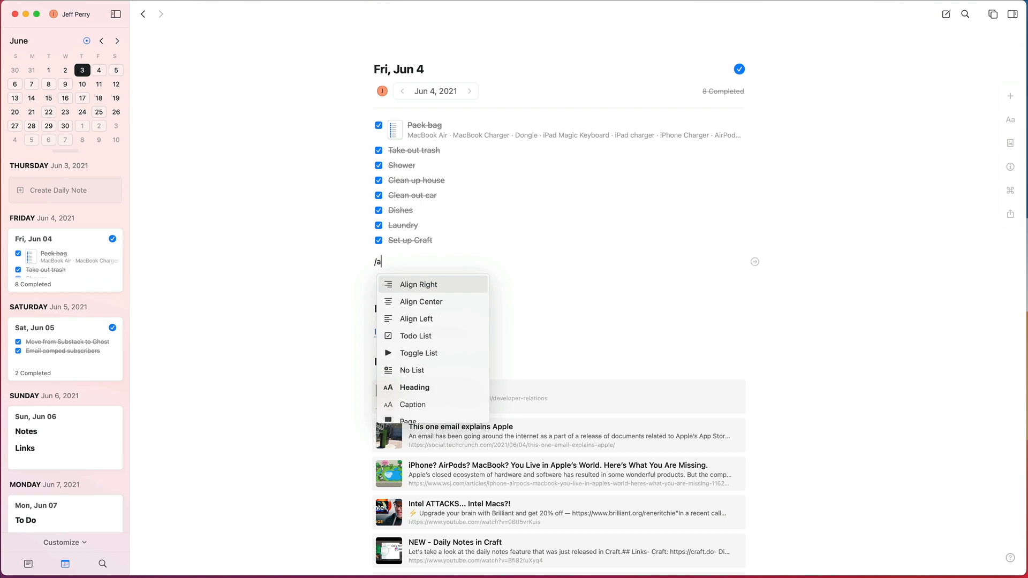
pyautogui.write('ss')
pyautogui.press('BackSpace')
pyautogui.press('BackSpace')
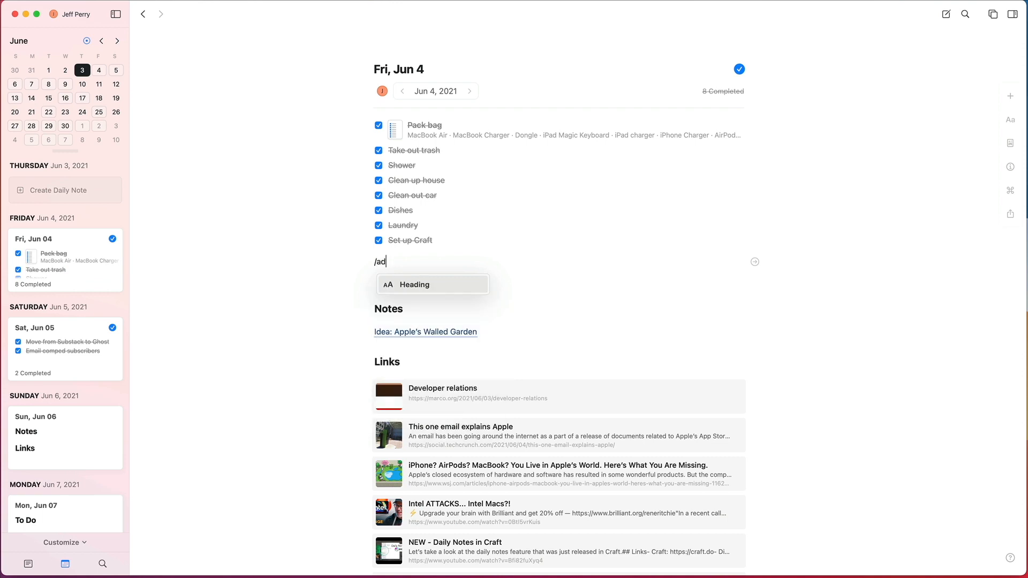
pyautogui.write('dd')
pyautogui.press('Down')
pyautogui.press('Down')
pyautogui.press('Down')
pyautogui.press('Down')
pyautogui.press('Down')
pyautogui.press('Down')
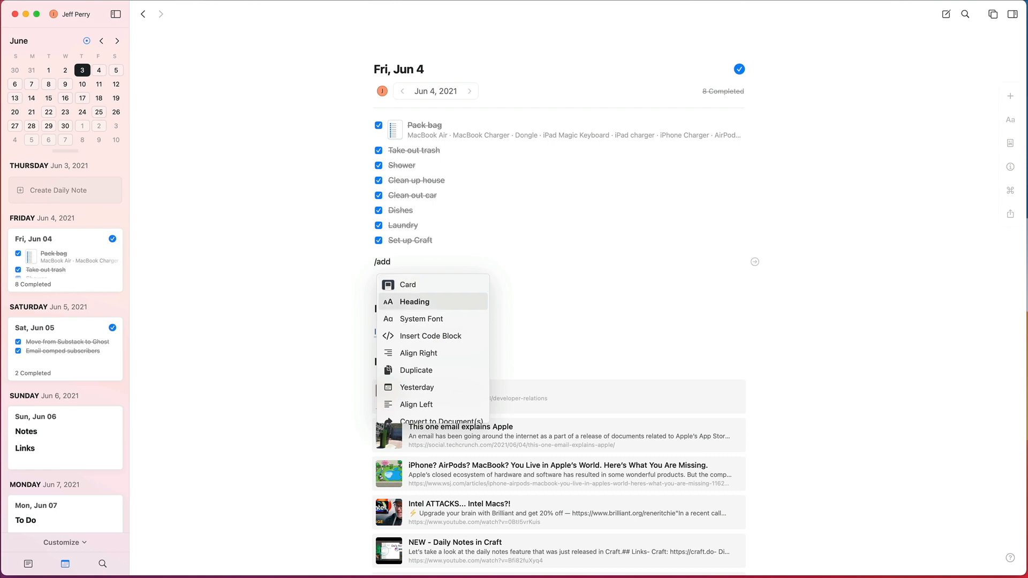
pyautogui.press('BackSpace')
pyautogui.press('BackSpace')
pyautogui.press('BackSpace')
pyautogui.press('BackSpace')
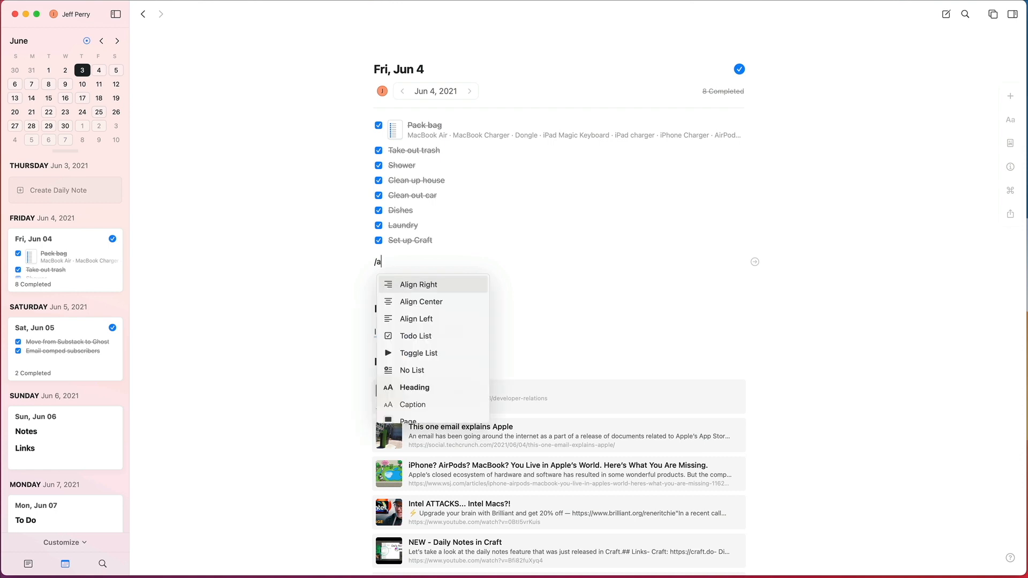
# Step: Insert a Today date link with /today below the Fri, Jun 4 task list, open its page and return to the note
pyautogui.write('/today')
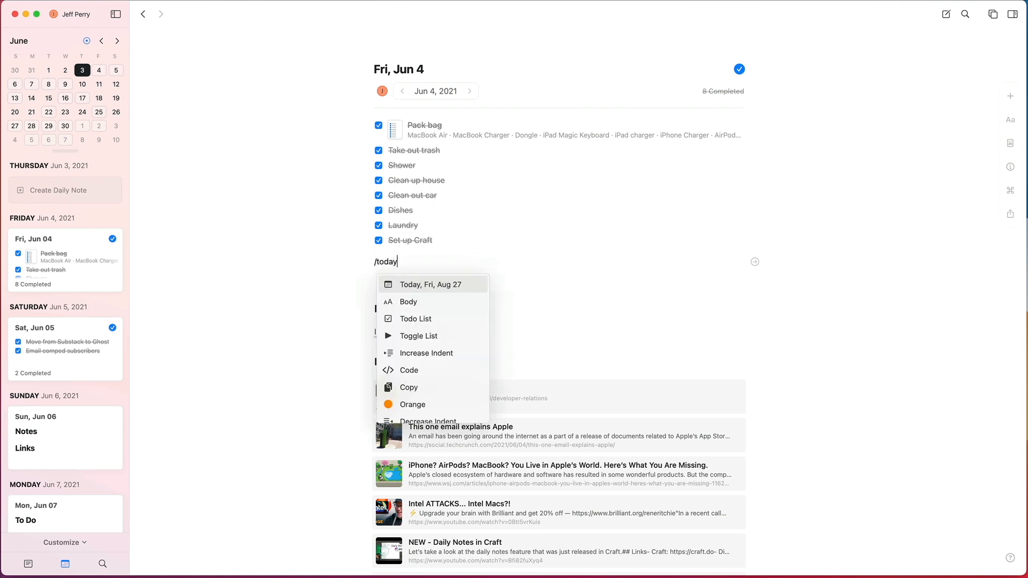
pyautogui.press('Return')
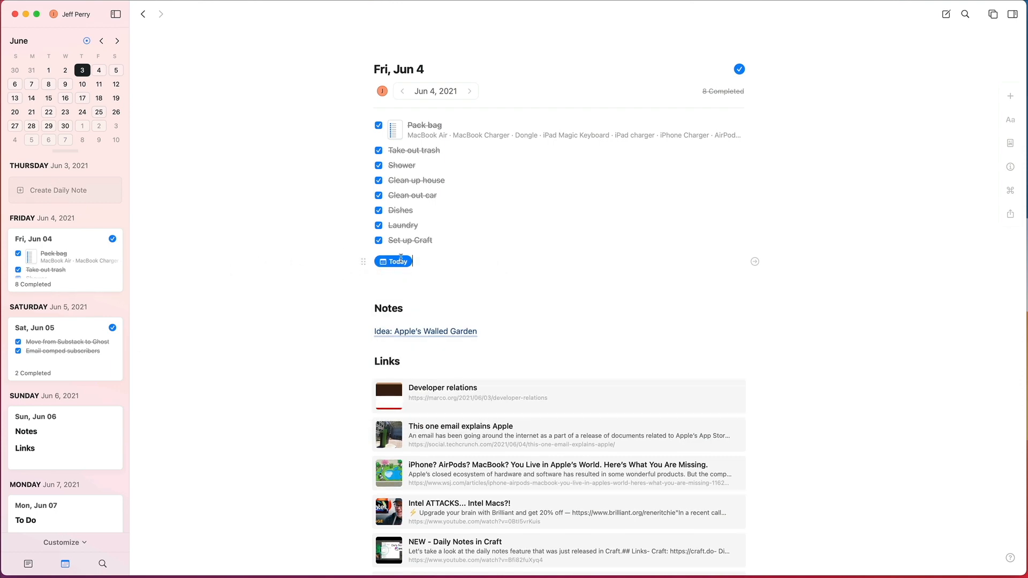
pyautogui.click(754, 262)
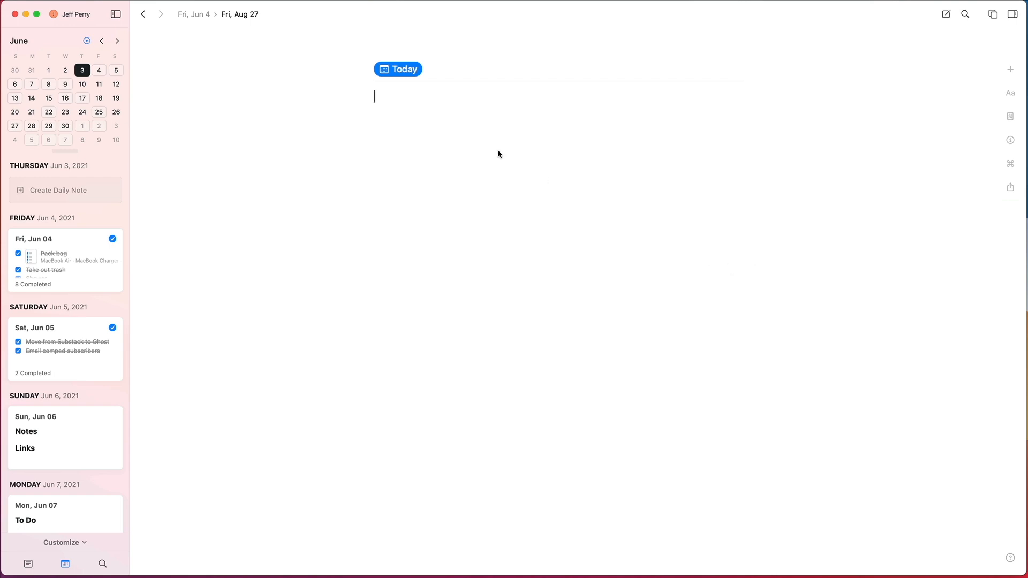
pyautogui.click(143, 15)
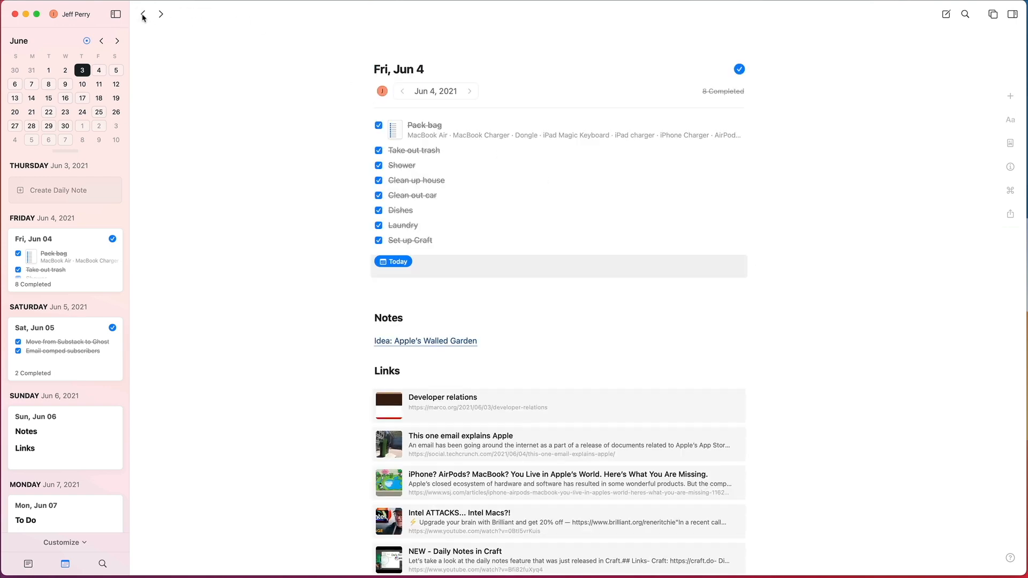
# Step: Delete the Today date link and its line from below the "Set up Craft" task
pyautogui.click(488, 258)
pyautogui.press('BackSpace')
pyautogui.press('BackSpace')
pyautogui.press('BackSpace')
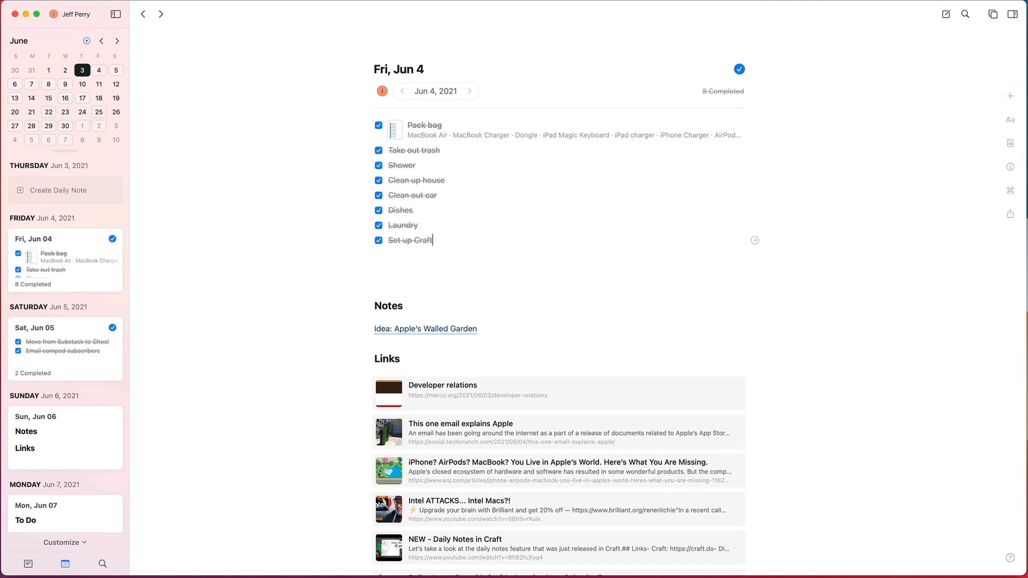
pyautogui.write('t')
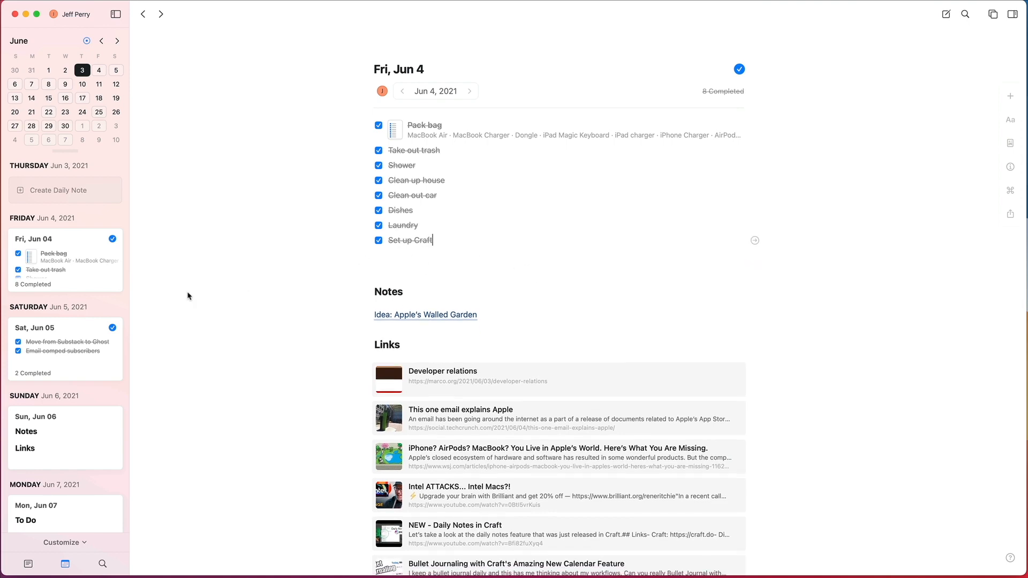
# Step: Create a new document titled "New Doc /Today"
pyautogui.press('super+n')
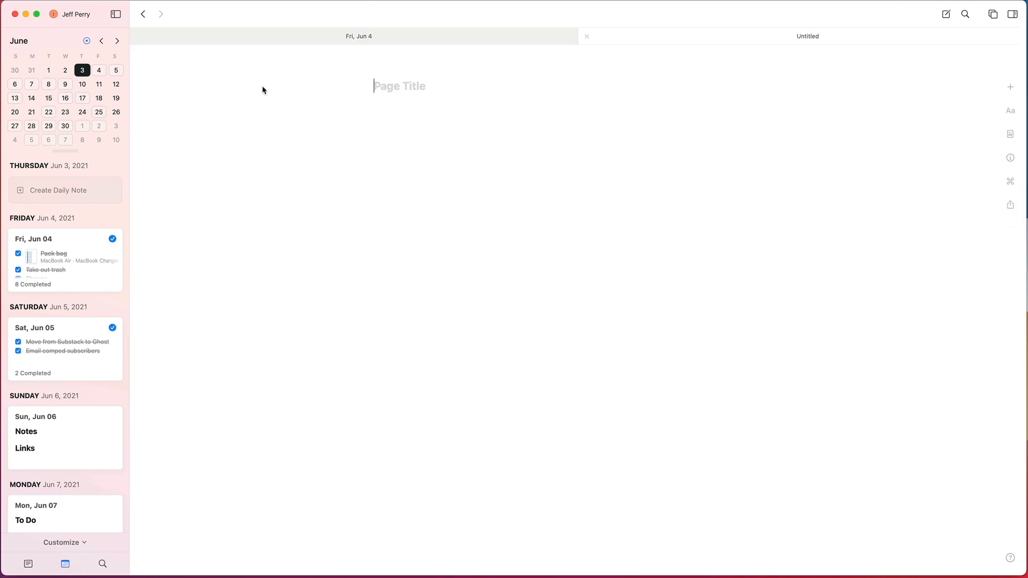
pyautogui.write('New Doqw')
pyautogui.press('BackSpace')
pyautogui.press('BackSpace')
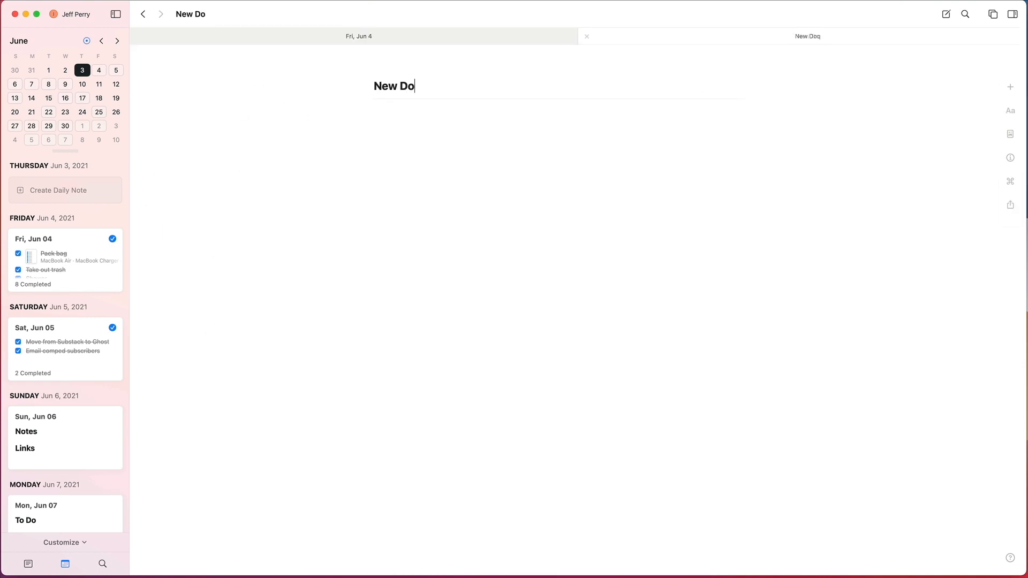
pyautogui.write('c /')
pyautogui.press('super+a')
pyautogui.press('BackSpace')
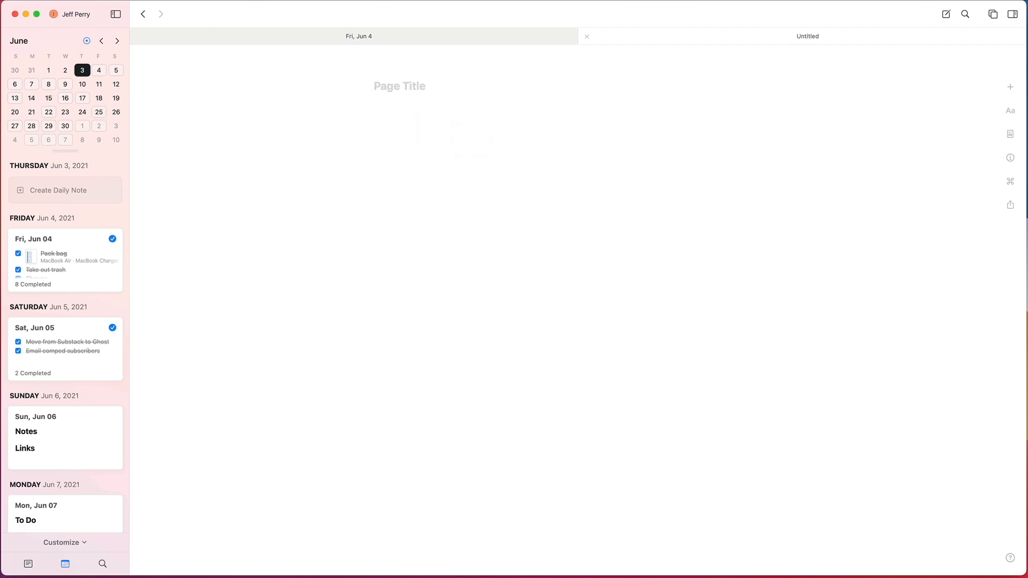
pyautogui.write('T')
pyautogui.press('super+z')
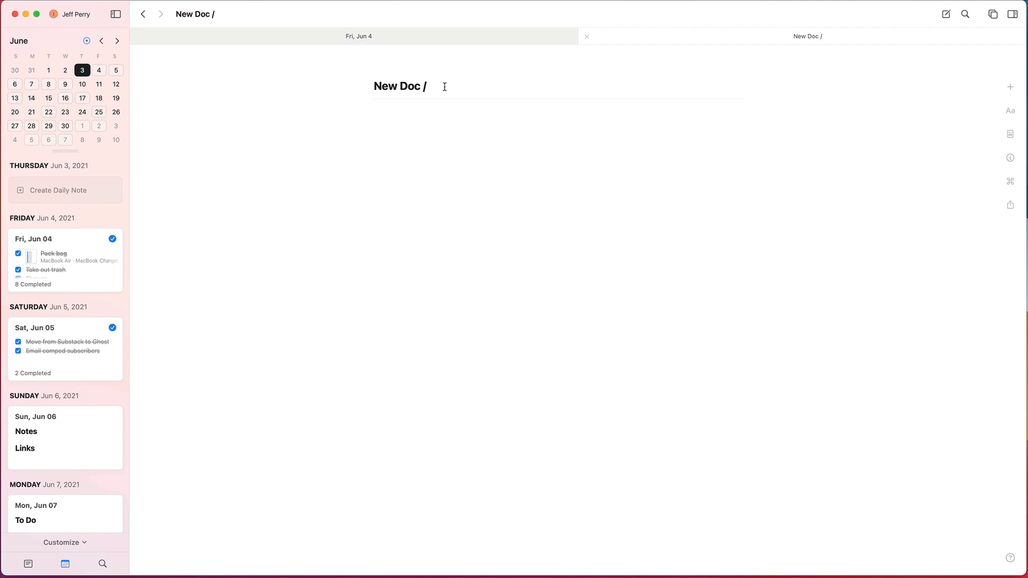
pyautogui.write('Today')
pyautogui.press('Return')
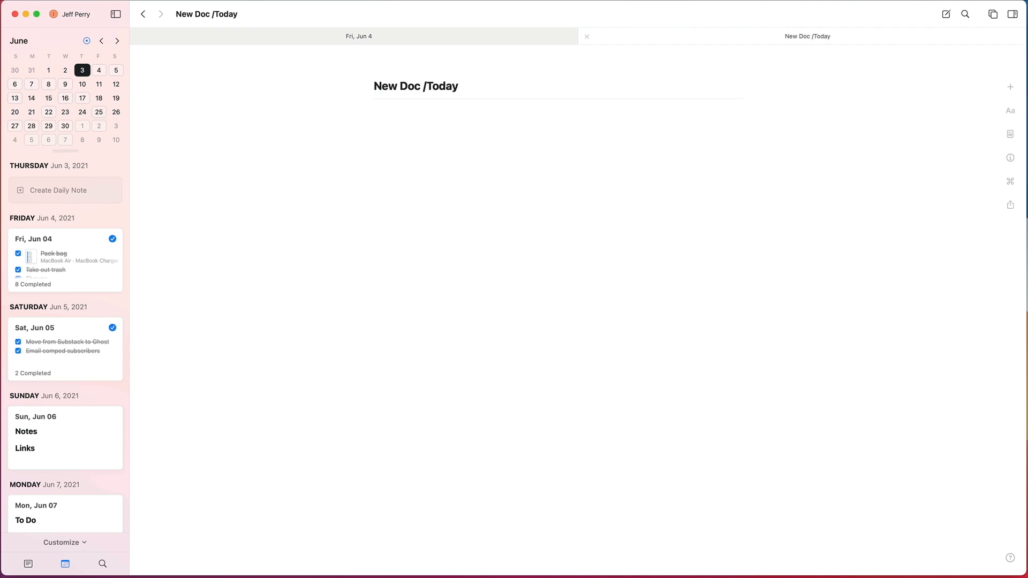
# Step: Insert a Today date link with the /today command in the document body, and add the line "This is a new note" below it
pyautogui.write('/today')
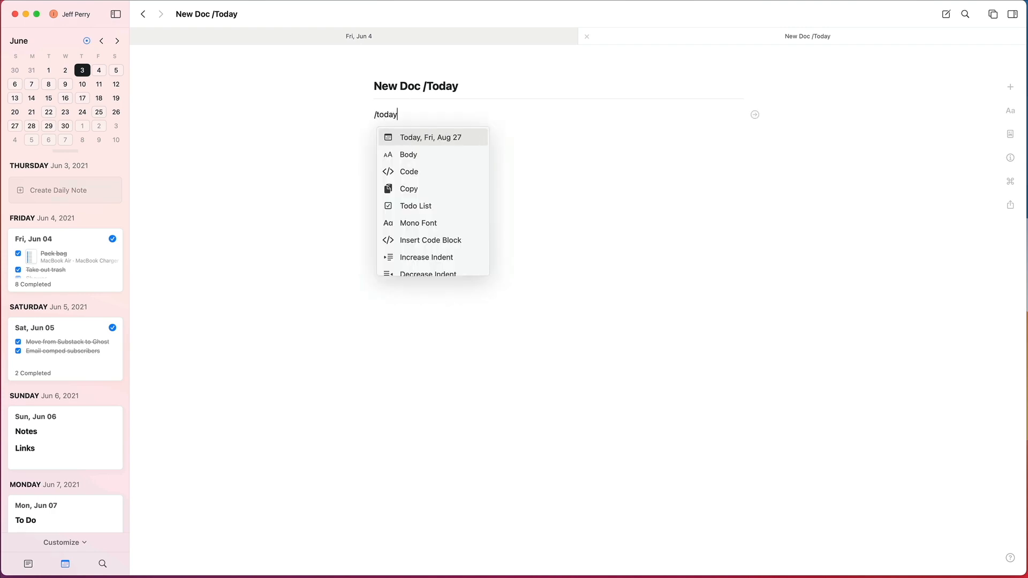
pyautogui.press('Return')
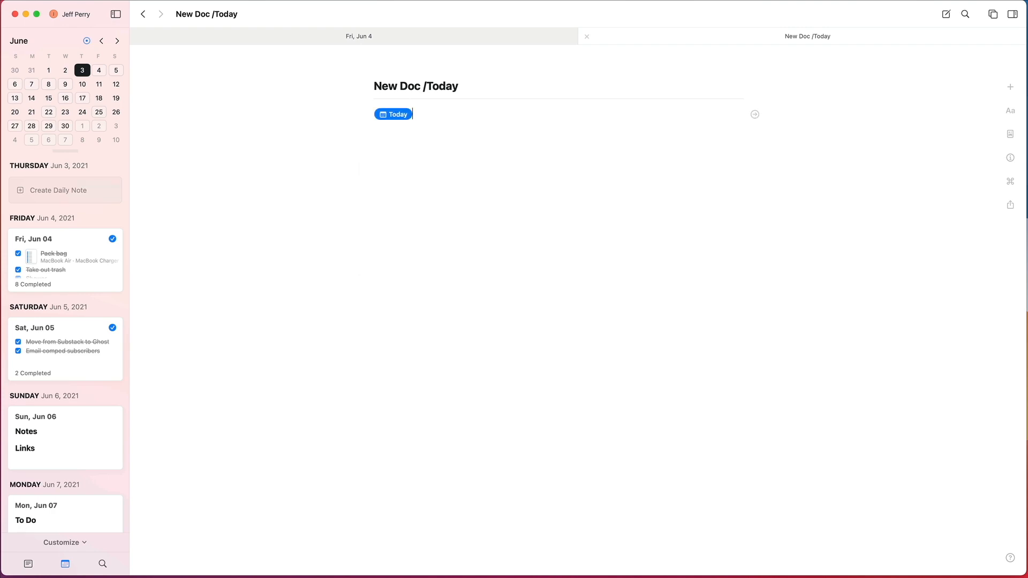
pyautogui.press('Return')
pyautogui.write('This is a new note')
pyautogui.press('Return')
# Step: Open today's daily note from the calendar, show the links to this page and expand the "New Doc /Today" reference
pyautogui.click(86, 41)
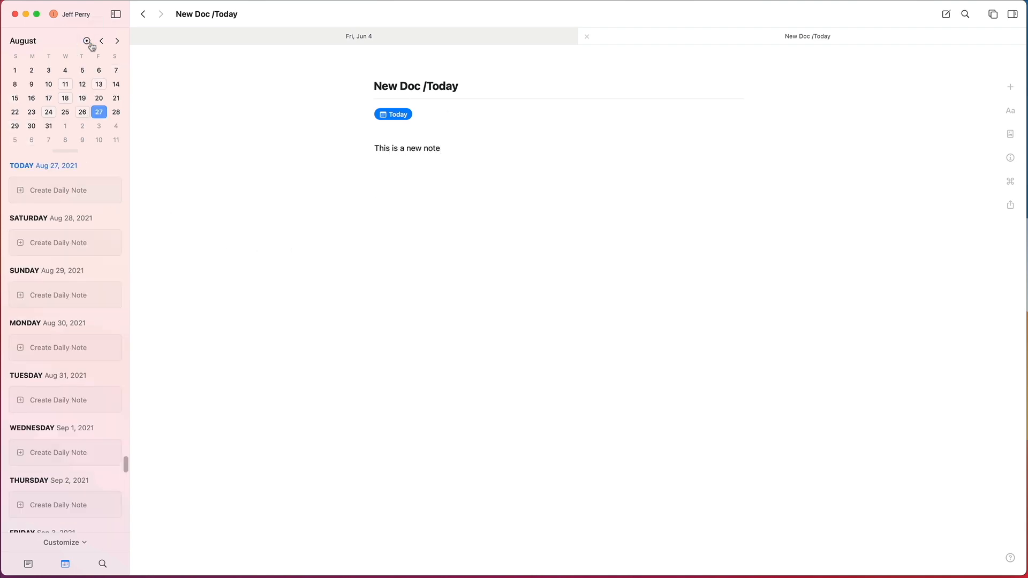
pyautogui.click(82, 196)
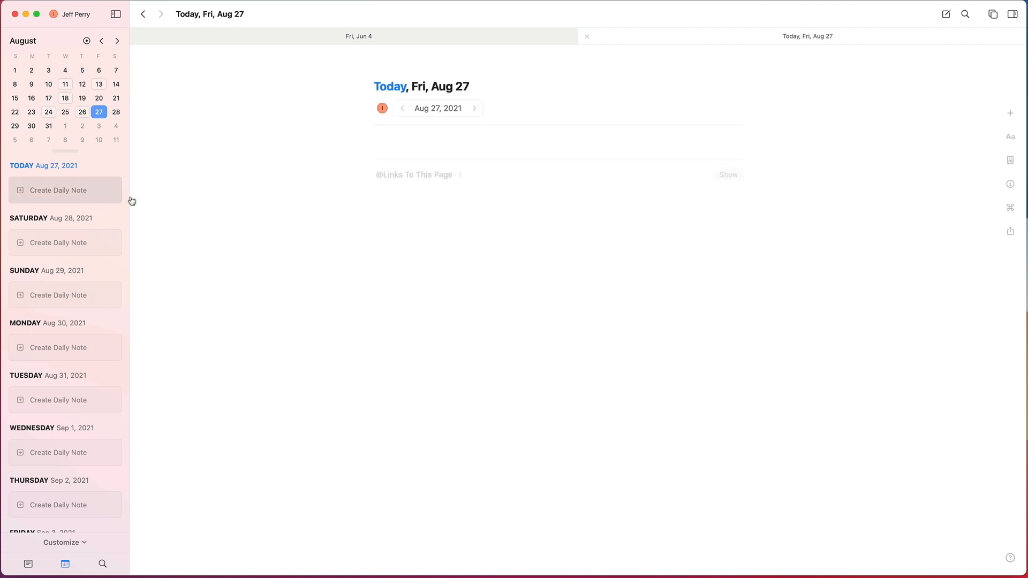
pyautogui.click(516, 180)
pyautogui.click(379, 201)
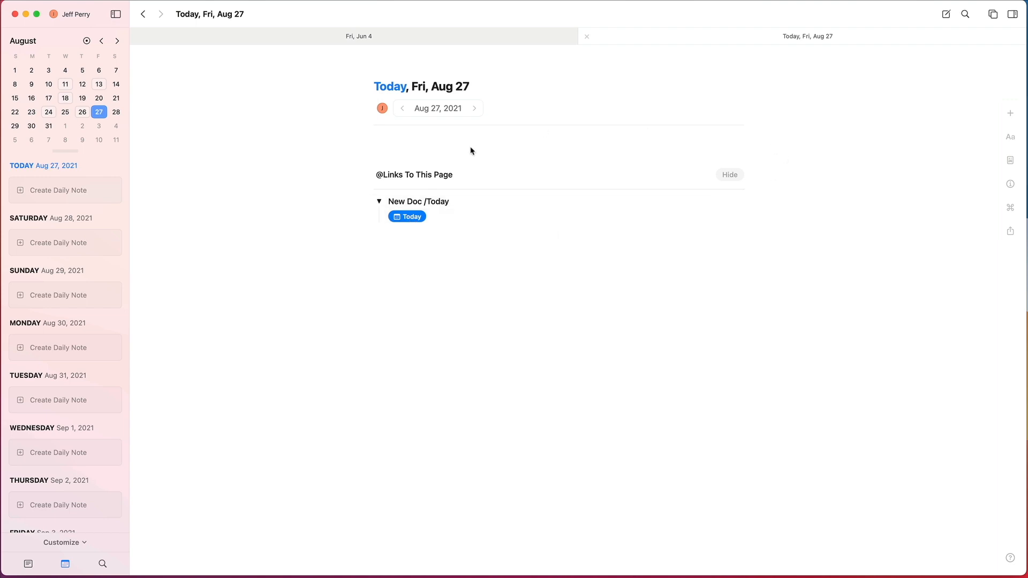
# Step: Add a to-do item named "New Task" to today's daily note
pyautogui.click(421, 136)
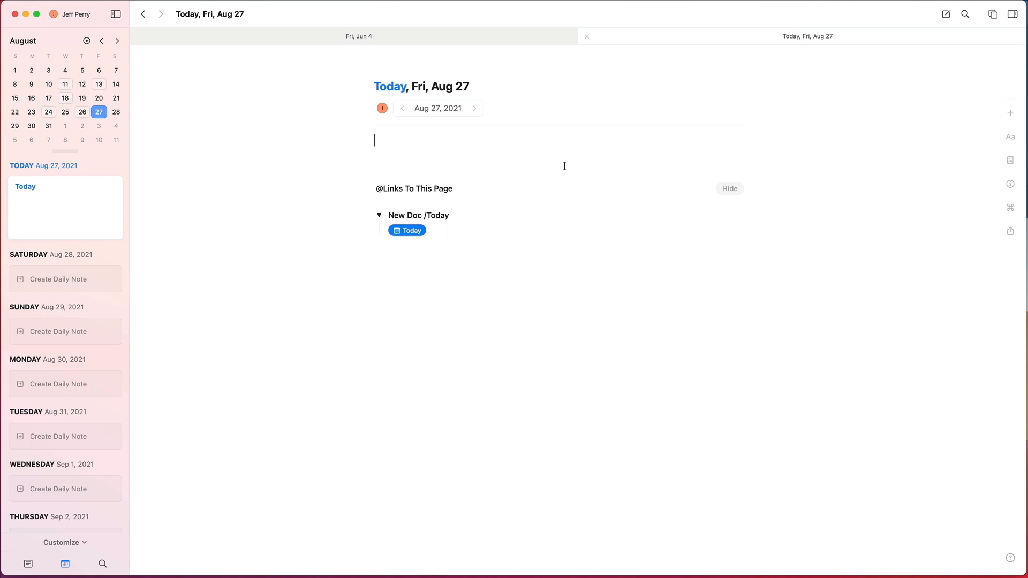
pyautogui.write('= [ ]')
pyautogui.press('Left')
pyautogui.press('BackSpace')
pyautogui.press('BackSpace')
pyautogui.write('-')
pyautogui.write(' New Task')
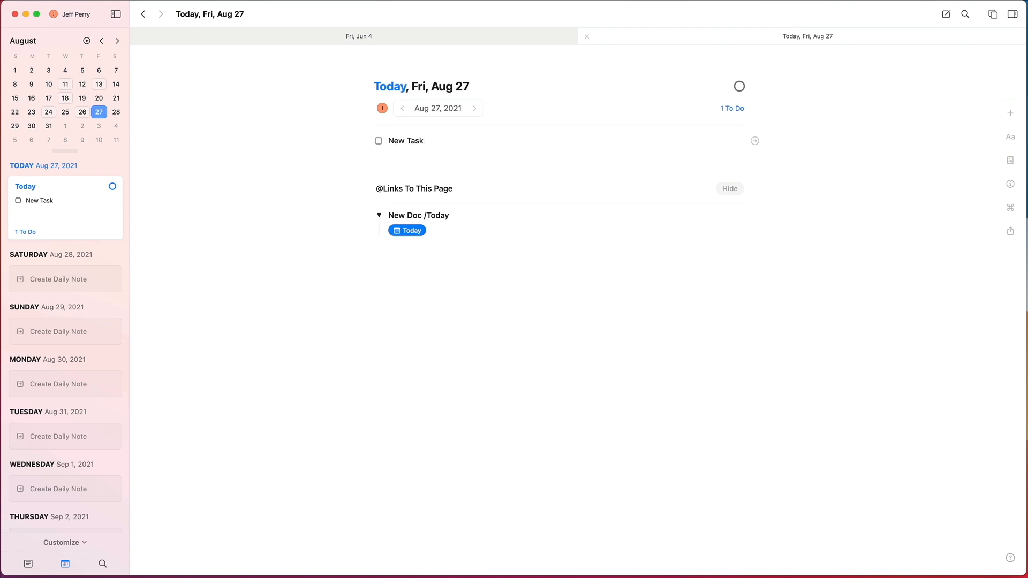
pyautogui.write('@new')
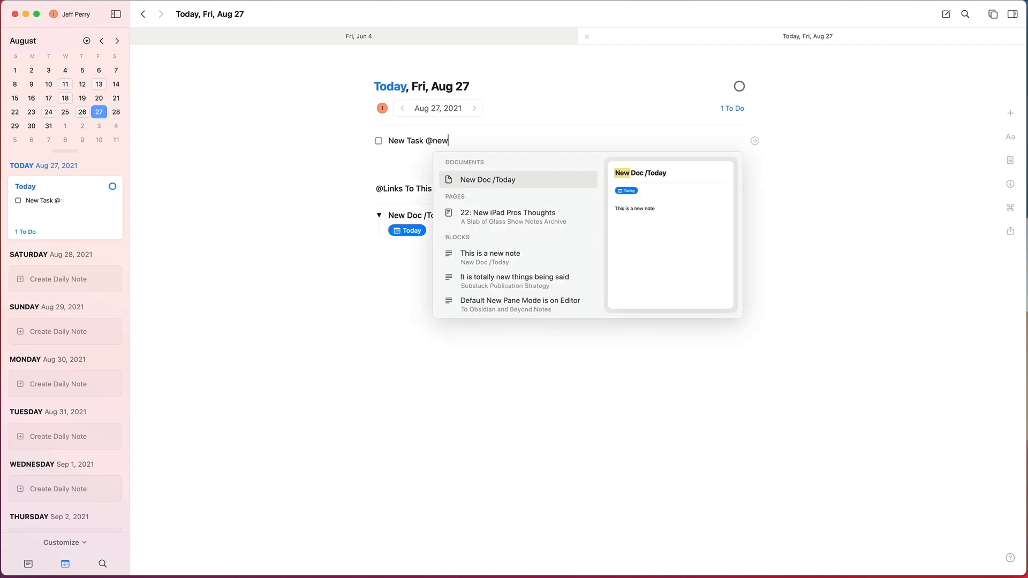
# Step: Add an @ link to the "New Doc /Today" document at the end of the New Task item, and end the to-do list
pyautogui.press('Return')
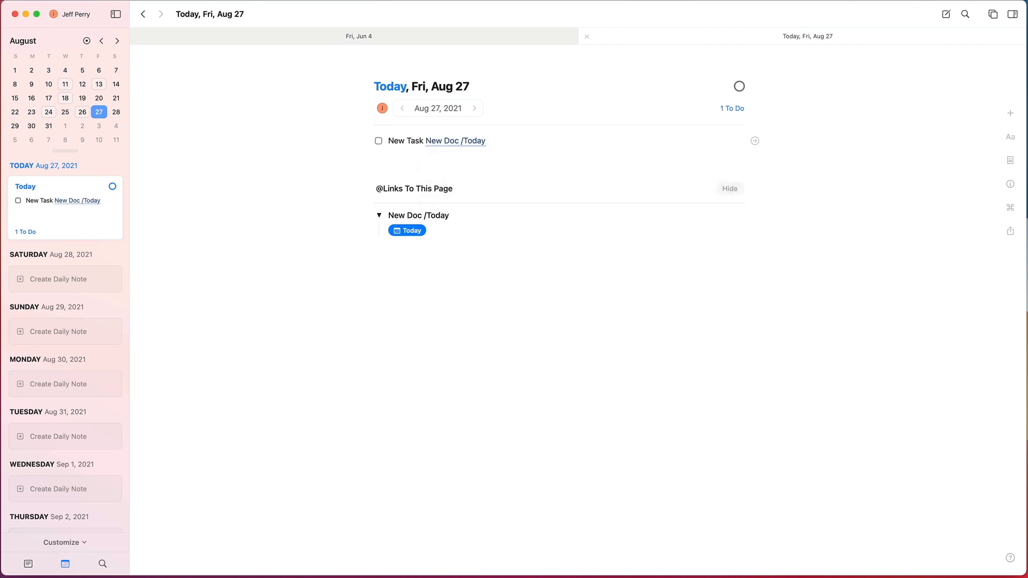
pyautogui.press('Return')
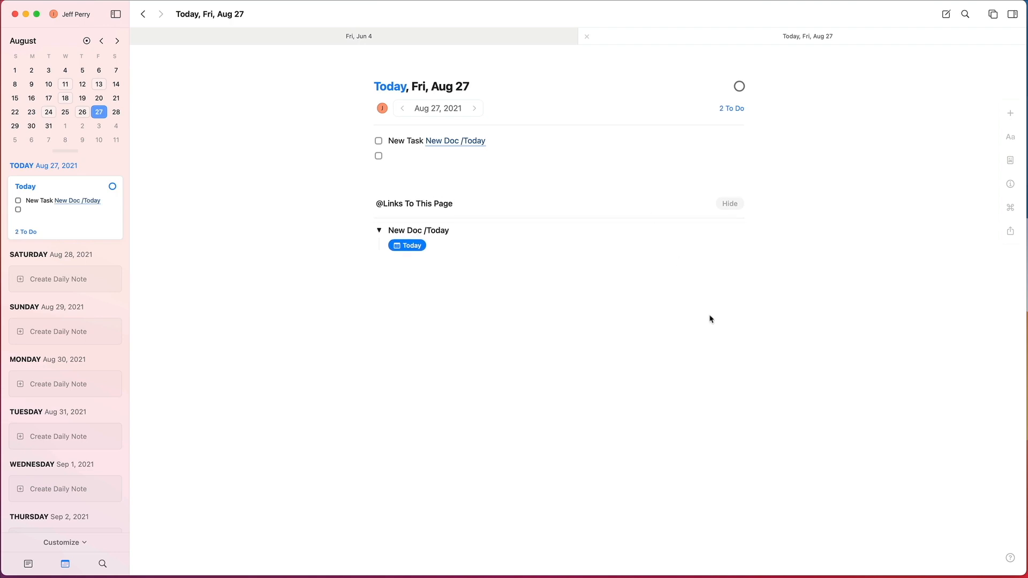
pyautogui.press('Return')
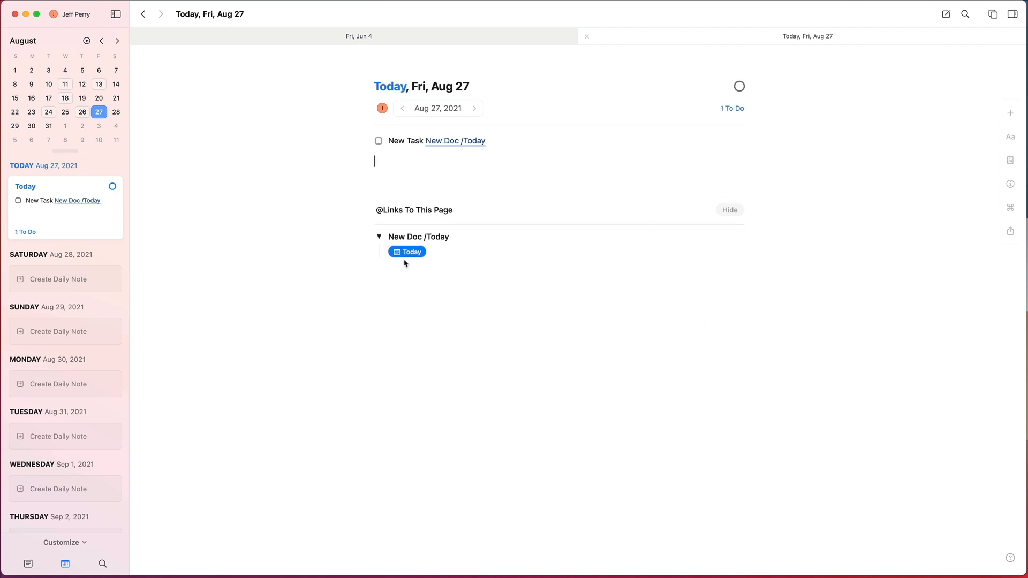
# Step: Open the linked "New Doc /Today" document from the task and expand the 2021.08.27 reference under its page links
pyautogui.click(447, 142)
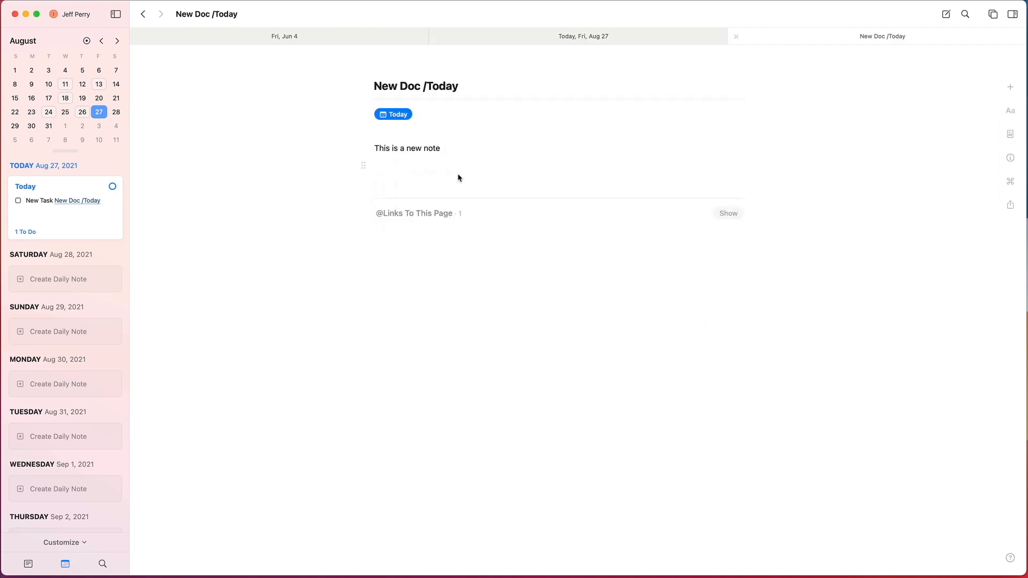
pyautogui.click(380, 240)
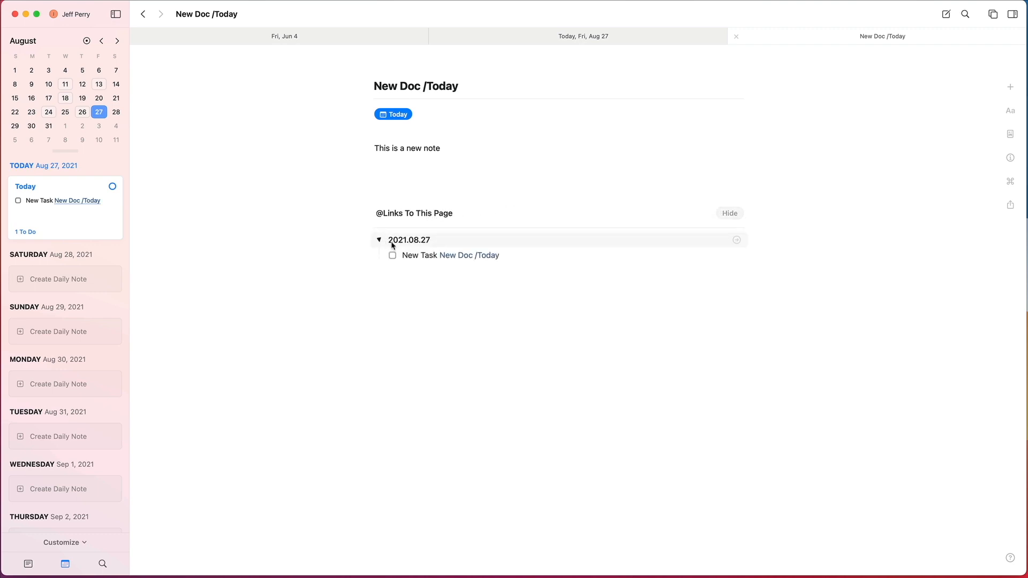
# Step: Go from the reference to the New Task item in today's daily note and mark it completed
pyautogui.click(393, 259)
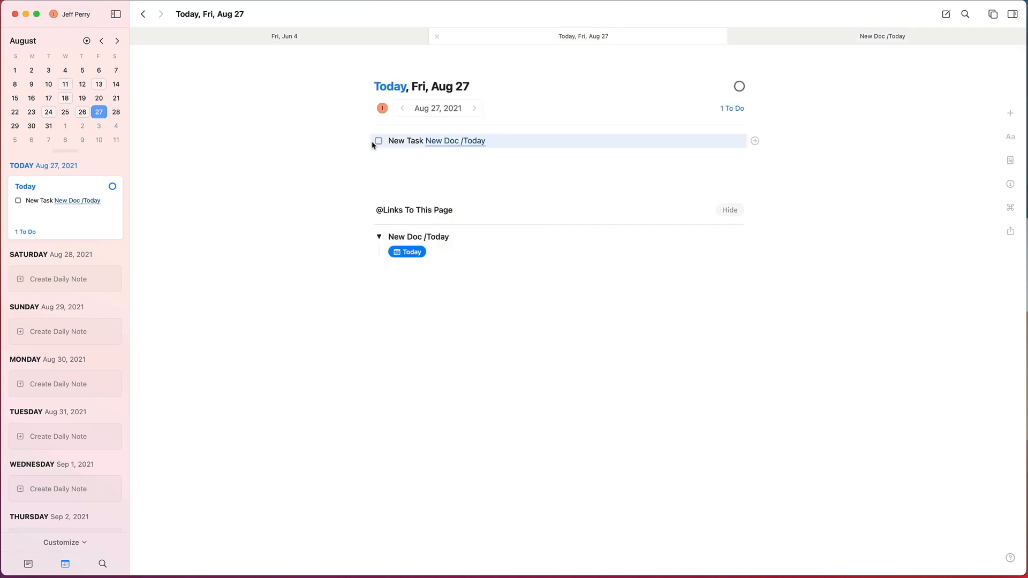
pyautogui.click(378, 141)
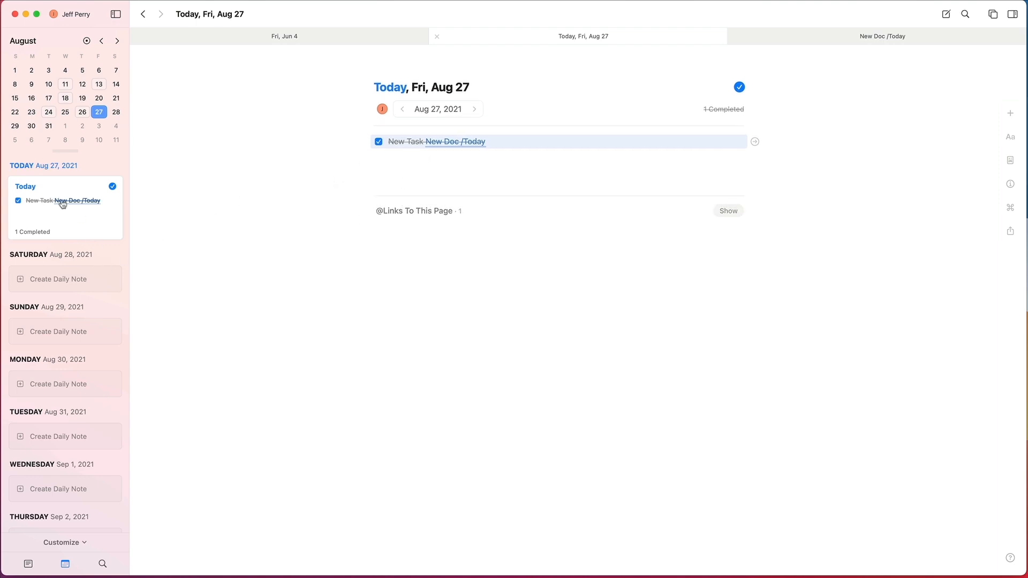
pyautogui.scroll(6, 67, 176)
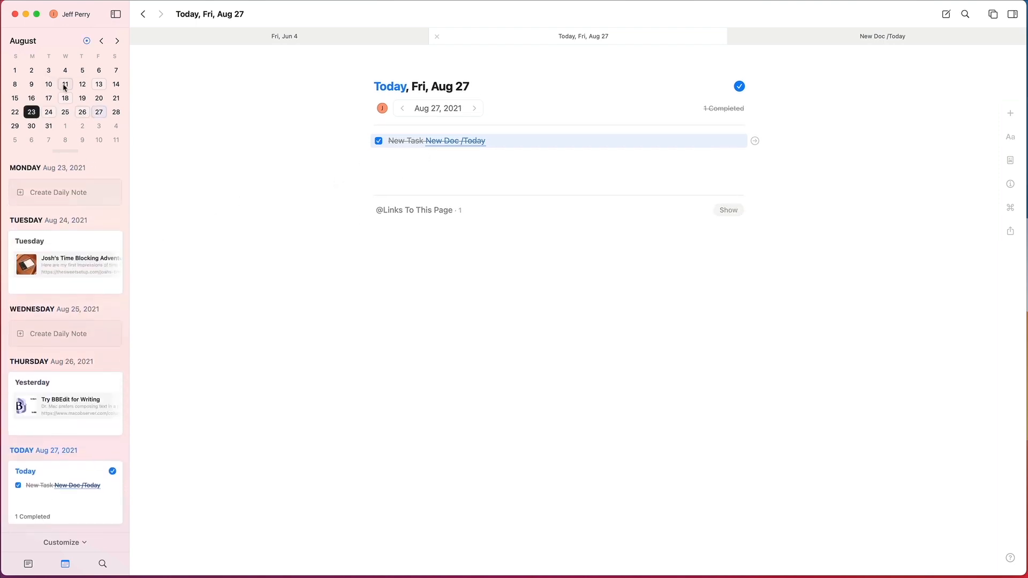
# Step: Open the daily notes for Aug 11 and Jul 6, 2021 from the calendar
pyautogui.click(61, 86)
pyautogui.scroll(15, 73, 201)
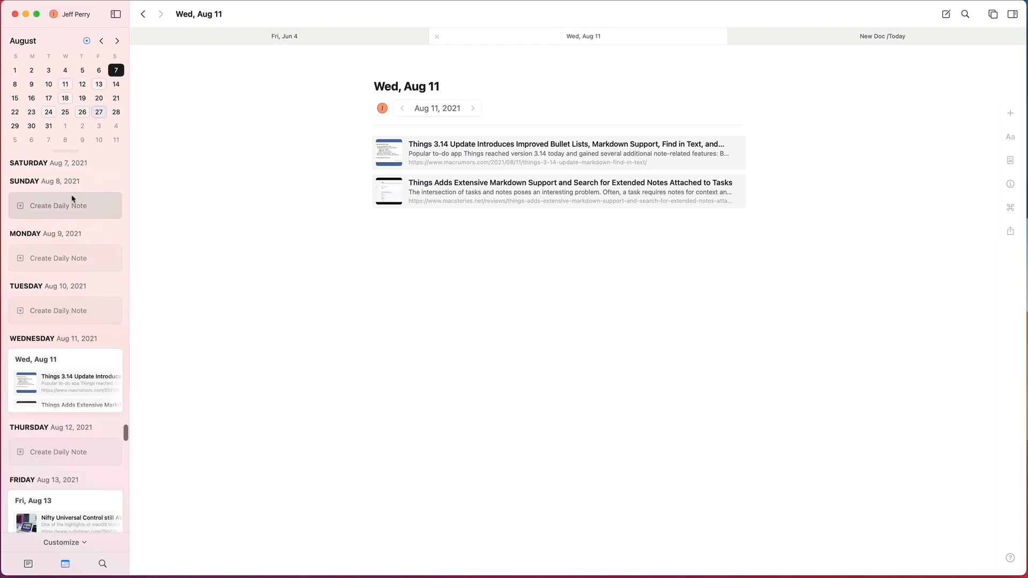
pyautogui.scroll(10, 71, 197)
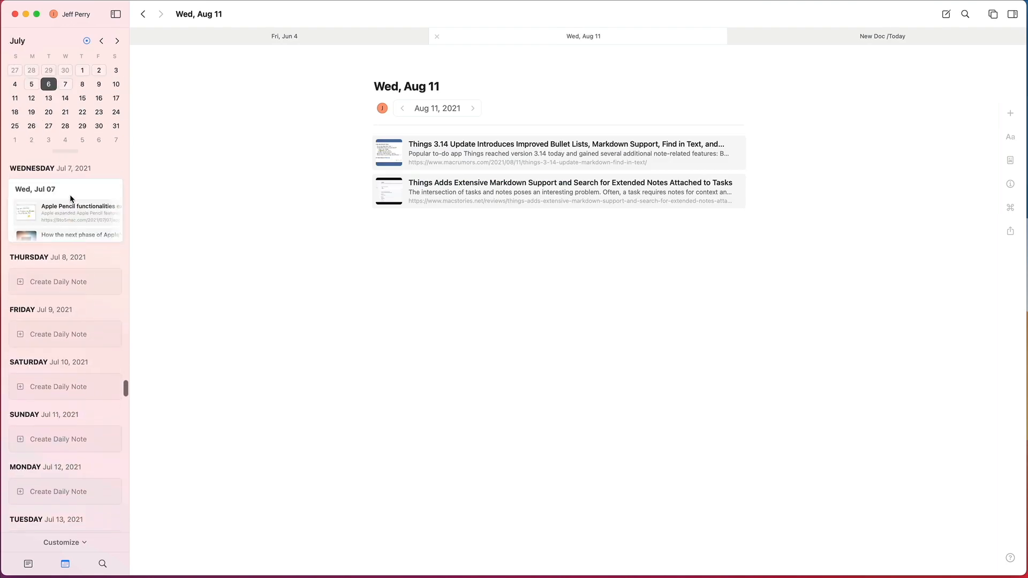
pyautogui.click(53, 286)
pyautogui.click(68, 217)
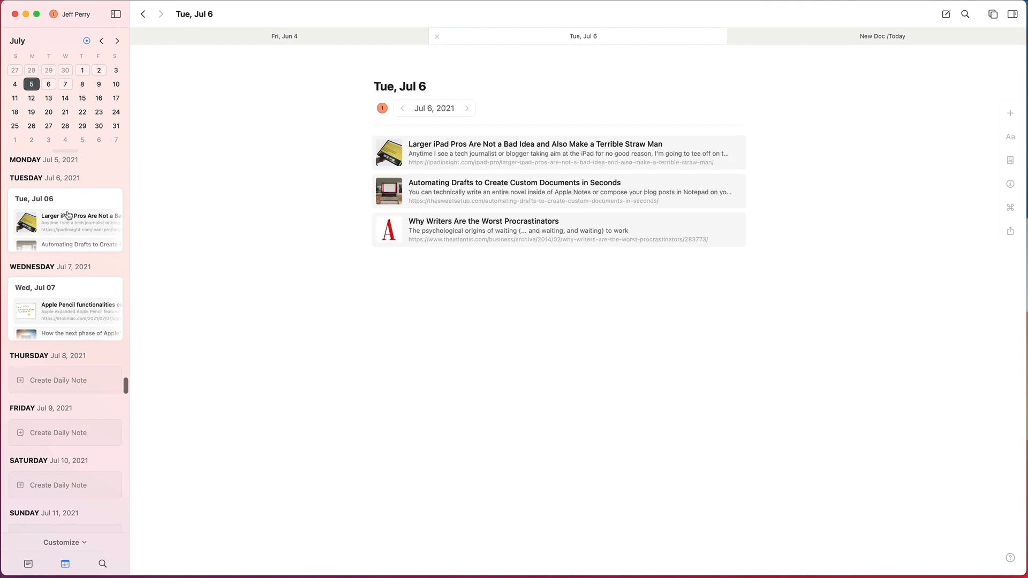
# Step: Open the Jun 27, 2021 daily note and browse the earlier June days in the calendar
pyautogui.scroll(8, 69, 214)
pyautogui.scroll(10, 67, 263)
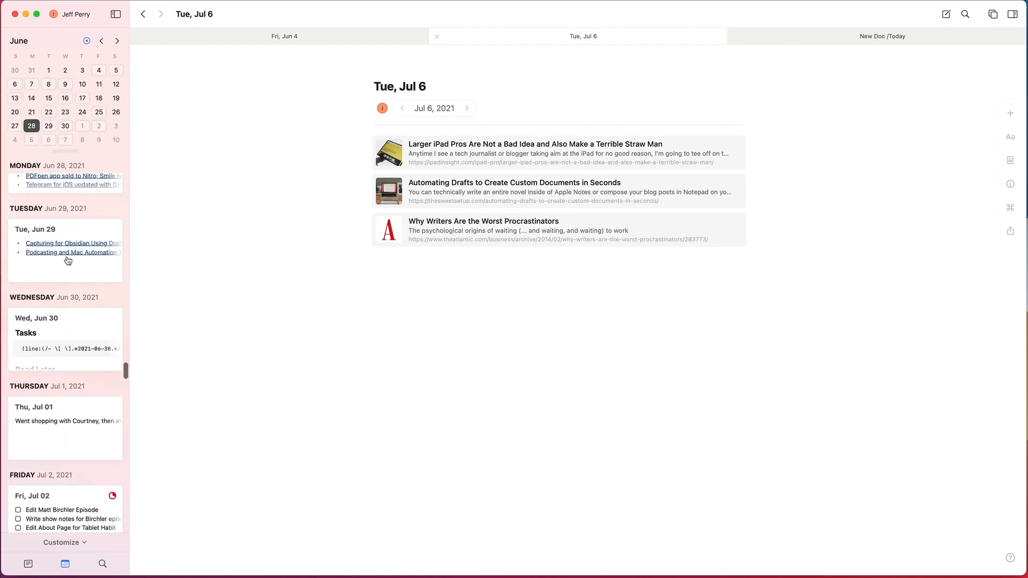
pyautogui.scroll(2, 66, 261)
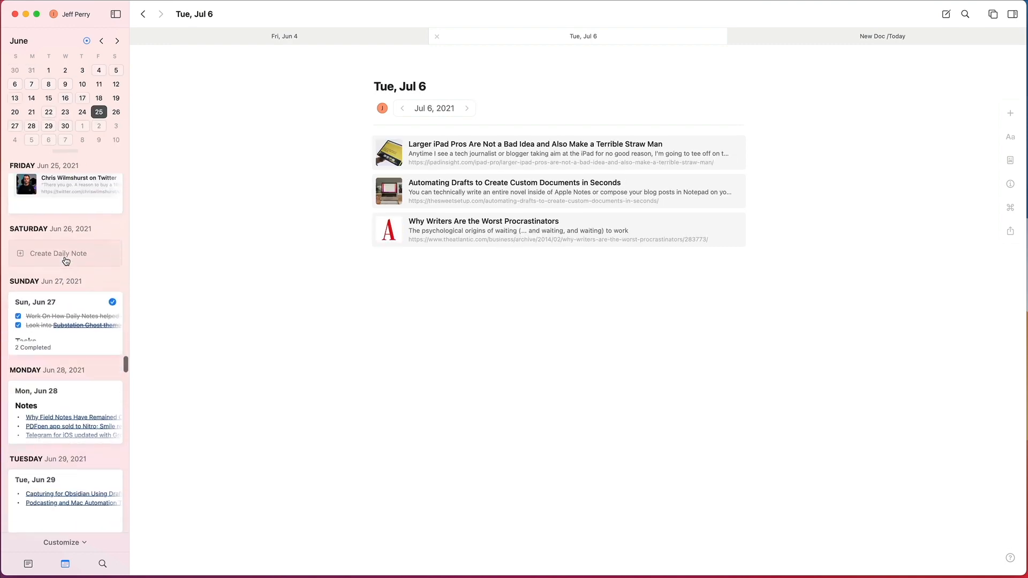
pyautogui.click(62, 302)
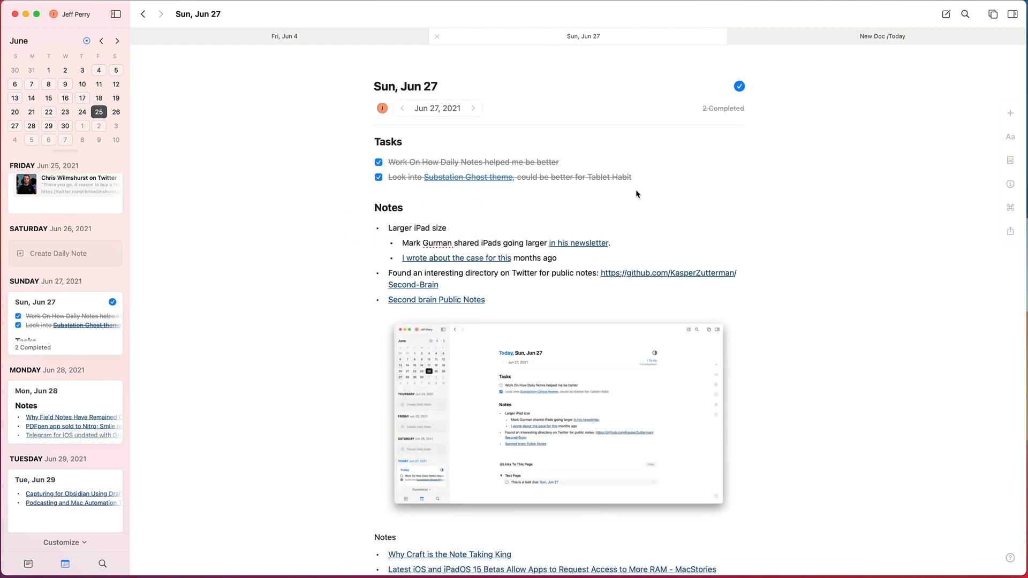
pyautogui.scroll(10, 70, 281)
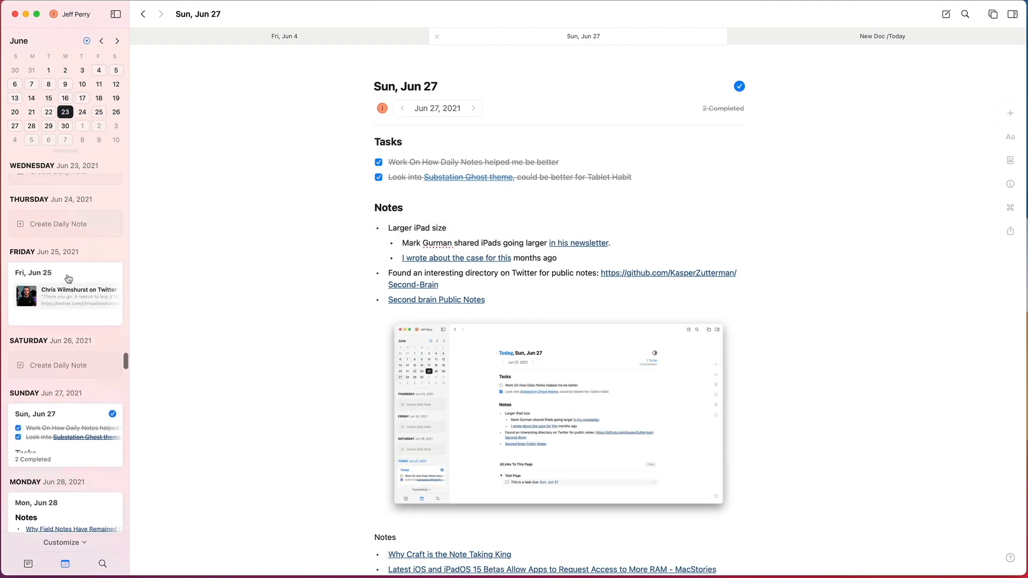
pyautogui.scroll(10, 69, 278)
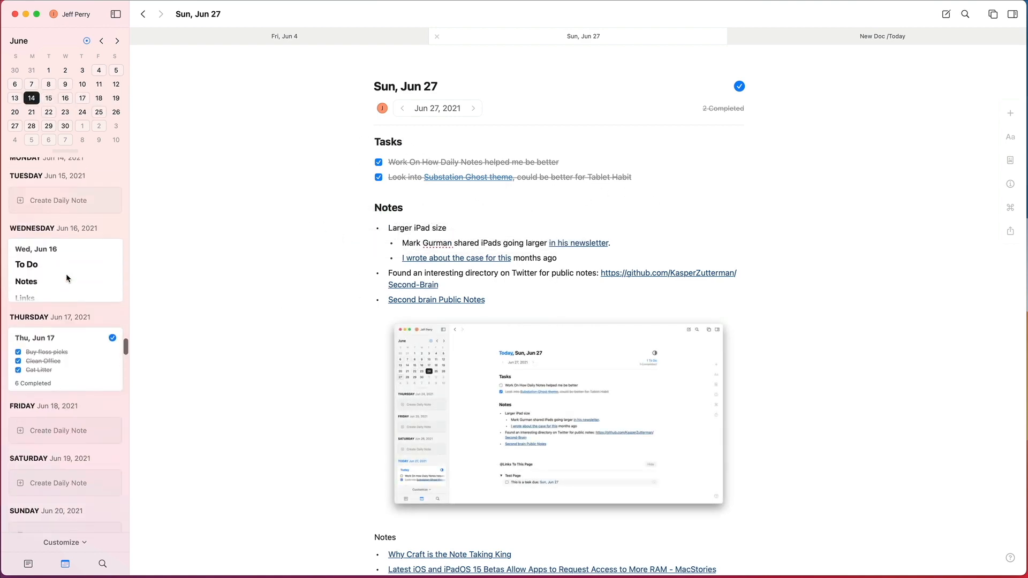
pyautogui.scroll(3, 66, 278)
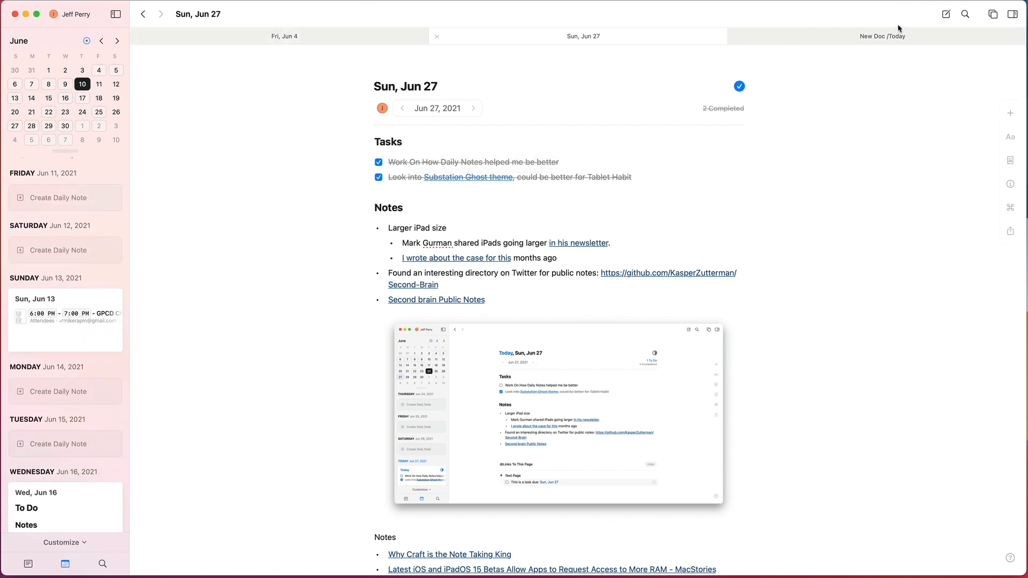
pyautogui.click(970, 14)
pyautogui.write('int')
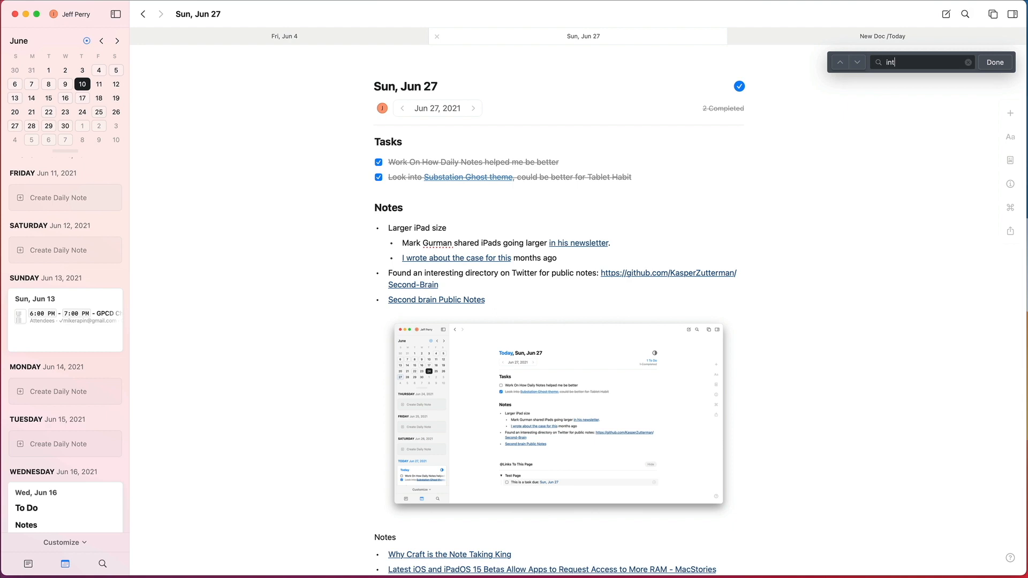
pyautogui.write('el m')
pyautogui.press('Escape')
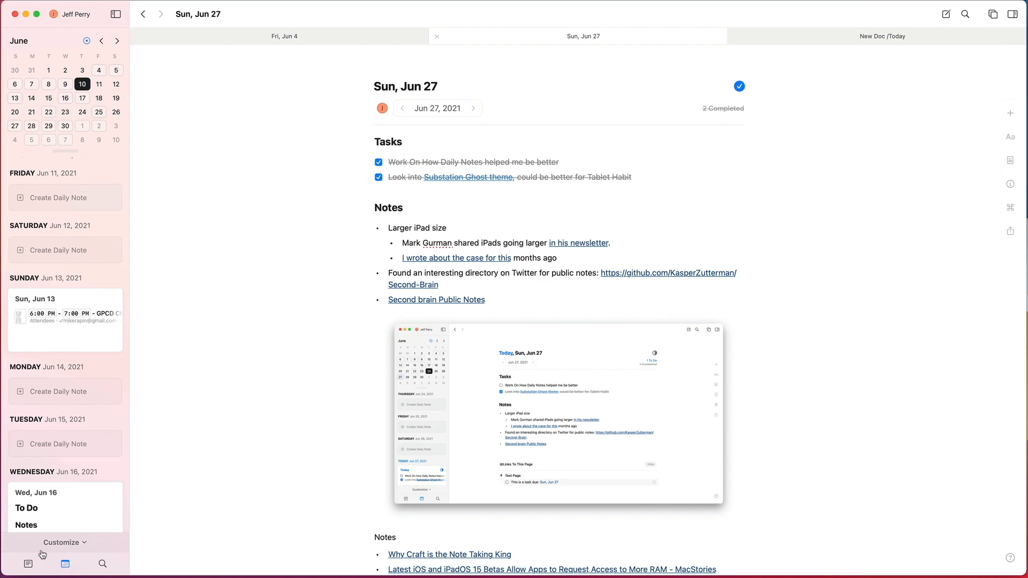
# Step: Search all documents for "intel mac" and open the matching block in the Fri, Jun 4 daily note
pyautogui.click(99, 566)
pyautogui.moveTo(58, 141)
pyautogui.write('intel n')
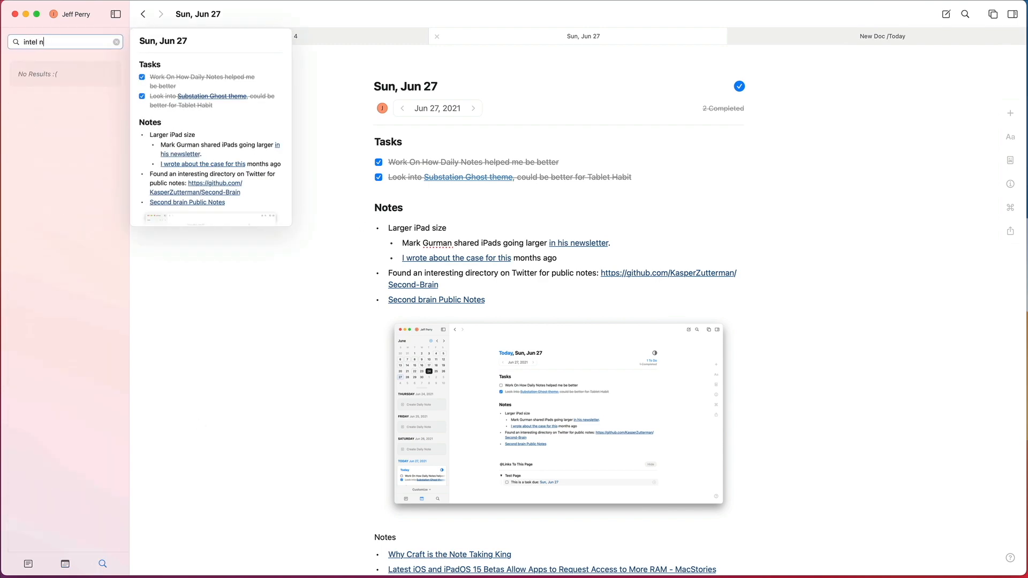
pyautogui.press('BackSpace')
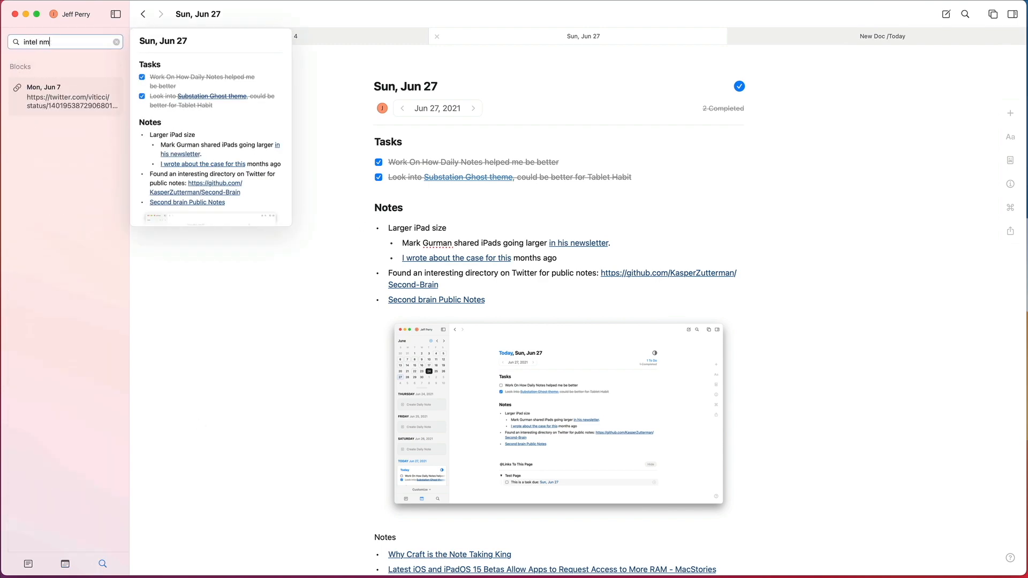
pyautogui.write('mac')
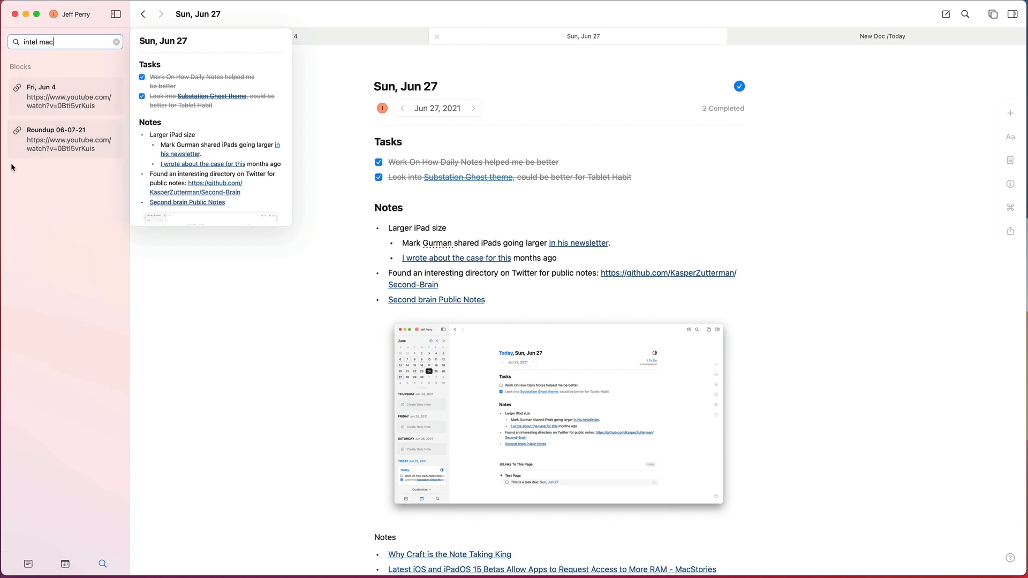
pyautogui.click(59, 99)
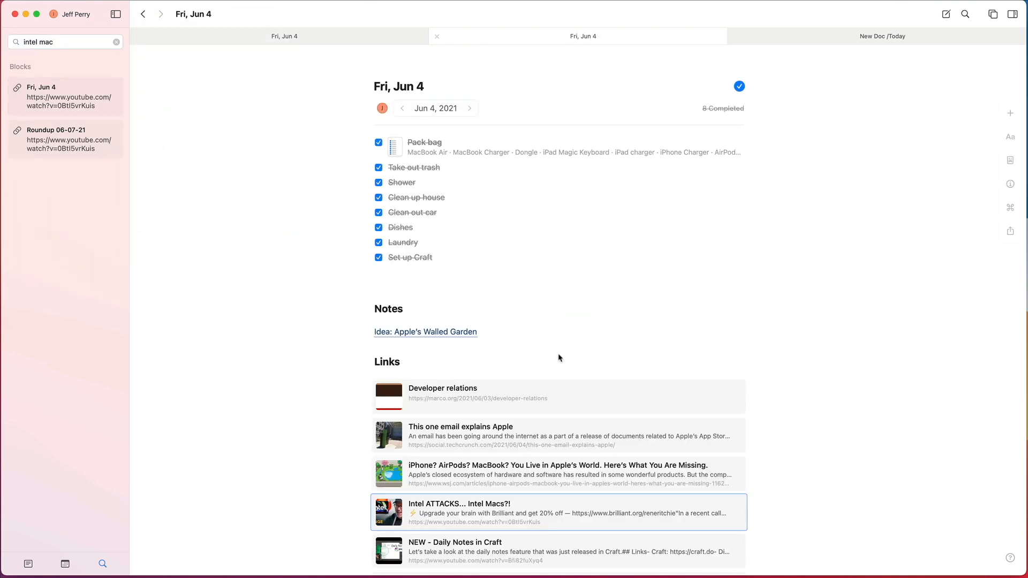
# Step: Examine the Notes and Links sections of the Jun 4 daily note and preview the "Idea: Apple's Walled Garden" link
pyautogui.click(663, 291)
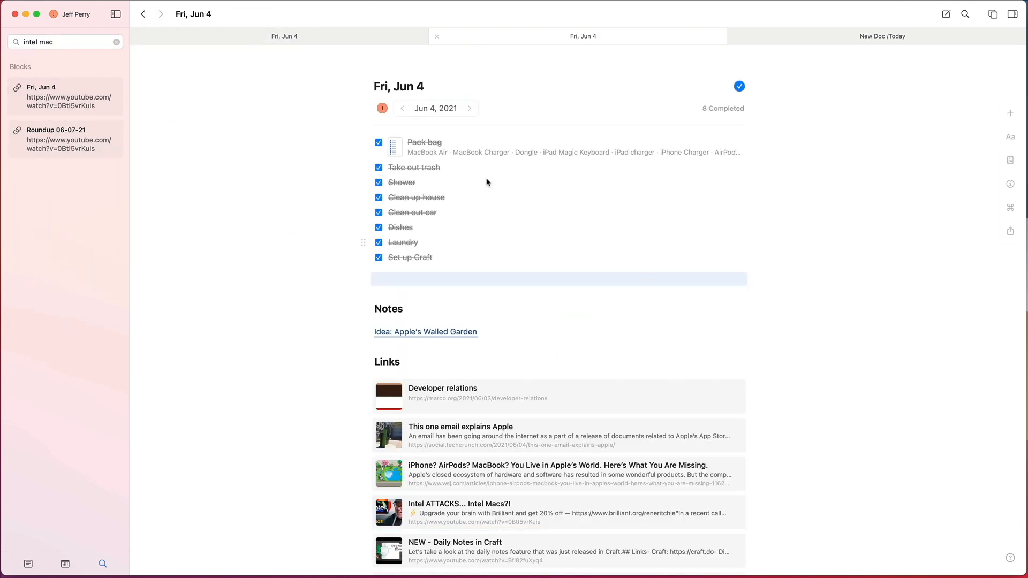
pyautogui.click(448, 289)
pyautogui.scroll(-3, 452, 294)
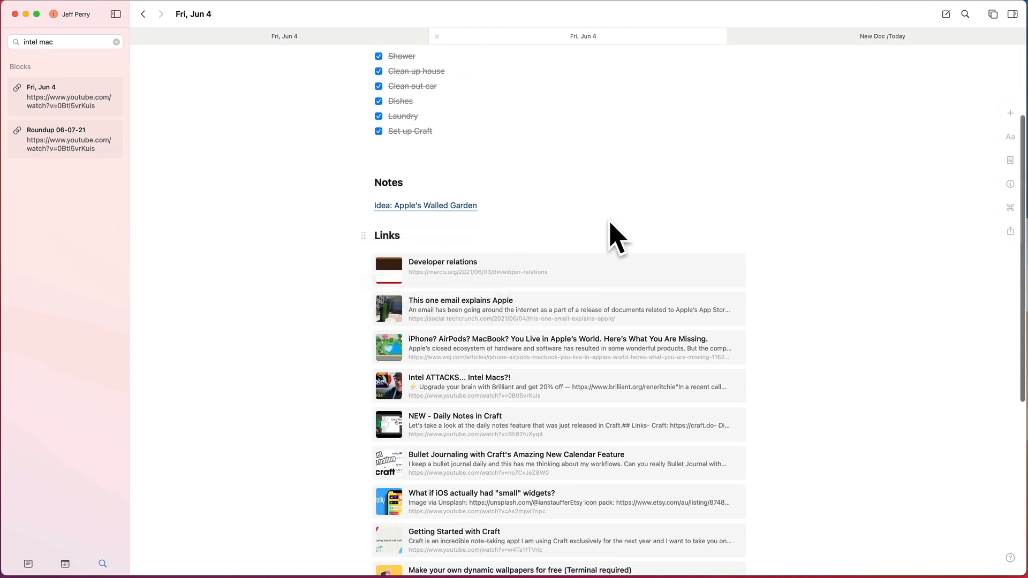
pyautogui.moveTo(438, 206)
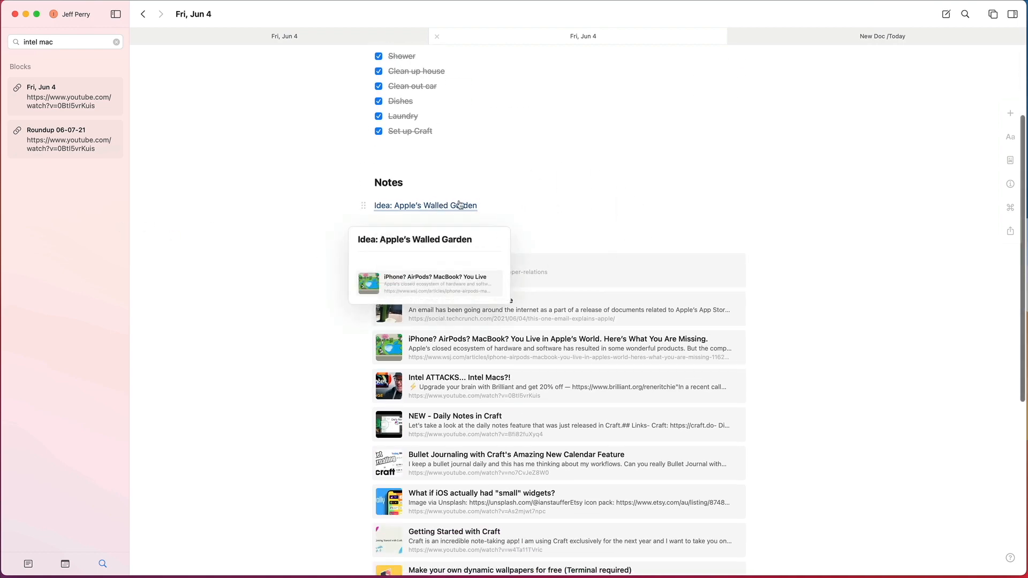
pyautogui.scroll(-5, 466, 208)
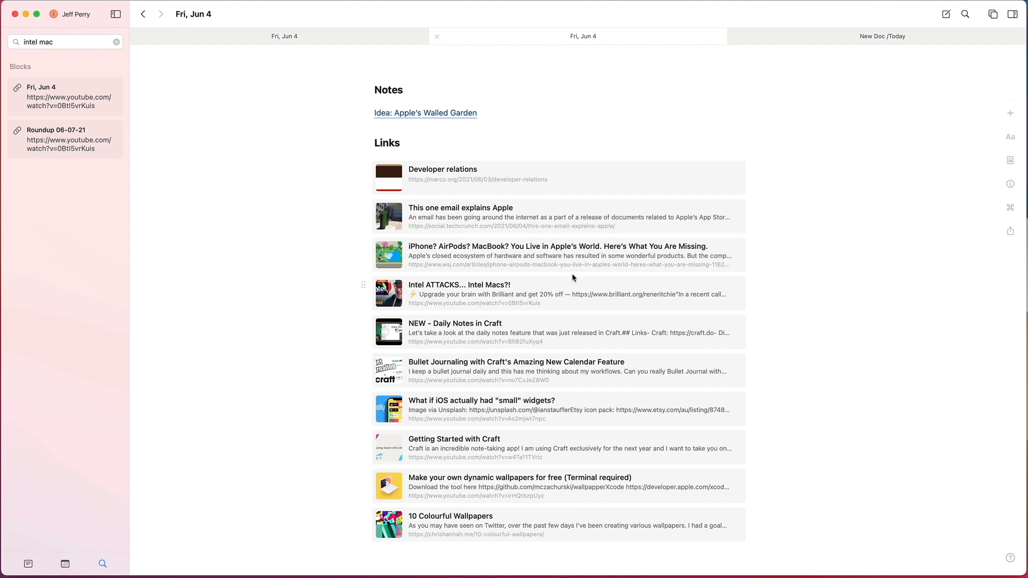
pyautogui.scroll(-3, 572, 281)
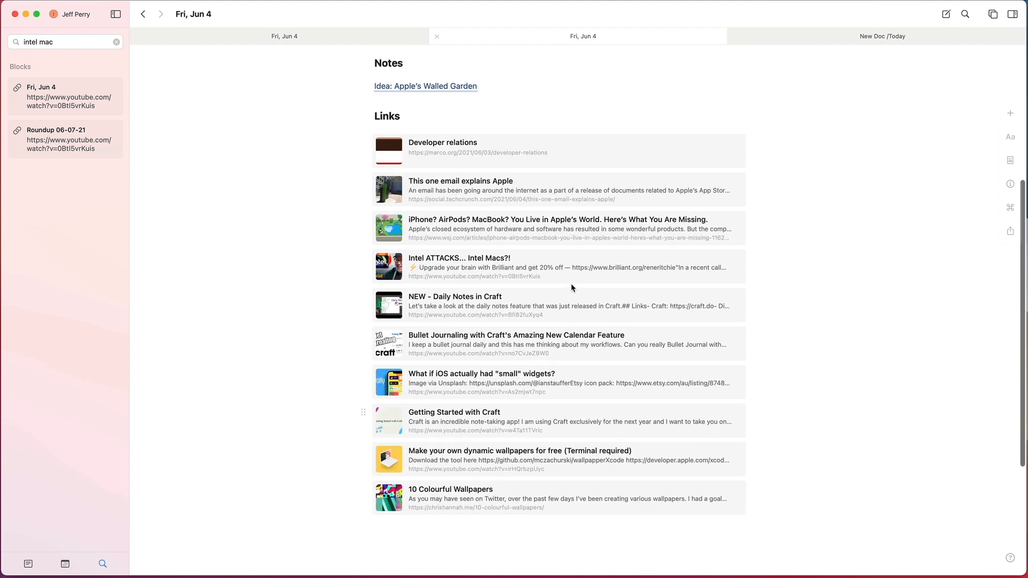
pyautogui.scroll(5, 333, 256)
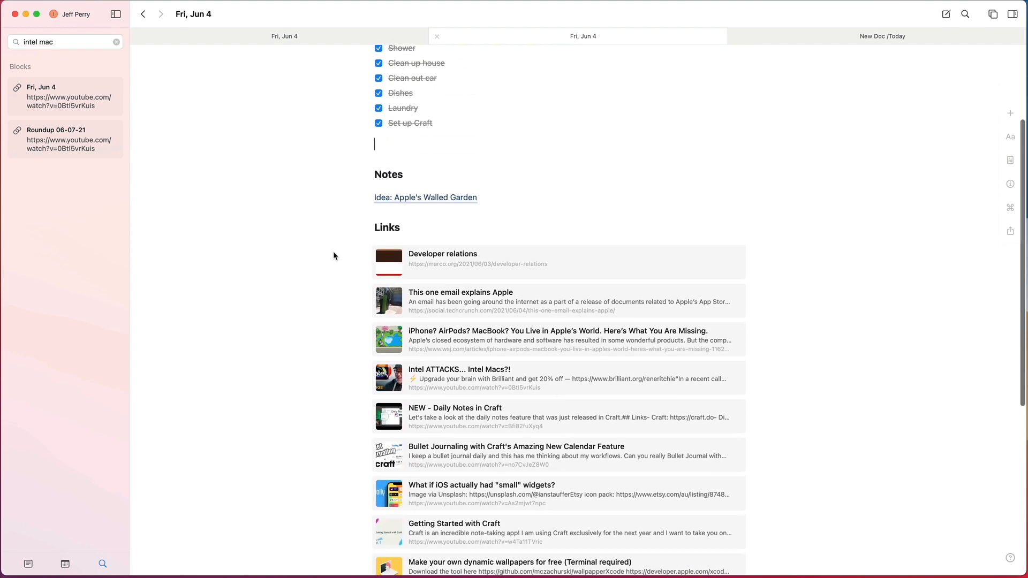
pyautogui.scroll(-3, 505, 174)
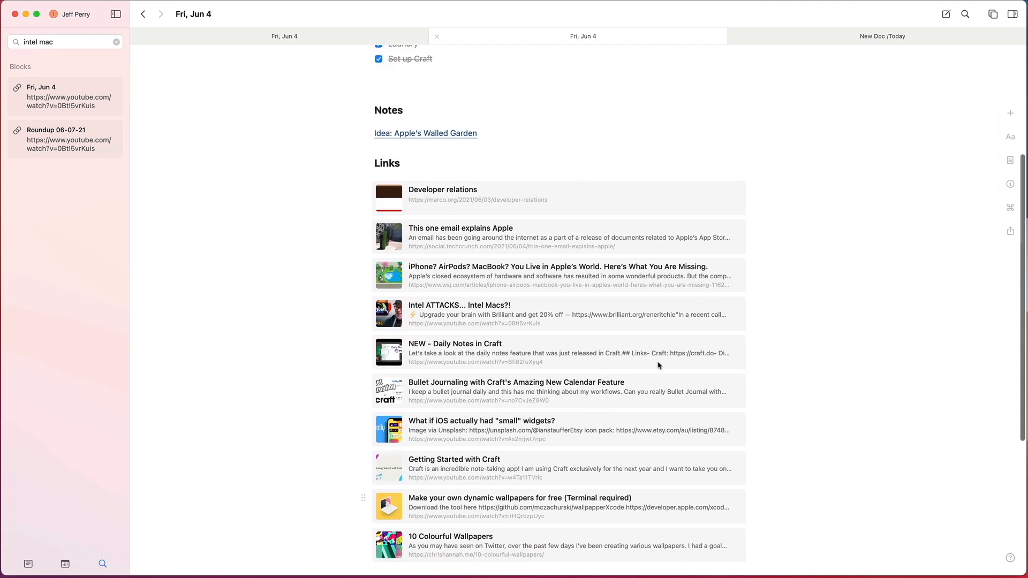
pyautogui.scroll(-5, 402, 402)
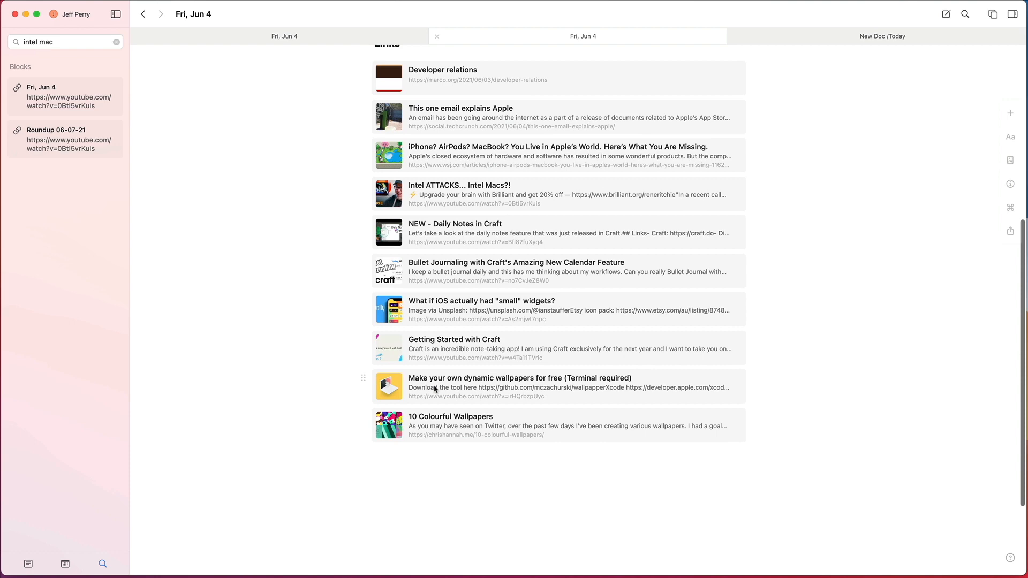
# Step: Open the "10 Colourful Wallpapers" link in the web browser, close its page and return to Craft
pyautogui.click(498, 424)
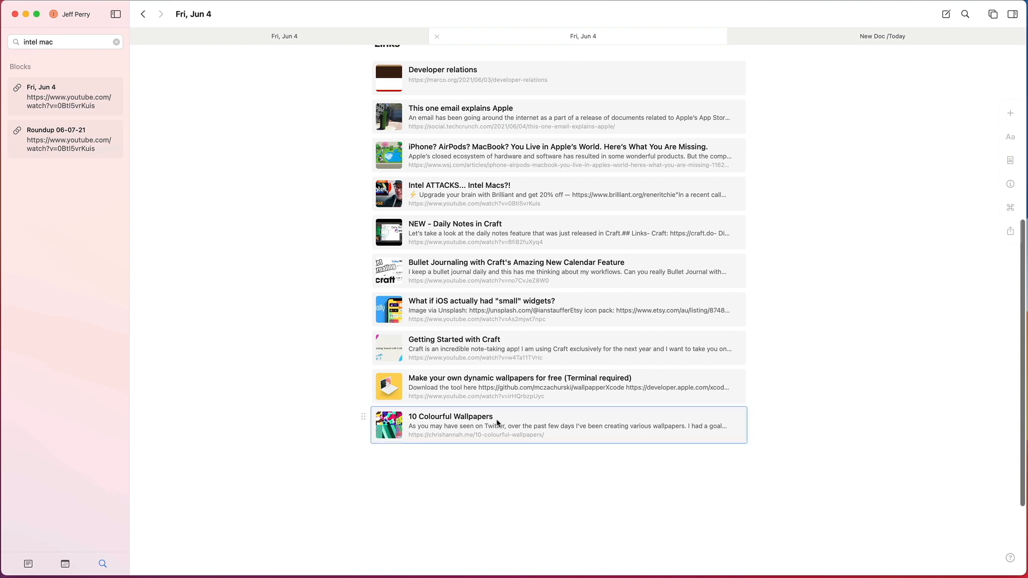
pyautogui.rightClick(466, 426)
pyautogui.click(451, 427)
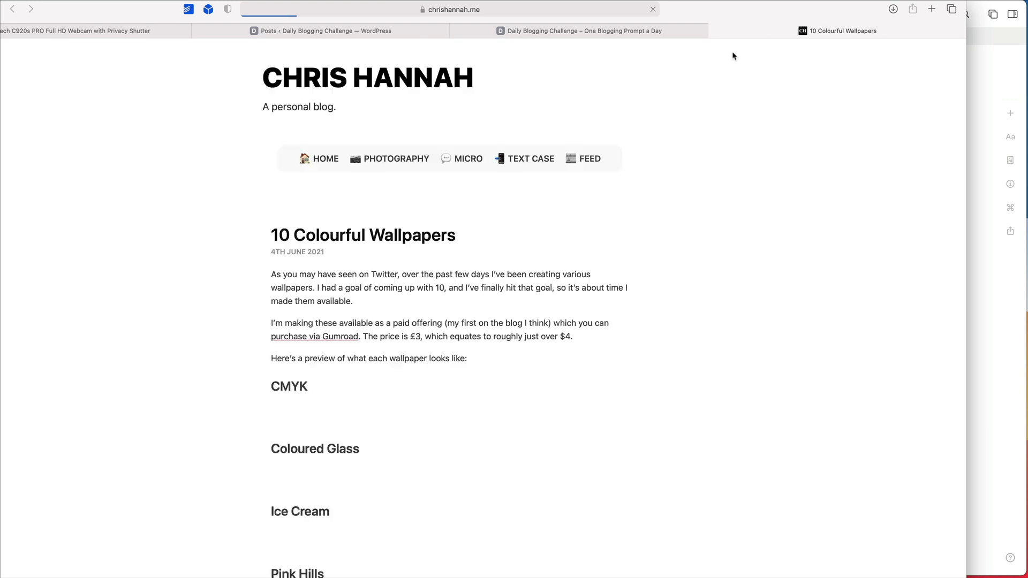
pyautogui.click(716, 31)
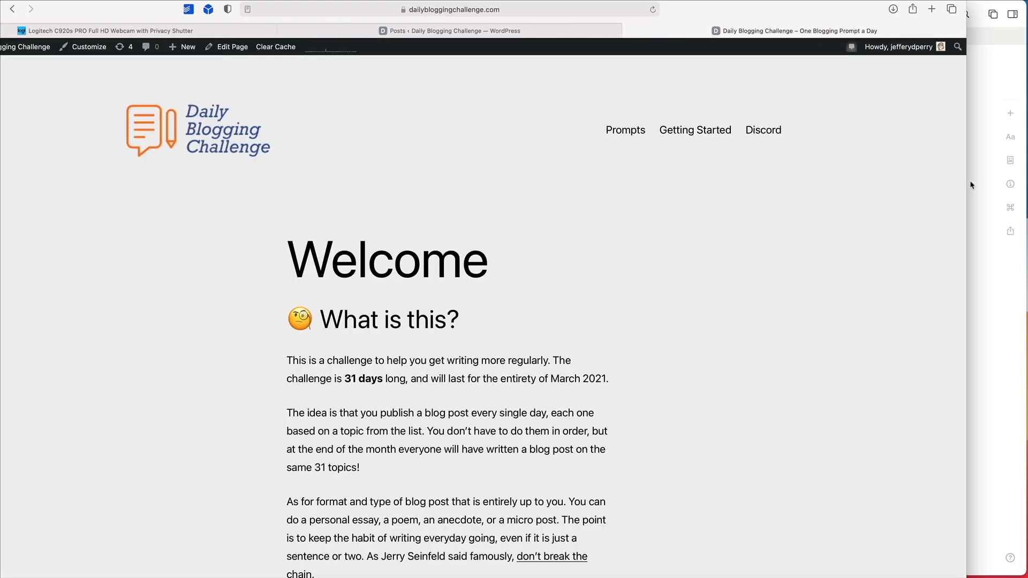
pyautogui.click(972, 185)
# Step: Look back over the saved link cards and the to-do list in the Jun 4 daily note
pyautogui.scroll(2, 297, 399)
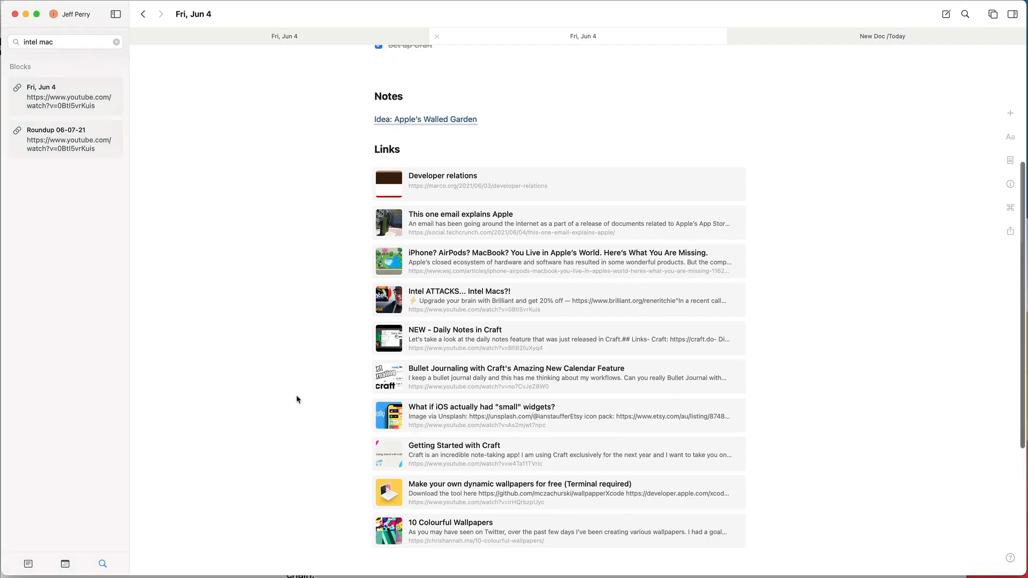
pyautogui.scroll(3, 297, 399)
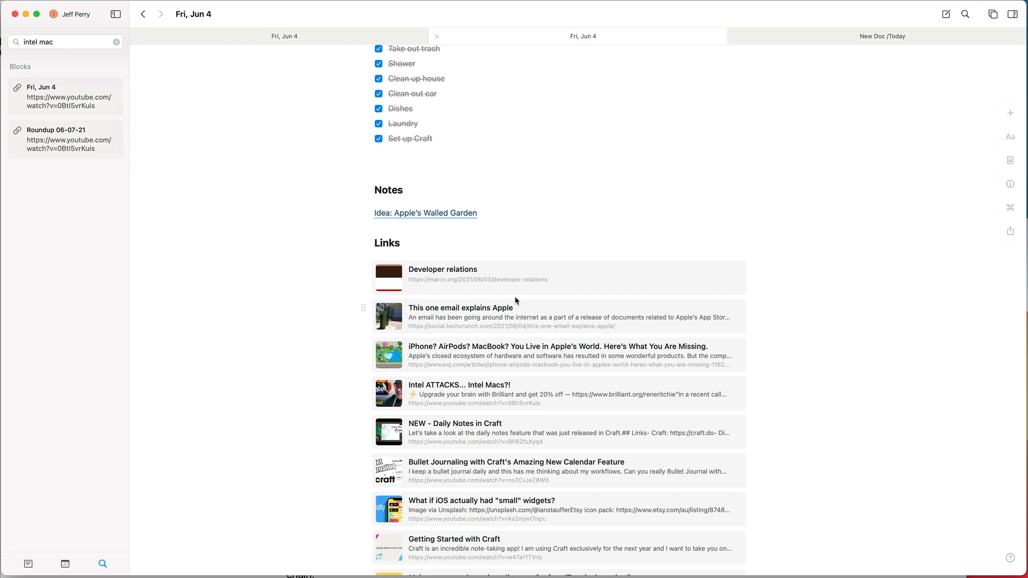
pyautogui.scroll(-1, 517, 304)
pyautogui.click(522, 313)
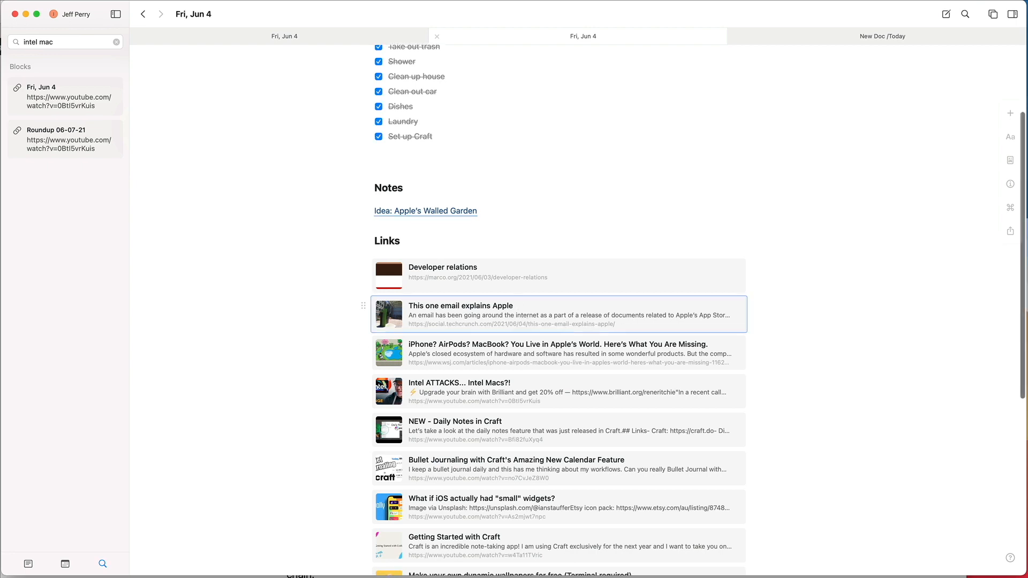
pyautogui.click(613, 154)
pyautogui.scroll(1, 649, 179)
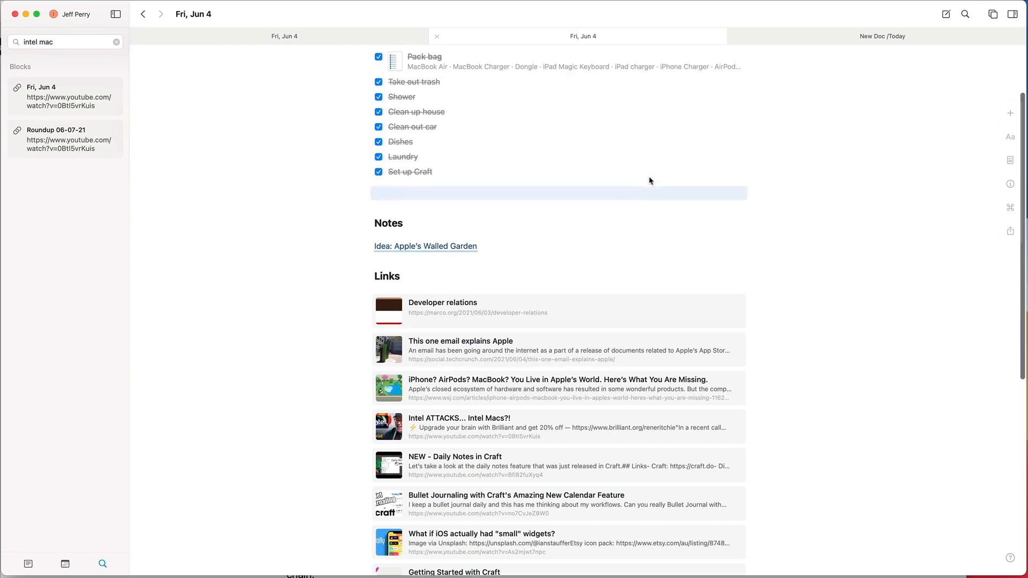
pyautogui.scroll(3, 650, 180)
# Step: View the available actions and the page info of the Jun 4 daily note, and close them again
pyautogui.click(1011, 208)
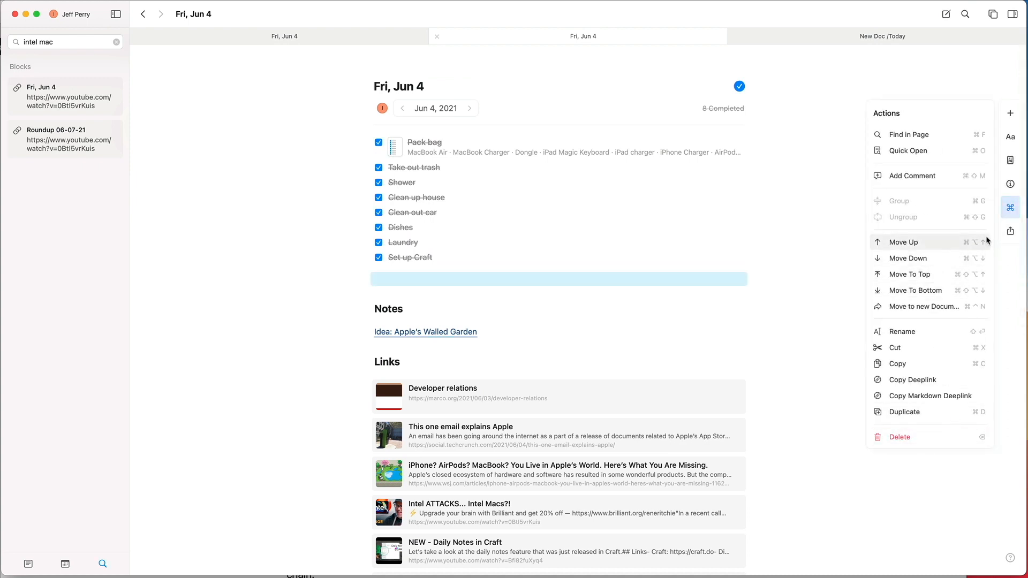
pyautogui.click(1011, 212)
pyautogui.click(1012, 188)
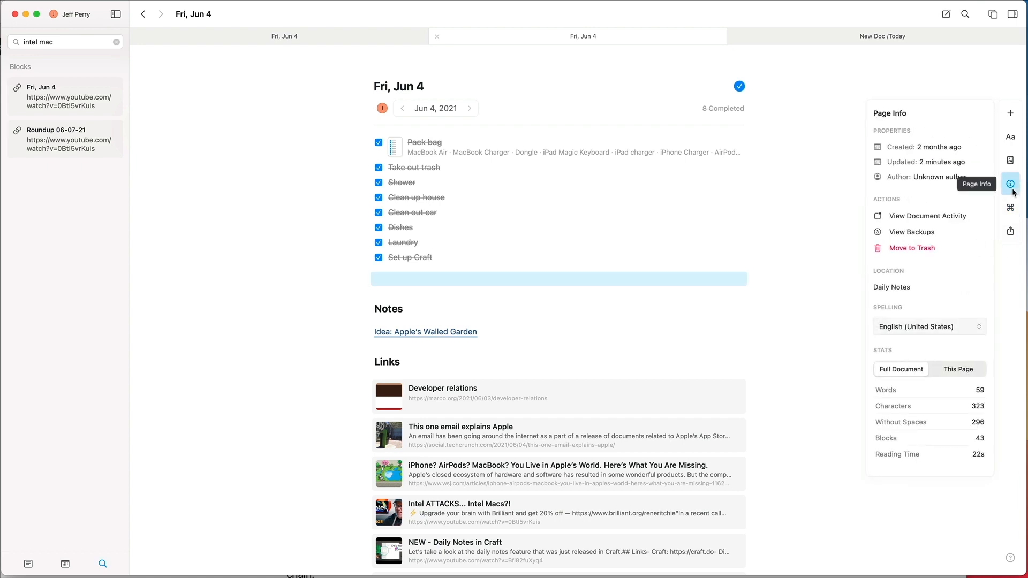
pyautogui.click(1012, 188)
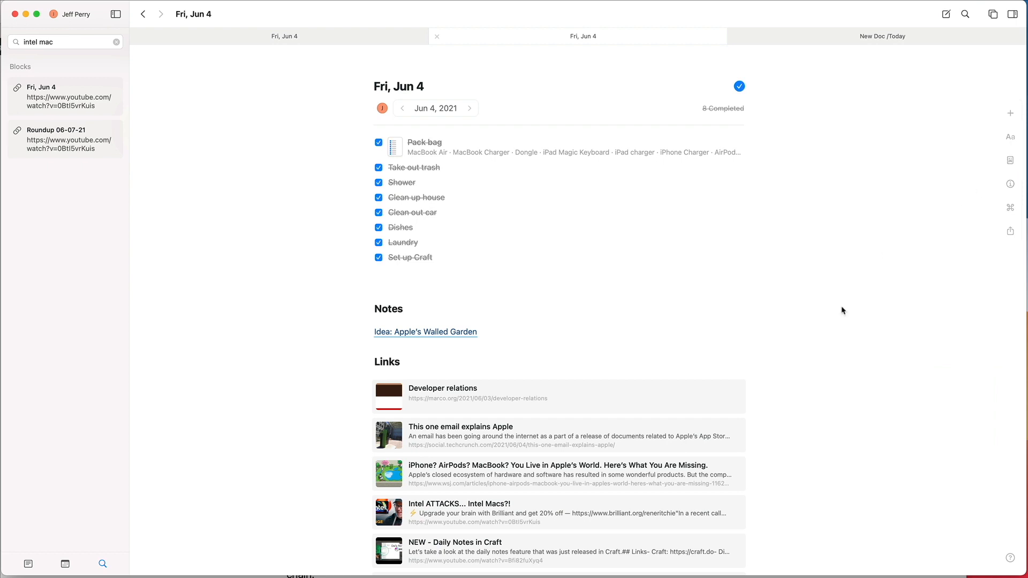
# Step: View the options available for the "This one email explains Apple" link card and dismiss them
pyautogui.scroll(-3, 803, 348)
pyautogui.rightClick(565, 309)
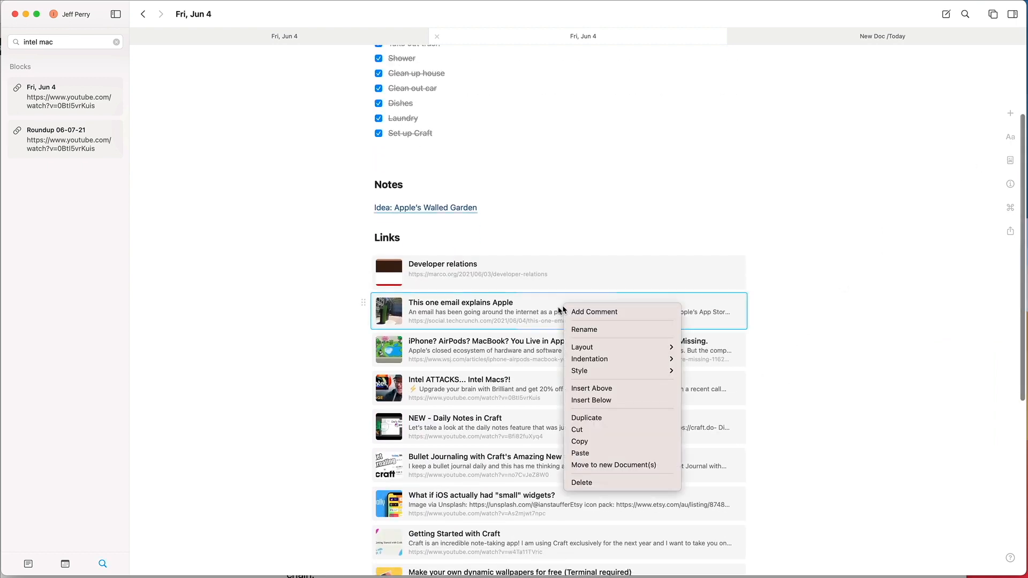
pyautogui.click(342, 319)
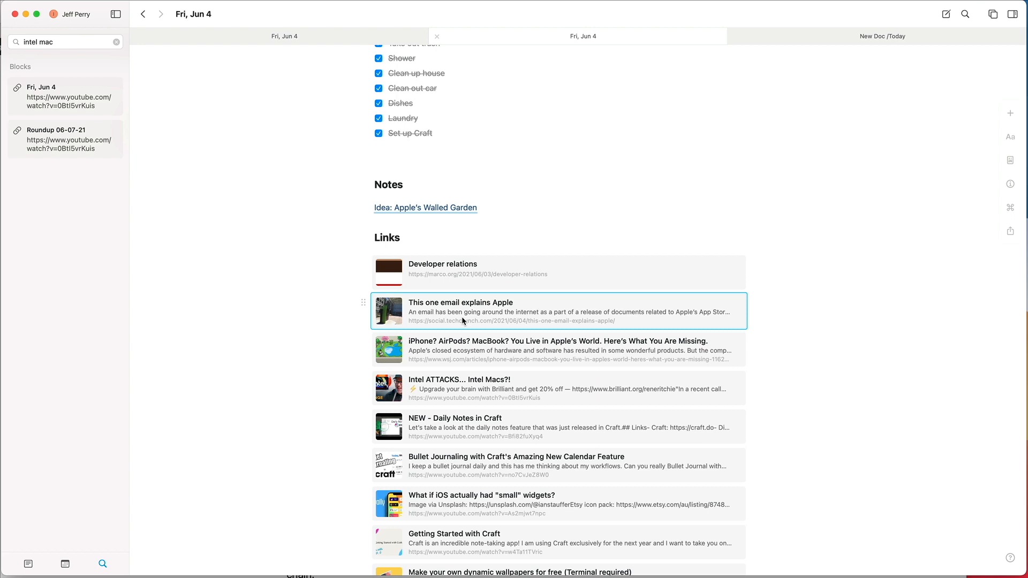
# Step: Open a second Craft window, move it over the existing one and close it again
pyautogui.press('super+shift+n')
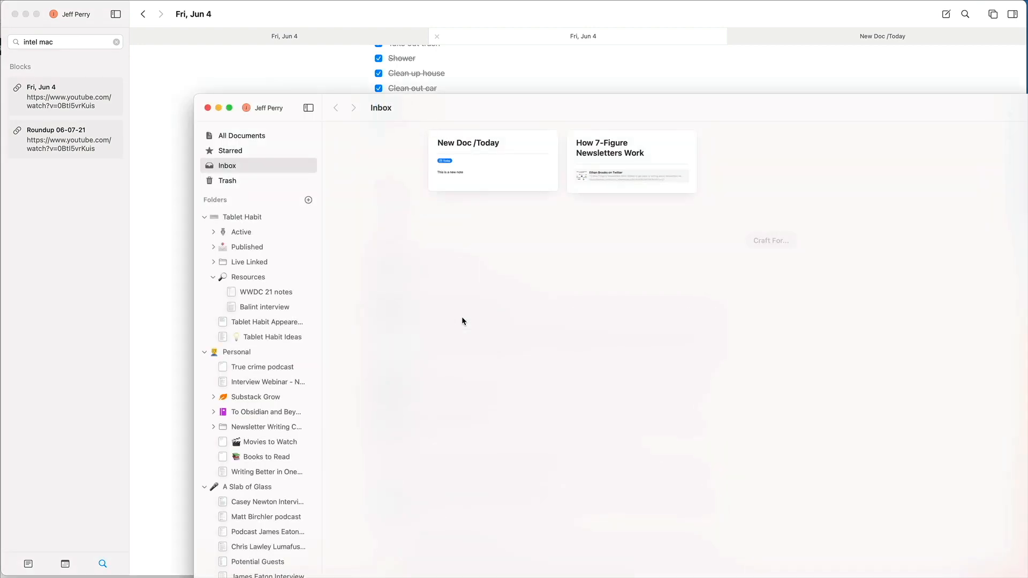
pyautogui.moveTo(437, 110); pyautogui.dragTo(288, 19)
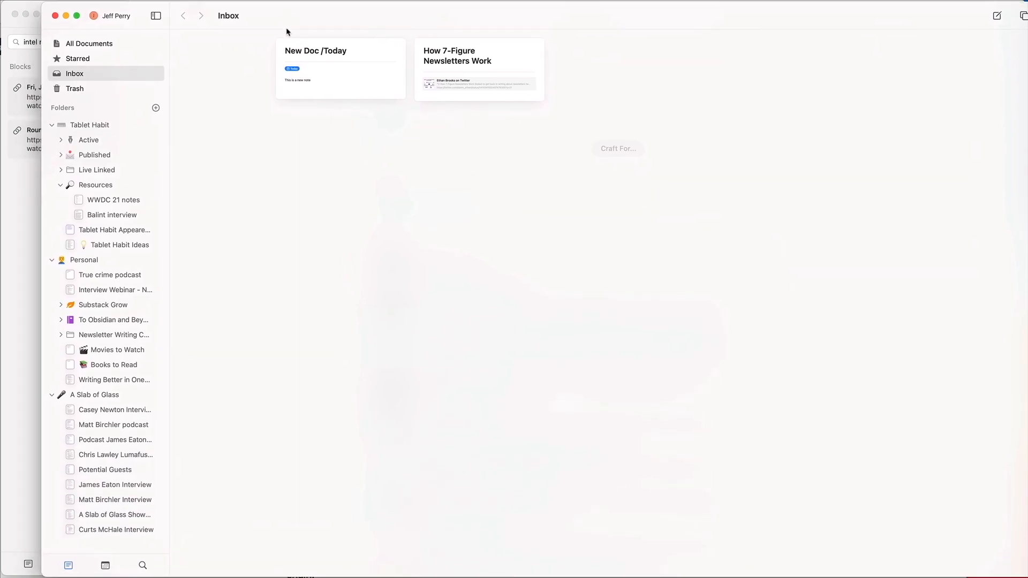
pyautogui.press('super+w')
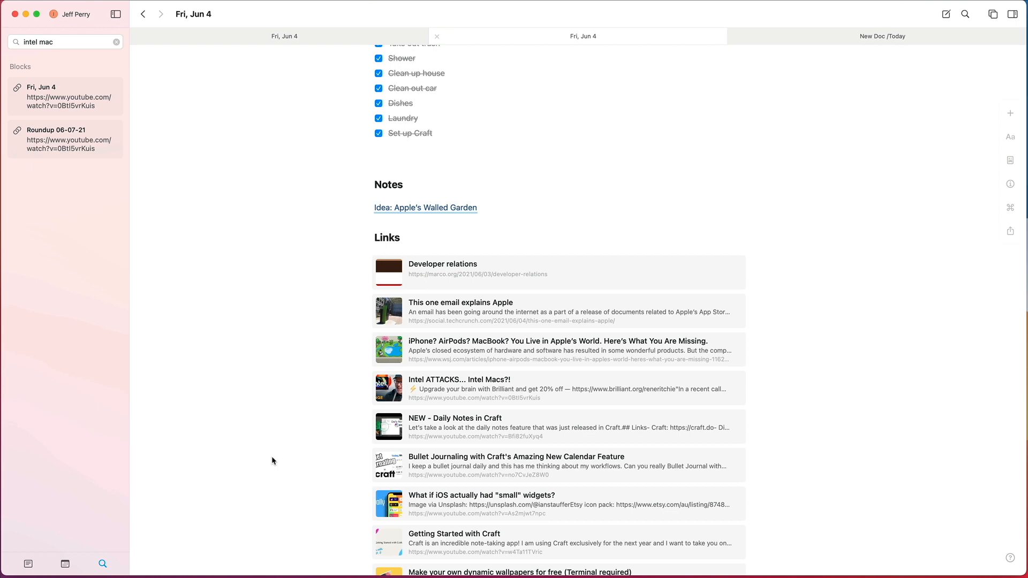
# Step: Clear the "intel mac" search, and close the second Jun 4 tab and the "New Doc /Today" tab
pyautogui.click(117, 40)
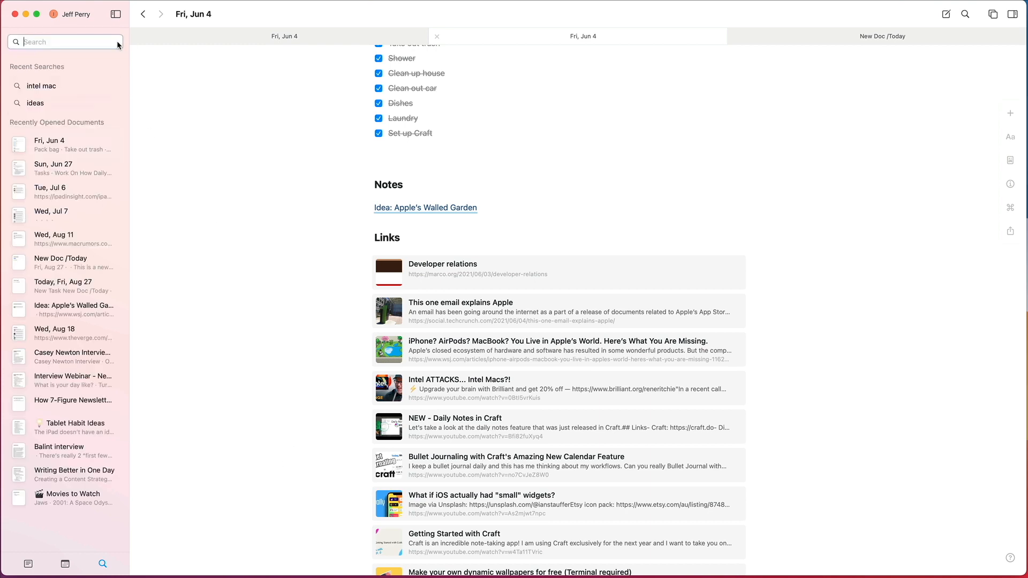
pyautogui.click(299, 147)
pyautogui.click(437, 36)
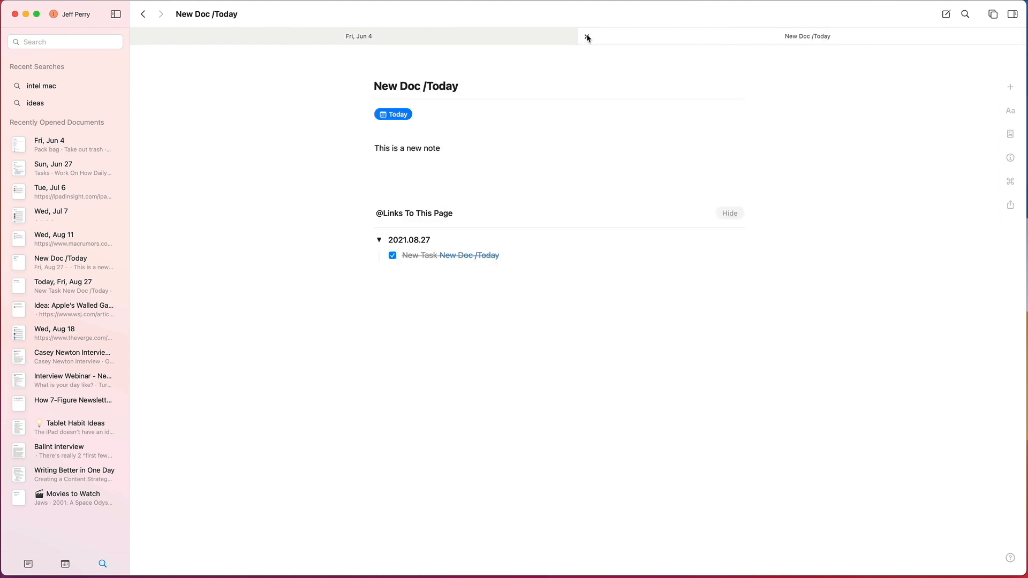
pyautogui.click(587, 37)
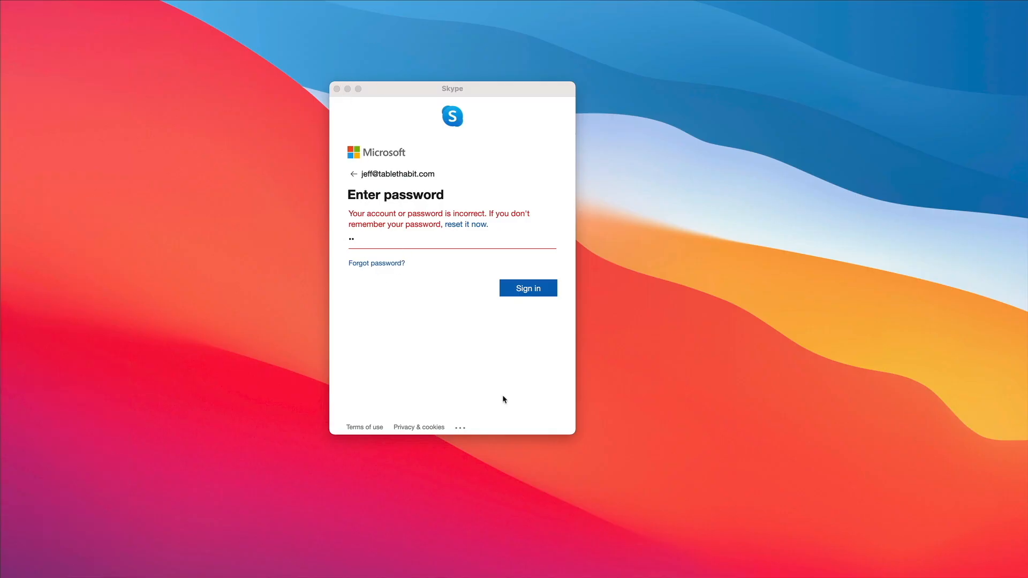
# Step: Minimise the Skype sign-in window, open and dismiss the Applications collection, and return to Craft
pyautogui.click(347, 89)
pyautogui.click(670, 577)
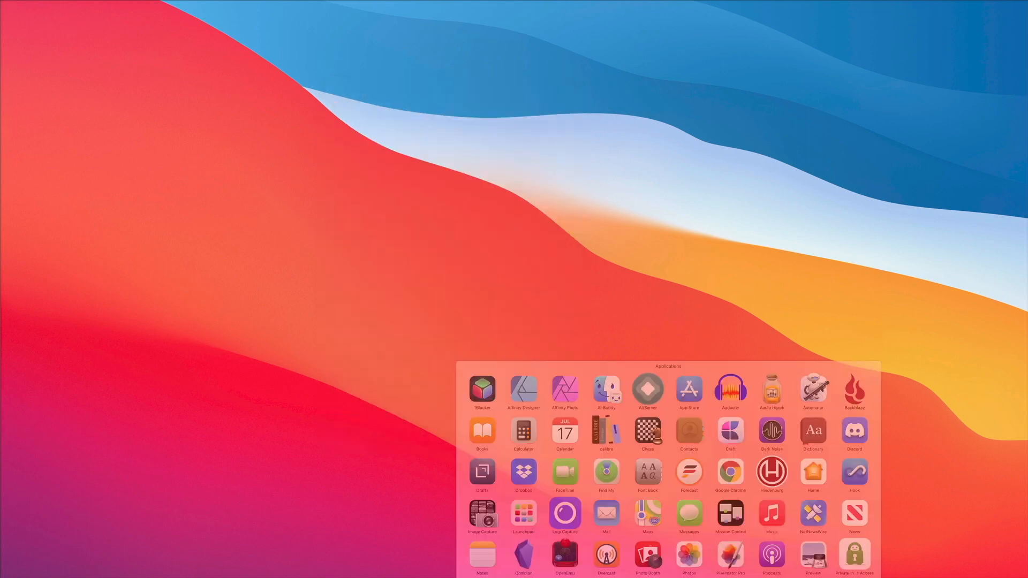
pyautogui.click(781, 243)
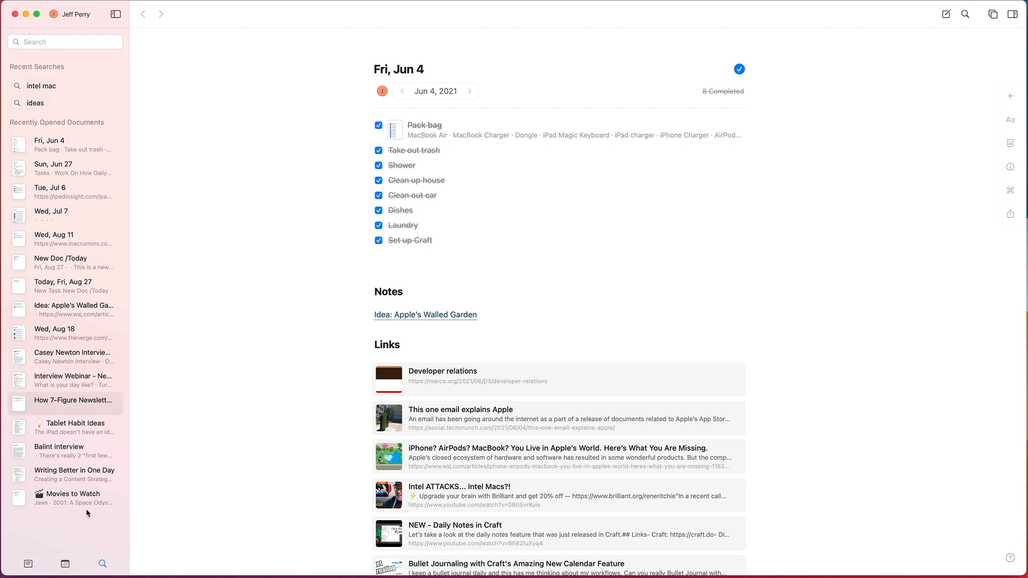
# Step: Show the folder list and open the Tablet Habit folder
pyautogui.click(29, 565)
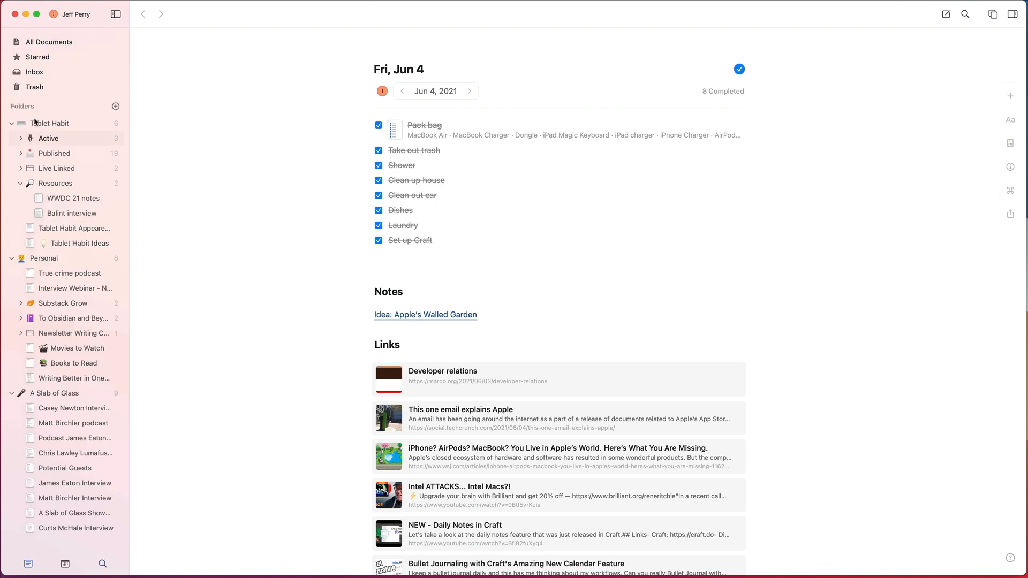
pyautogui.click(49, 124)
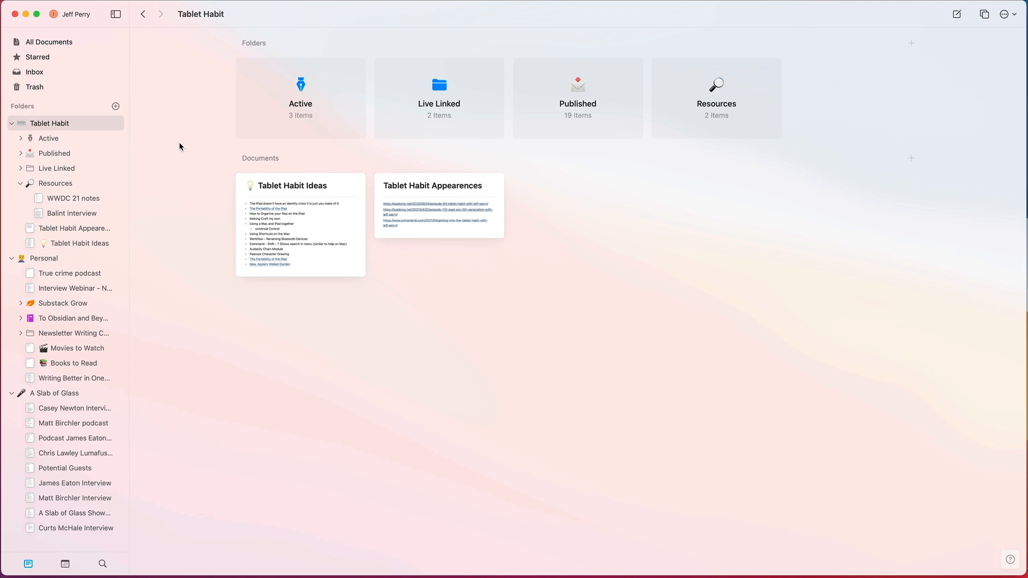
# Step: Start adding a new space with the Create New Space option
pyautogui.click(77, 16)
pyautogui.click(65, 80)
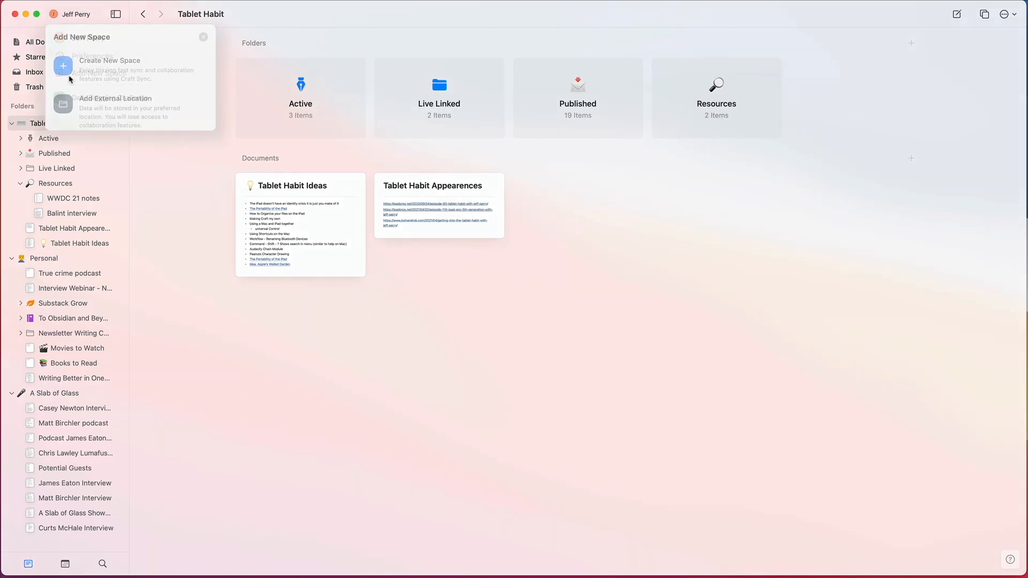
pyautogui.click(72, 70)
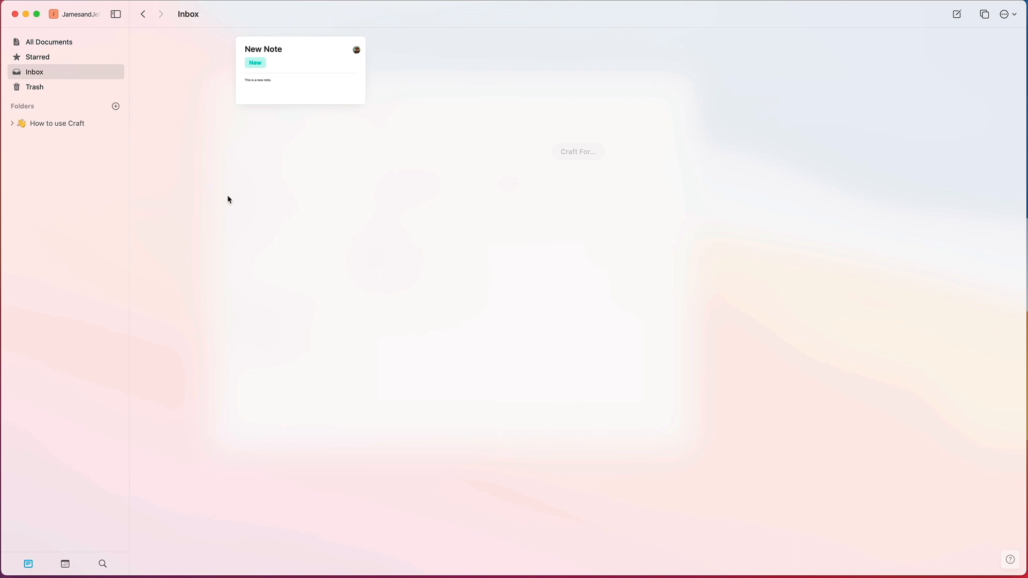
# Step: Open the "New Note" document in the shared space's inbox and check who is currently viewing it
pyautogui.click(331, 95)
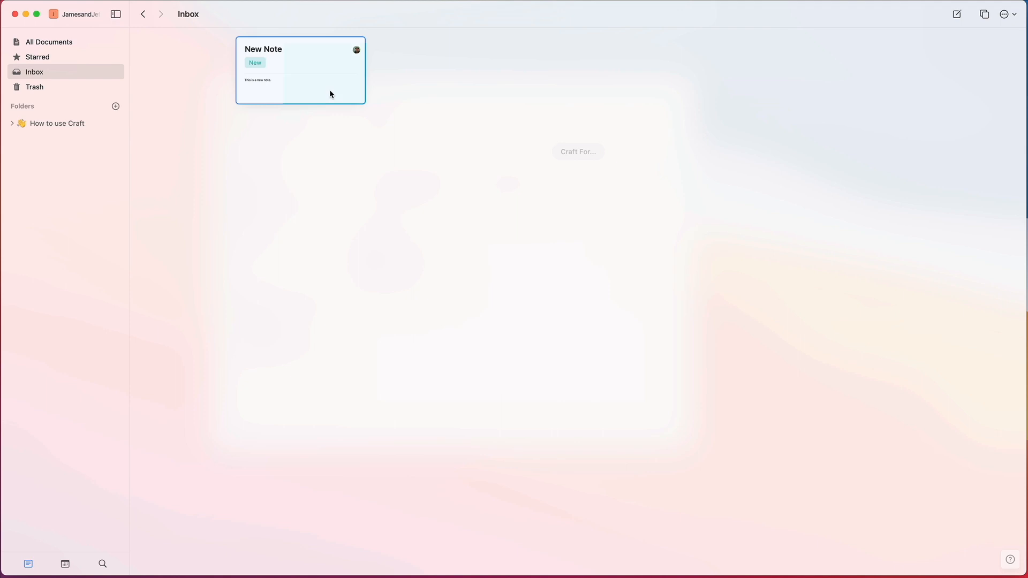
pyautogui.click(331, 94)
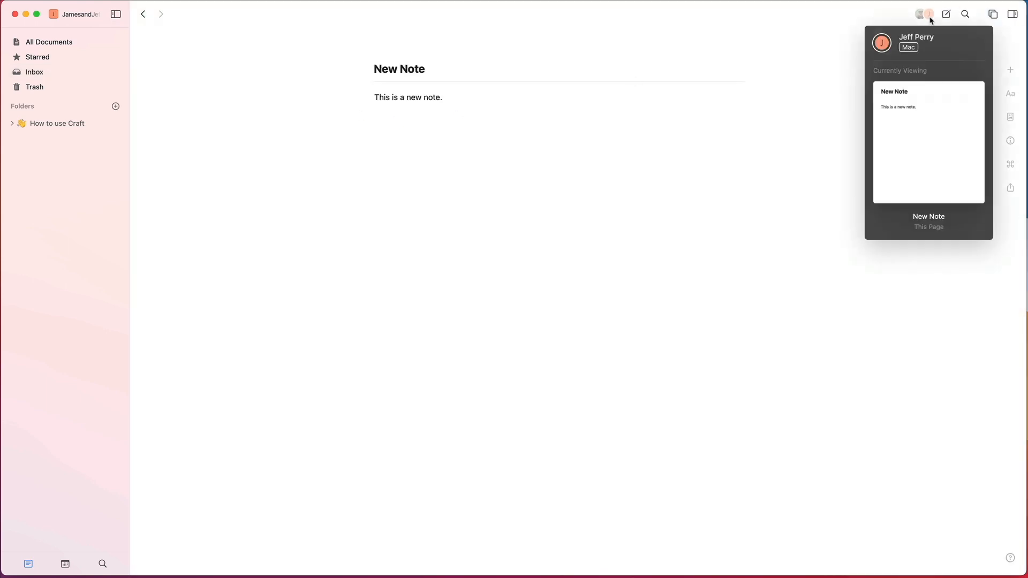
pyautogui.moveTo(922, 18)
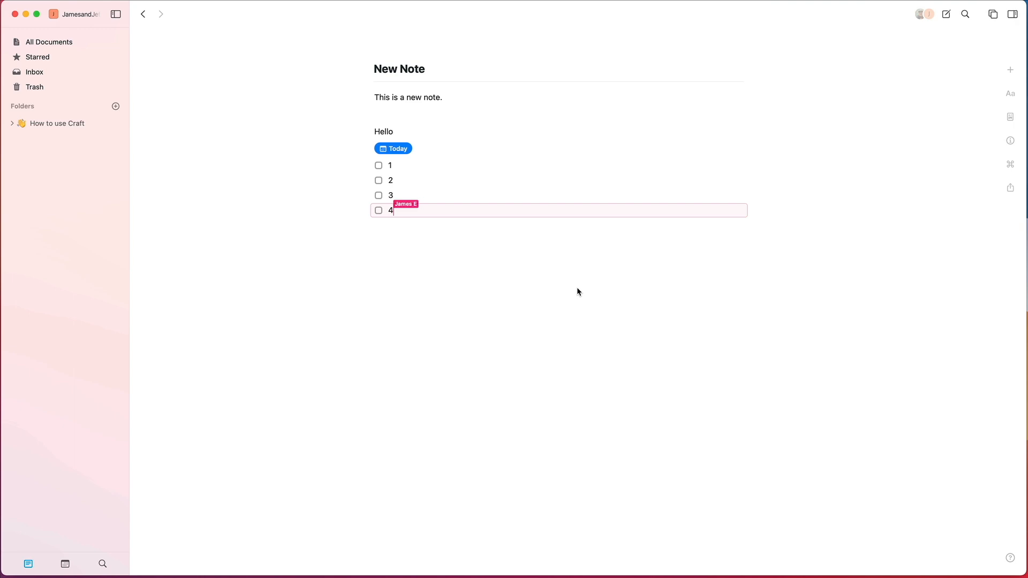
# Step: Add the line "This is me writing now." below the numbered to-do items in the shared note
pyautogui.click(580, 285)
pyautogui.write('This is me writing now.')
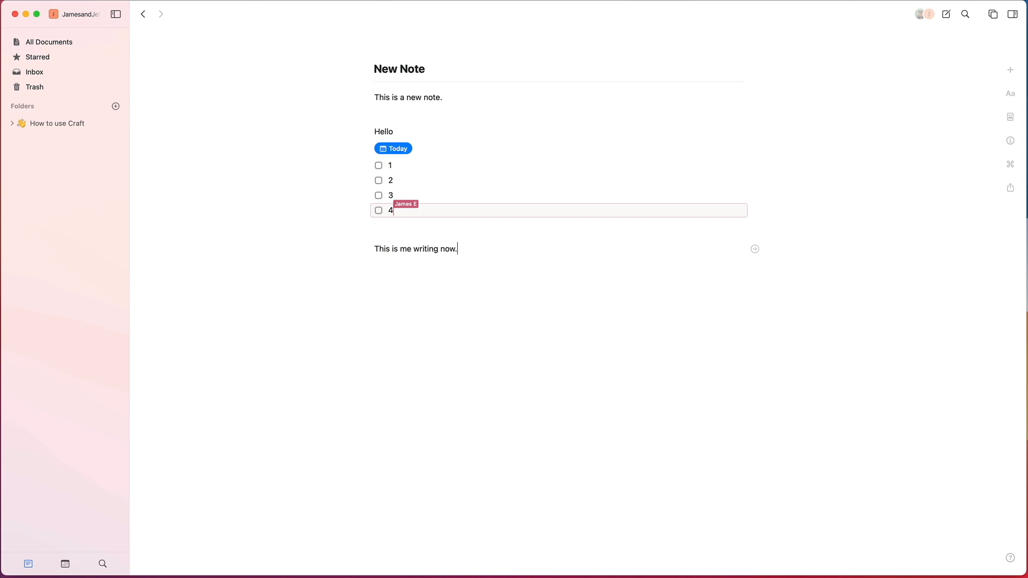
pyautogui.press('Return')
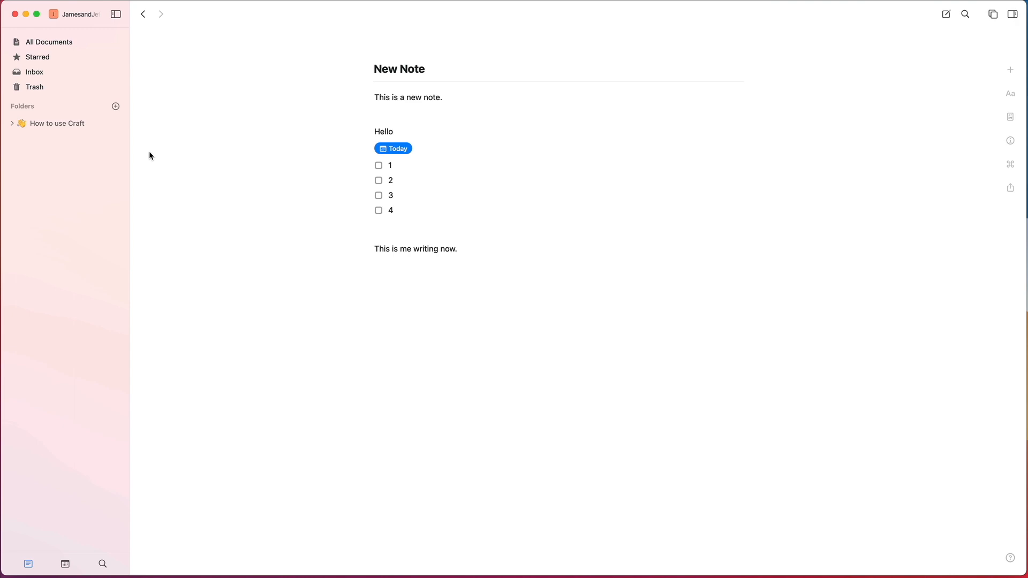
# Step: Switch back to the personal space and show all of its documents
pyautogui.click(91, 16)
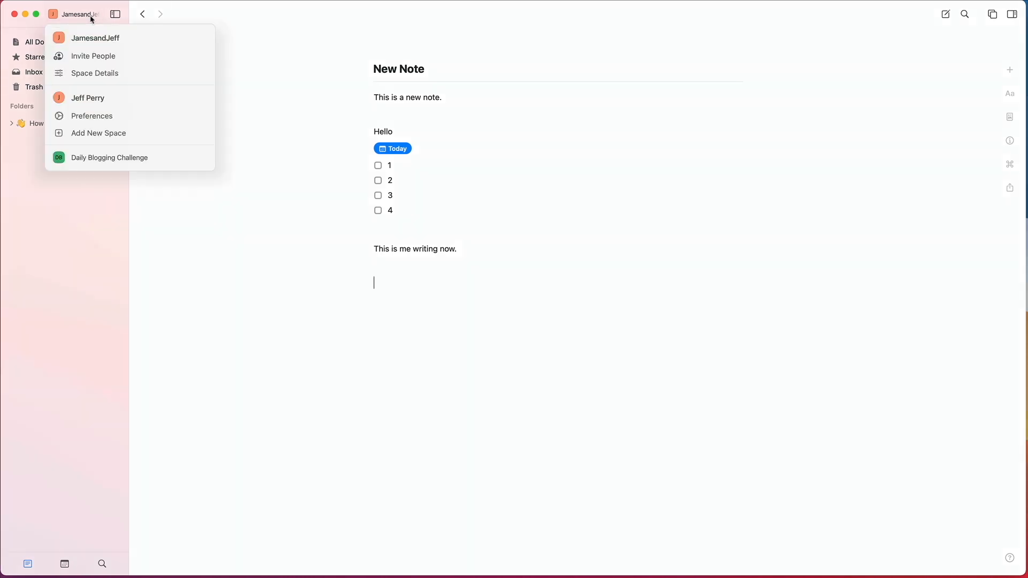
pyautogui.click(90, 98)
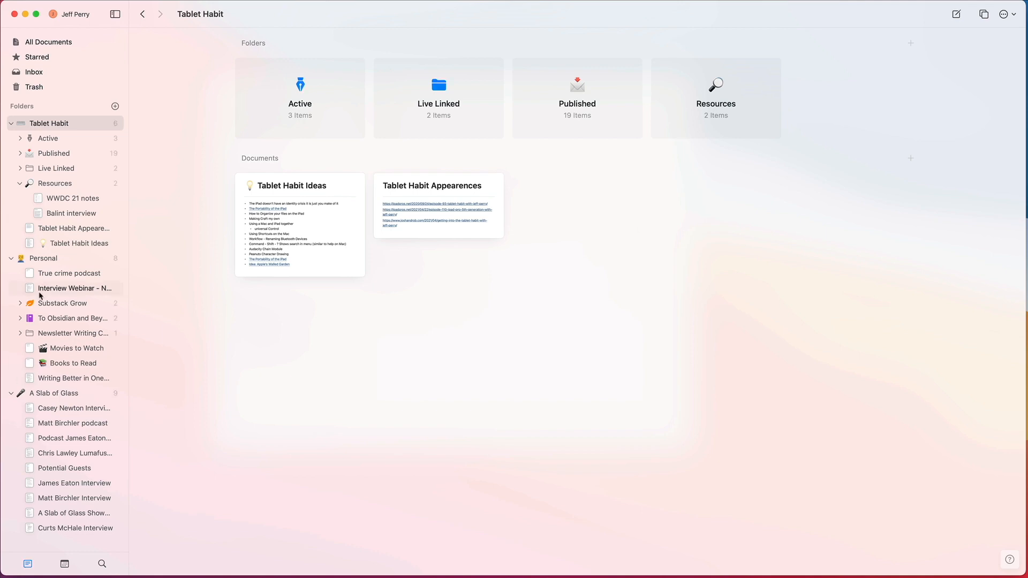
pyautogui.click(33, 42)
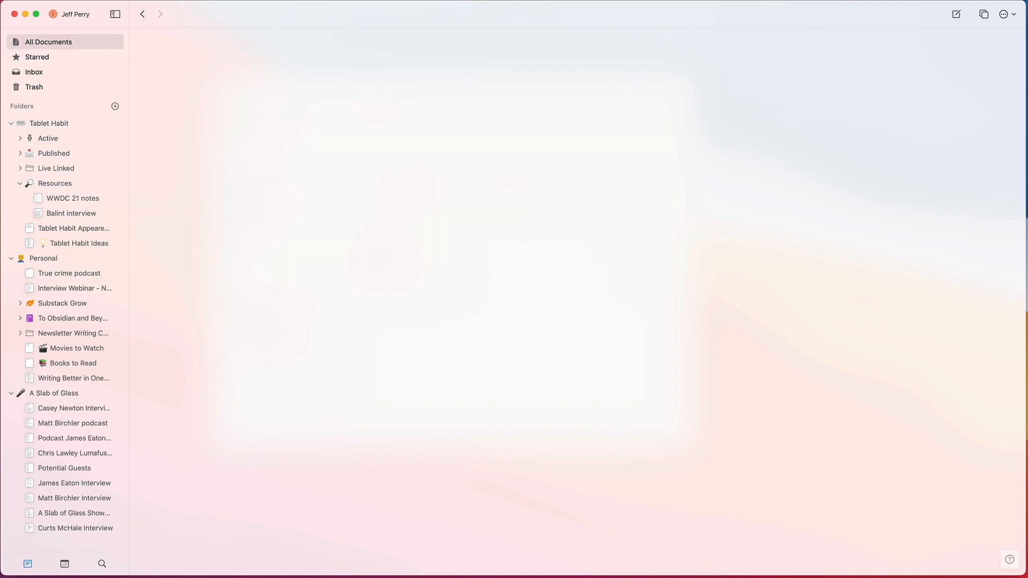
# Step: View the statistics for all documents, close them and browse through the document cards
pyautogui.click(1004, 16)
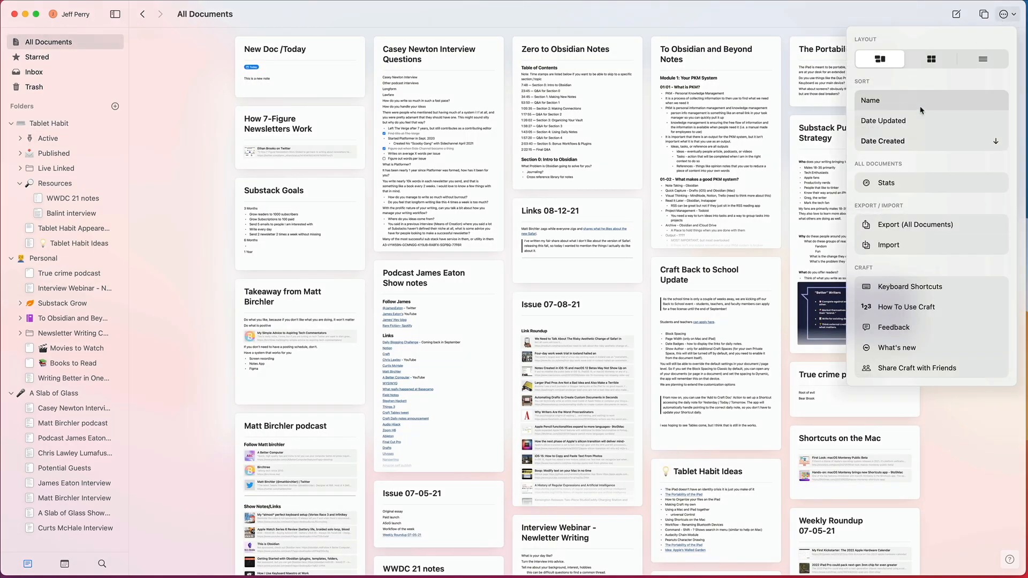
pyautogui.click(900, 183)
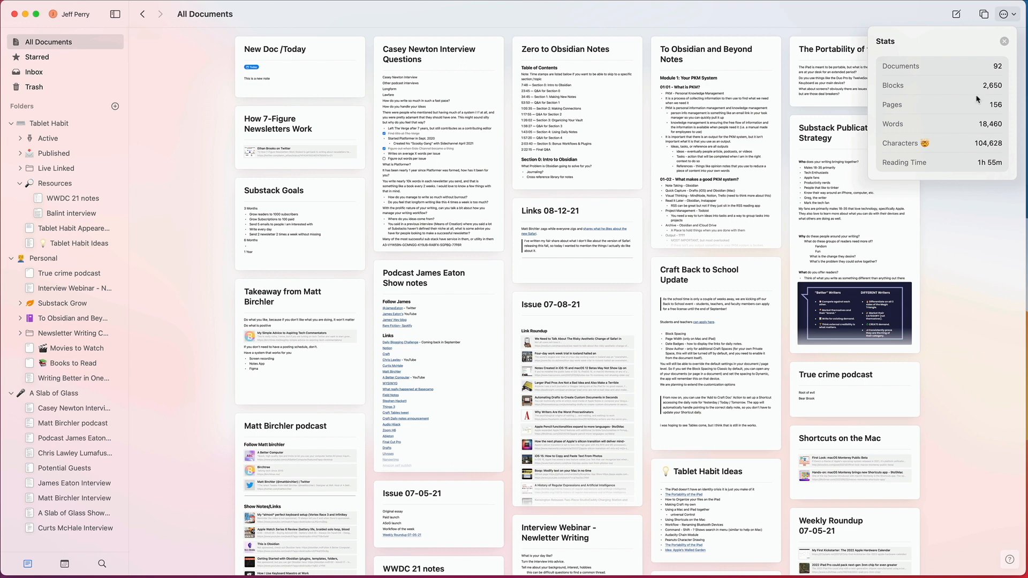
pyautogui.click(963, 246)
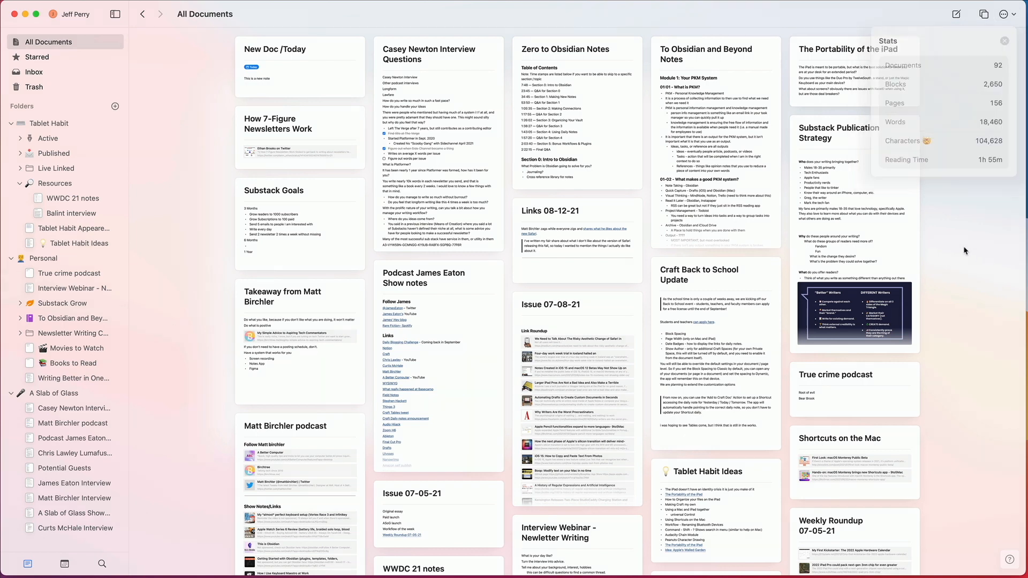
pyautogui.scroll(-15, 366, 207)
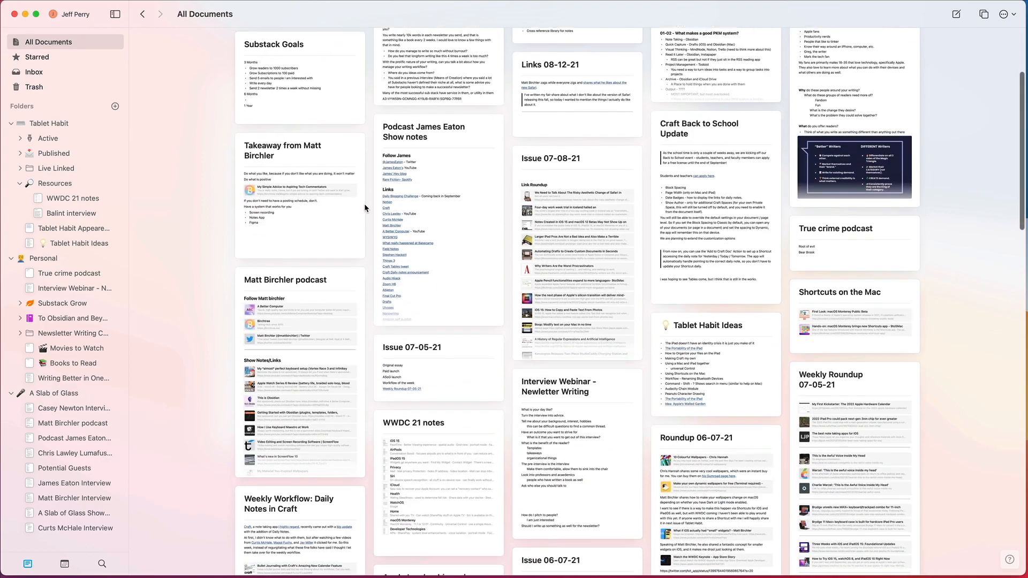
pyautogui.scroll(-15, 365, 208)
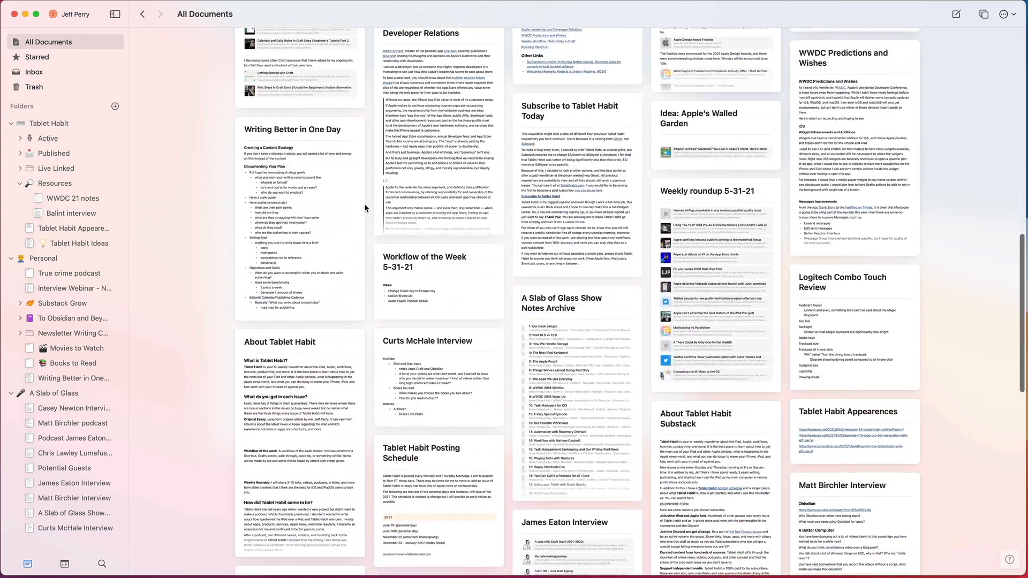
pyautogui.scroll(20, 365, 208)
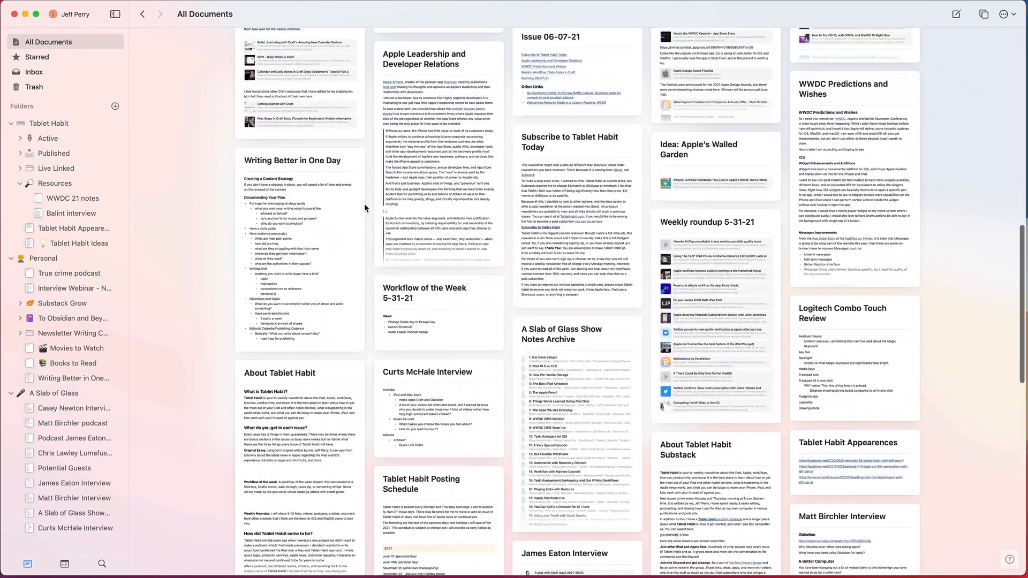
pyautogui.scroll(8, 364, 208)
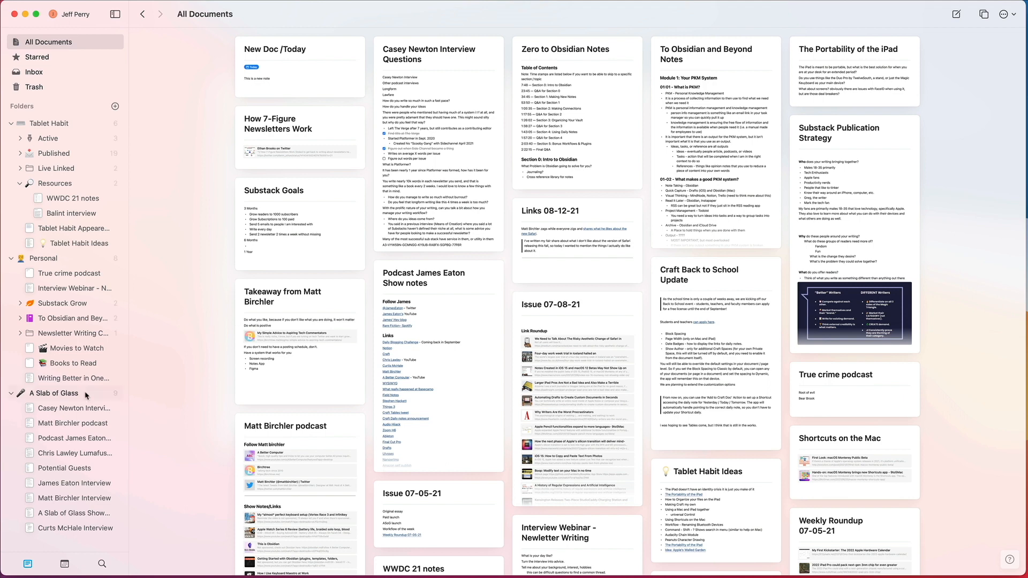
# Step: Collapse the A Slab of Glass, Personal and Tablet Habit folders in the folder list
pyautogui.click(12, 394)
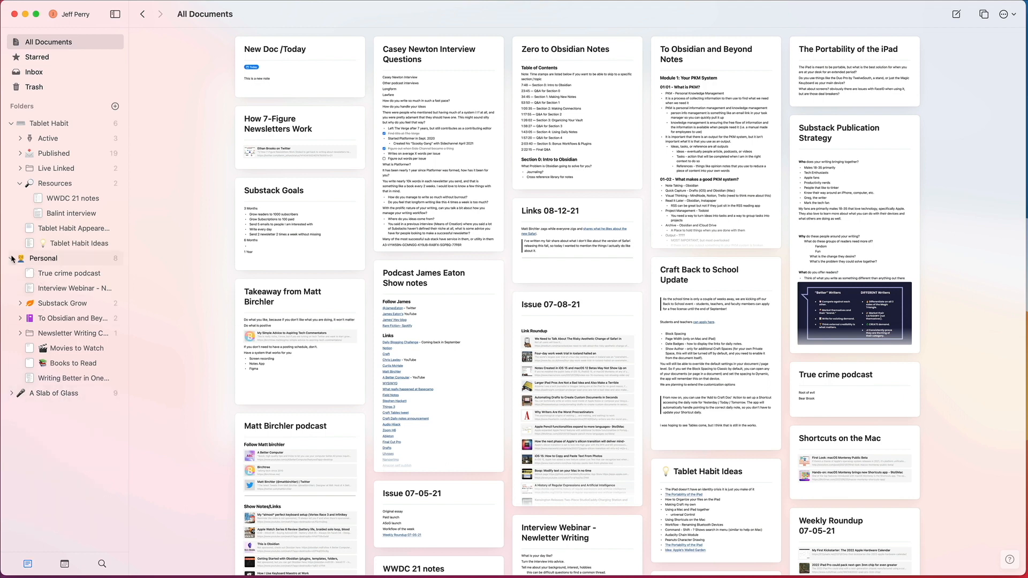
pyautogui.click(11, 258)
pyautogui.click(12, 123)
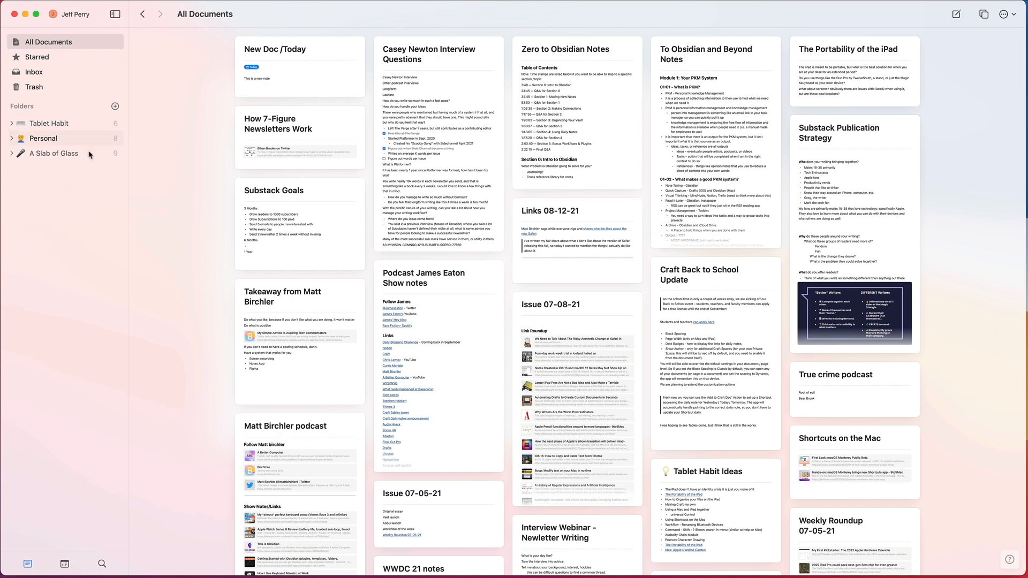
# Step: Look through the contents of the Personal and A Slab of Glass folders and return to the Tablet Habit folder
pyautogui.click(62, 126)
pyautogui.click(66, 140)
pyautogui.click(82, 153)
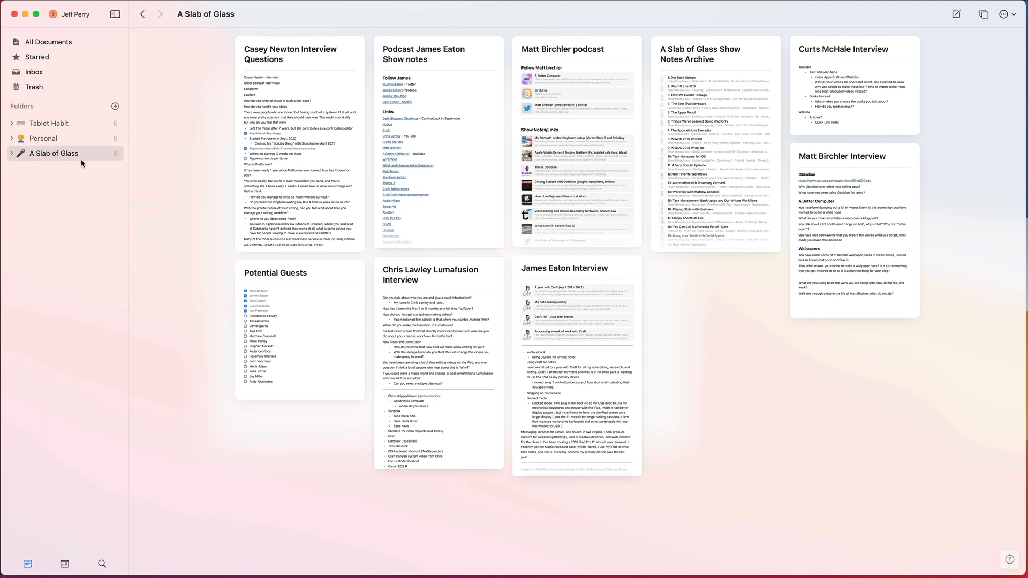
pyautogui.click(72, 141)
pyautogui.click(78, 127)
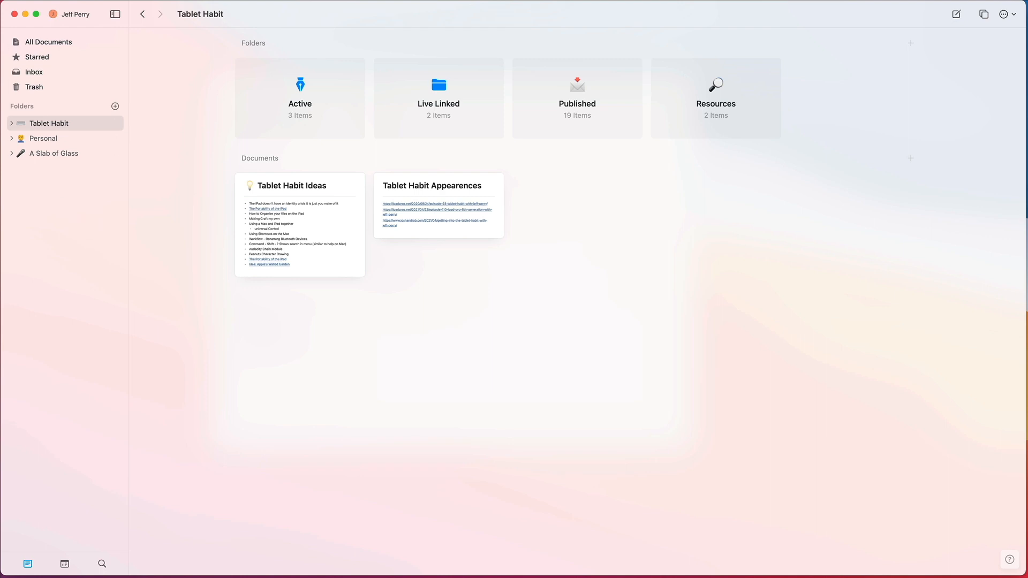
# Step: Expand the Tablet Habit, Personal and A Slab of Glass folders and look over their contents in the folder list
pyautogui.click(11, 123)
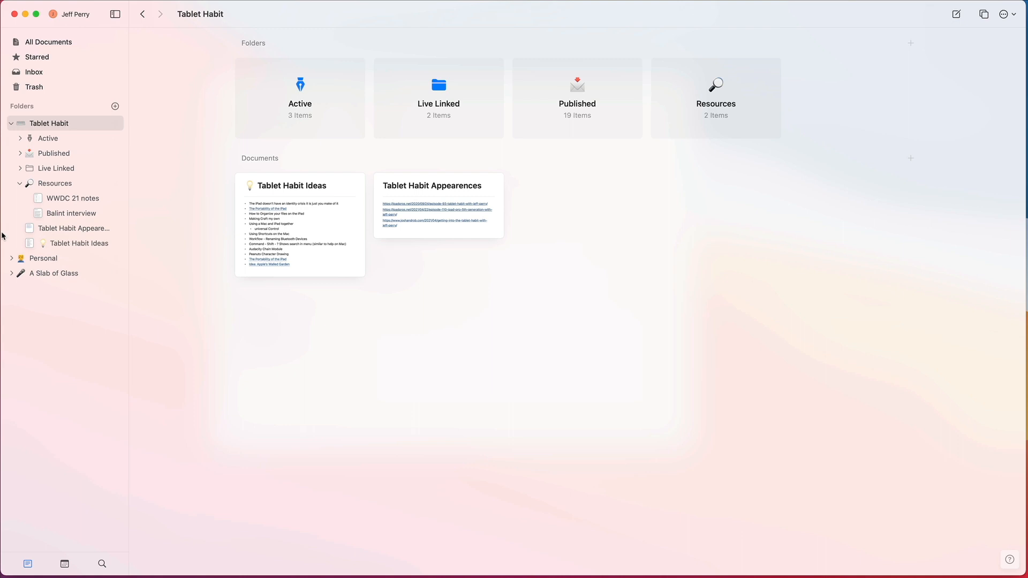
pyautogui.click(12, 259)
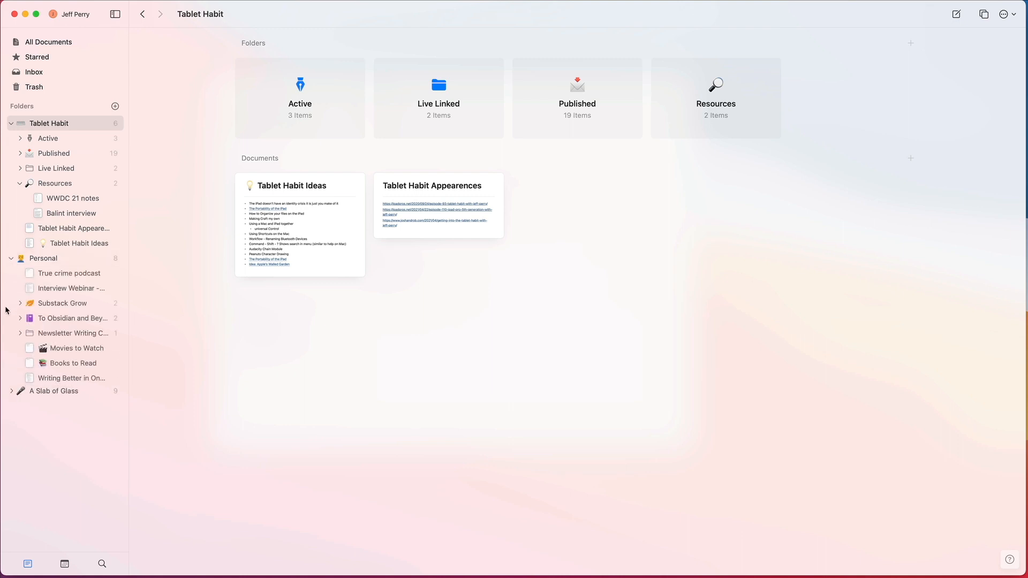
pyautogui.click(11, 394)
pyautogui.scroll(-2, 83, 347)
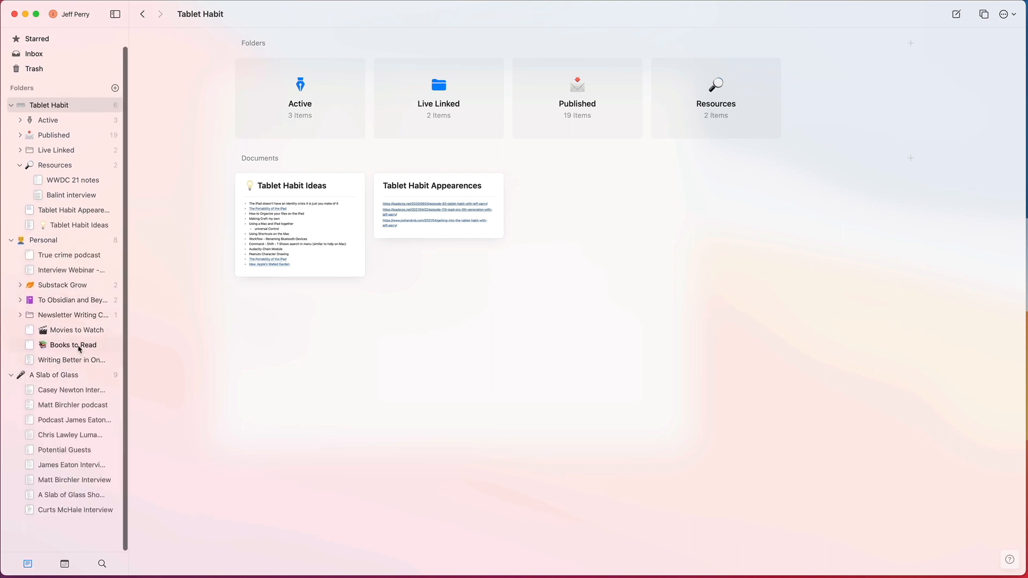
pyautogui.scroll(2, 64, 300)
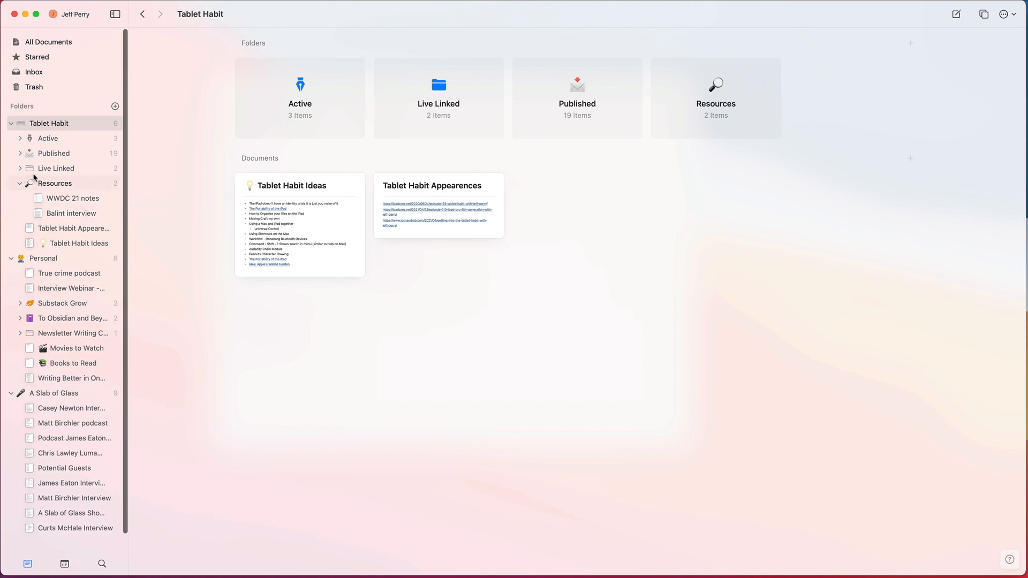
# Step: Open the Active folder in Tablet Habit and look over its three article drafts
pyautogui.click(54, 144)
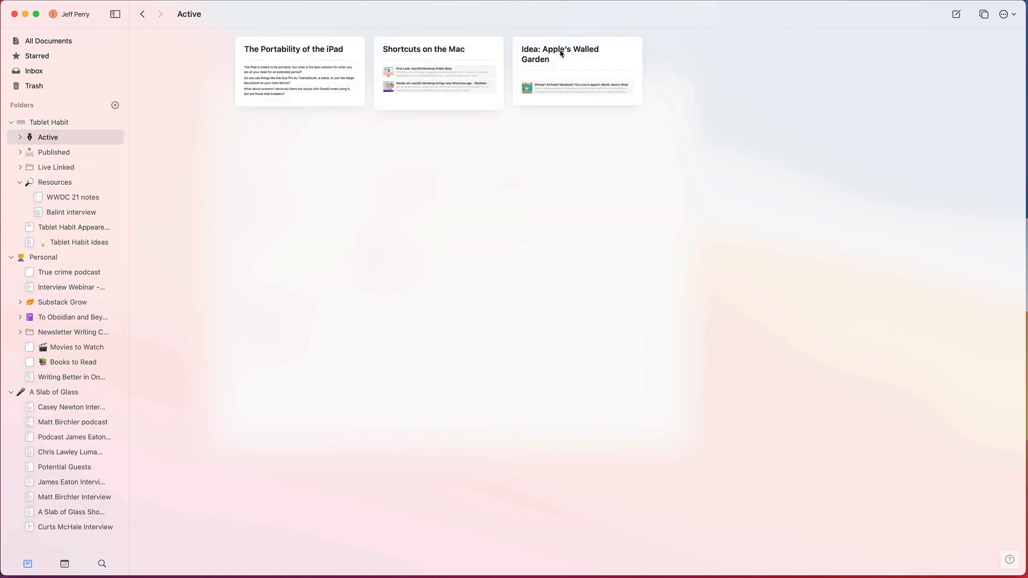
pyautogui.click(561, 53)
pyautogui.click(424, 75)
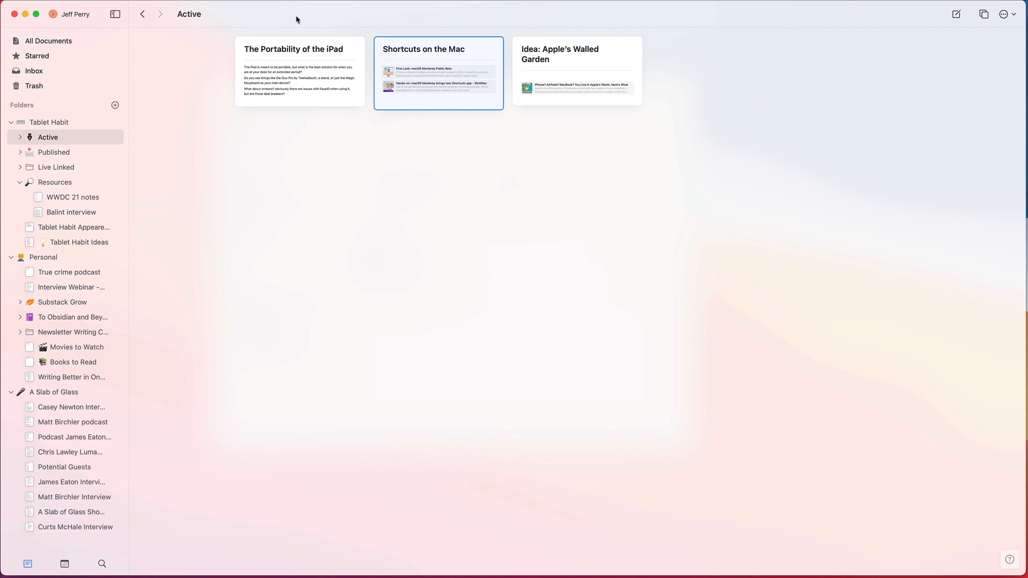
pyautogui.click(291, 44)
pyautogui.click(417, 46)
pyautogui.click(283, 52)
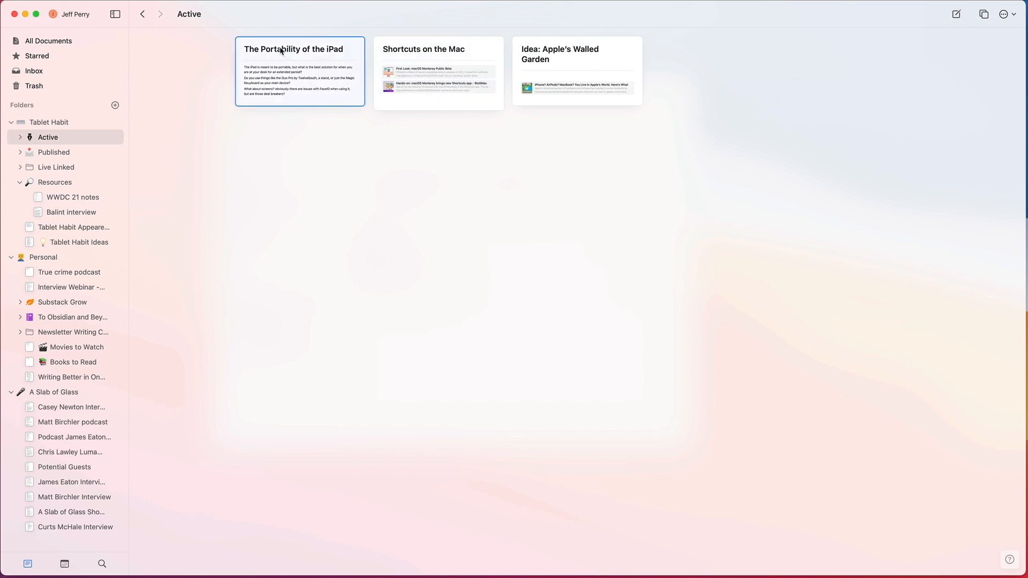
pyautogui.click(457, 54)
pyautogui.click(314, 52)
pyautogui.click(475, 190)
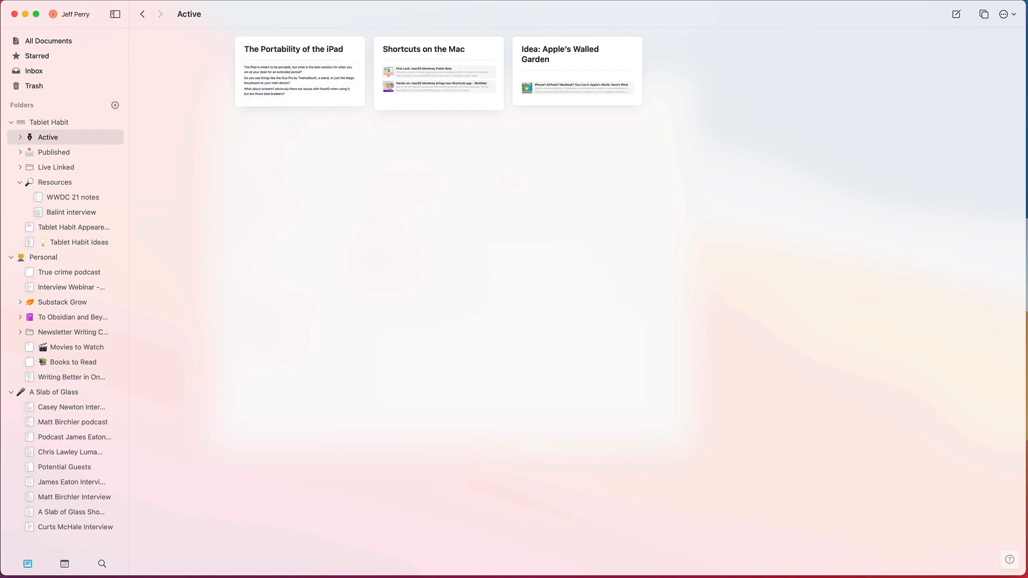
# Step: Open the Published folder and browse through its document cards
pyautogui.click(42, 156)
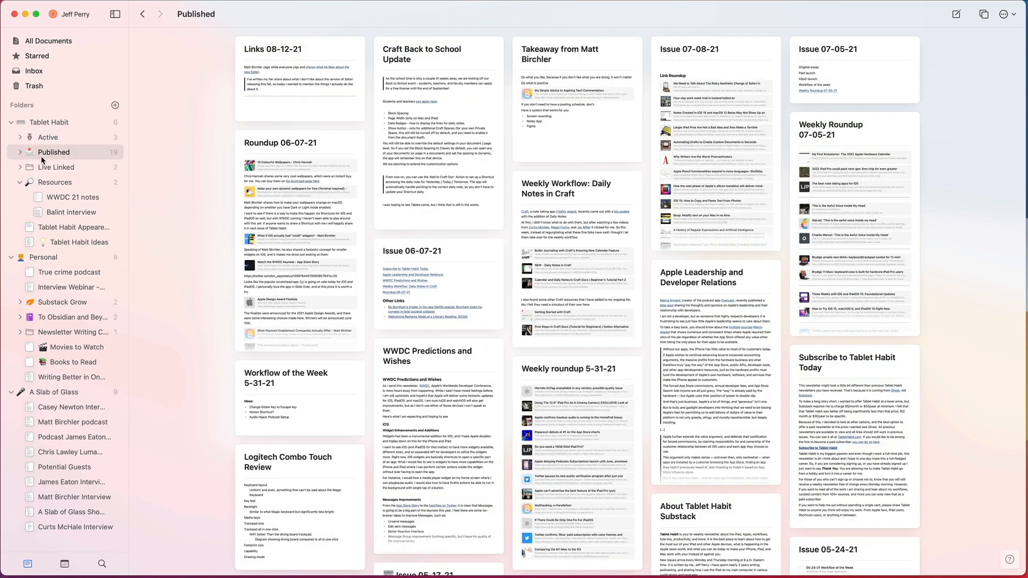
pyautogui.scroll(-5, 458, 268)
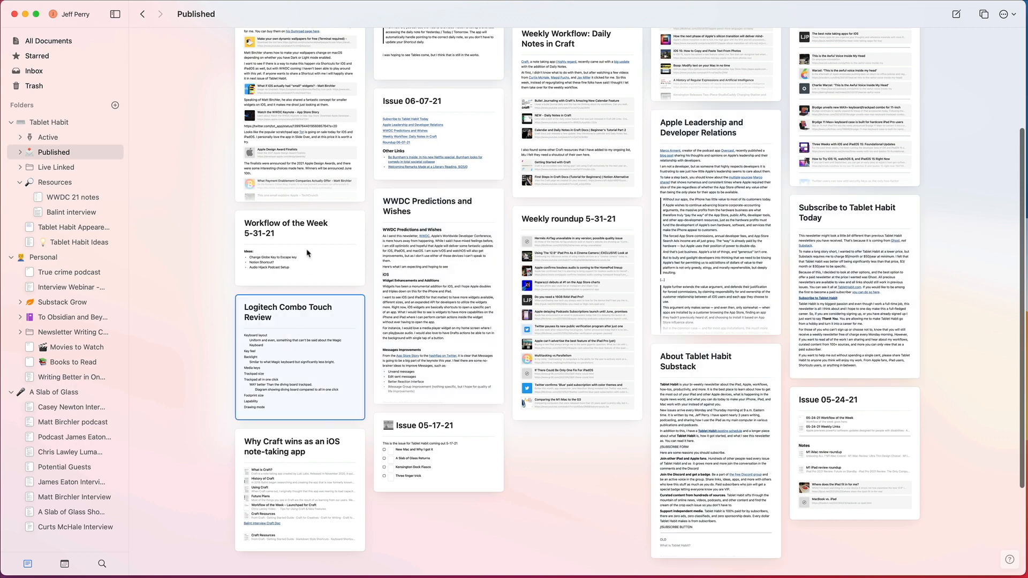
pyautogui.scroll(4, 305, 249)
pyautogui.scroll(2, 305, 249)
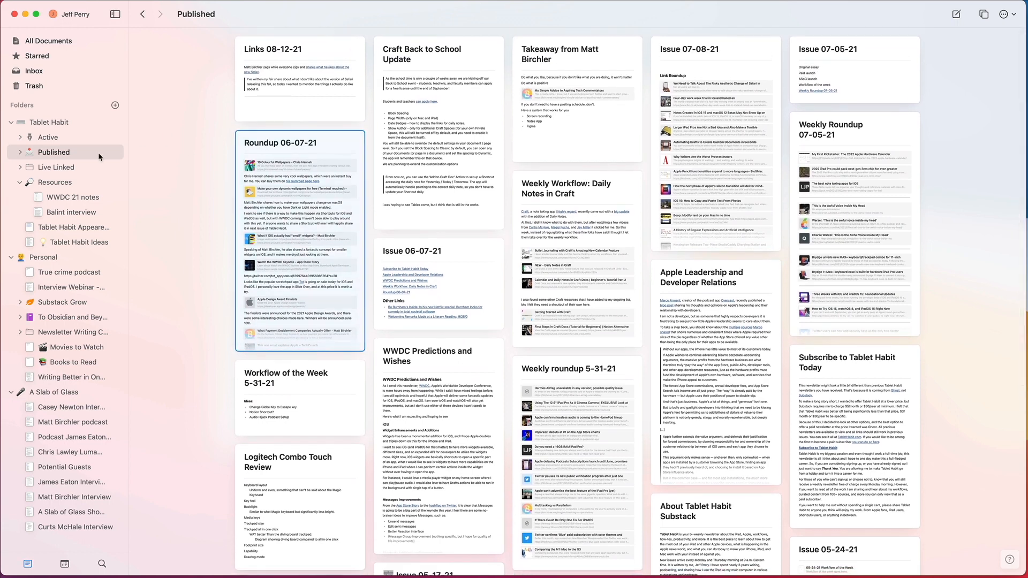
# Step: Open the Live Linked folder, read through the About Tablet Habit document and return to the folder
pyautogui.click(48, 168)
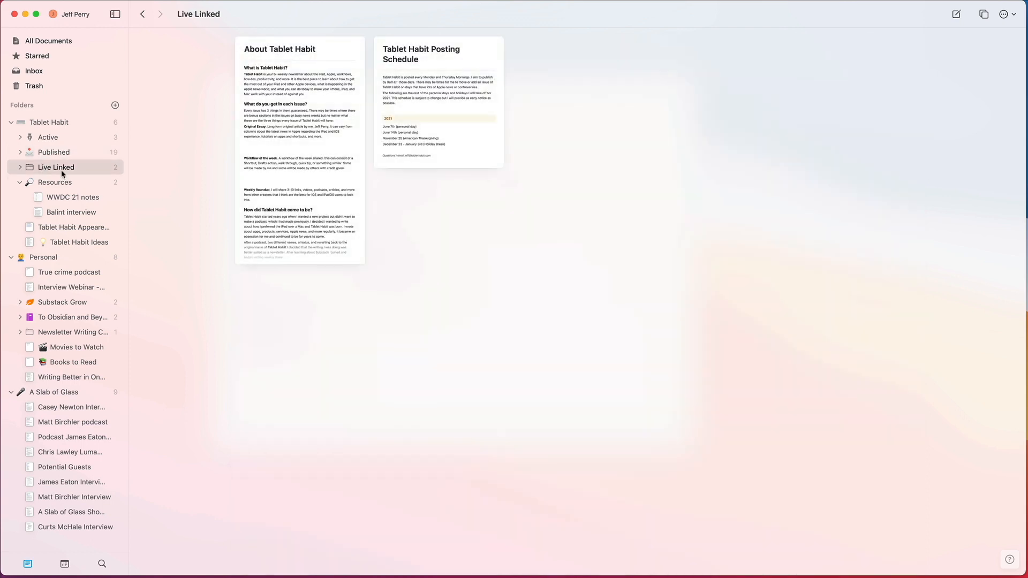
pyautogui.click(287, 90)
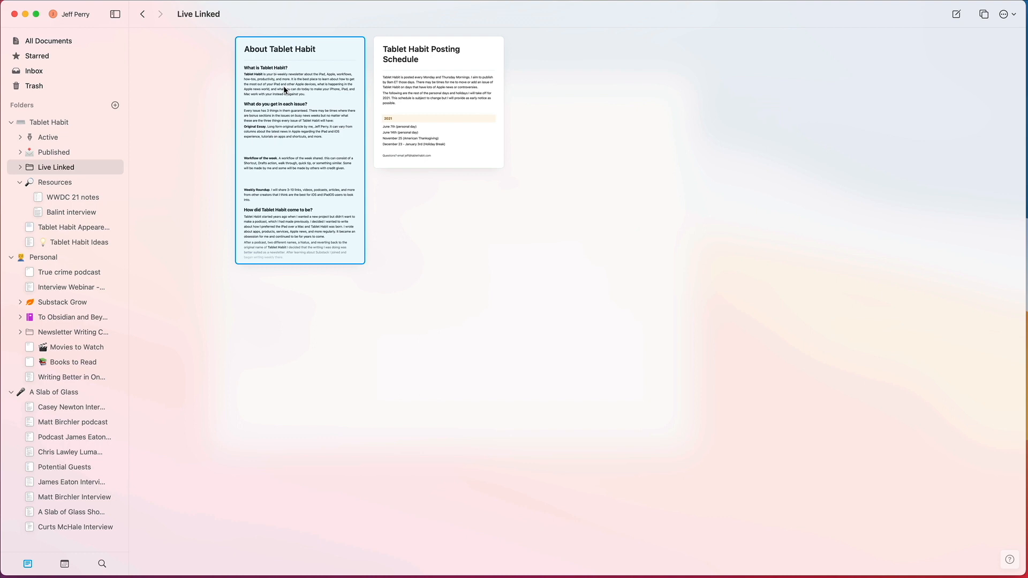
pyautogui.click(452, 63)
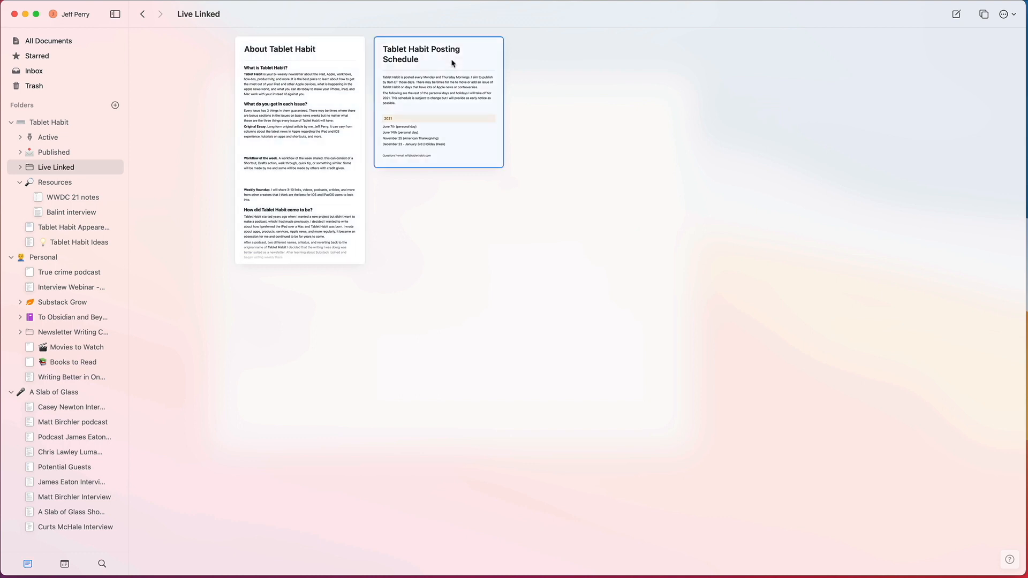
pyautogui.doubleClick(309, 68)
pyautogui.scroll(-3, 557, 300)
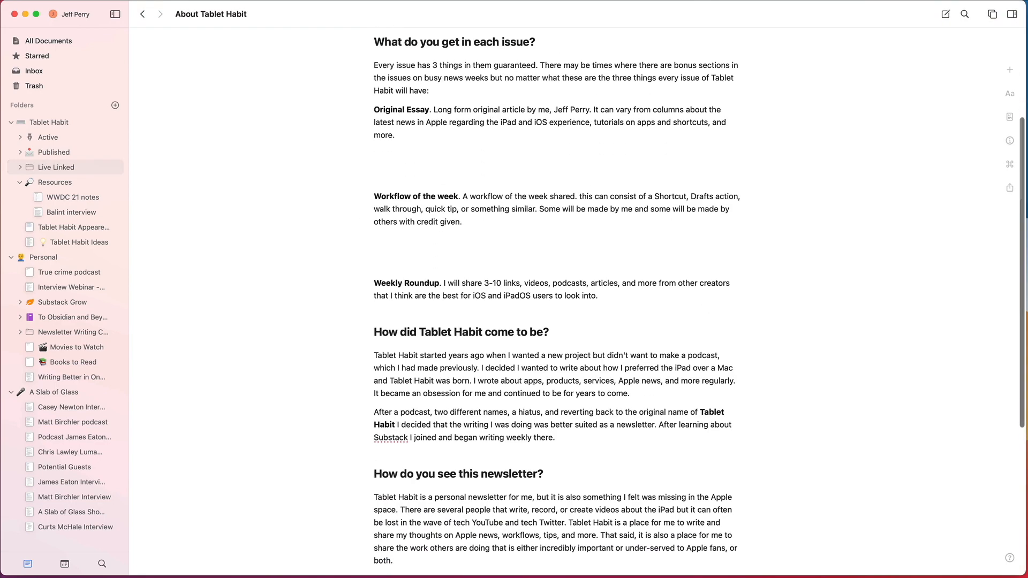
pyautogui.scroll(-3, 493, 233)
pyautogui.scroll(3, 492, 233)
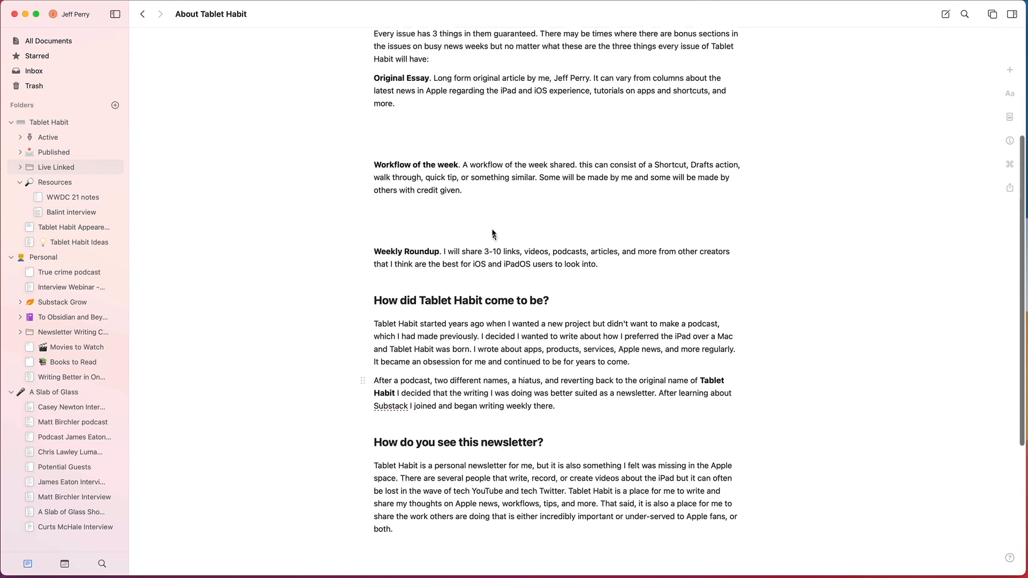
pyautogui.scroll(4, 493, 233)
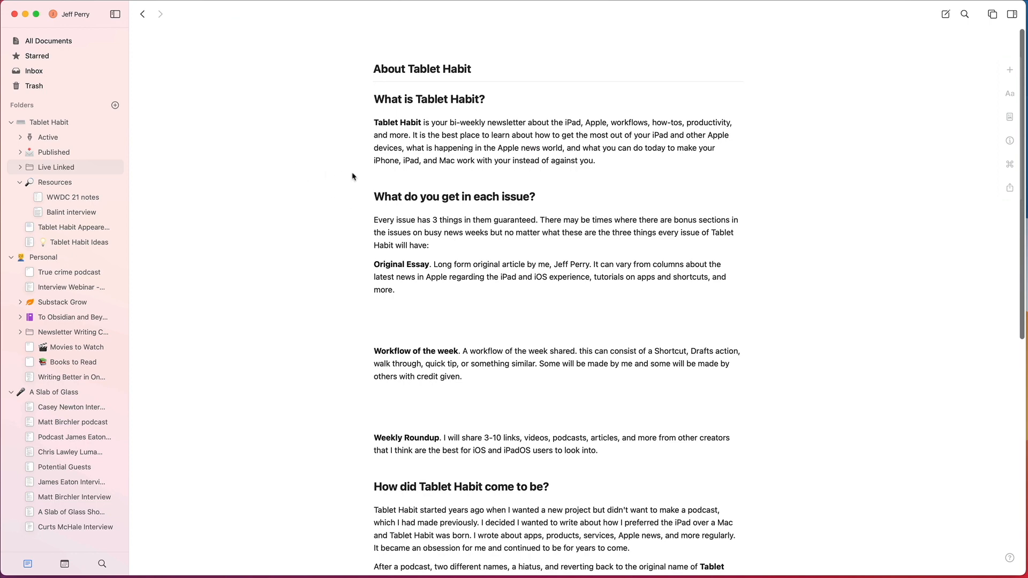
pyautogui.click(141, 14)
# Step: View the Tablet Habit Posting Schedule with its 2021 dates, and go back to the Published folder
pyautogui.click(403, 71)
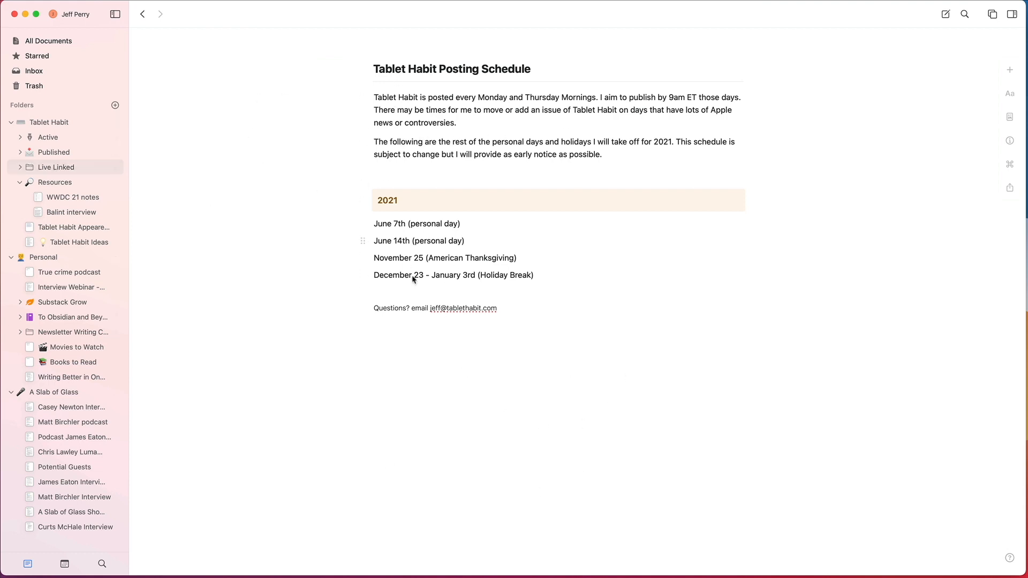
pyautogui.click(404, 203)
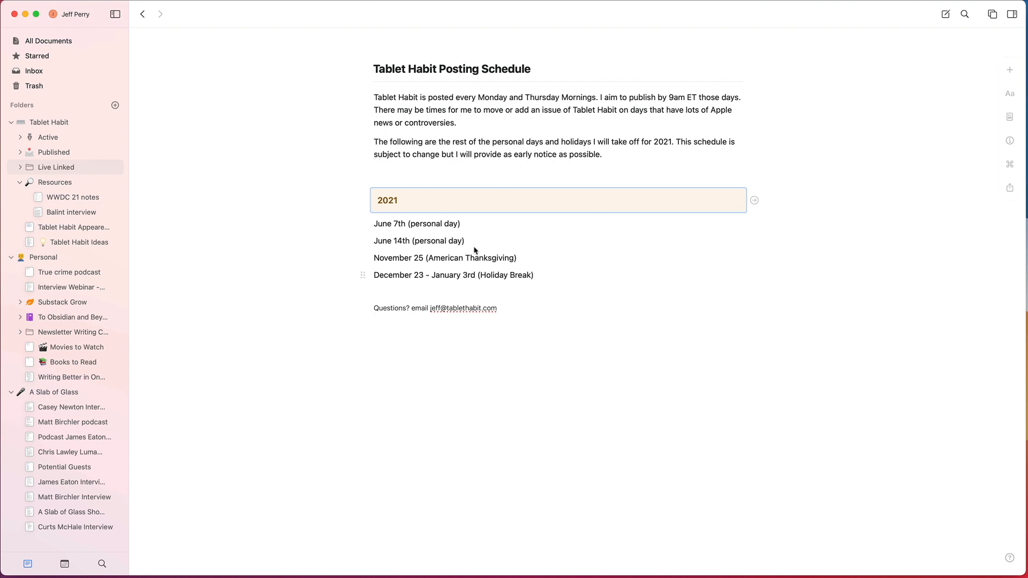
pyautogui.click(141, 14)
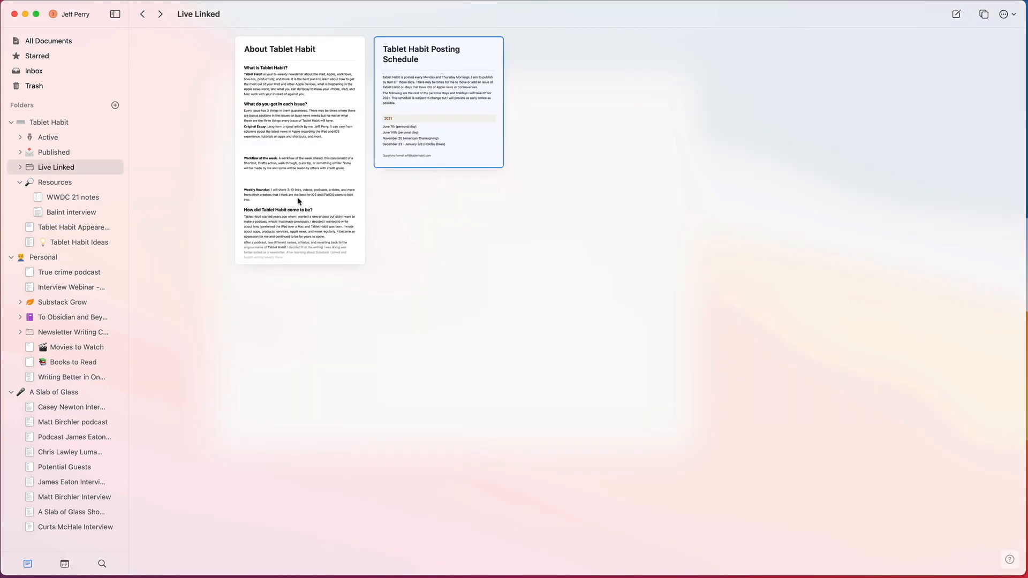
pyautogui.click(144, 15)
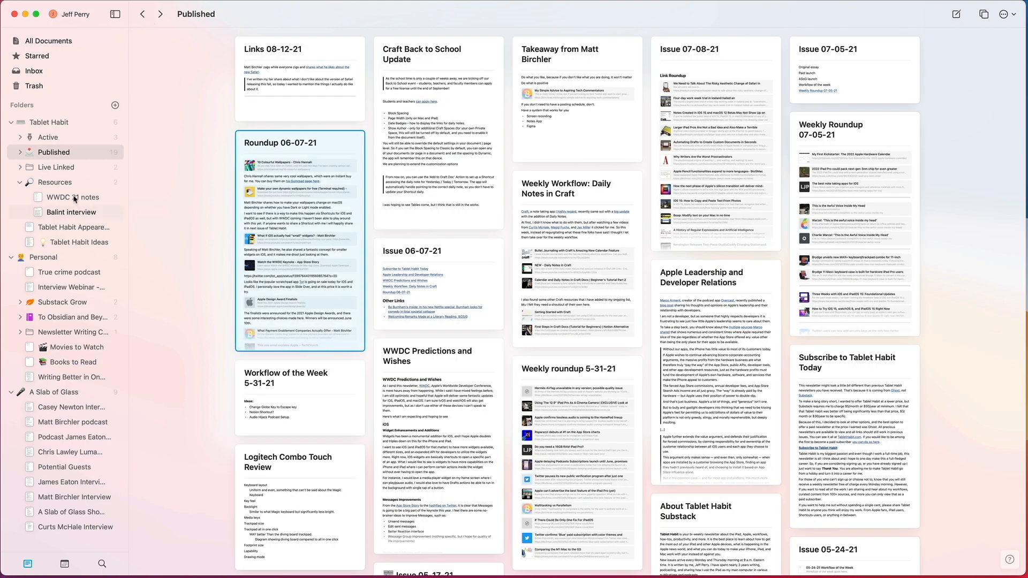
# Step: Open the Resources folder, read through the interview document and return to the folder
pyautogui.click(60, 184)
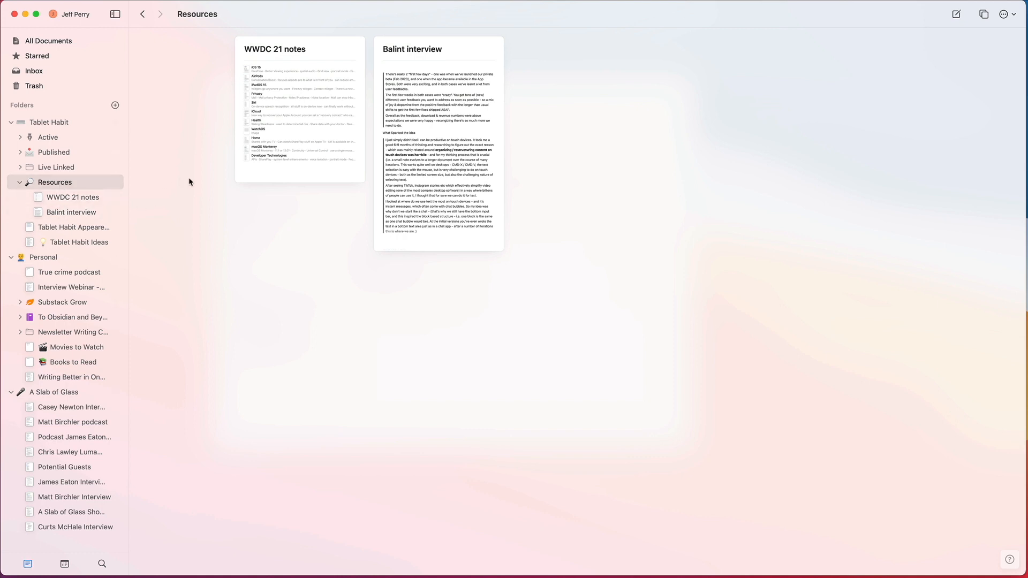
pyautogui.click(413, 93)
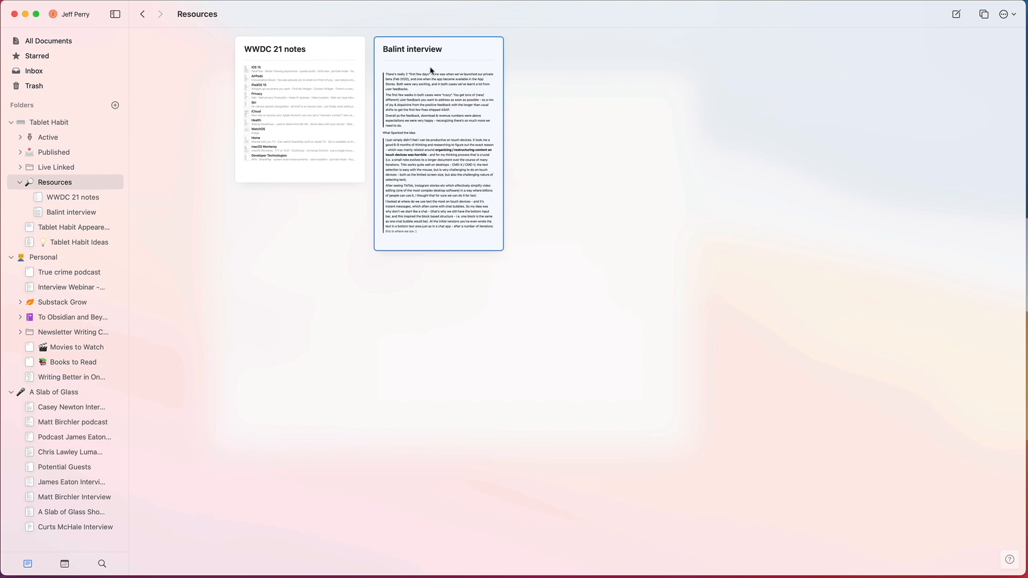
pyautogui.doubleClick(431, 69)
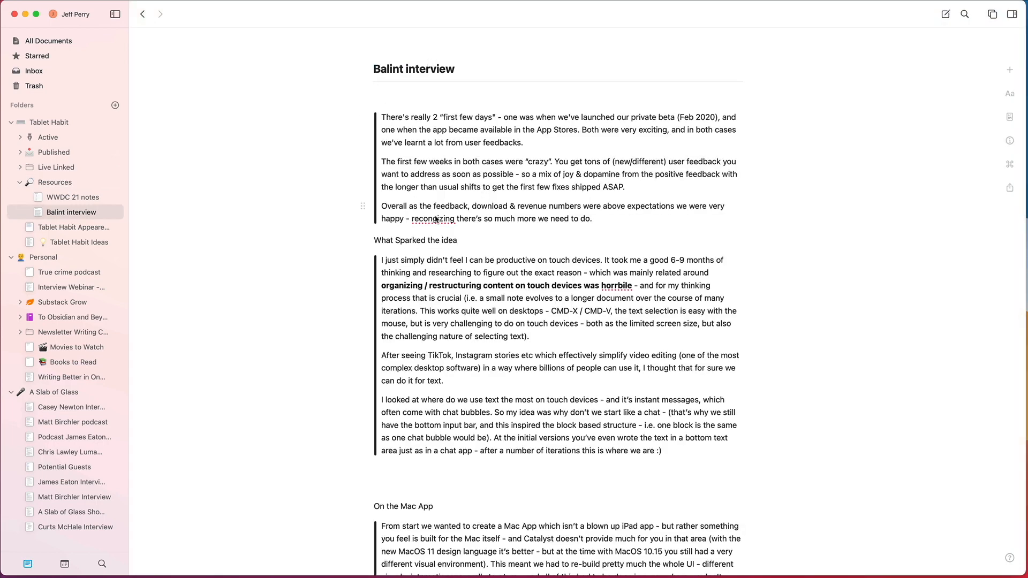
pyautogui.scroll(-3, 436, 219)
pyautogui.scroll(3, 412, 193)
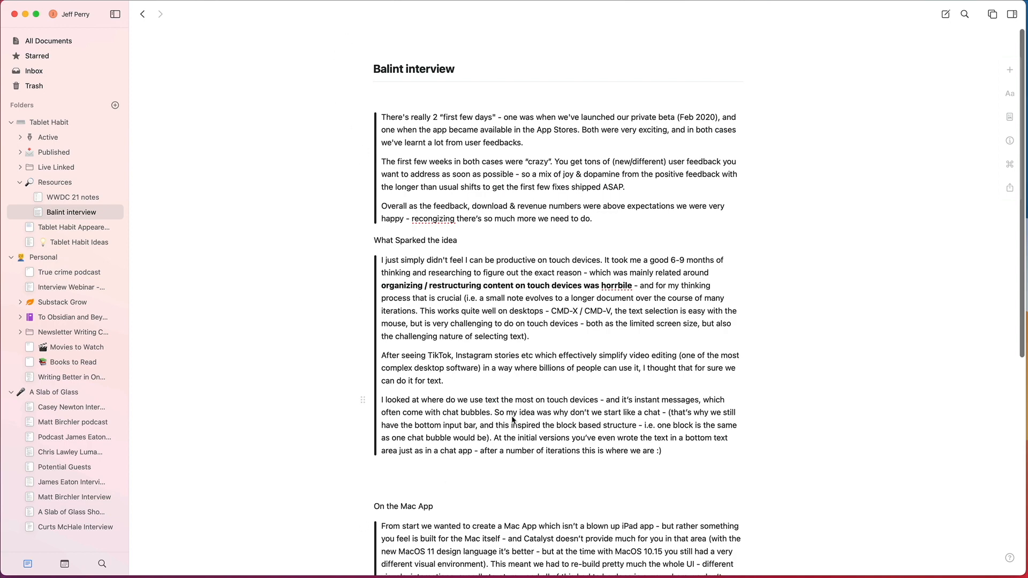
pyautogui.scroll(-3, 514, 422)
pyautogui.scroll(3, 514, 422)
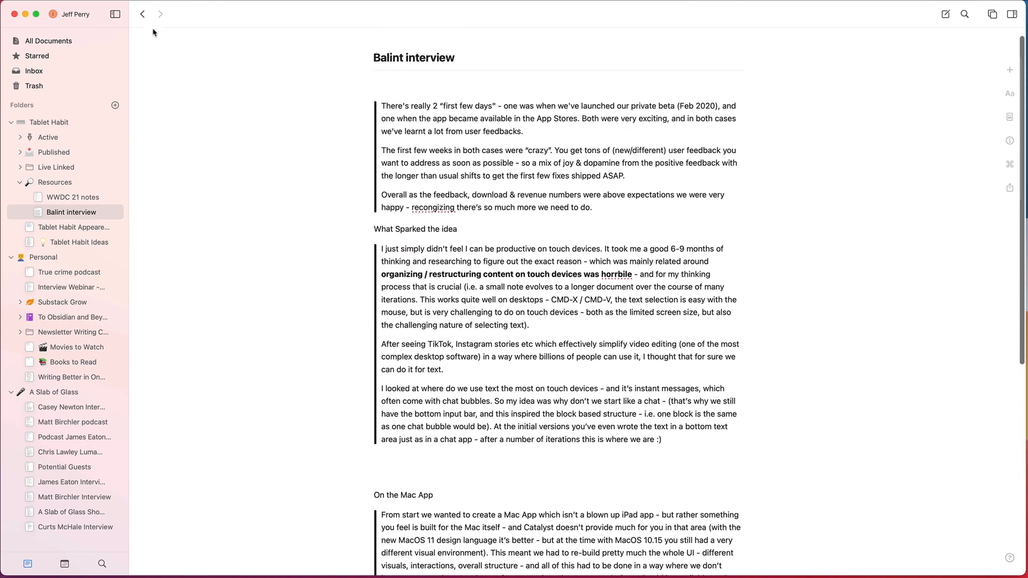
pyautogui.click(143, 14)
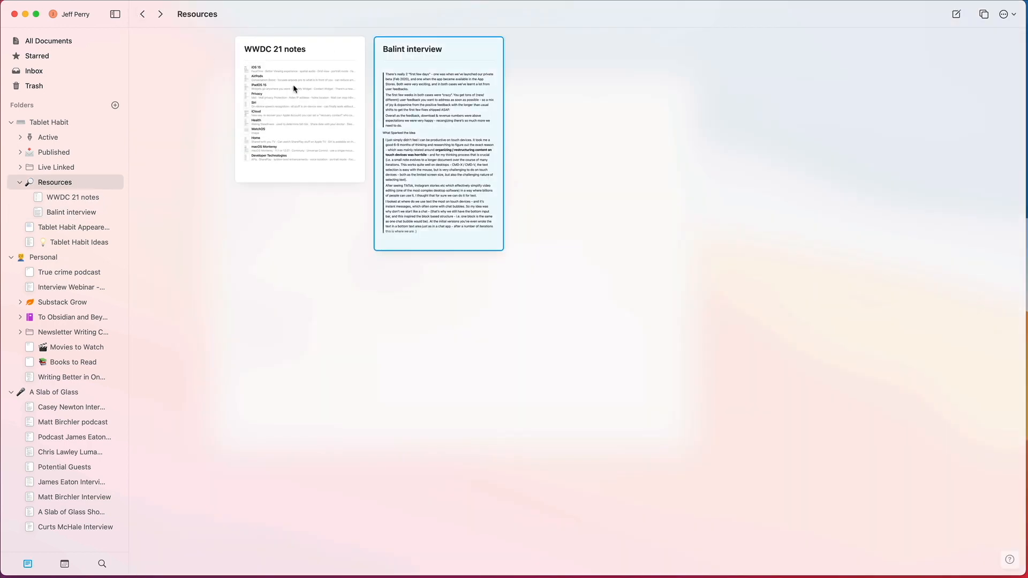
# Step: Open the WWDC 21 notes, read through the iOS 15 subpage and return to the main notes page
pyautogui.click(293, 88)
pyautogui.click(329, 58)
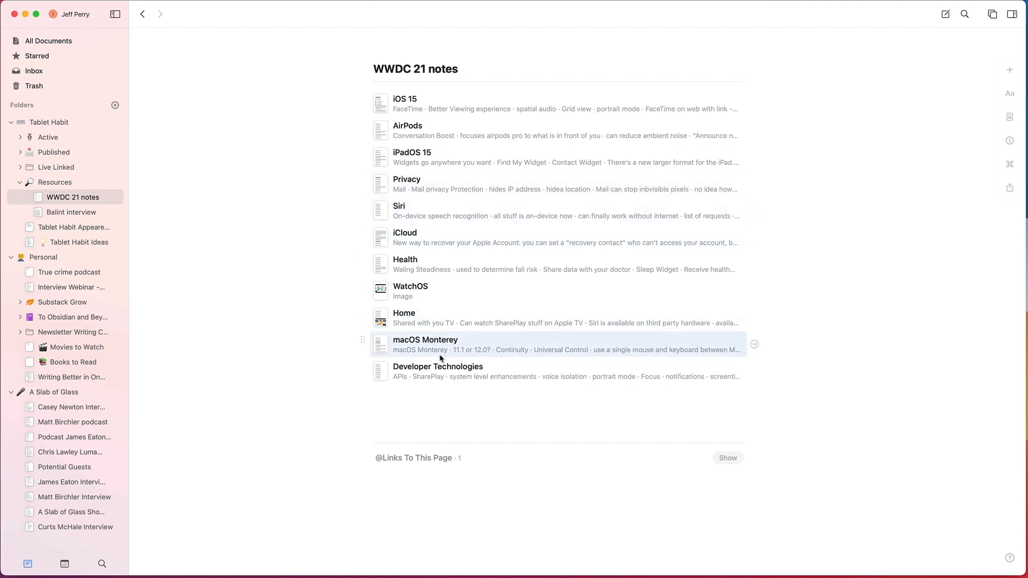
pyautogui.click(442, 99)
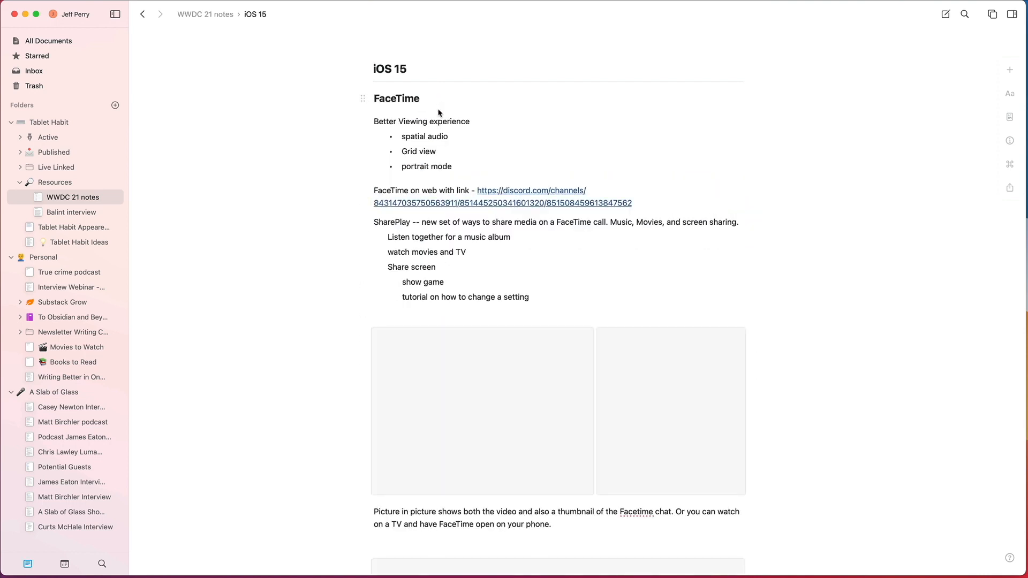
pyautogui.scroll(-5, 338, 216)
pyautogui.scroll(-15, 337, 217)
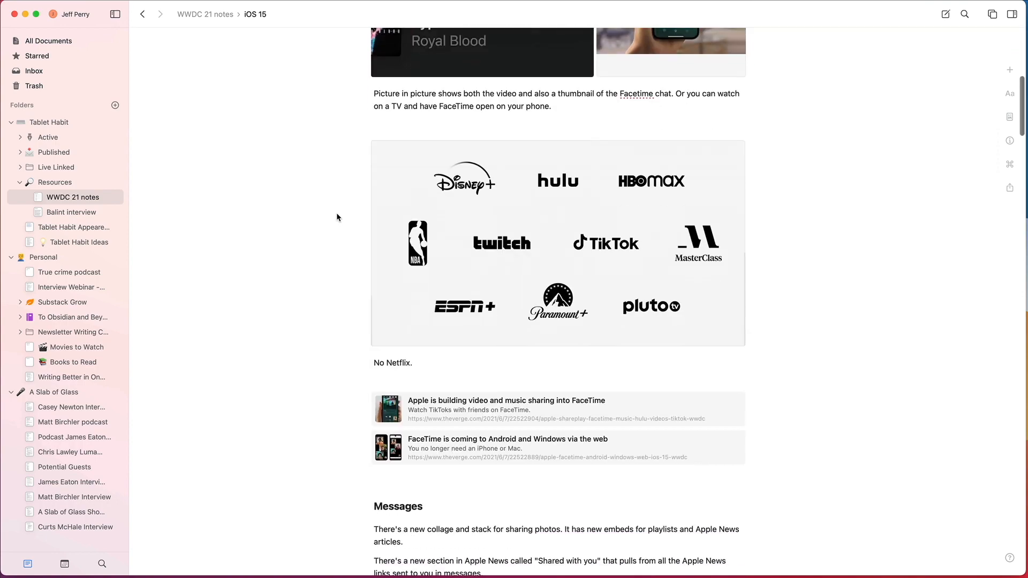
pyautogui.scroll(-6, 336, 216)
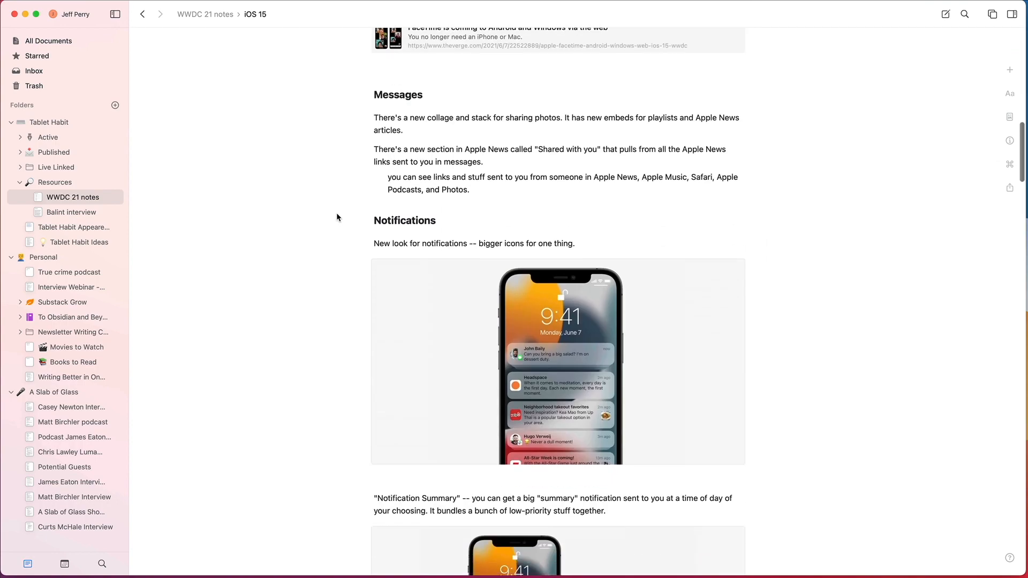
pyautogui.scroll(-6, 336, 217)
pyautogui.scroll(-10, 337, 216)
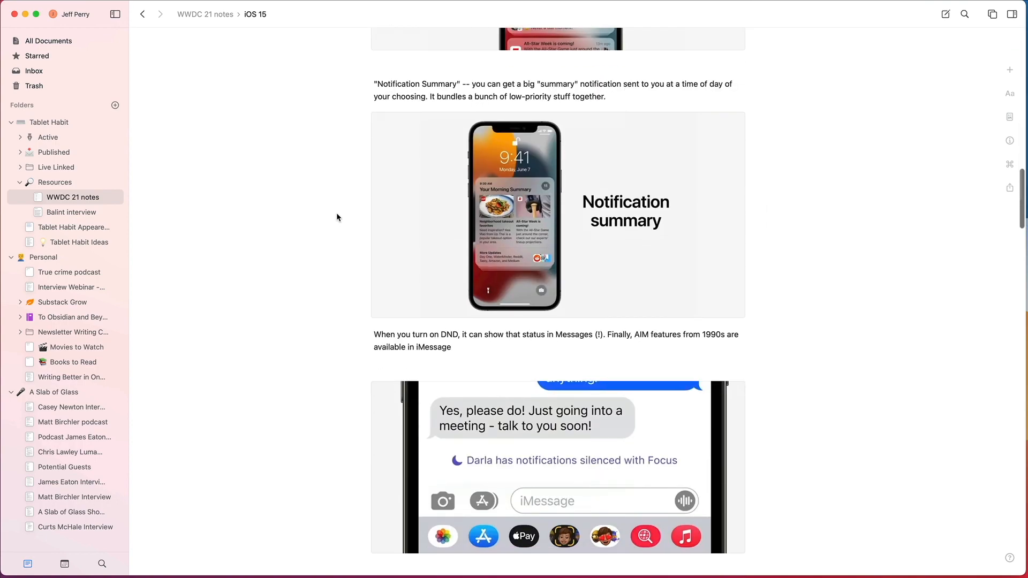
pyautogui.scroll(-4, 337, 217)
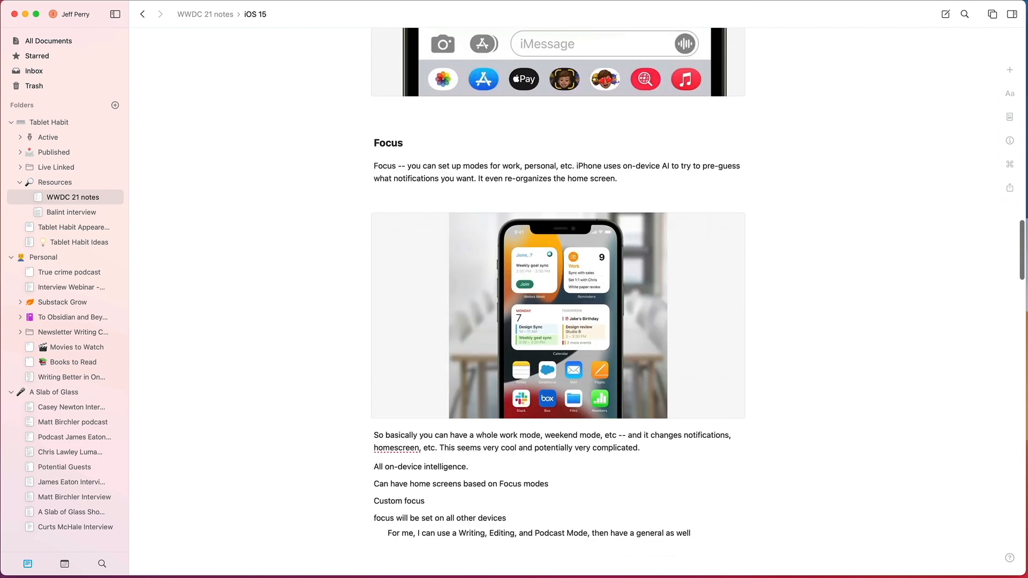
pyautogui.click(143, 14)
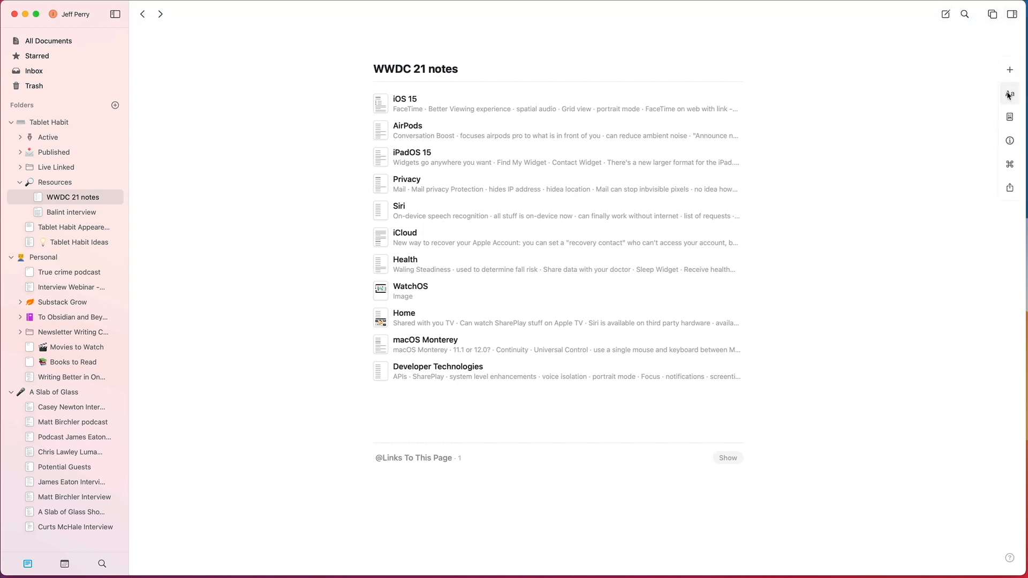
# Step: Open the Markdown export preview of the WWDC 21 notes and read through the generated text
pyautogui.click(1010, 164)
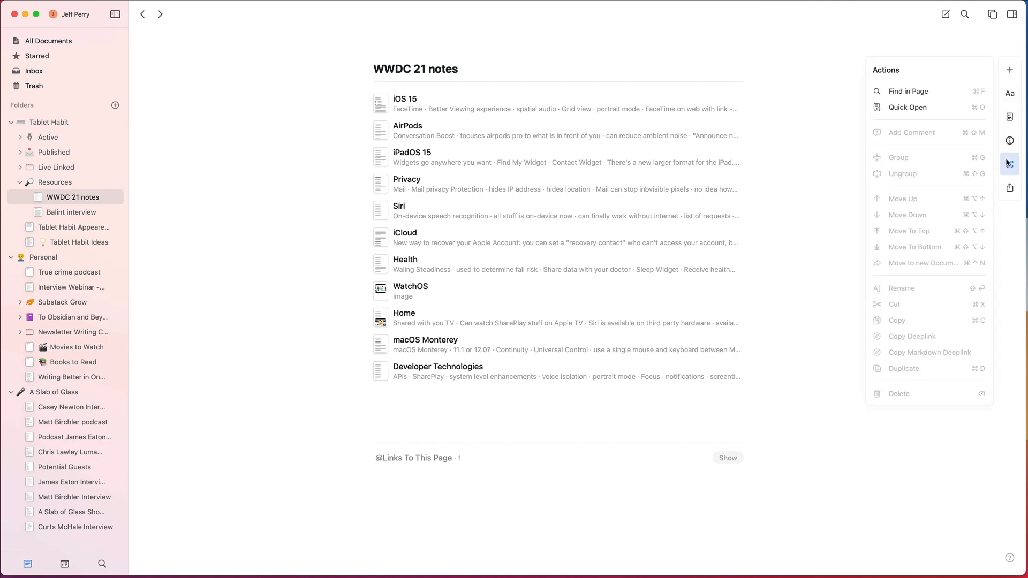
pyautogui.click(1008, 186)
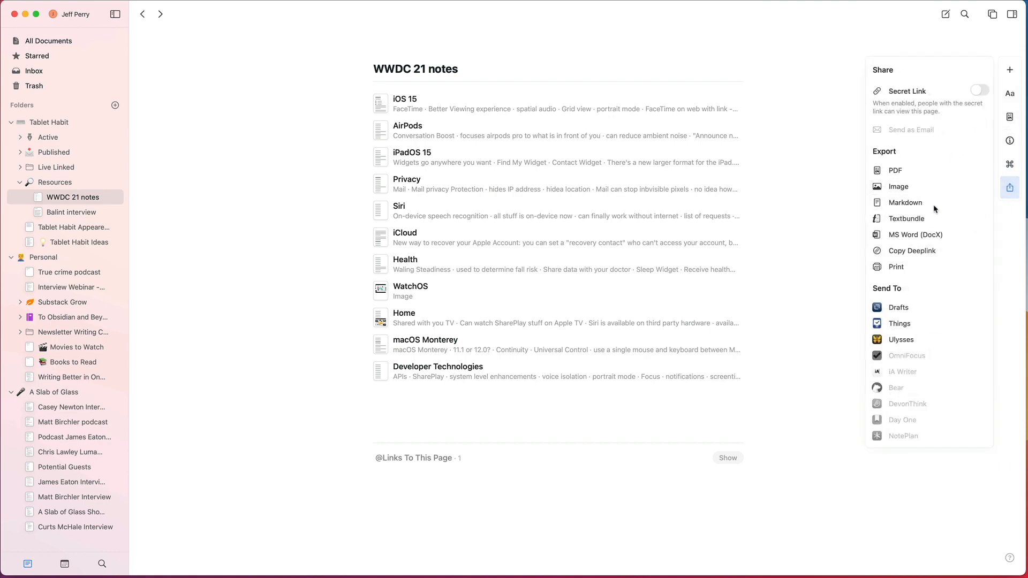
pyautogui.click(934, 205)
pyautogui.scroll(-10, 523, 315)
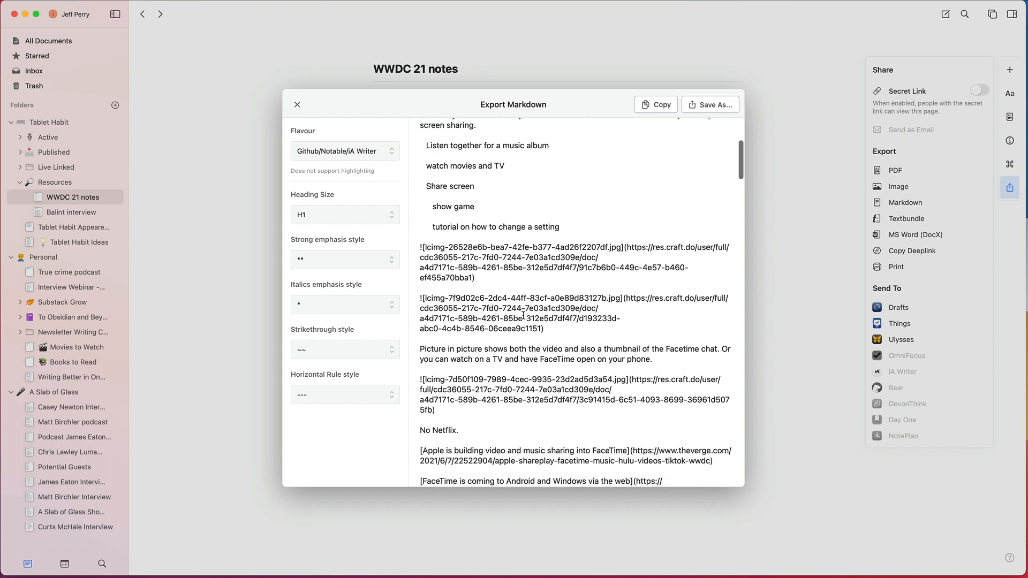
pyautogui.scroll(-8, 523, 316)
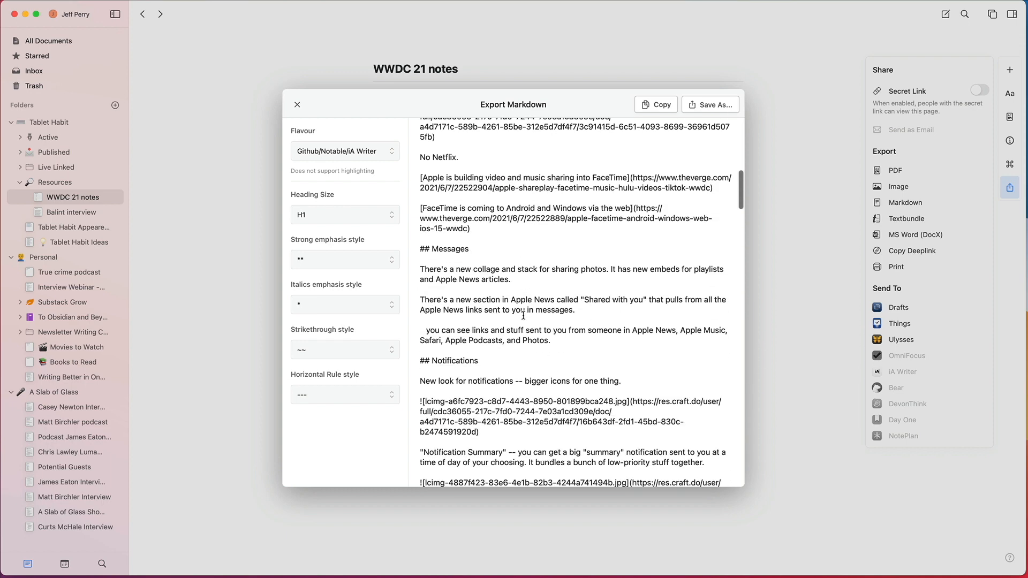
pyautogui.scroll(-12, 523, 315)
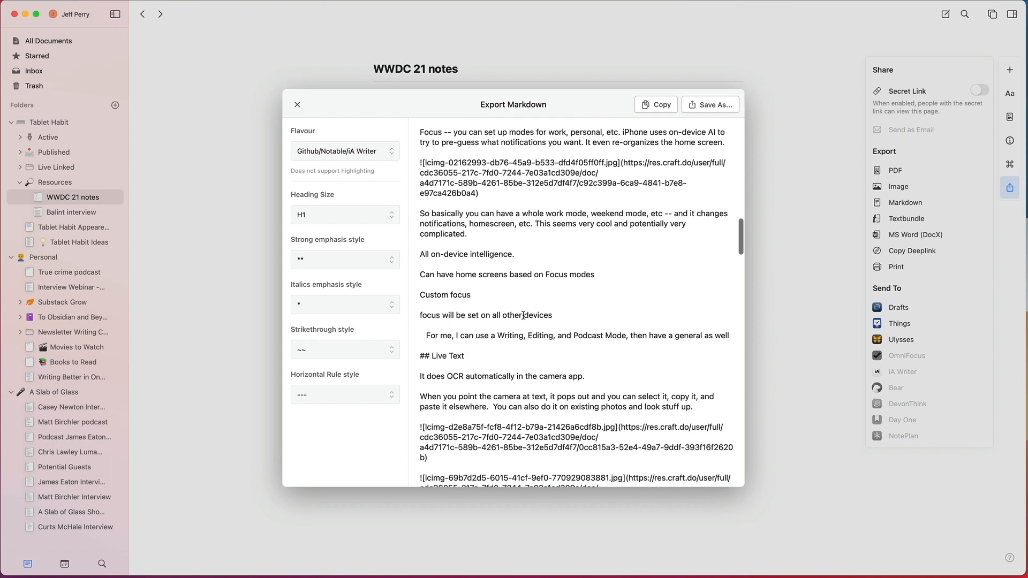
pyautogui.scroll(-15, 524, 316)
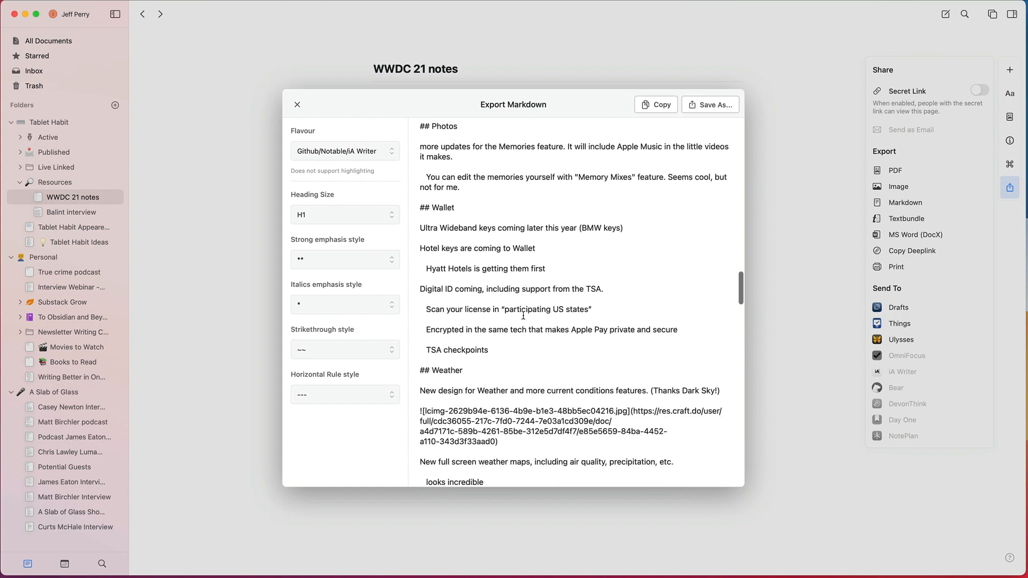
pyautogui.scroll(-15, 523, 315)
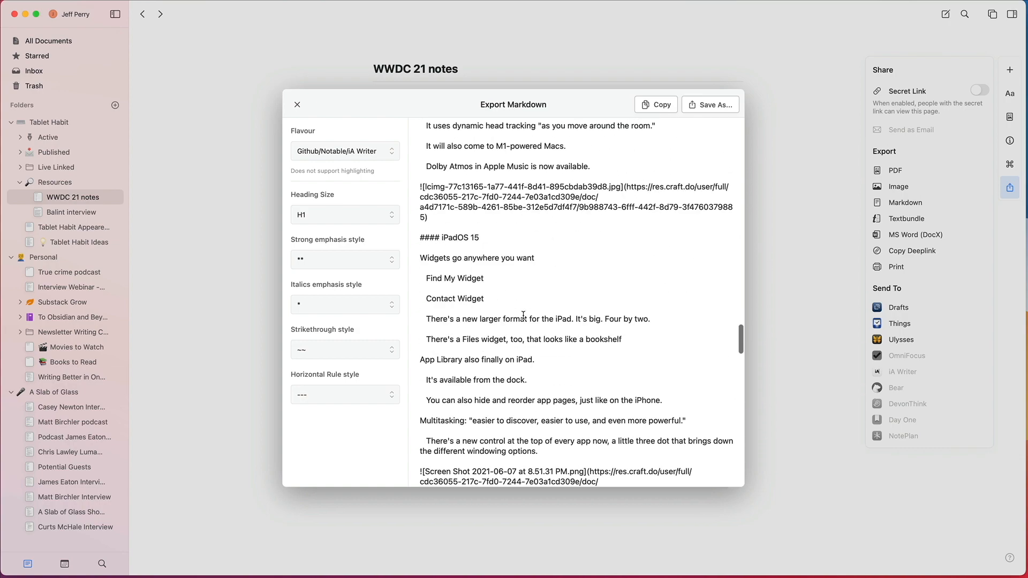
pyautogui.scroll(-10, 523, 316)
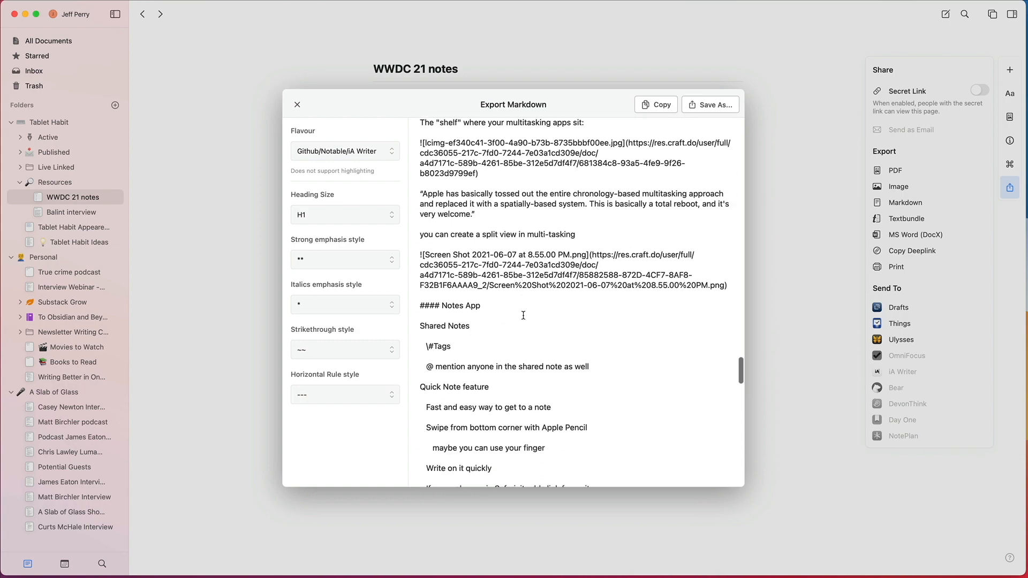
# Step: Switch the Markdown flavour to Ulysses and close the export preview without saving
pyautogui.click(332, 153)
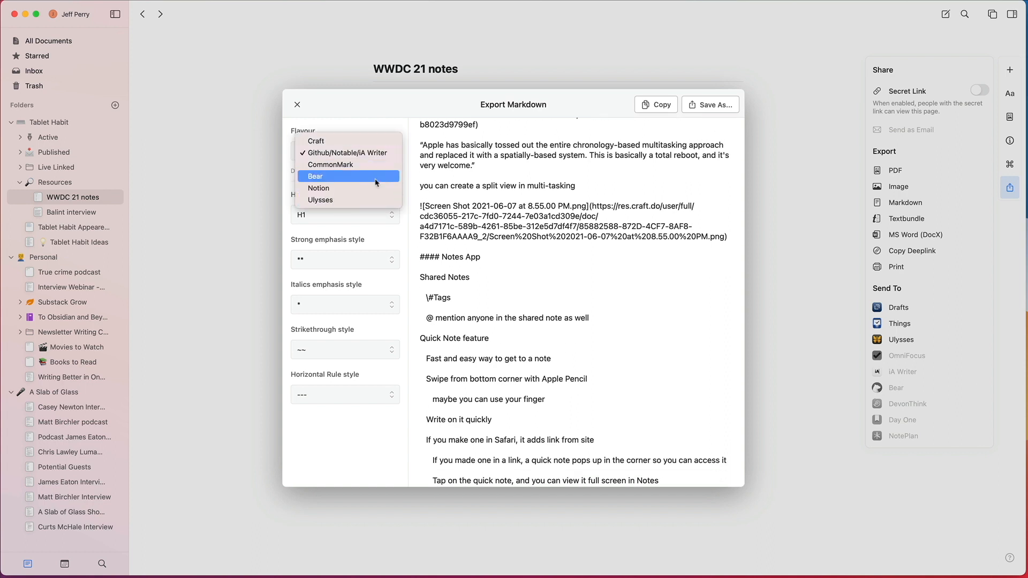
pyautogui.click(370, 200)
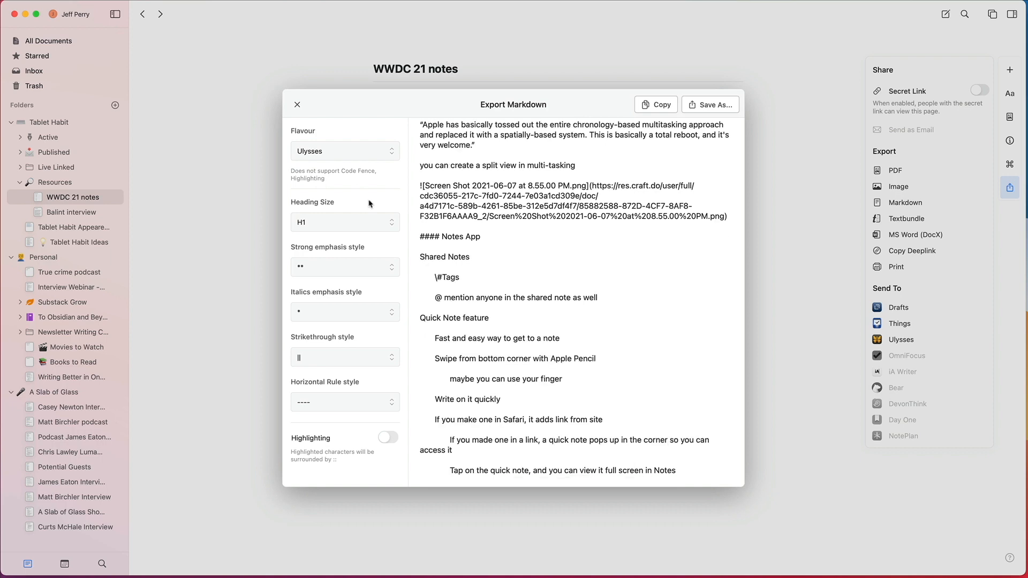
pyautogui.click(297, 105)
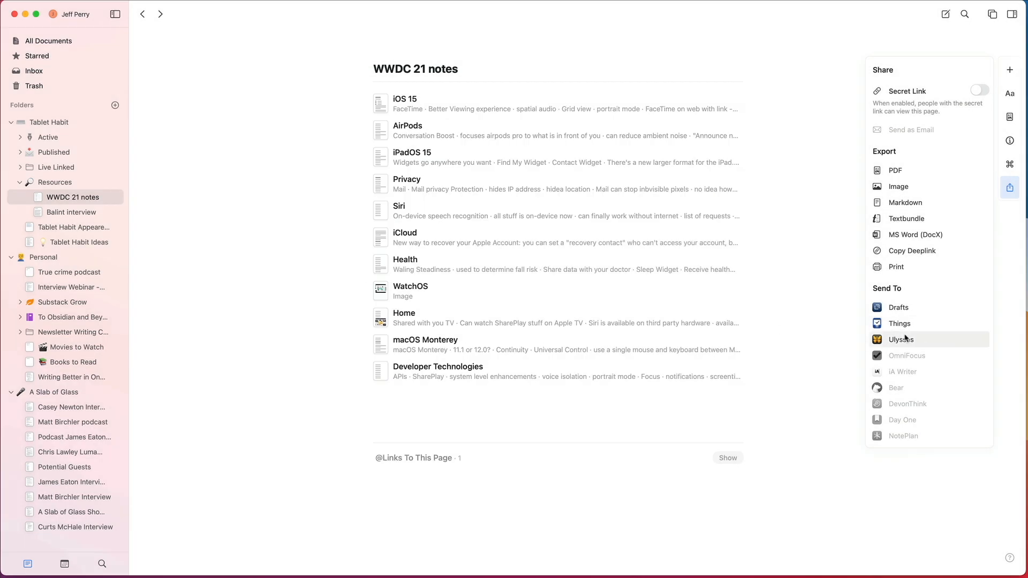
# Step: Send the WWDC 21 notes to Ulysses, dismiss its What's New notice and bring its window fully into view
pyautogui.click(905, 339)
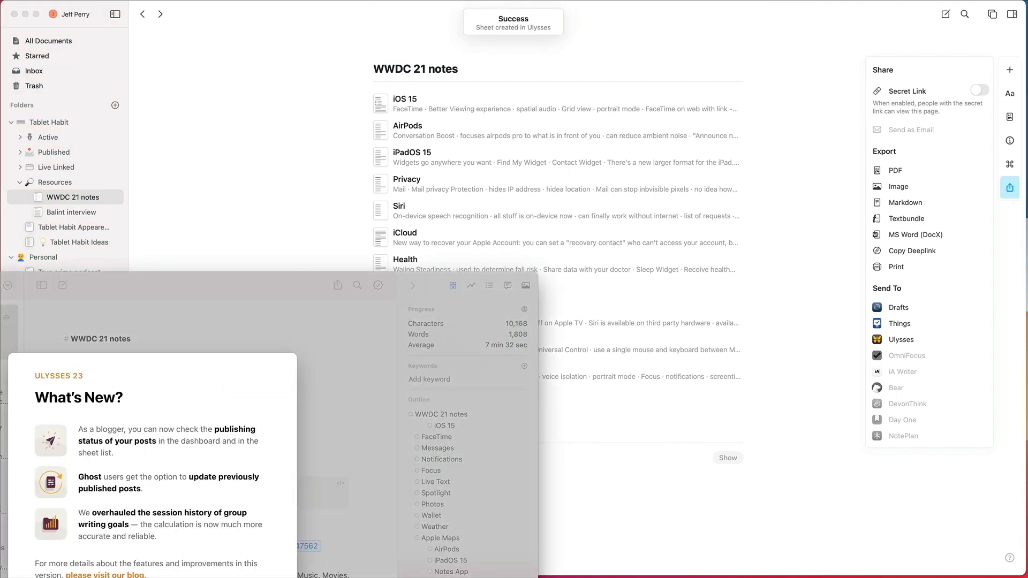
pyautogui.click(259, 577)
pyautogui.moveTo(228, 281); pyautogui.dragTo(557, 47)
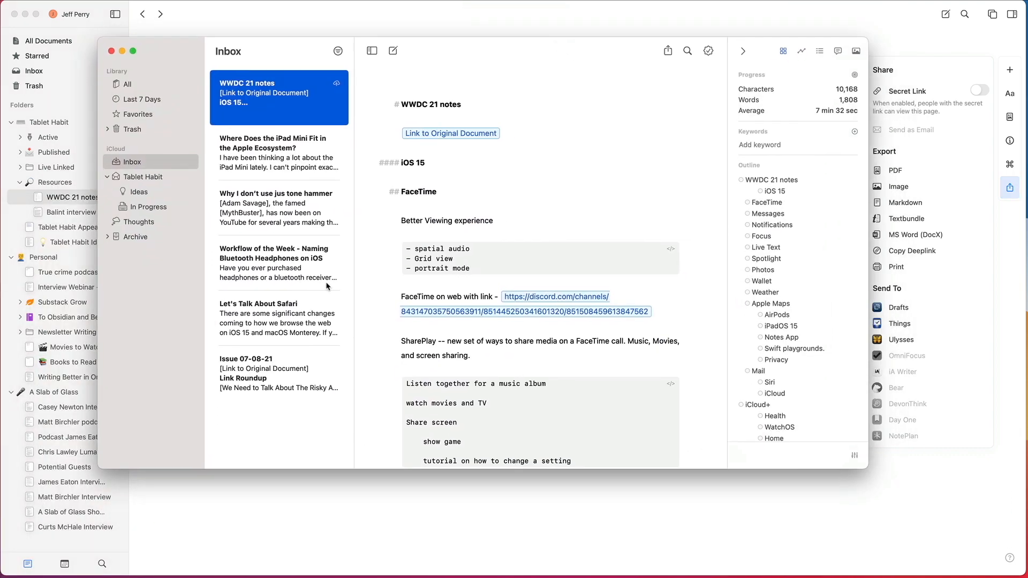
# Step: Read through the WWDC 21 notes sheet in Ulysses, close its window and dismiss the share options in Craft
pyautogui.scroll(-10, 562, 288)
pyautogui.scroll(-20, 562, 289)
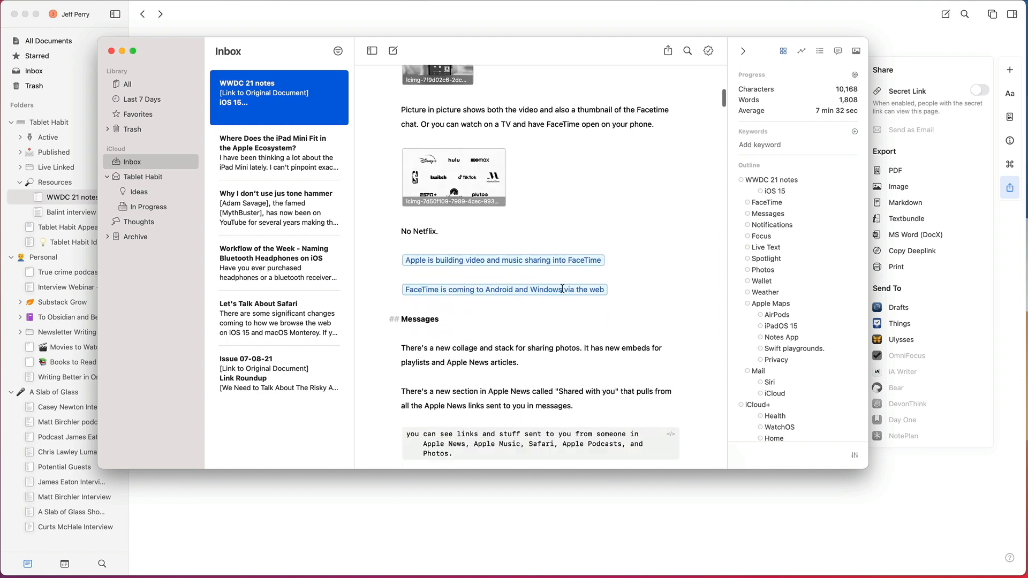
pyautogui.scroll(-15, 562, 289)
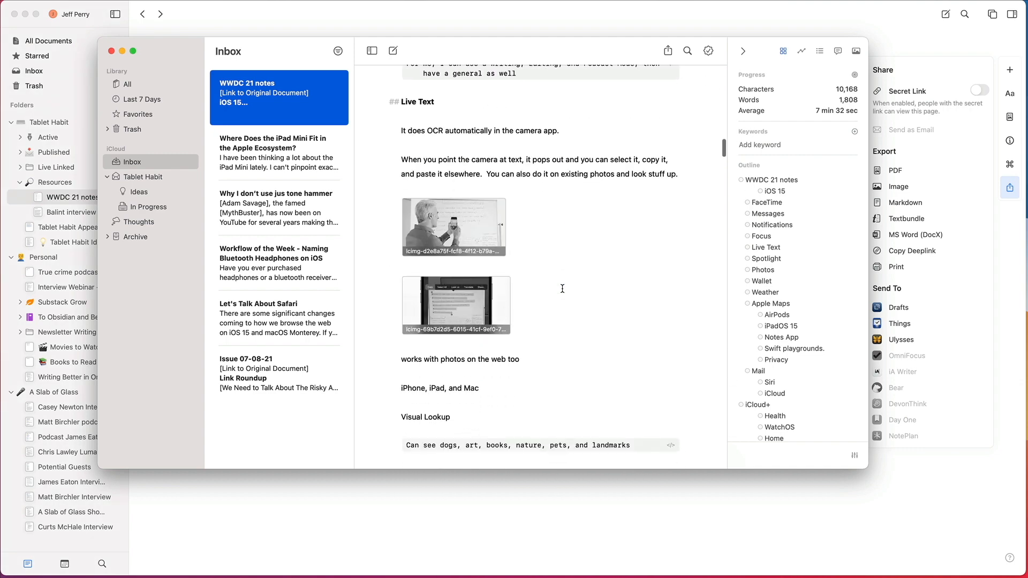
pyautogui.click(112, 50)
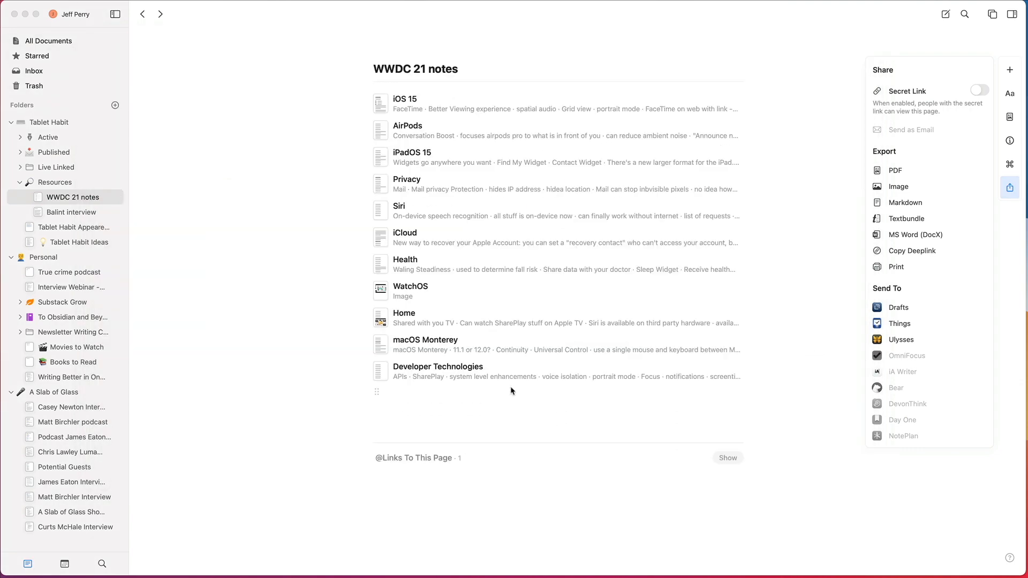
pyautogui.click(786, 314)
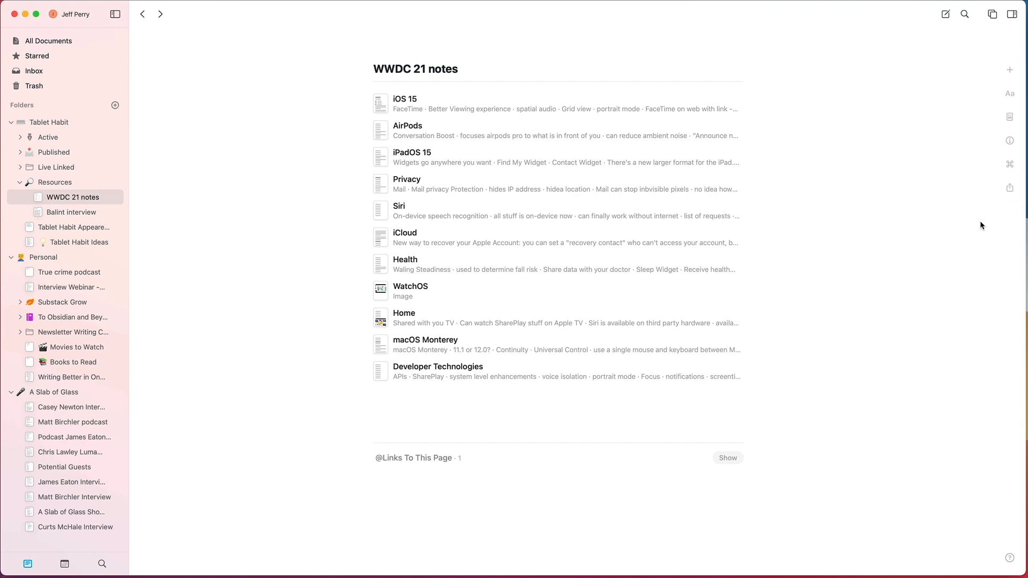
# Step: Go to All Documents, view the formats offered for exporting all documents, and dismiss them without exporting
pyautogui.scroll(-3, 980, 221)
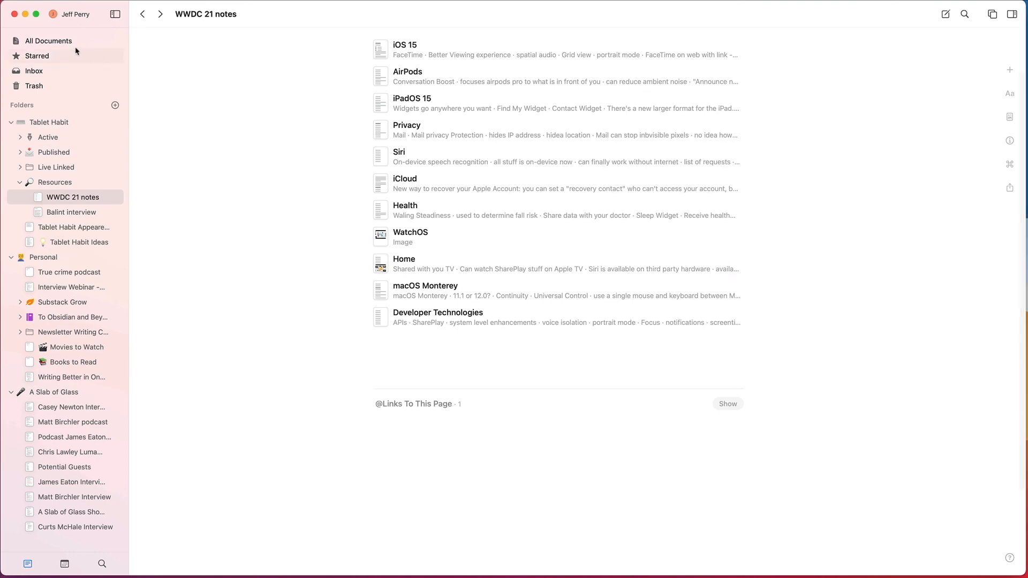
pyautogui.click(75, 47)
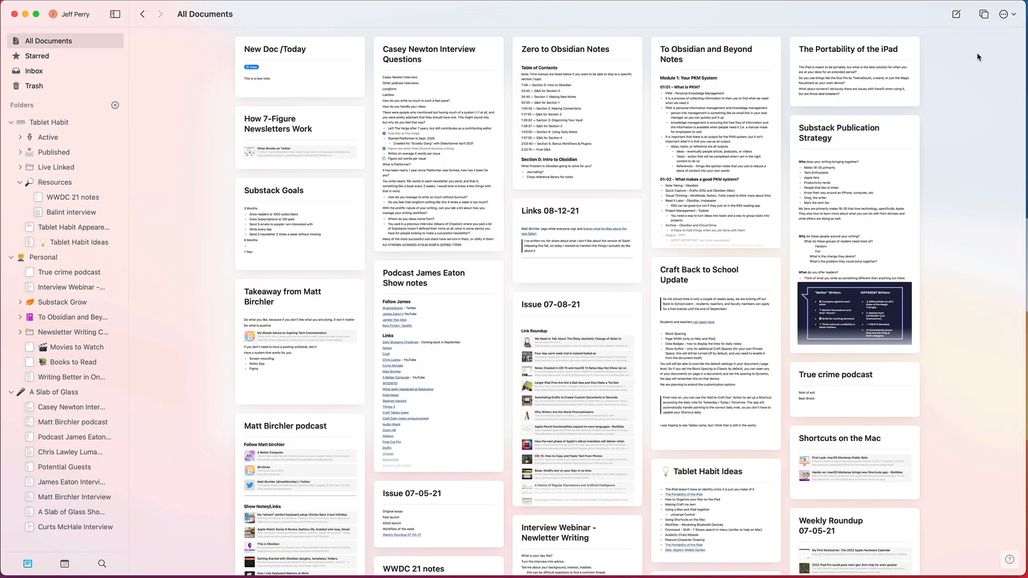
pyautogui.click(1005, 13)
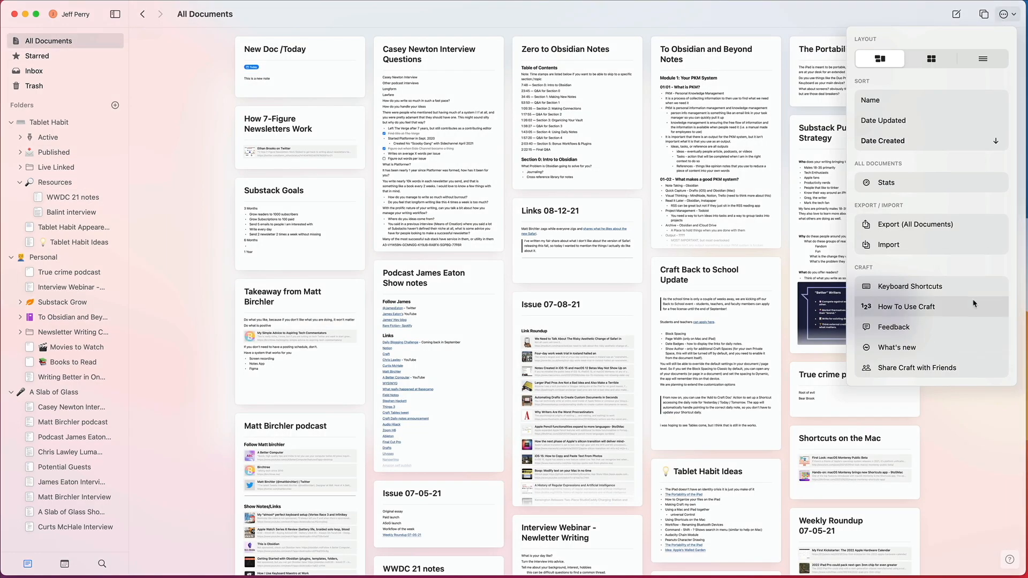
pyautogui.click(932, 219)
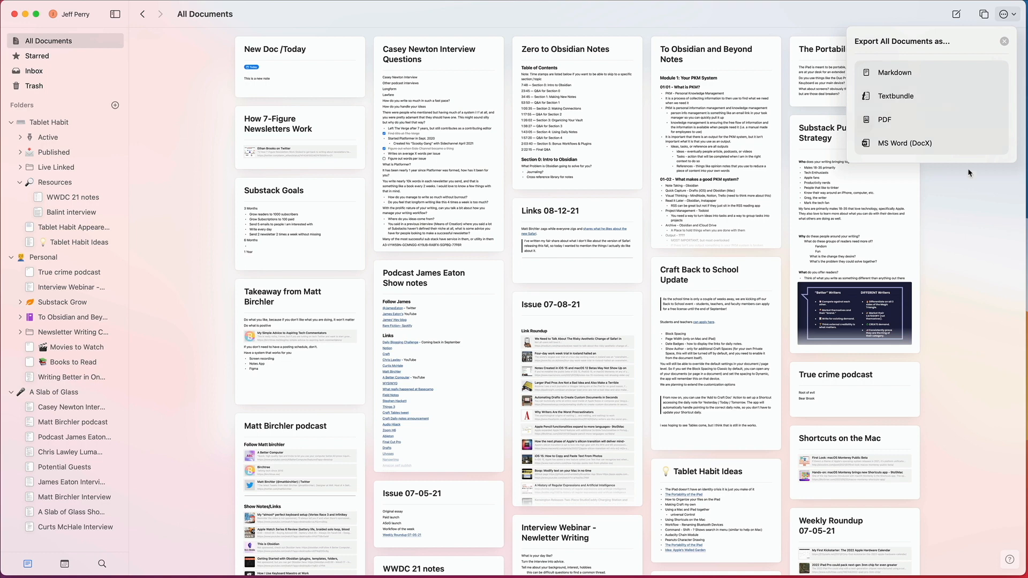
pyautogui.click(979, 227)
pyautogui.scroll(-1, 979, 228)
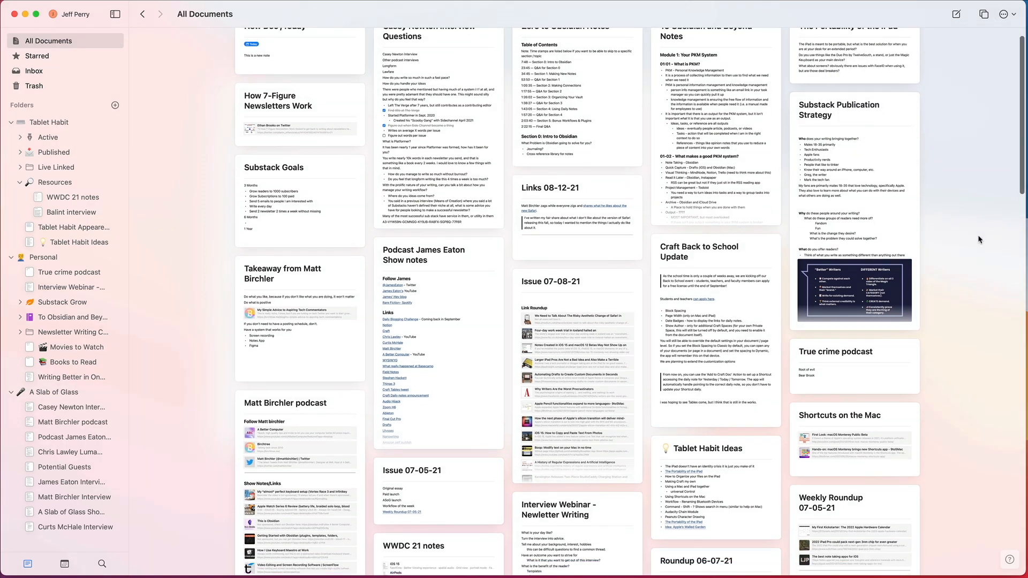
pyautogui.scroll(1, 978, 231)
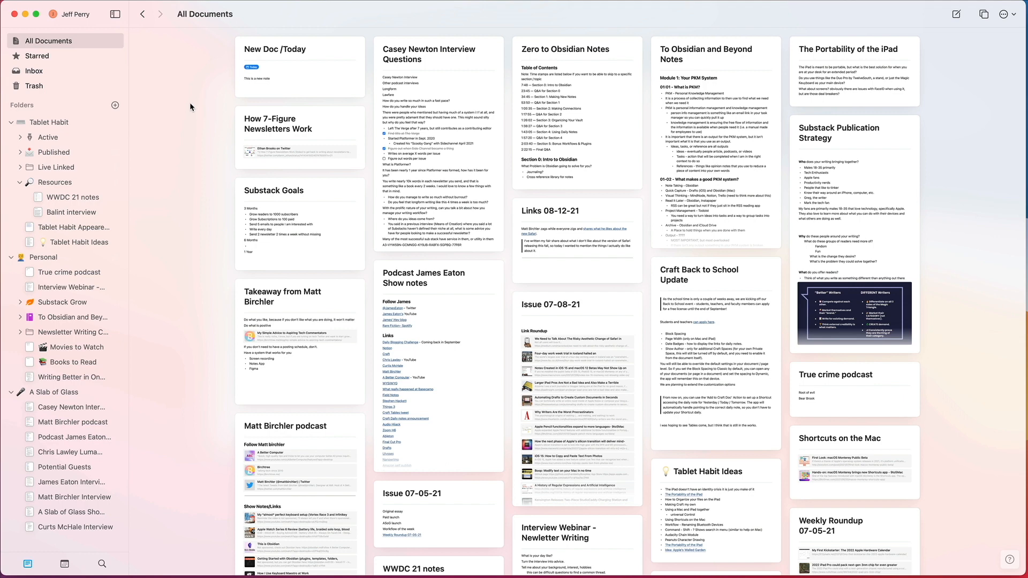
# Step: Move the Tablet Habit Appearences document into the Resources folder and collapse that folder
pyautogui.click(60, 184)
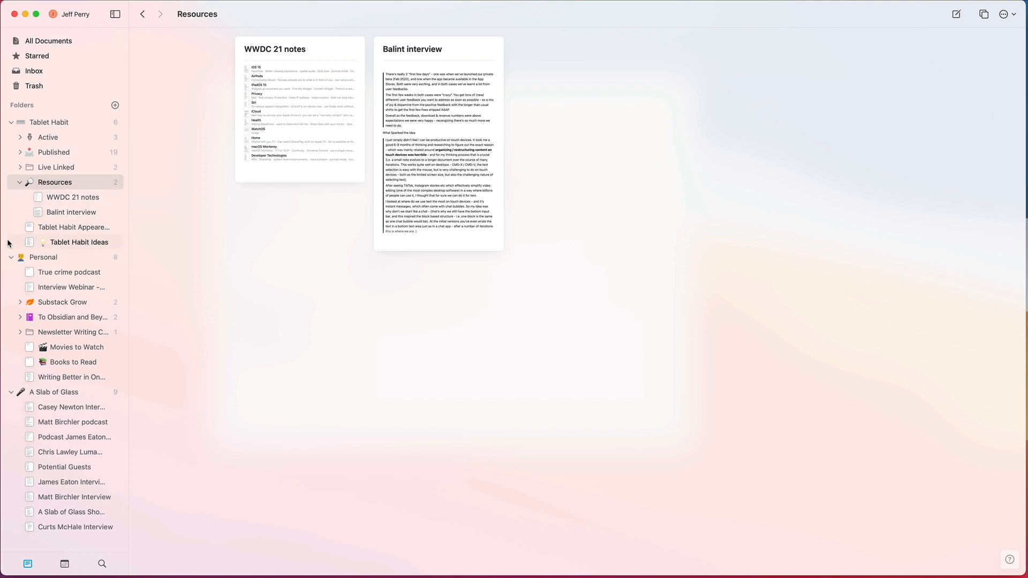
pyautogui.moveTo(38, 231); pyautogui.dragTo(81, 186)
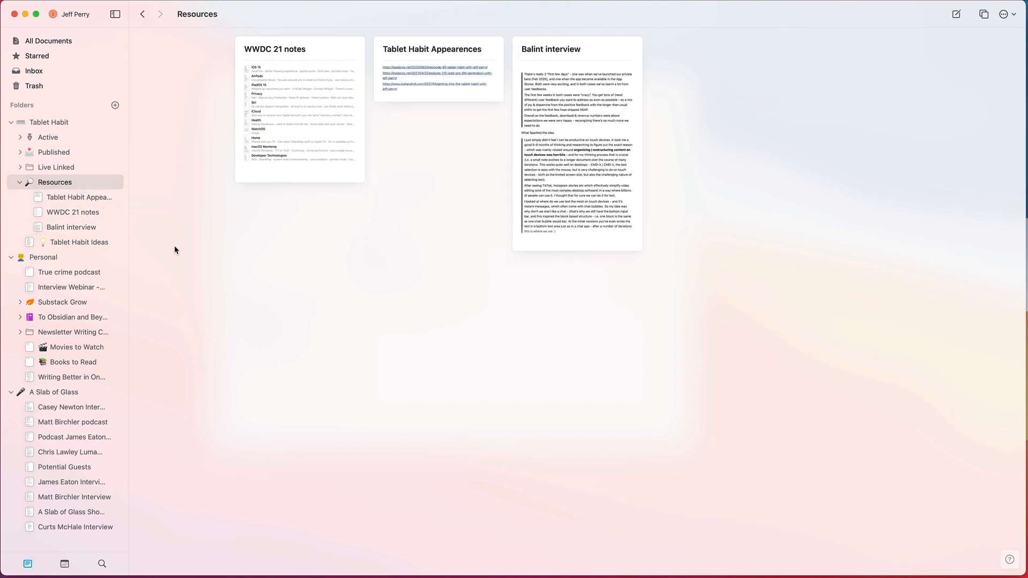
pyautogui.click(20, 182)
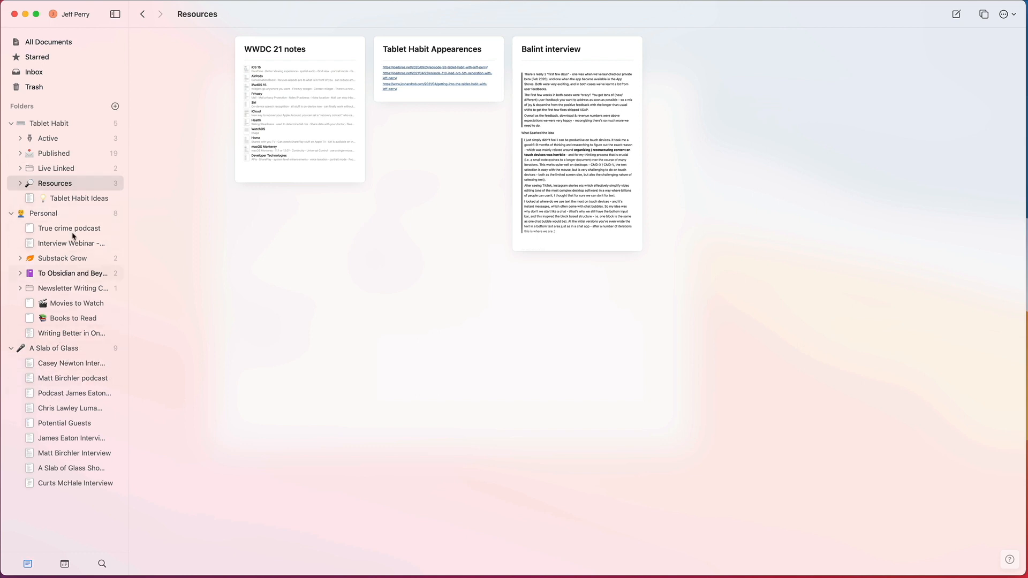
# Step: Open the Personal folder and look over its documents on books, movies, true crime, the interview webinar and writing
pyautogui.click(43, 213)
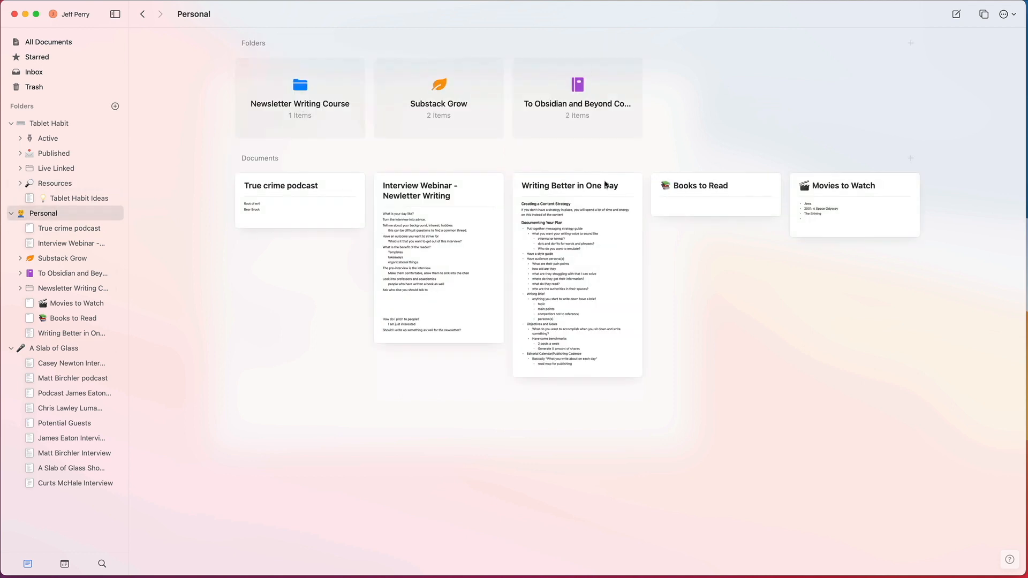
pyautogui.click(760, 182)
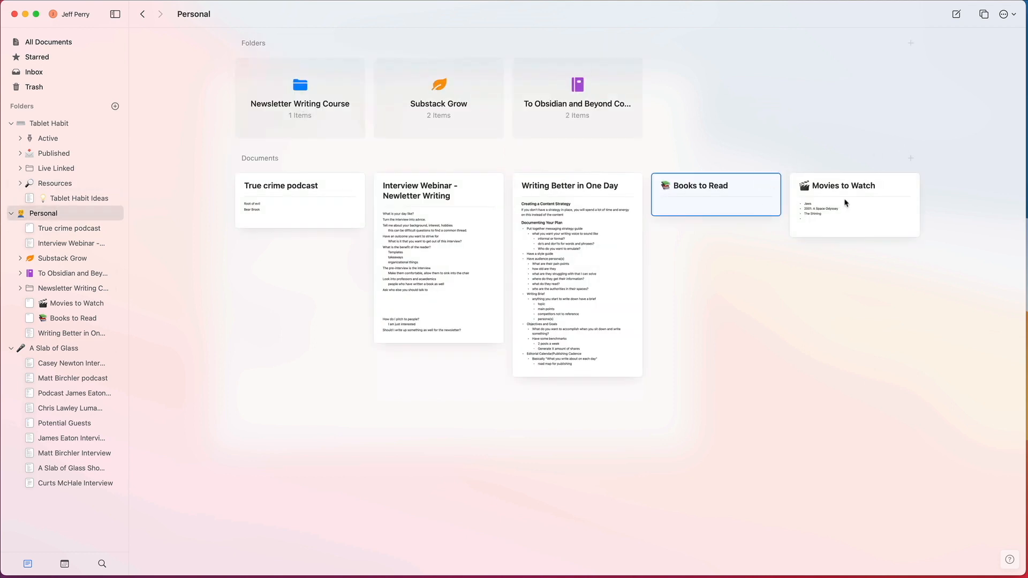
pyautogui.click(860, 202)
pyautogui.click(284, 213)
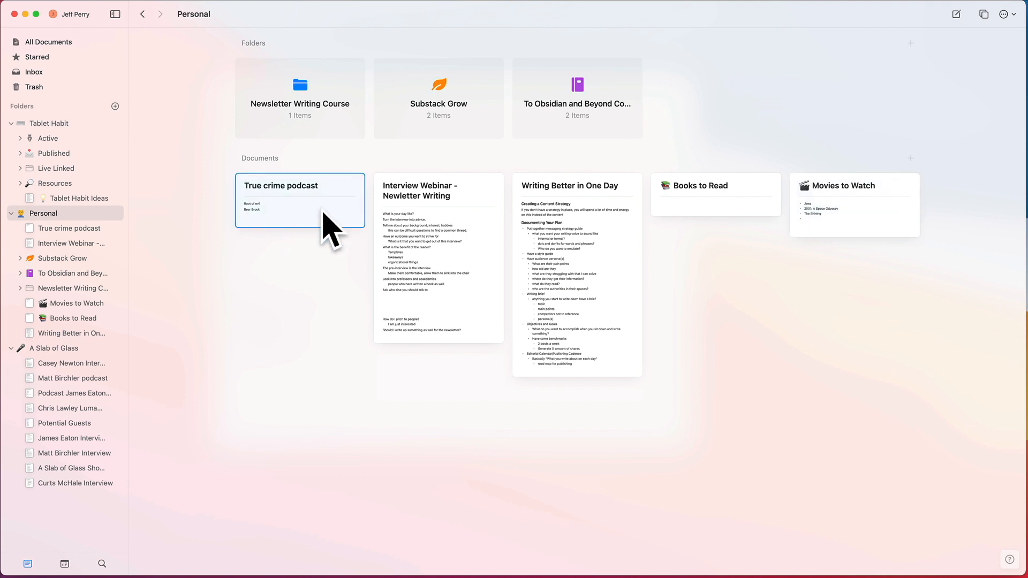
pyautogui.click(452, 279)
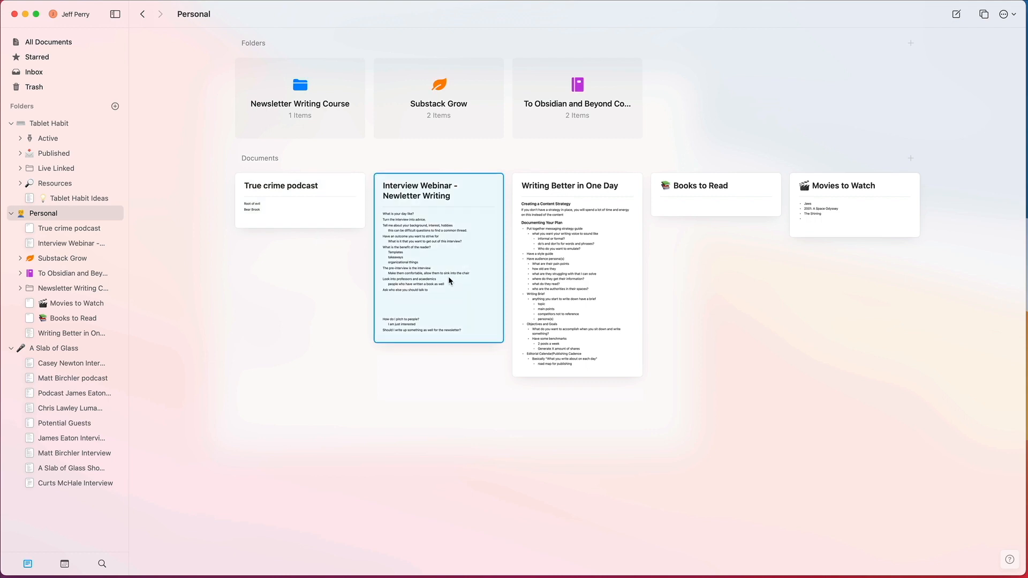
pyautogui.click(549, 229)
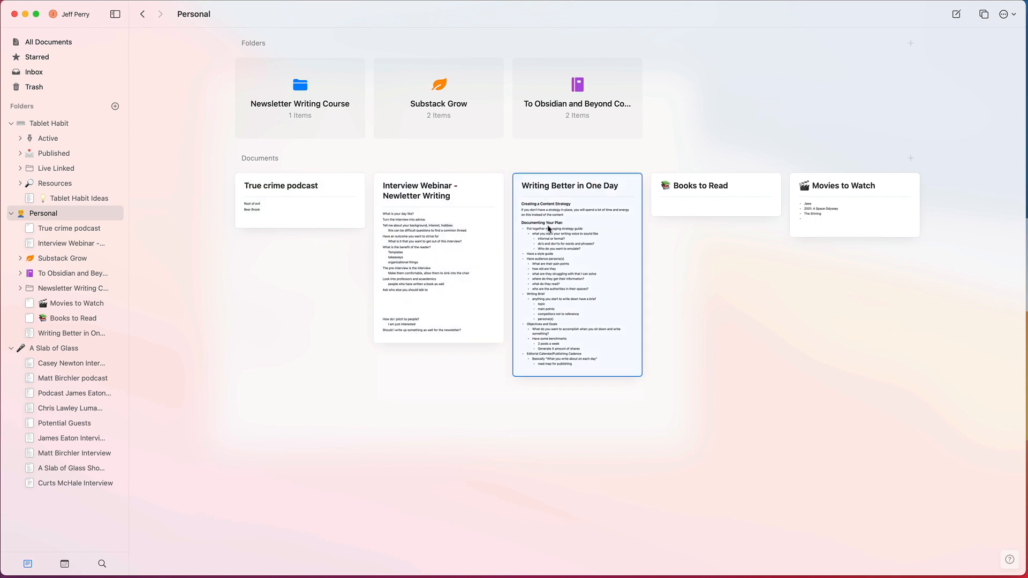
pyautogui.click(479, 209)
pyautogui.click(589, 218)
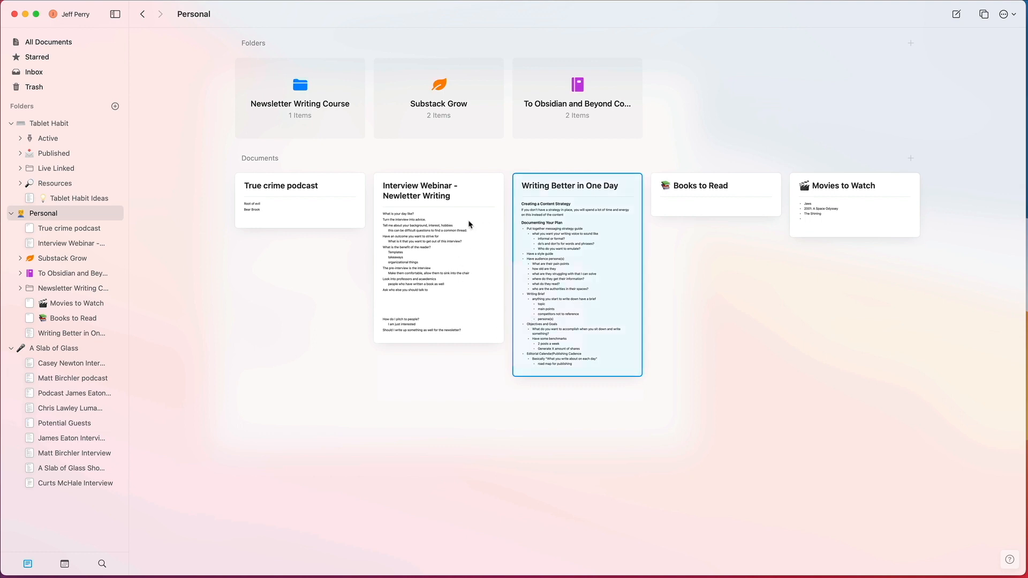
# Step: View the notes inside the To Obsidian and Beyond Course folder and return to the Personal folder
pyautogui.doubleClick(574, 86)
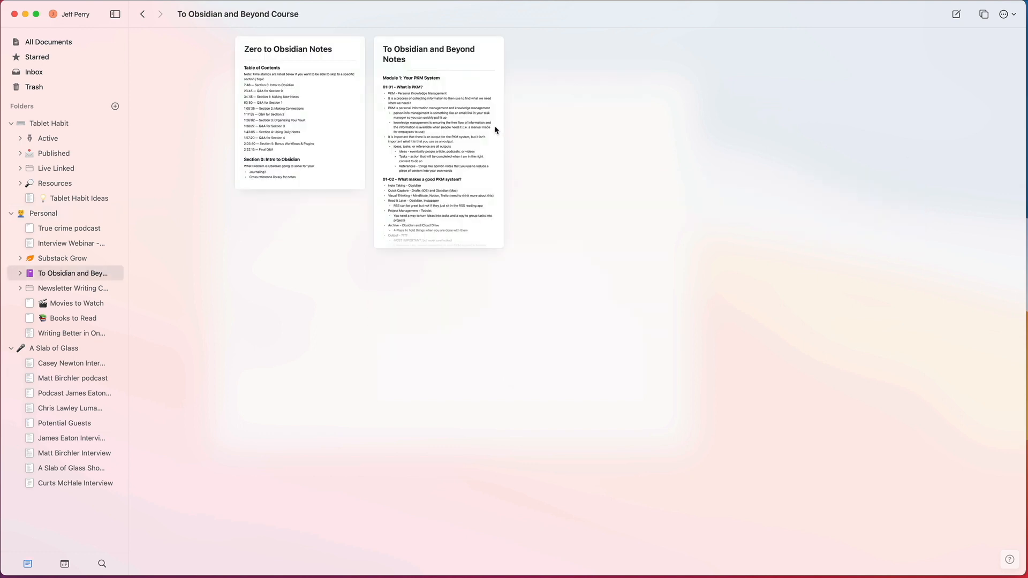
pyautogui.click(408, 142)
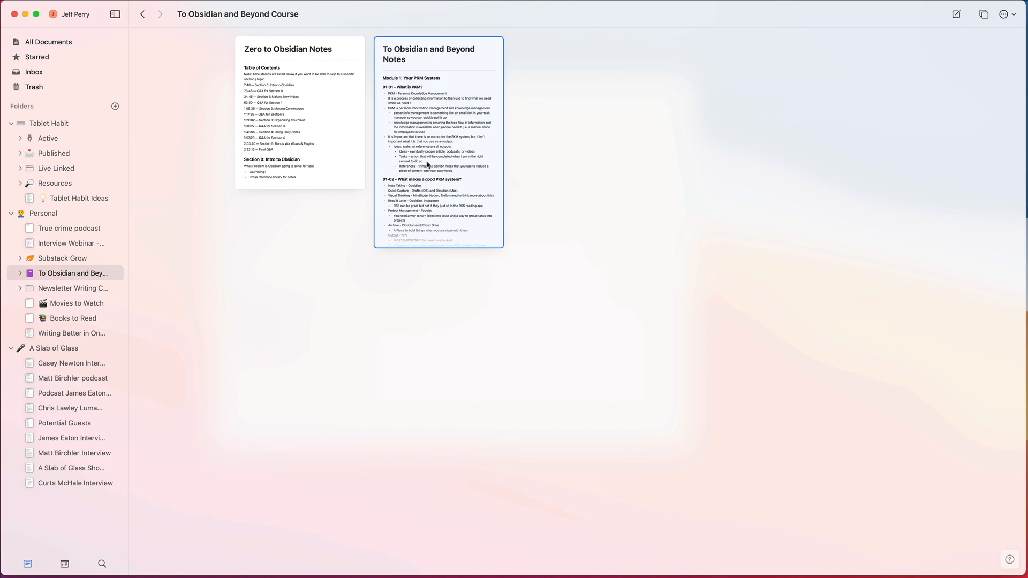
pyautogui.click(142, 14)
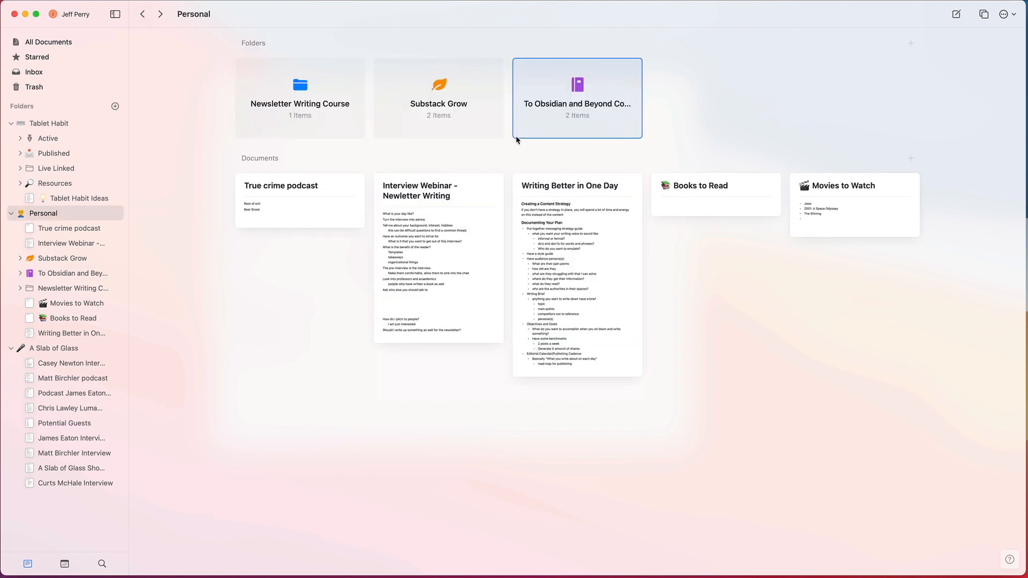
# Step: View the publication strategy and goals documents in the Substack Grow folder, and go back to the Personal folder
pyautogui.doubleClick(437, 102)
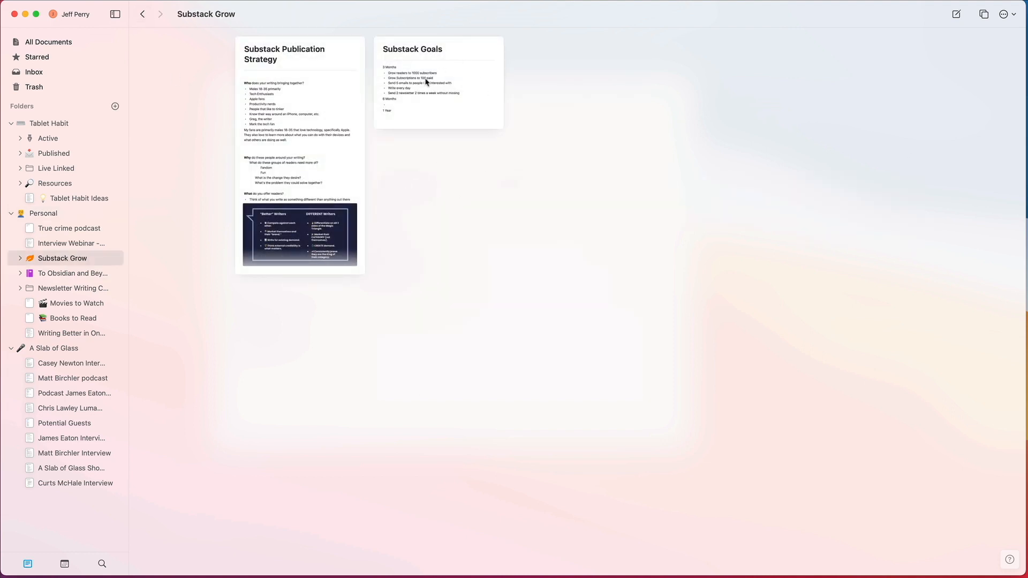
pyautogui.click(302, 94)
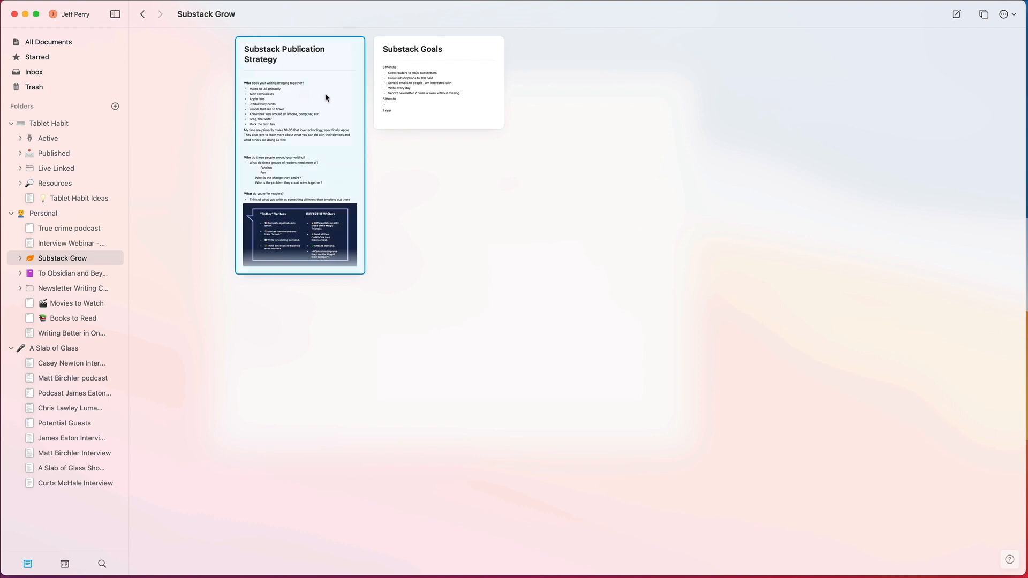
pyautogui.click(402, 83)
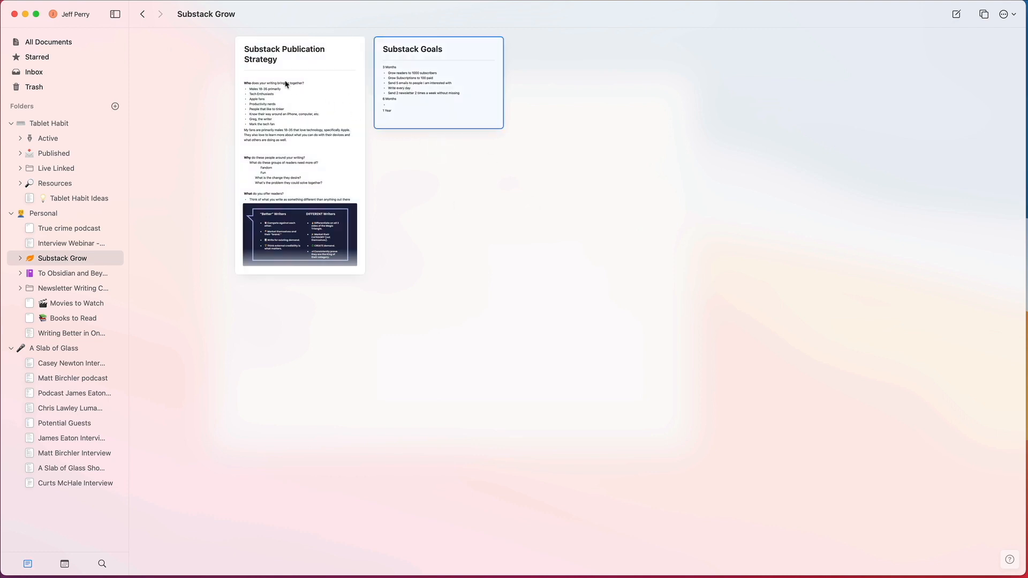
pyautogui.click(299, 90)
pyautogui.click(142, 14)
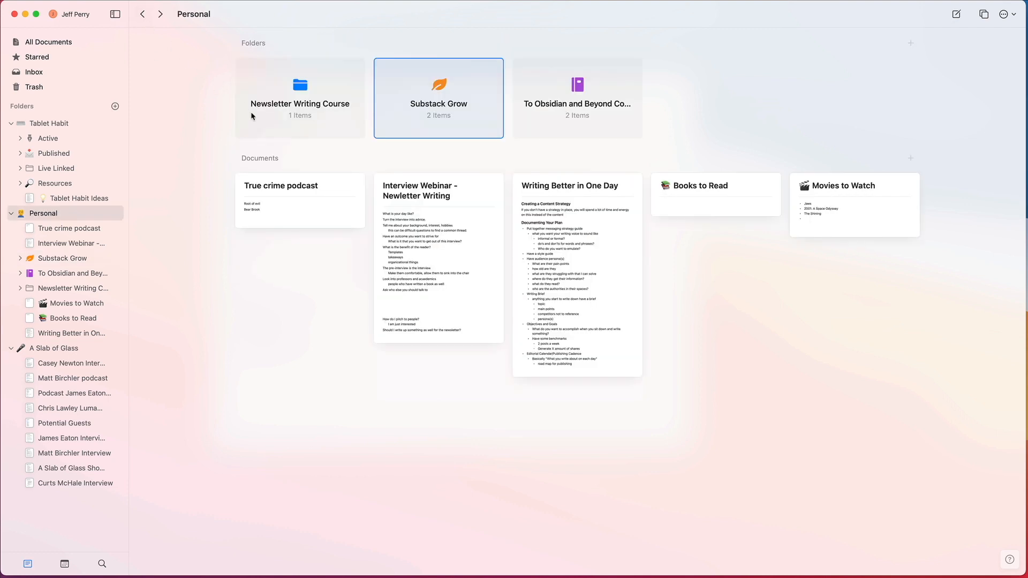
# Step: Open the Substack Publication Strategy document from the Substack Grow folder
pyautogui.doubleClick(494, 103)
pyautogui.doubleClick(309, 131)
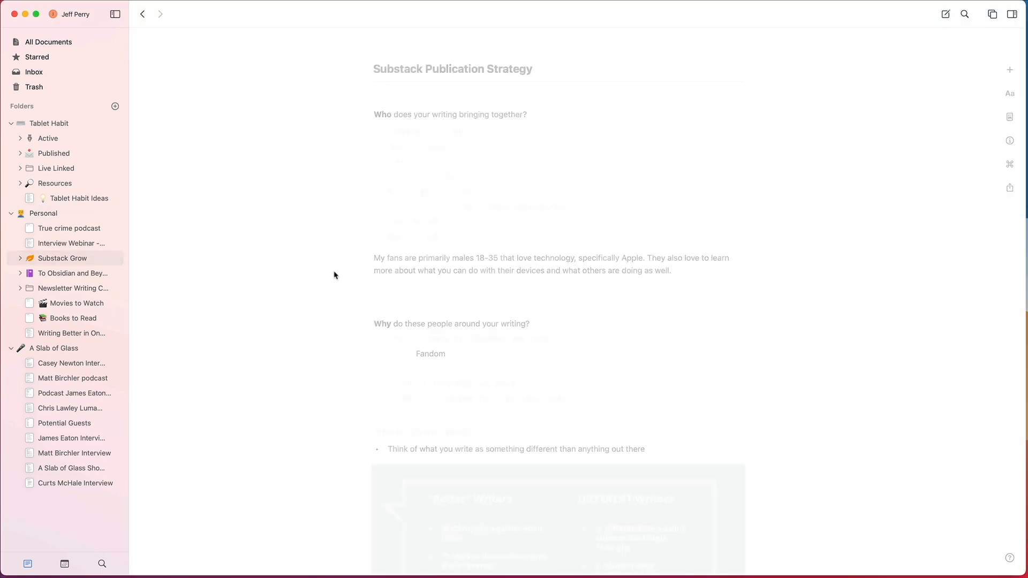
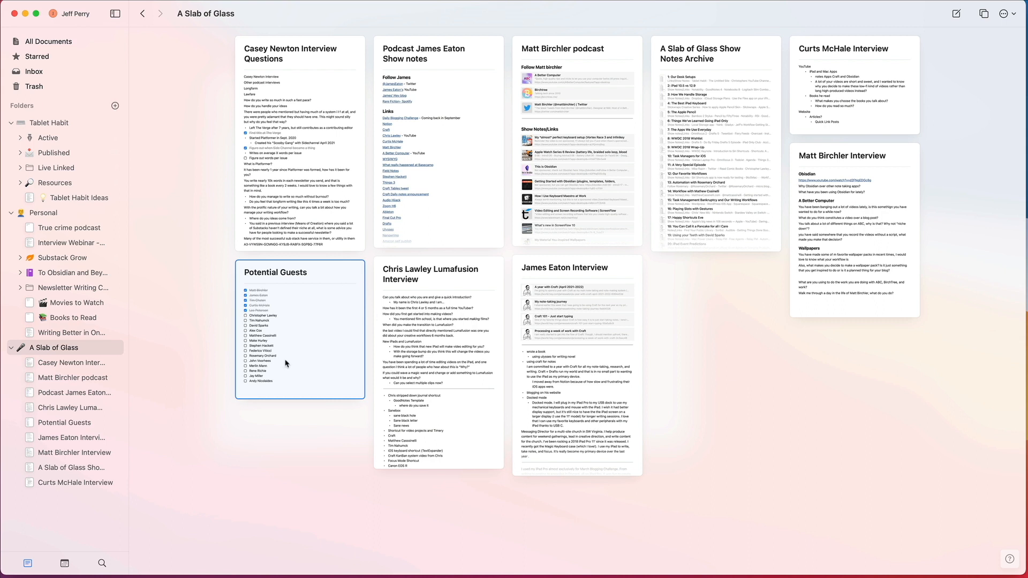
# Step: View the Potential Guests checklist, return to A Slab of Glass, and read through the interview document containing the Craft blog links
pyautogui.click(324, 282)
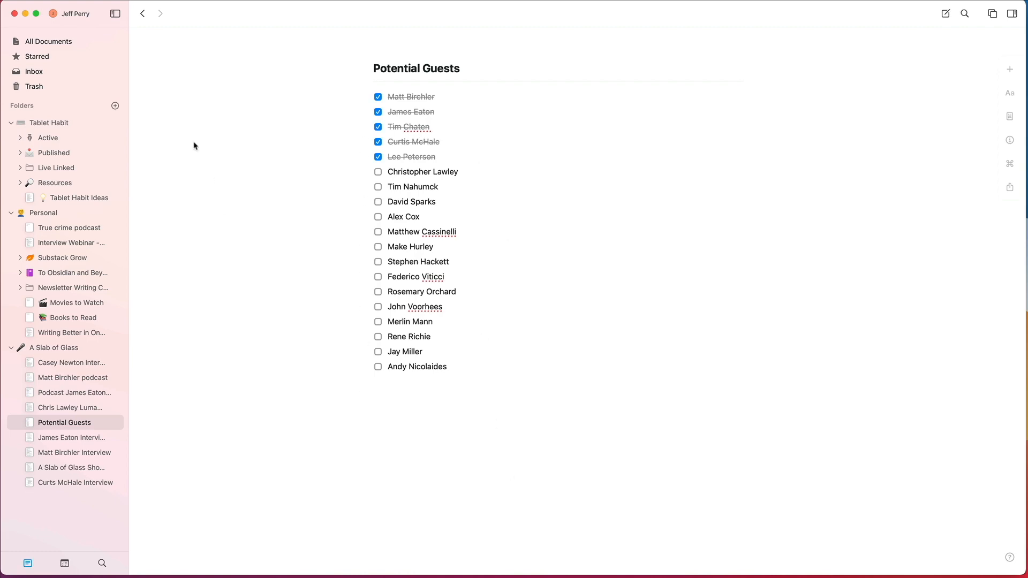
pyautogui.click(143, 14)
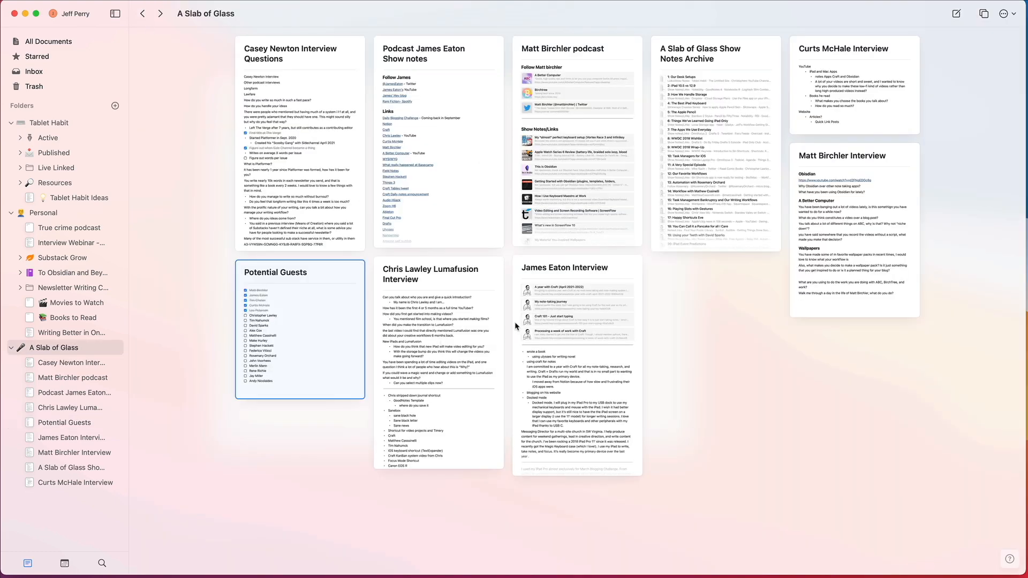
pyautogui.click(572, 325)
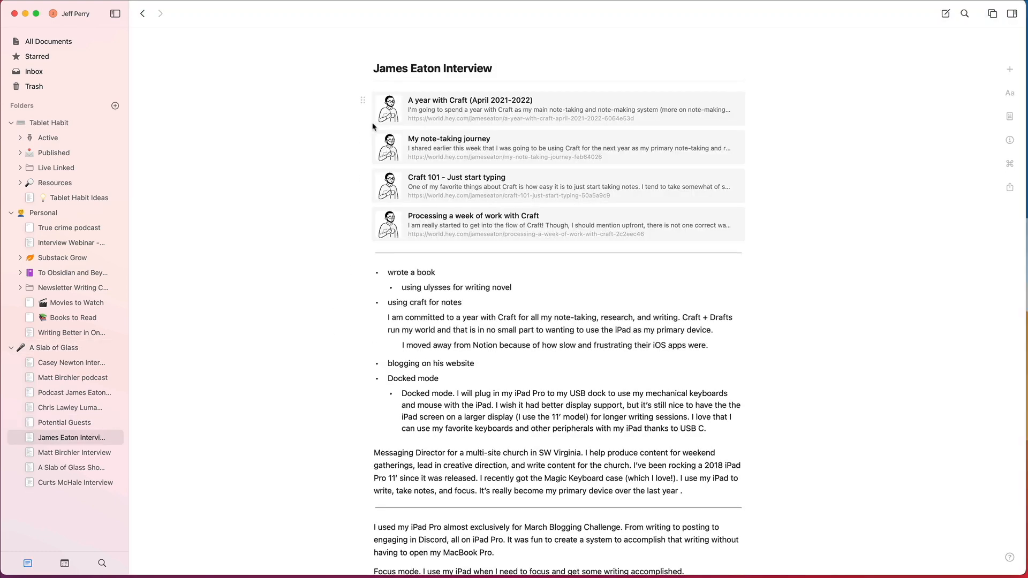
pyautogui.scroll(-5, 532, 334)
pyautogui.scroll(-1, 533, 333)
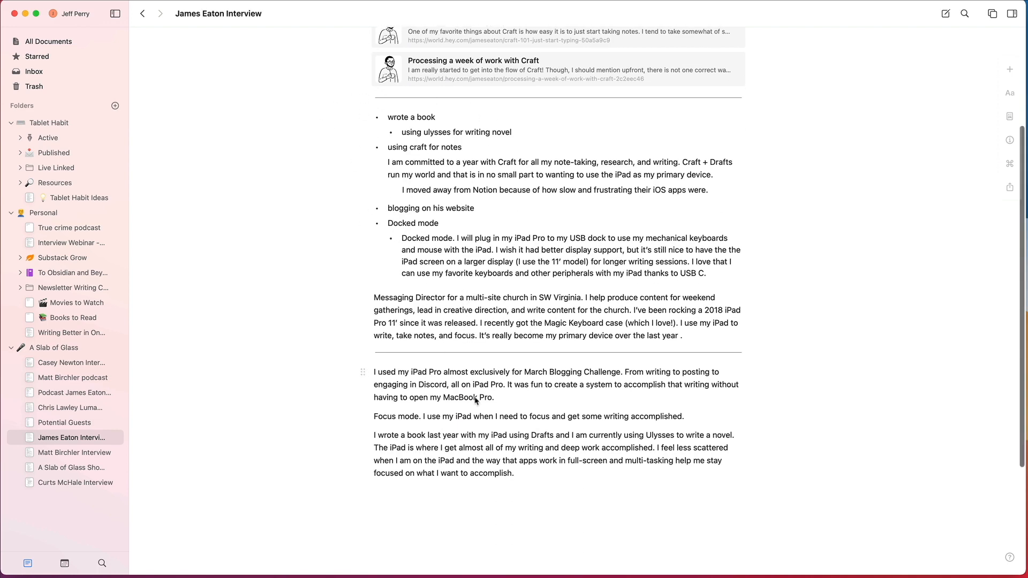
pyautogui.scroll(-2, 481, 303)
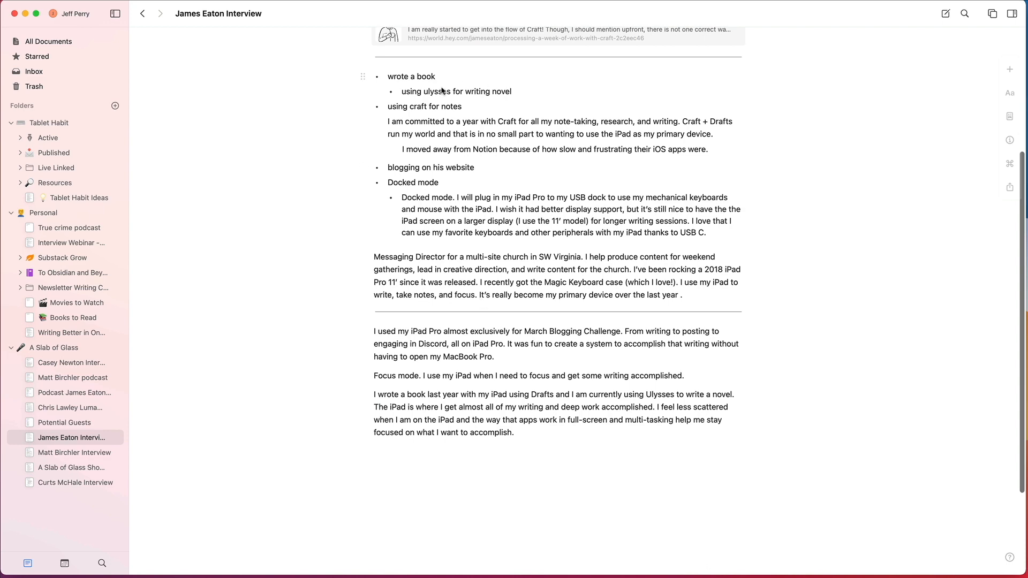
pyautogui.scroll(3, 495, 354)
pyautogui.scroll(5, 495, 355)
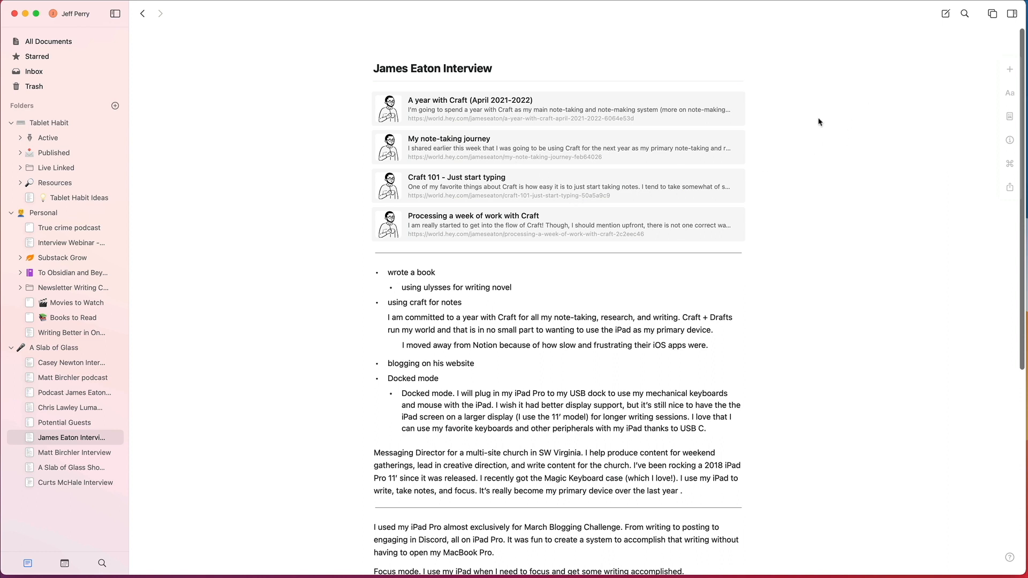
# Step: Select the note-taking journey, Craft 101 and week-of-work link cards in turn, and return to the A Slab of Glass folder
pyautogui.click(635, 155)
pyautogui.click(621, 185)
pyautogui.click(611, 224)
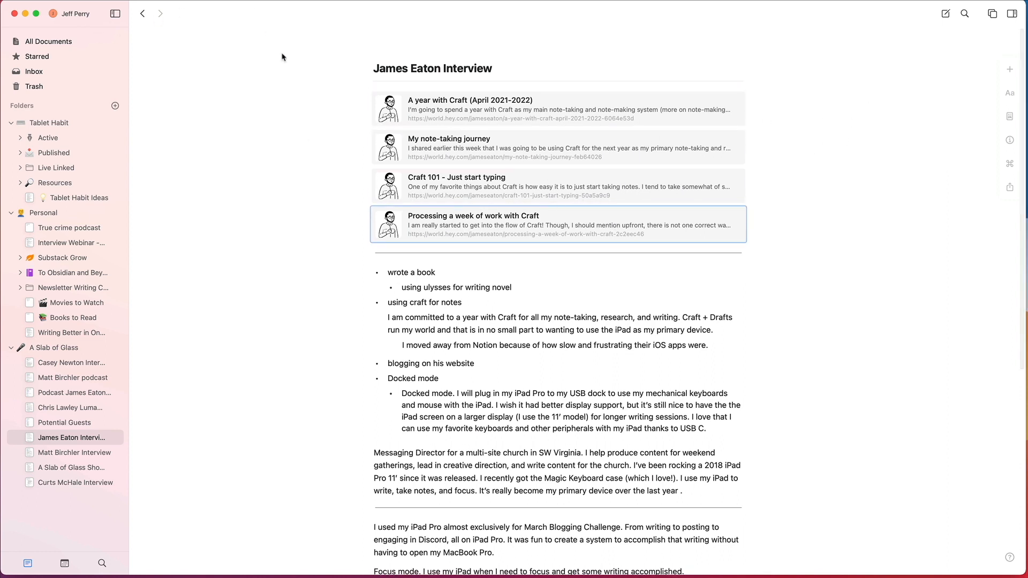
pyautogui.click(143, 13)
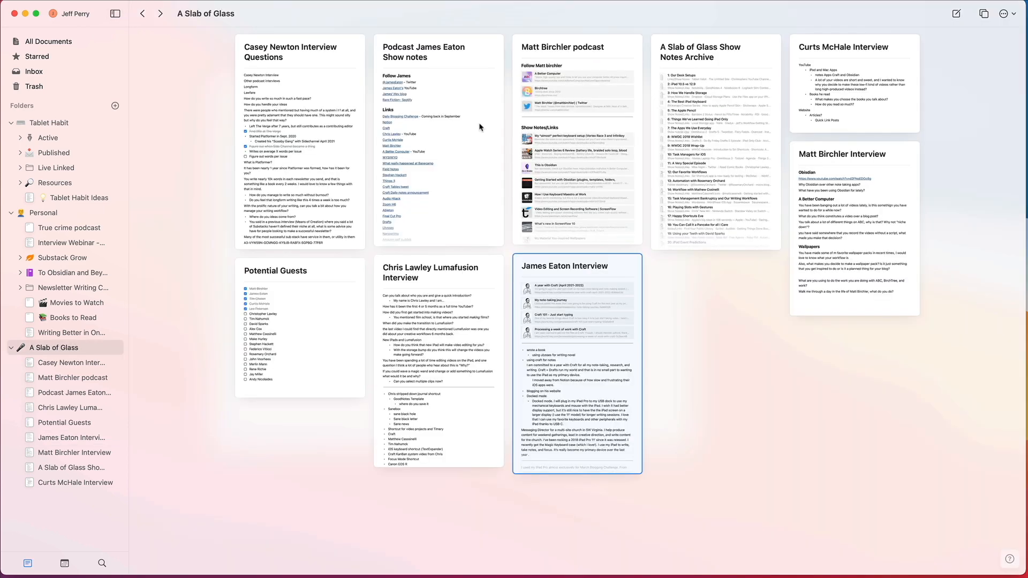
# Step: Read through the Follow and Links sections of the same guest's podcast show notes and go back to the folder
pyautogui.click(466, 92)
pyautogui.scroll(-8, 637, 513)
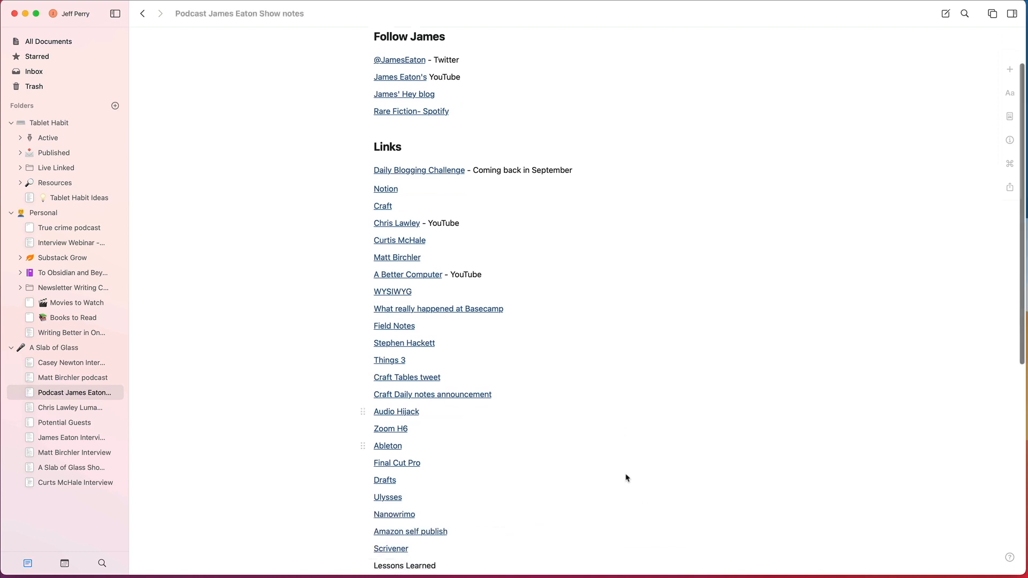
pyautogui.scroll(2, 511, 259)
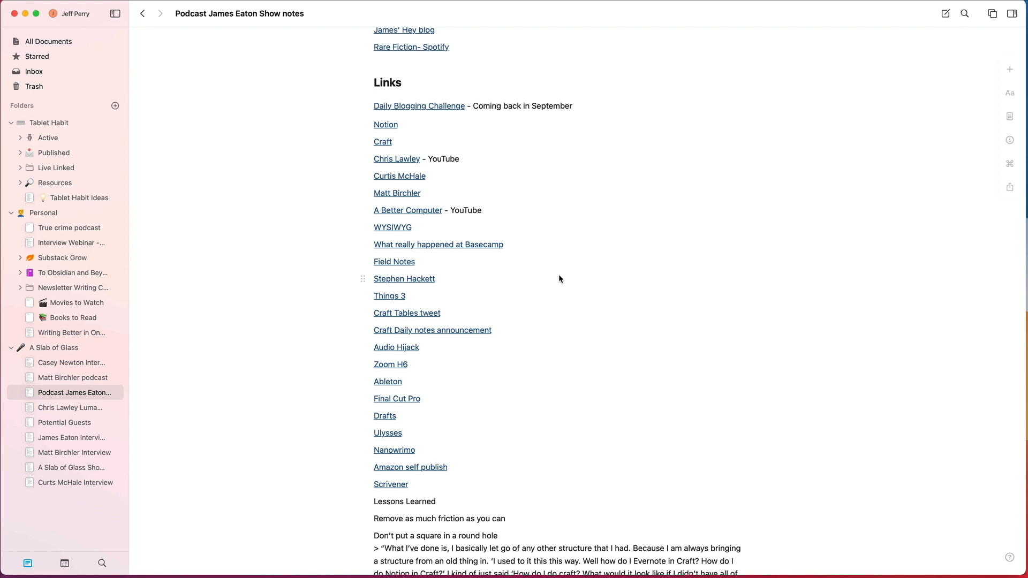
pyautogui.scroll(-2, 558, 275)
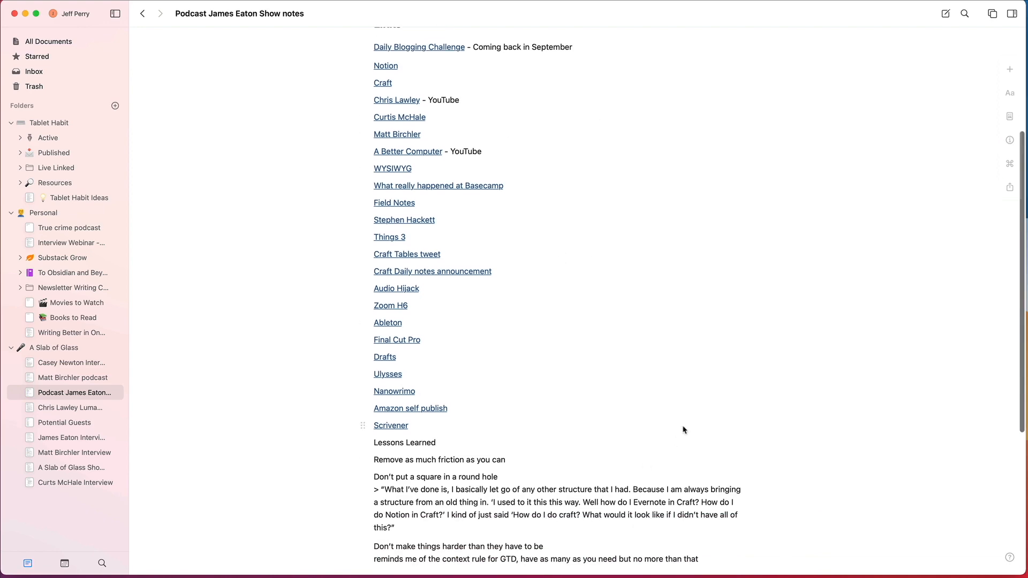
pyautogui.scroll(-5, 684, 429)
pyautogui.scroll(8, 645, 184)
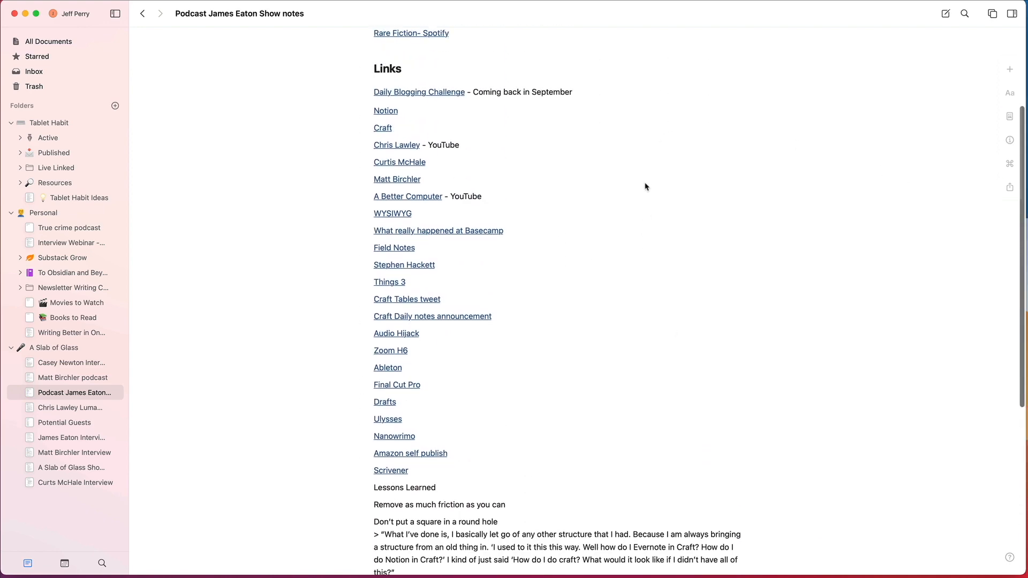
pyautogui.scroll(3, 645, 187)
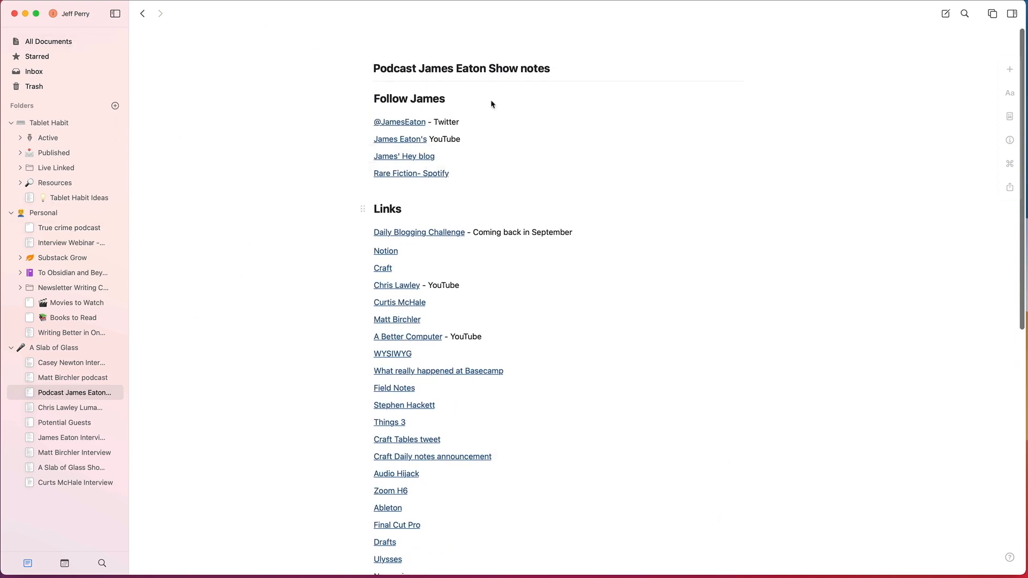
pyautogui.click(142, 14)
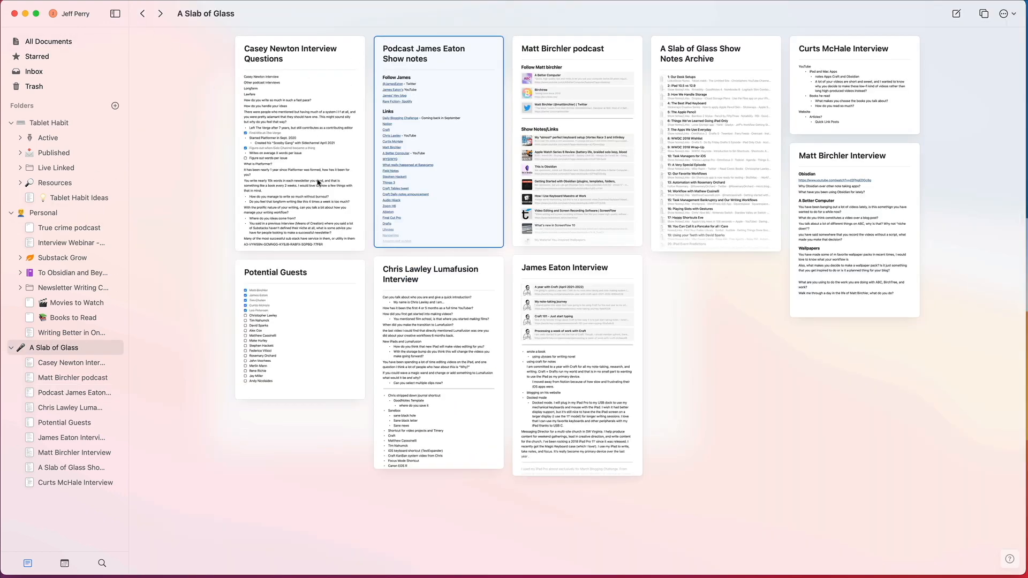
# Step: Reopen the guest's podcast show notes, look over the links, follow the Rare Fiction Spotify link and close the web page
pyautogui.click(438, 178)
pyautogui.scroll(-3, 528, 298)
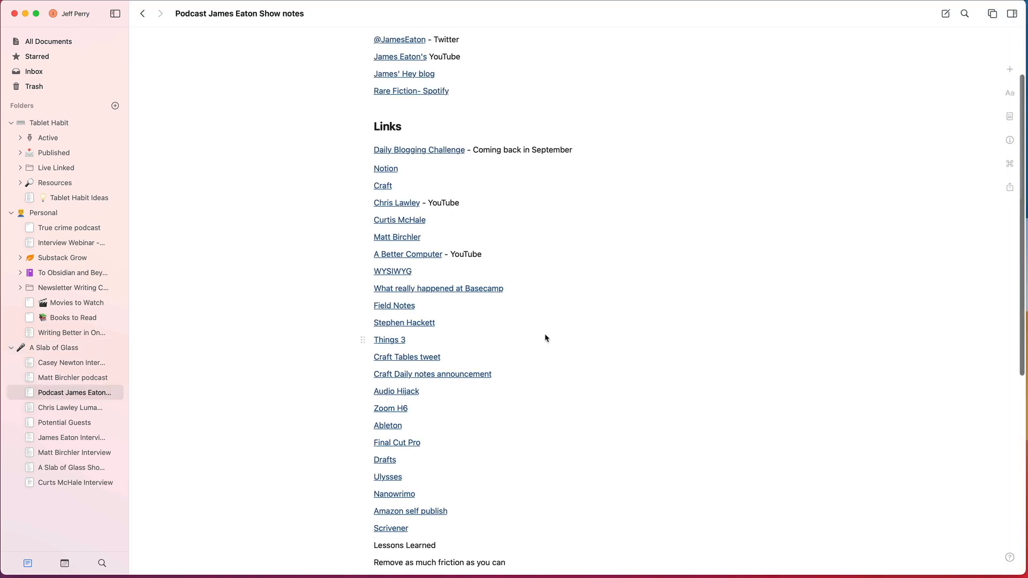
pyautogui.scroll(-2, 503, 441)
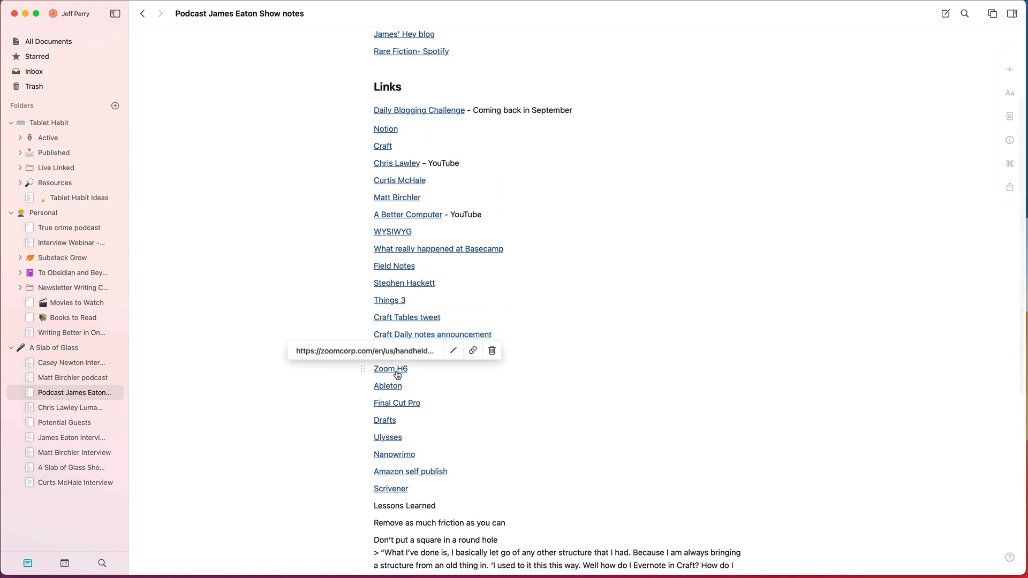
pyautogui.scroll(3, 515, 266)
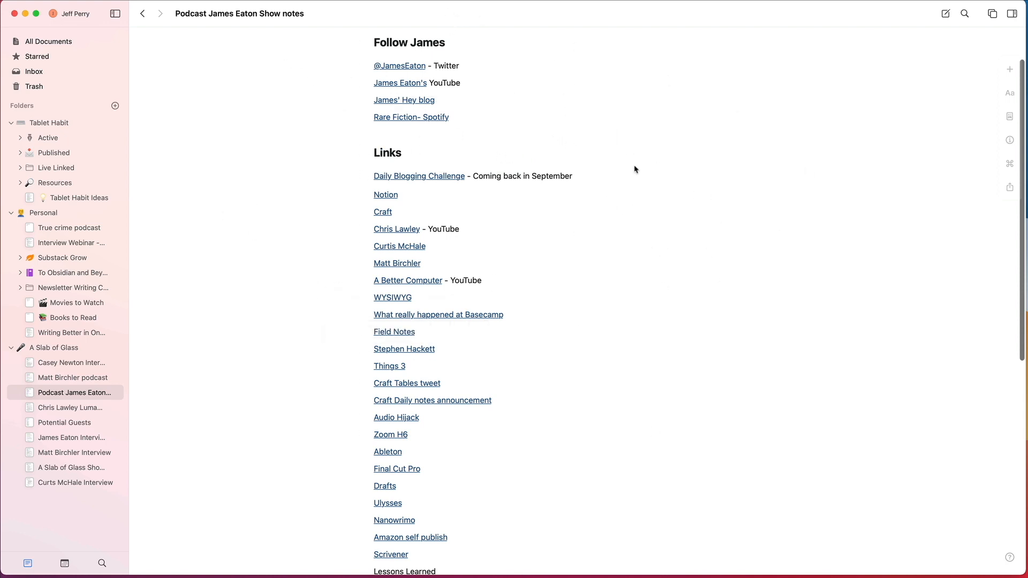
pyautogui.click(407, 118)
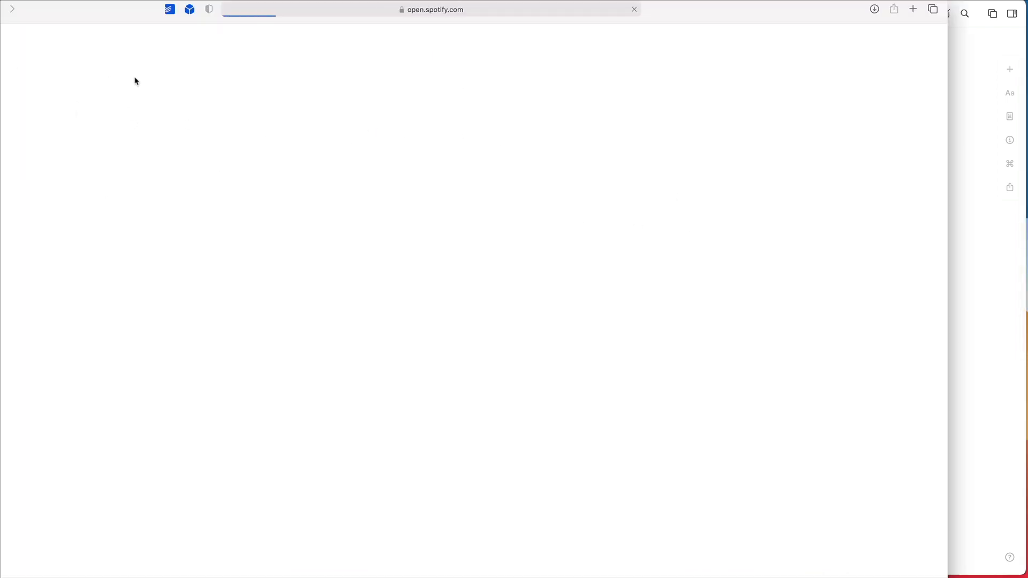
pyautogui.press('super+w')
pyautogui.click(282, 81)
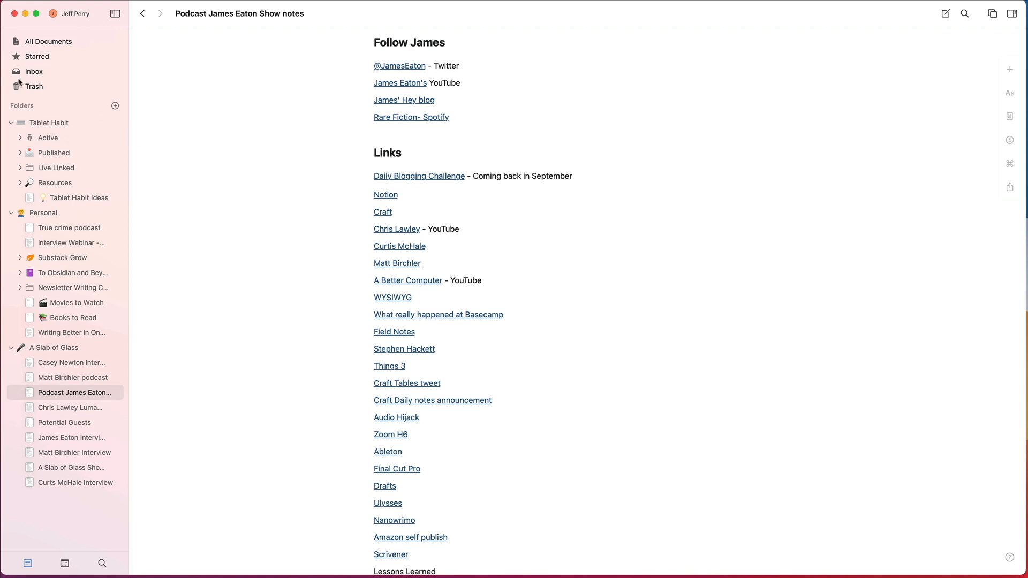
# Step: Create a subfolder named after the podcast guest inside the A Slab of Glass folder
pyautogui.click(51, 348)
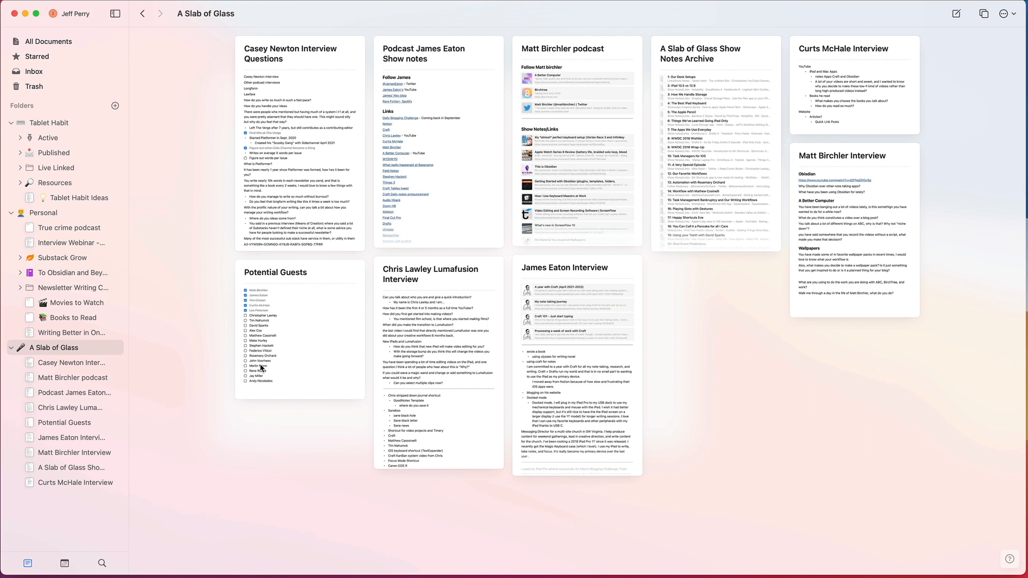
pyautogui.rightClick(80, 351)
pyautogui.click(128, 368)
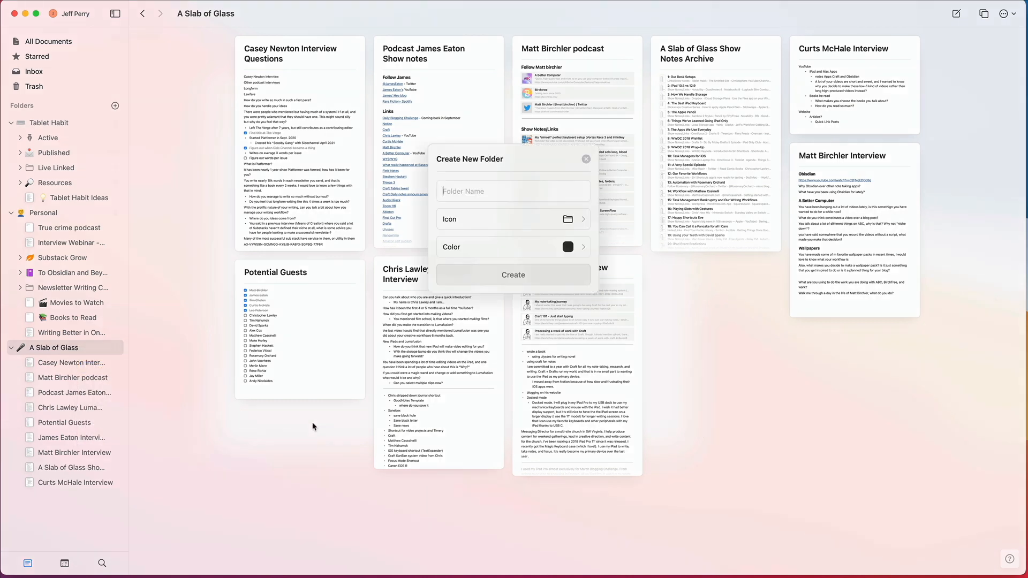
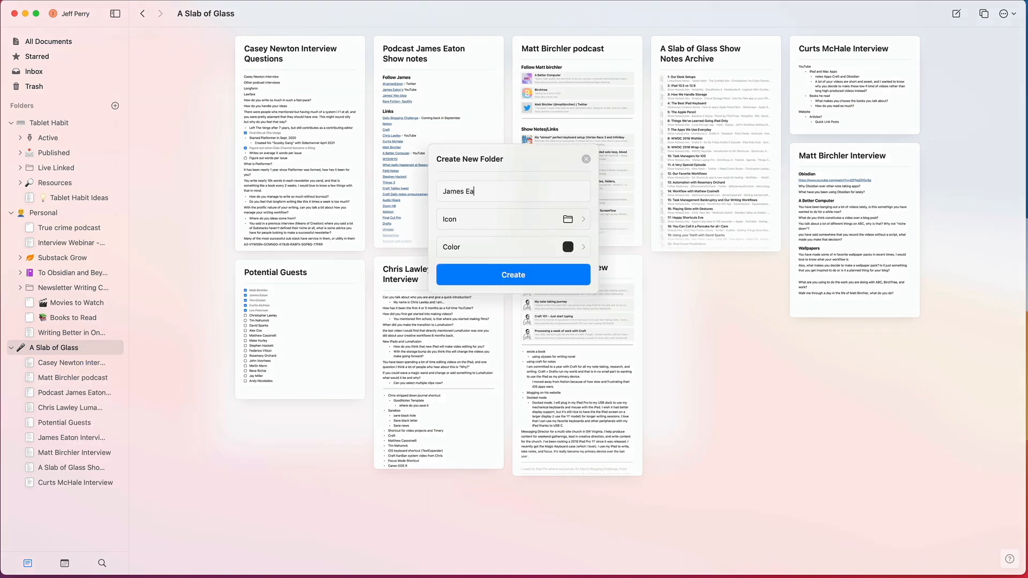
pyautogui.press('Return')
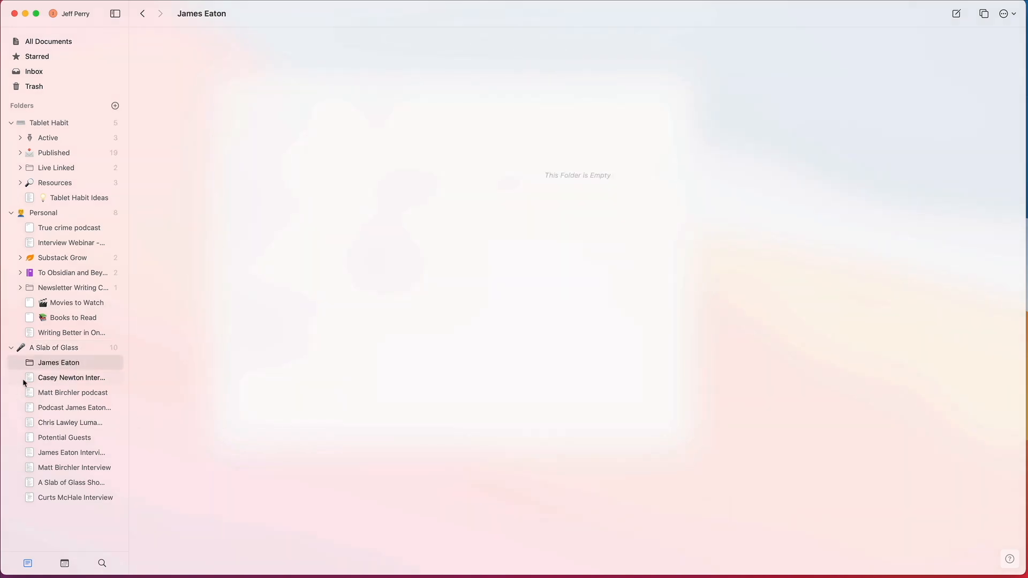
# Step: Open the same guest's interview document from the A Slab of Glass folder and view its closing paragraphs
pyautogui.click(38, 348)
pyautogui.scroll(-3, 505, 220)
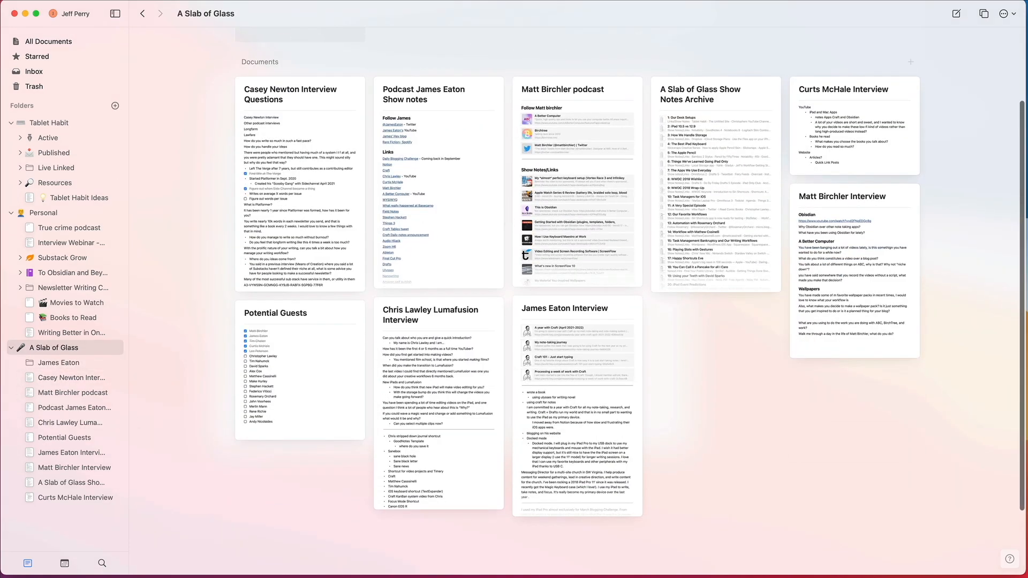
pyautogui.click(580, 315)
pyautogui.scroll(2, 665, 304)
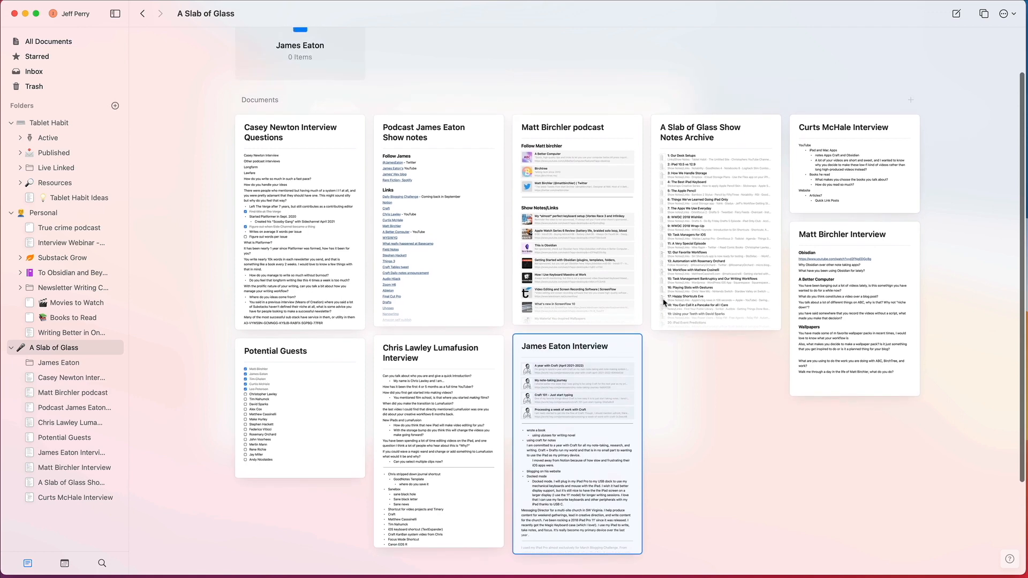
pyautogui.doubleClick(574, 346)
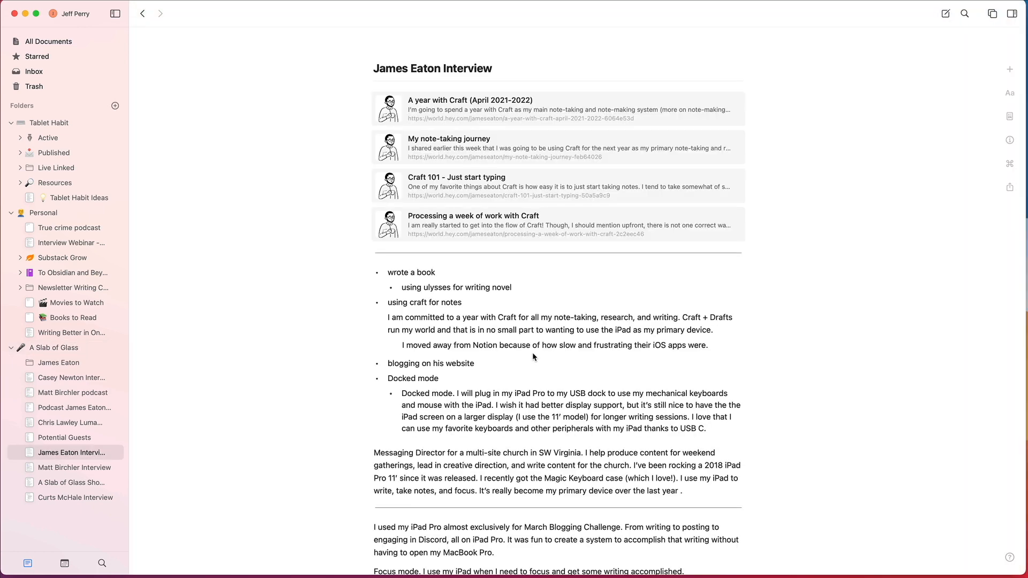
pyautogui.scroll(-4, 533, 353)
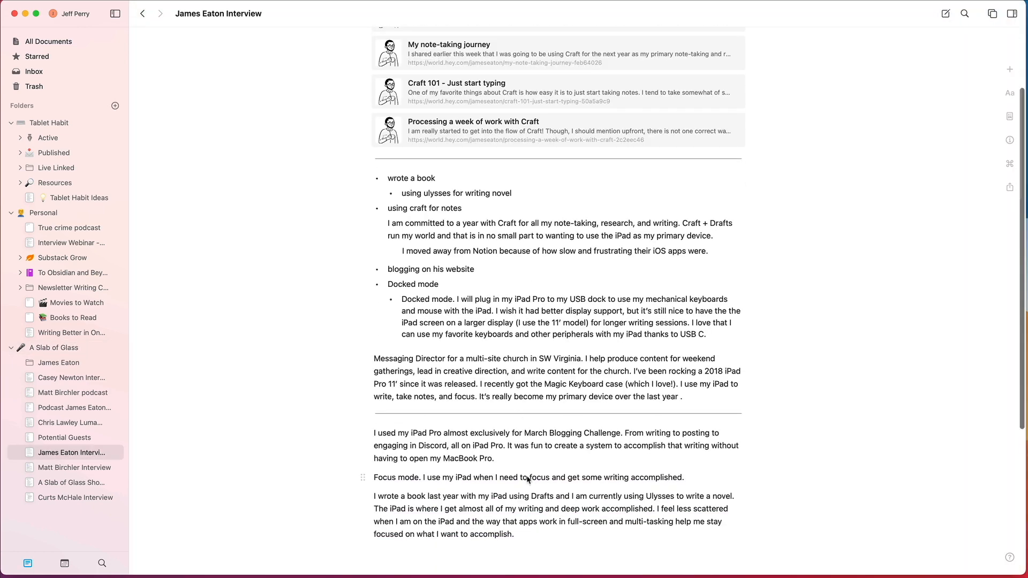
pyautogui.scroll(-3, 526, 477)
pyautogui.moveTo(529, 461); pyautogui.dragTo(564, 451)
pyautogui.press('Return')
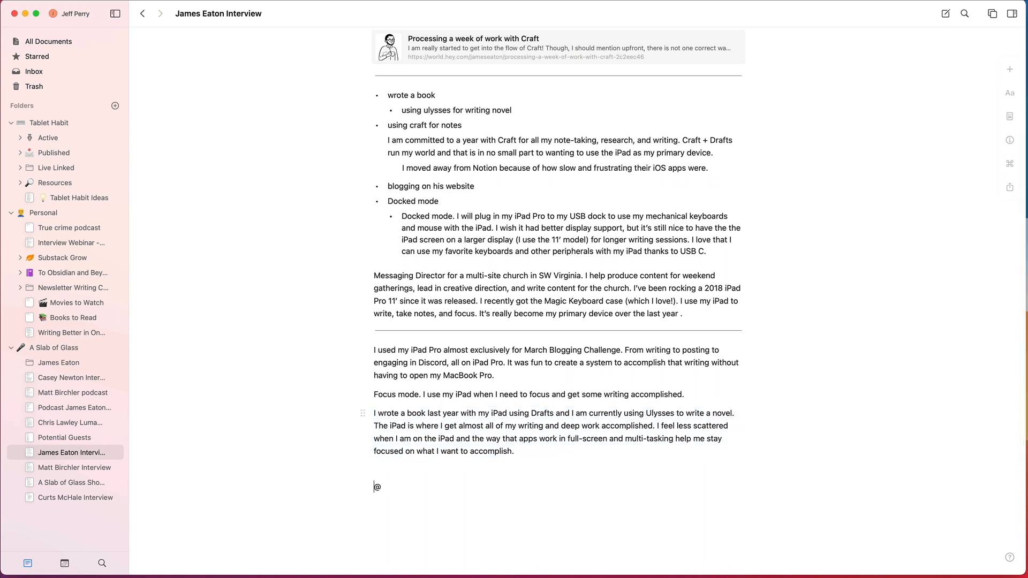
pyautogui.write('@jame')
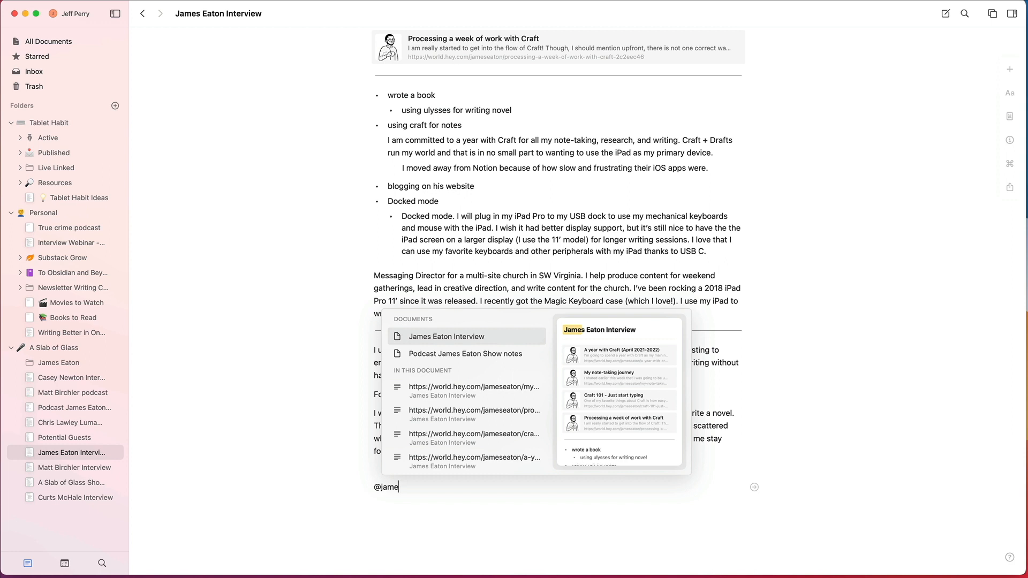
pyautogui.press('BackSpace')
pyautogui.press('BackSpace')
pyautogui.press('BackSpace')
pyautogui.press('BackSpace')
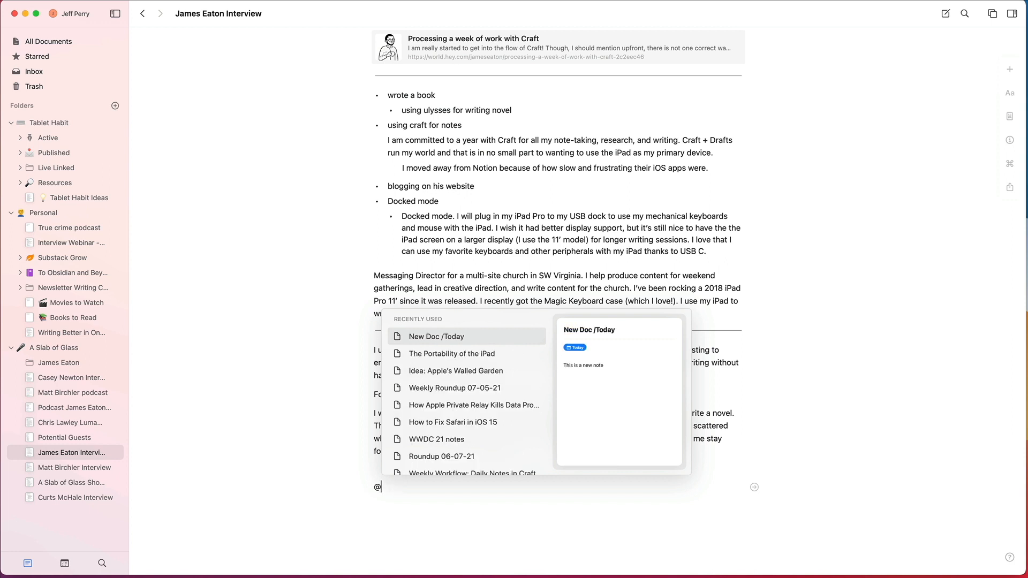
pyautogui.press('BackSpace')
pyautogui.press('Escape')
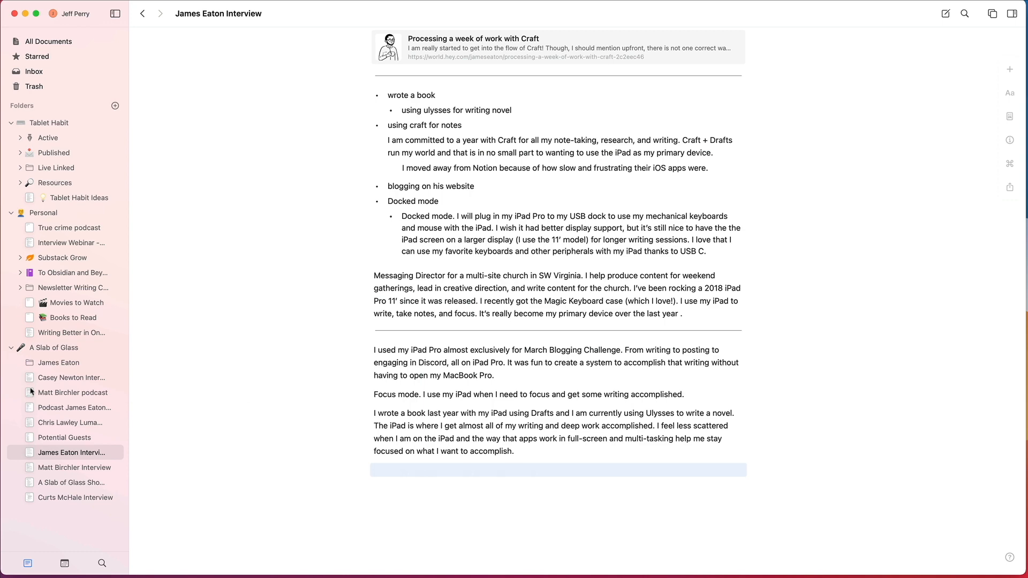
# Step: Create a new document in the A Slab of Glass folder and title it with the podcast guest's name
pyautogui.click(55, 348)
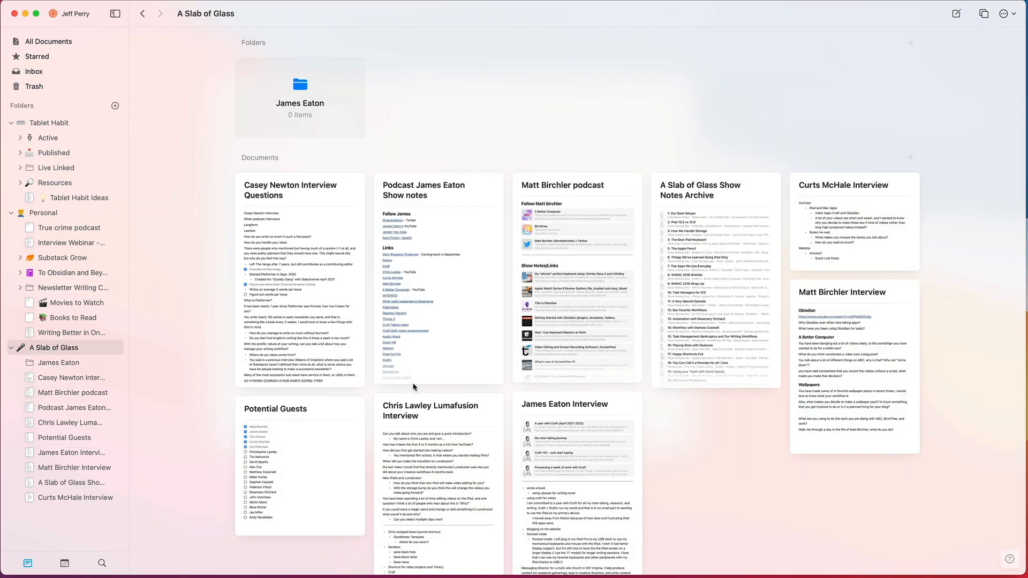
pyautogui.press('super+n')
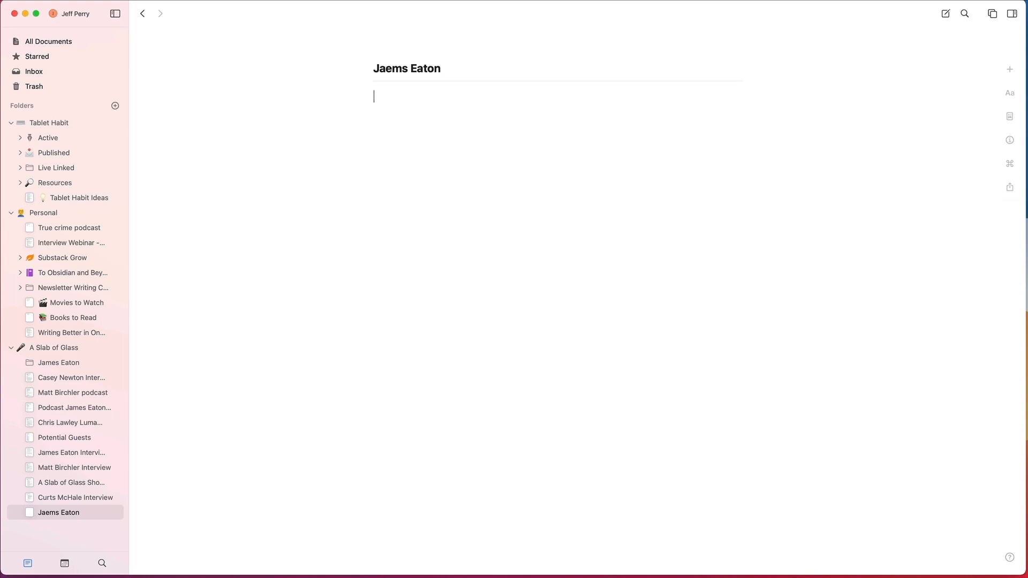
pyautogui.press('Return')
# Step: Insert a mention link to the guest's interview document in the new document's body and start an empty line below it
pyautogui.write('@James')
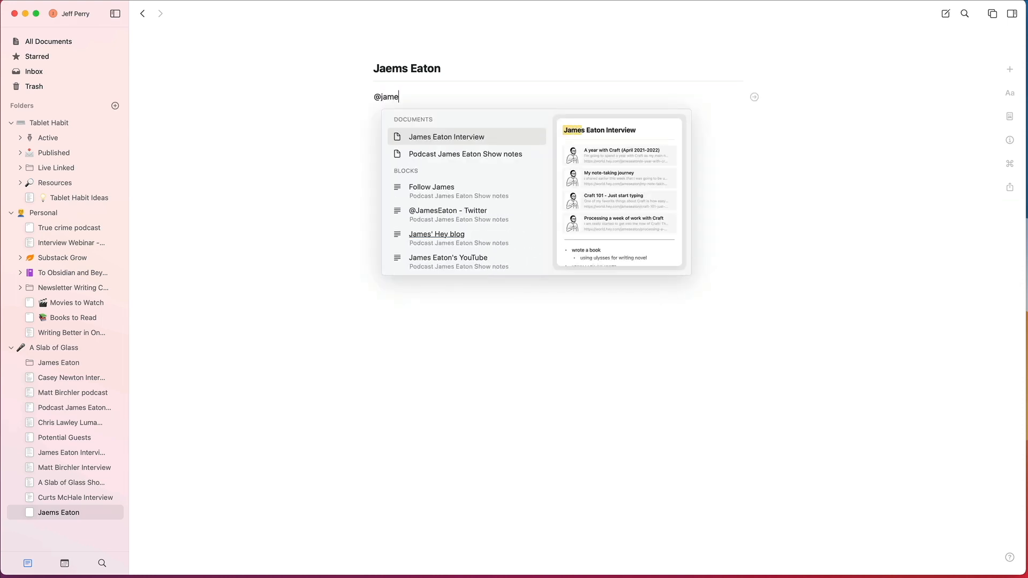
pyautogui.press('Return')
pyautogui.press('Return')
pyautogui.write('Tri')
pyautogui.press('BackSpace')
pyautogui.press('BackSpace')
pyautogui.press('BackSpace')
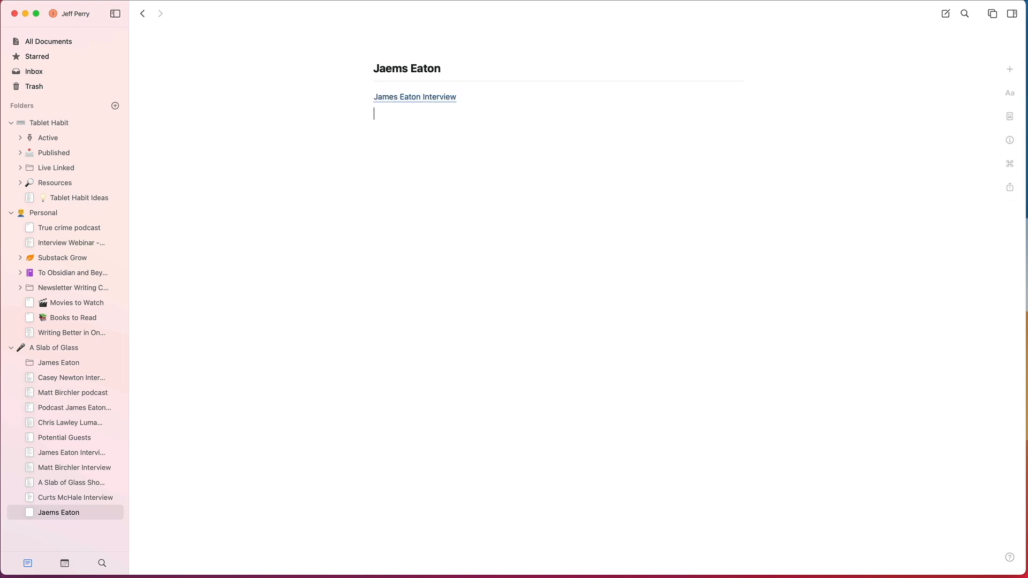
# Step: Insert a mention link to the guest's podcast show notes document on the line below the interview link
pyautogui.write('@james')
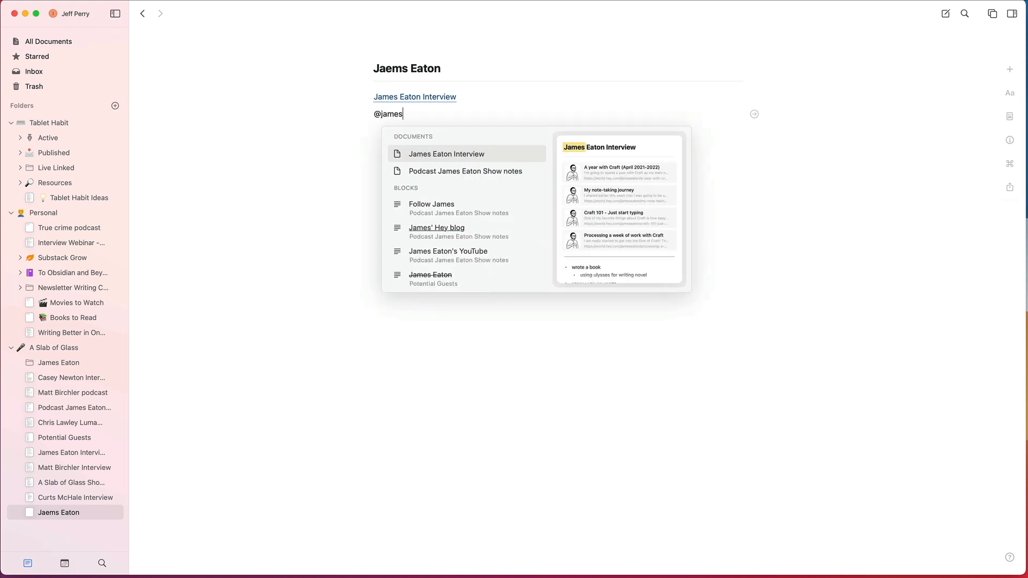
pyautogui.press('Down')
pyautogui.press('Return')
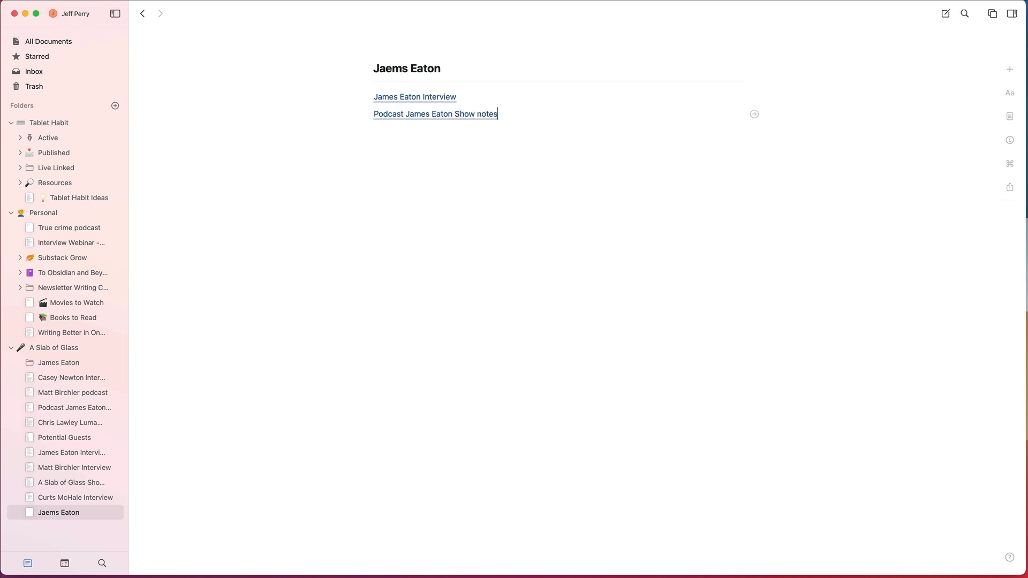
pyautogui.press('Return')
# Step: Correct the misspelled first name of the guest in the new document's title
pyautogui.click(409, 68)
pyautogui.press('BackSpace')
pyautogui.press('BackSpace')
pyautogui.press('BackSpace')
pyautogui.write('mes')
pyautogui.click(489, 148)
# Step: Delete the guest's empty subfolder from the A Slab of Glass folder
pyautogui.rightClick(70, 363)
pyautogui.click(86, 451)
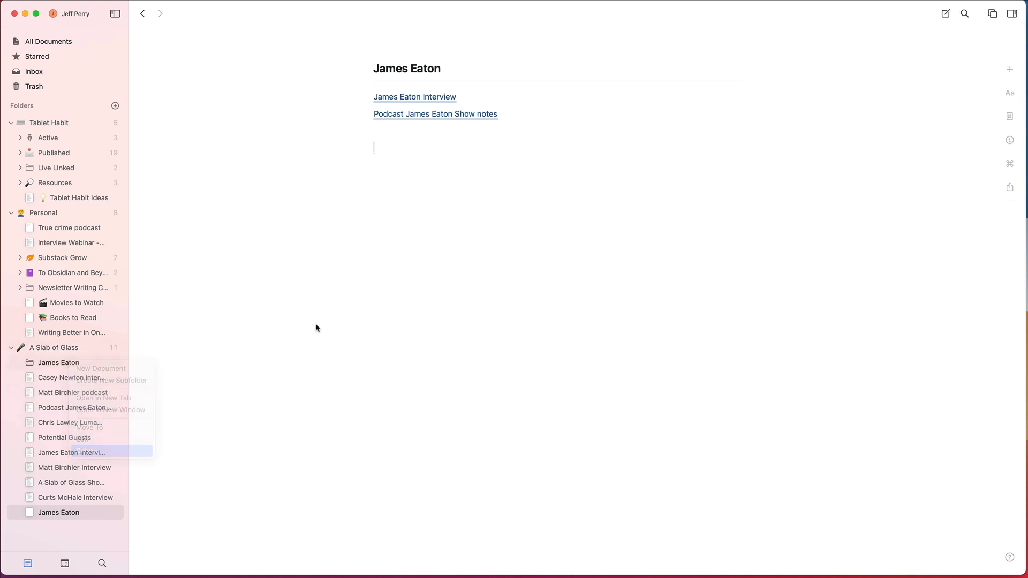
pyautogui.click(535, 330)
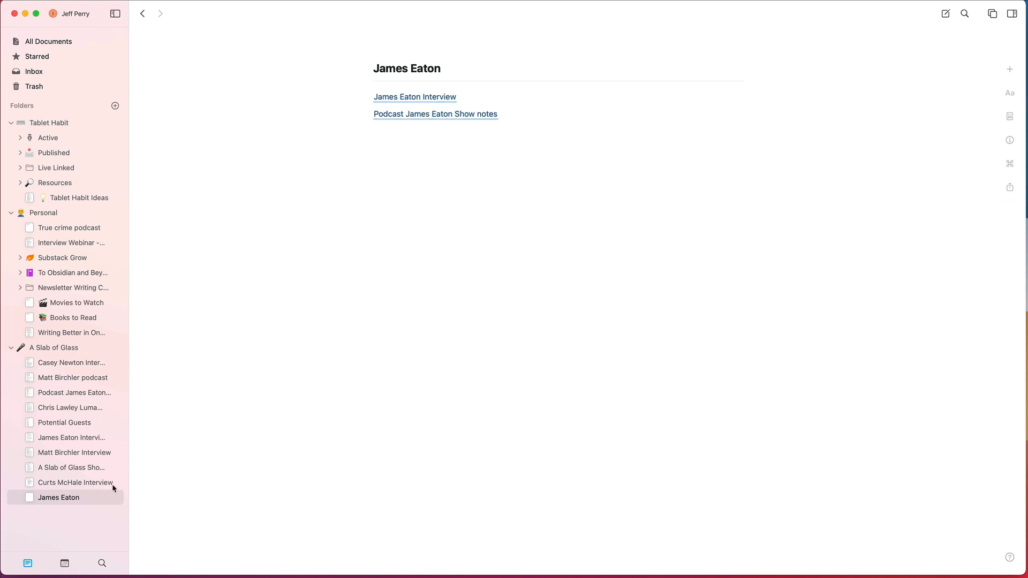
# Step: Open the interview document through its link and expand the guest's entry in its backlinks
pyautogui.click(417, 96)
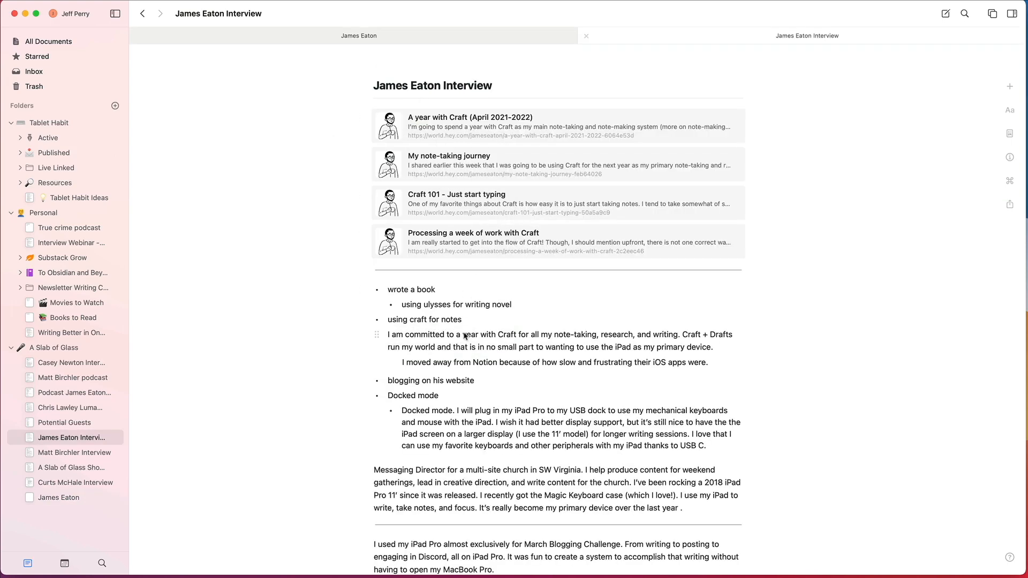
pyautogui.click(390, 290)
pyautogui.scroll(-10, 435, 304)
pyautogui.click(431, 363)
pyautogui.click(383, 391)
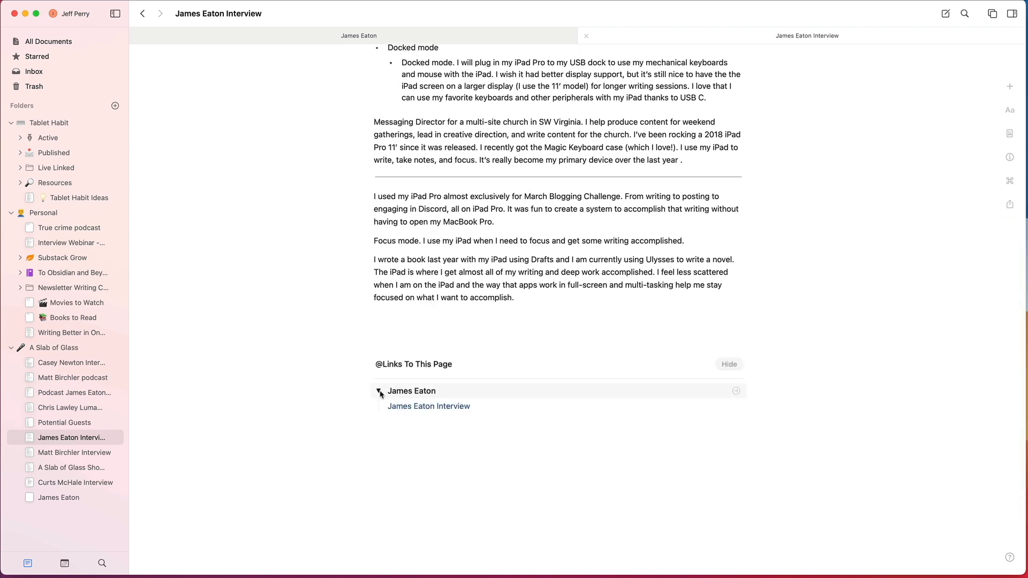
# Step: Review the interview document, collapse the guest's backlink entry and follow it to the guest's document
pyautogui.scroll(2, 421, 381)
pyautogui.scroll(-3, 421, 381)
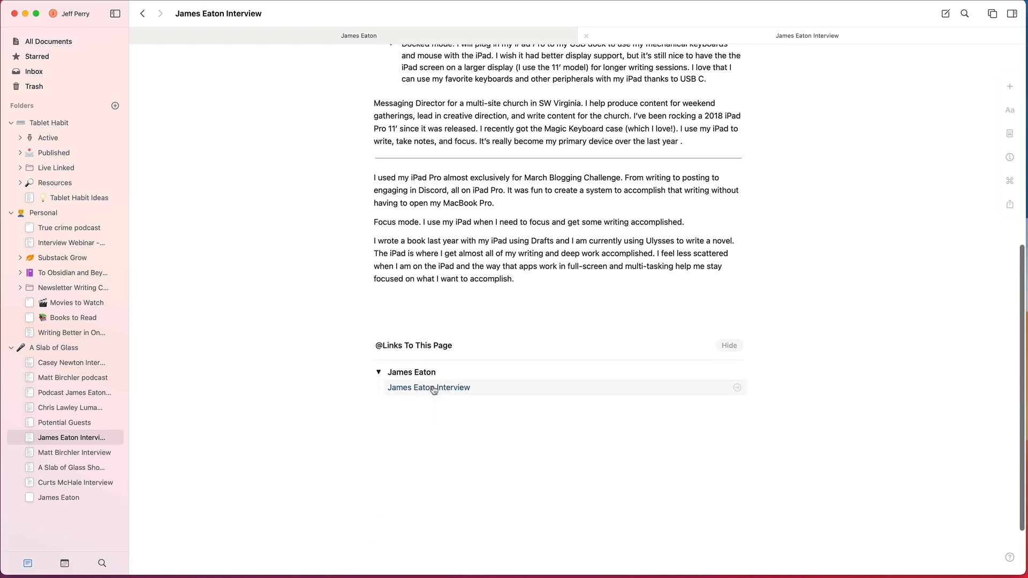
pyautogui.scroll(2, 452, 364)
pyautogui.scroll(10, 451, 337)
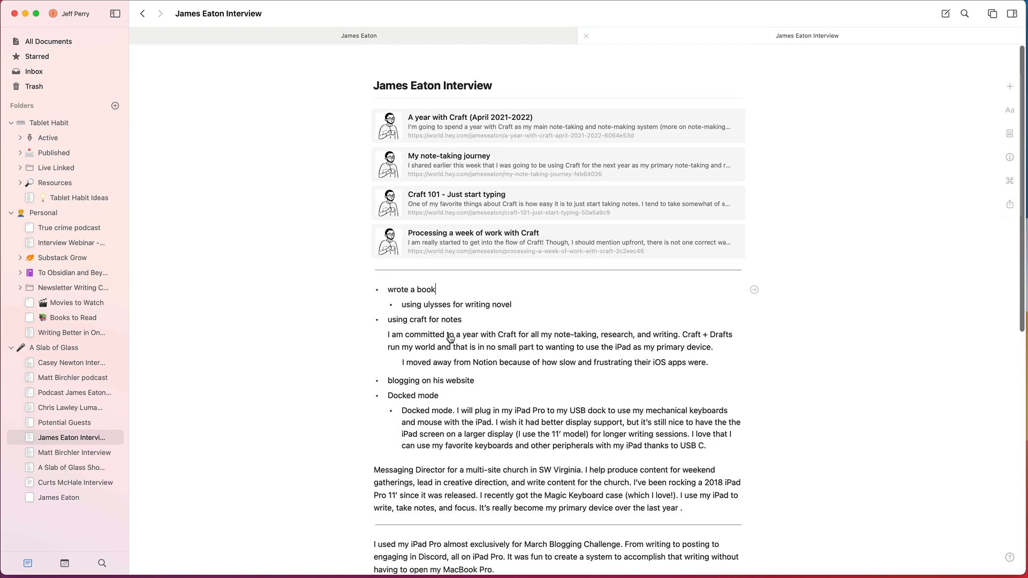
pyautogui.scroll(-13, 451, 338)
pyautogui.click(412, 339)
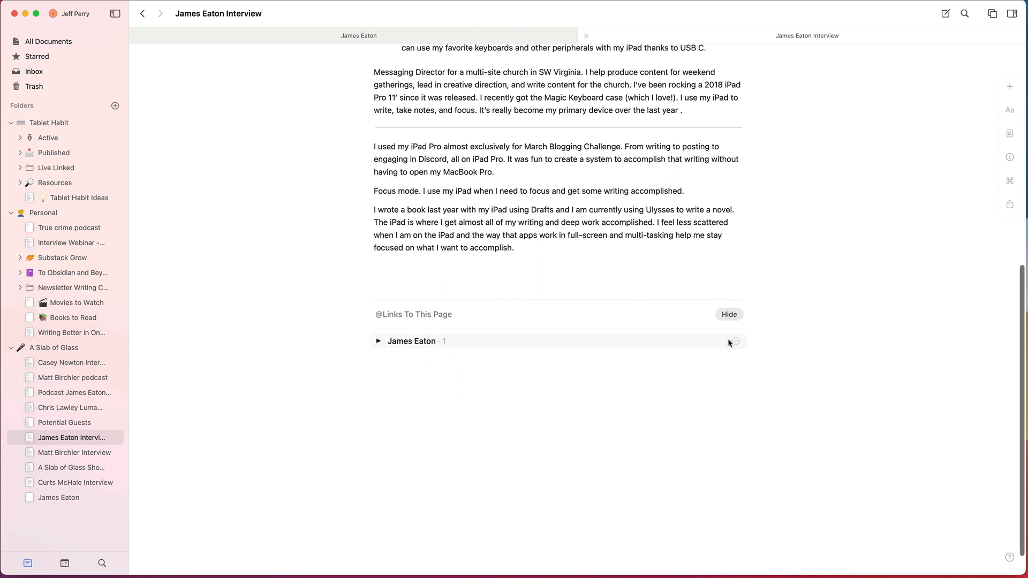
pyautogui.click(736, 341)
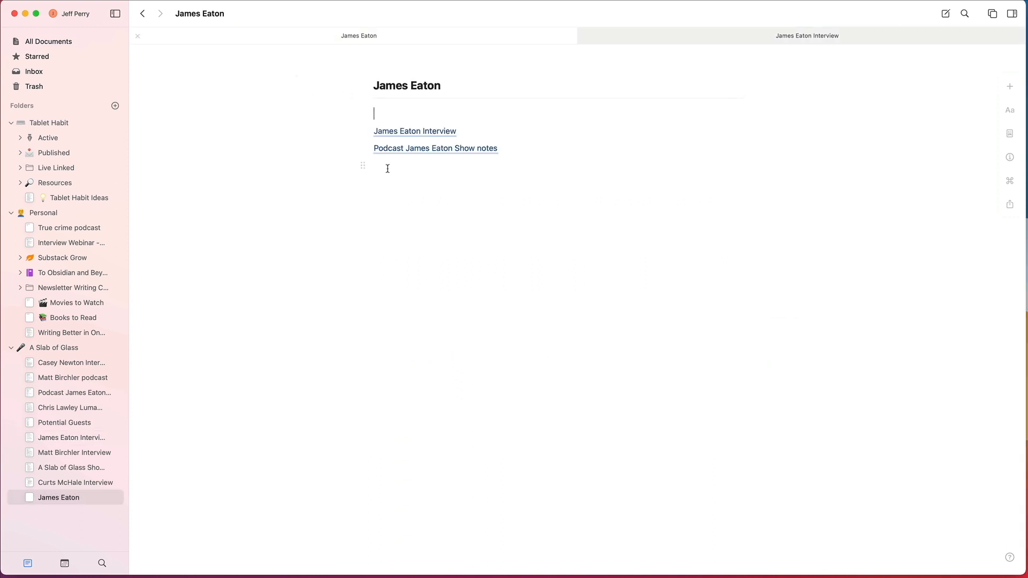
# Step: Start a new line under the show notes link in the guest's document, leaving one blank line between them
pyautogui.click(405, 221)
pyautogui.click(405, 222)
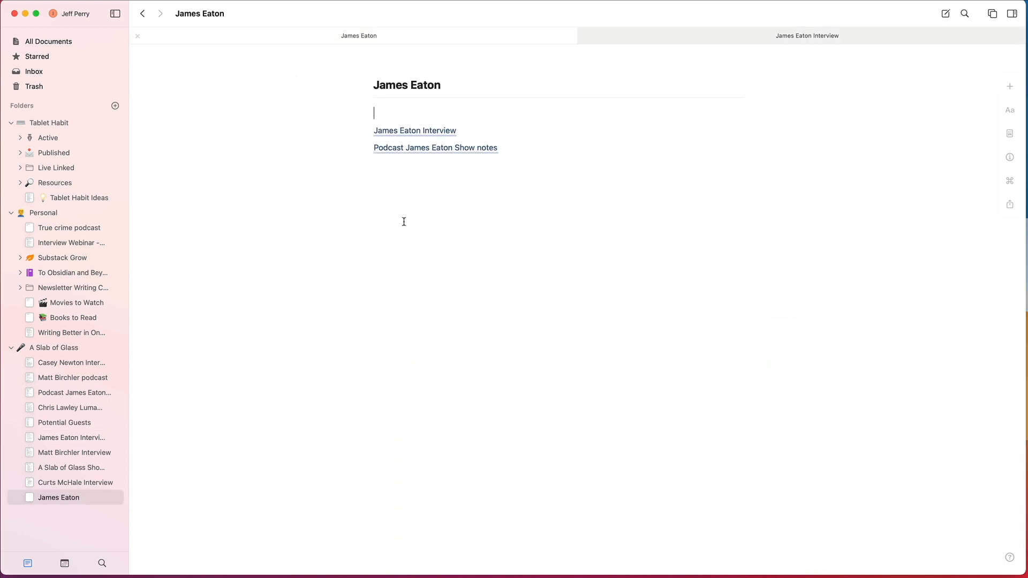
pyautogui.click(532, 143)
pyautogui.press('Return')
pyautogui.press('Return')
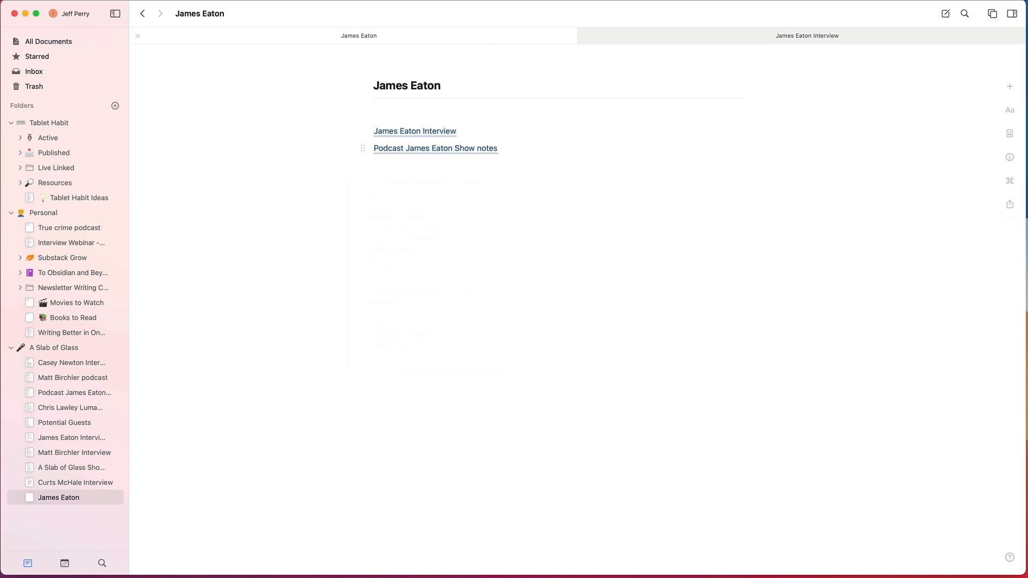
# Step: Write the line "Band: Rare Fiction" and clear it again
pyautogui.write('Band: Rare Fiction')
pyautogui.hotkey('alt', 'shift', 'Left')
pyautogui.hotkey('alt', 'shift', 'Left')
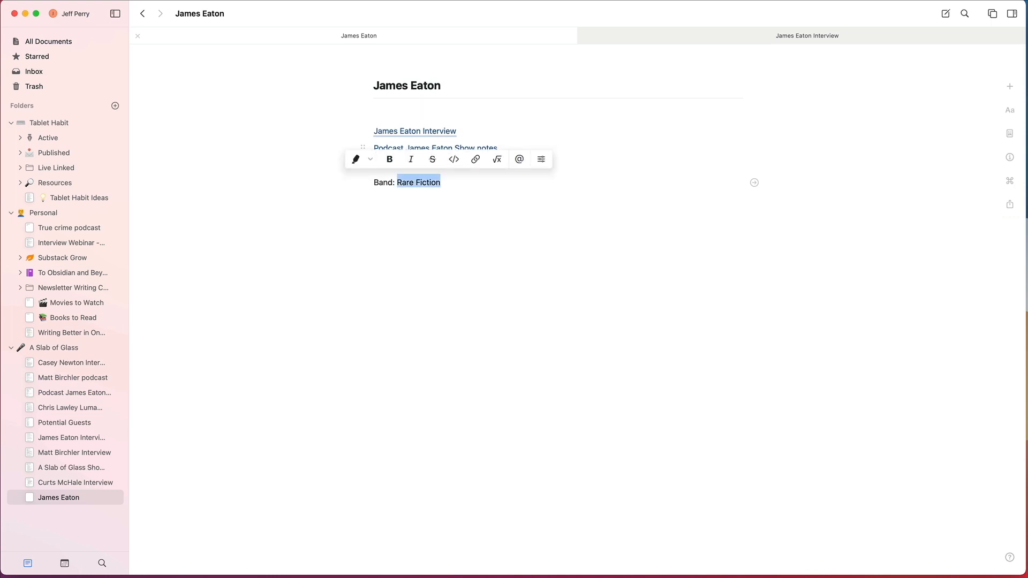
pyautogui.click(496, 230)
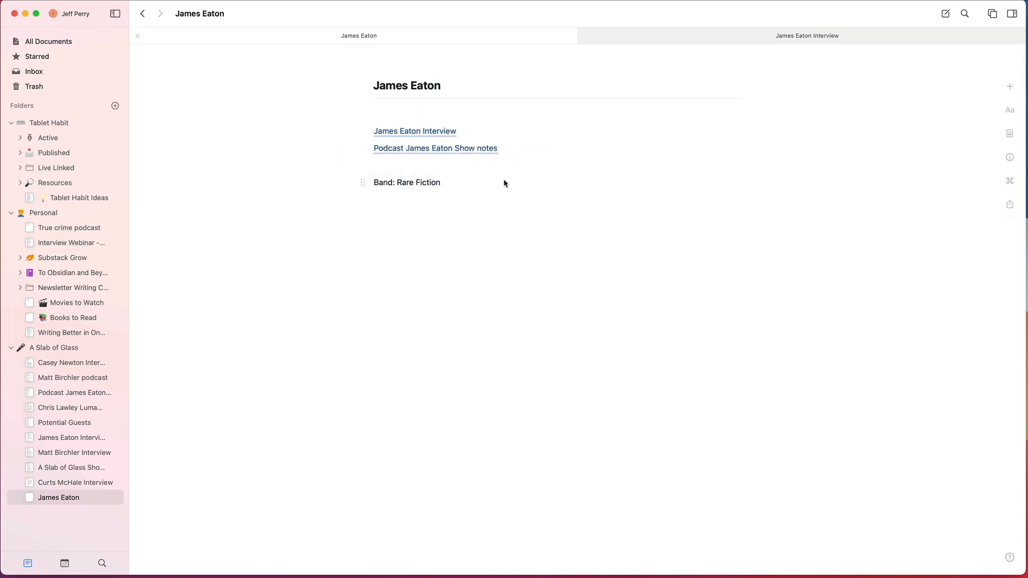
pyautogui.moveTo(504, 182); pyautogui.dragTo(453, 183)
pyautogui.click(465, 183)
pyautogui.press('BackSpace')
pyautogui.press('BackSpace')
pyautogui.press('BackSpace')
pyautogui.press('BackSpace')
pyautogui.press('BackSpace')
pyautogui.press('BackSpace')
pyautogui.press('BackSpace')
pyautogui.press('BackSpace')
pyautogui.press('BackSpace')
pyautogui.press('BackSpace')
pyautogui.press('BackSpace')
pyautogui.press('BackSpace')
pyautogui.press('BackSpace')
pyautogui.press('BackSpace')
pyautogui.press('BackSpace')
pyautogui.press('BackSpace')
pyautogui.press('BackSpace')
pyautogui.press('BackSpace')
# Step: Insert a mention link to the "Rare Fiction- Spotify" block from the show notes, searching for "rare"
pyautogui.write('@rare')
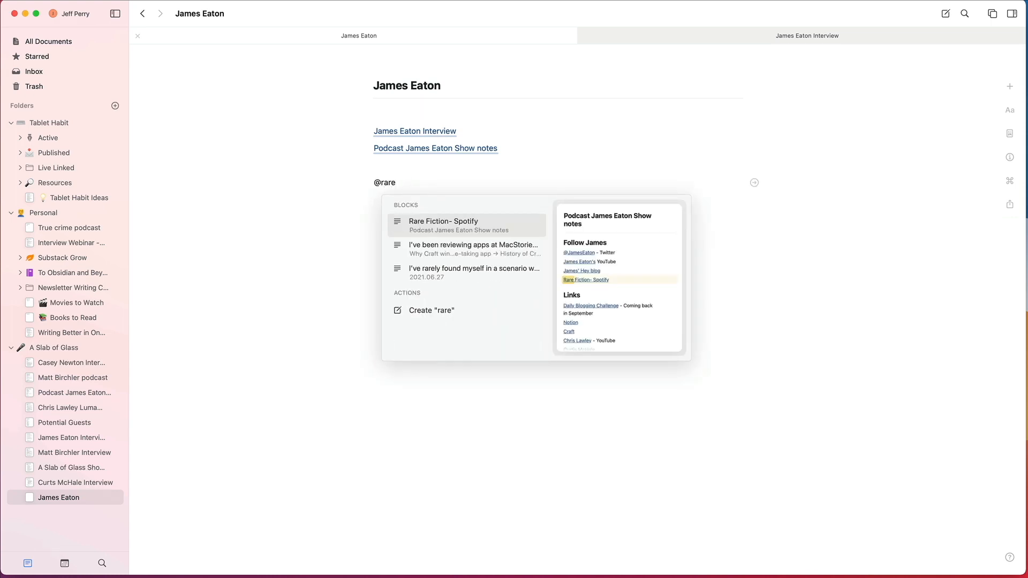
pyautogui.press('Return')
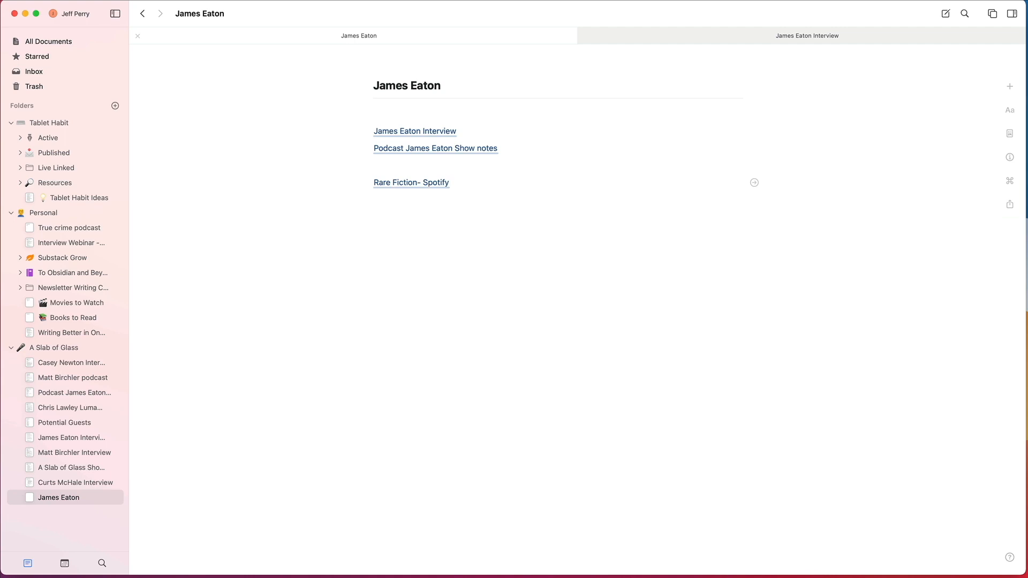
# Step: Open the Rare Fiction- Spotify line as its own page, preview the link's source and return to the guest's document
pyautogui.click(755, 183)
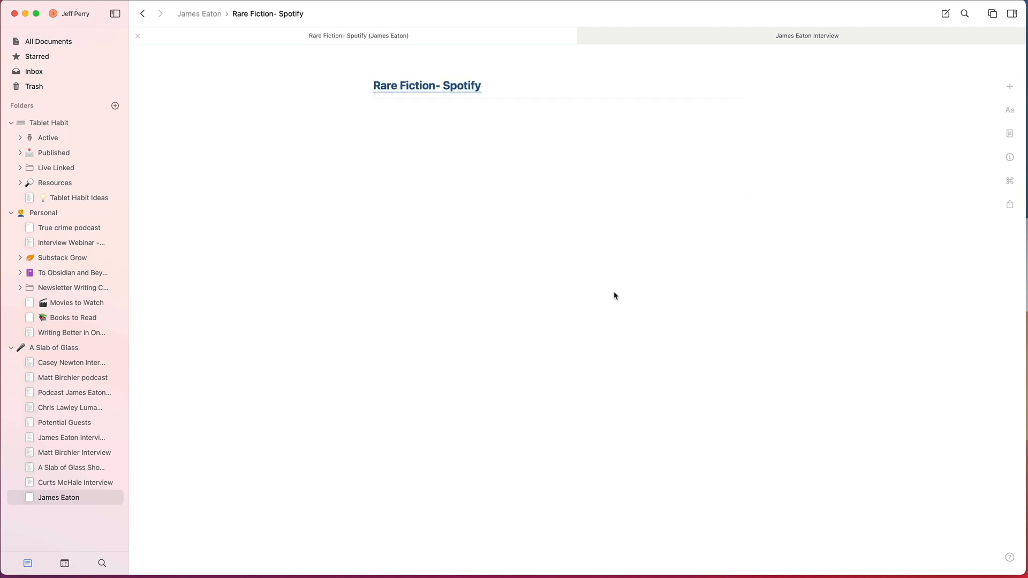
pyautogui.moveTo(428, 86)
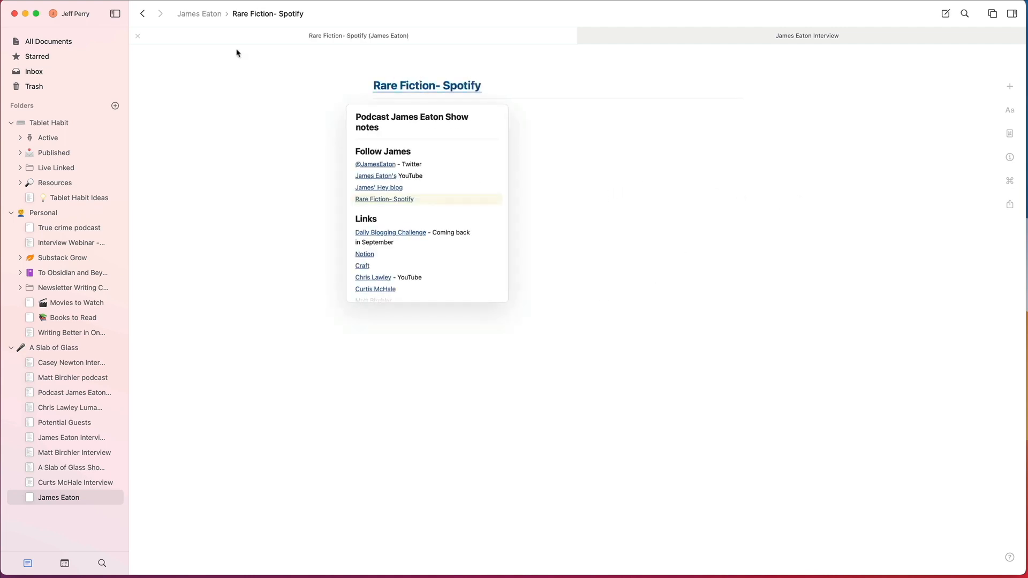
pyautogui.click(143, 14)
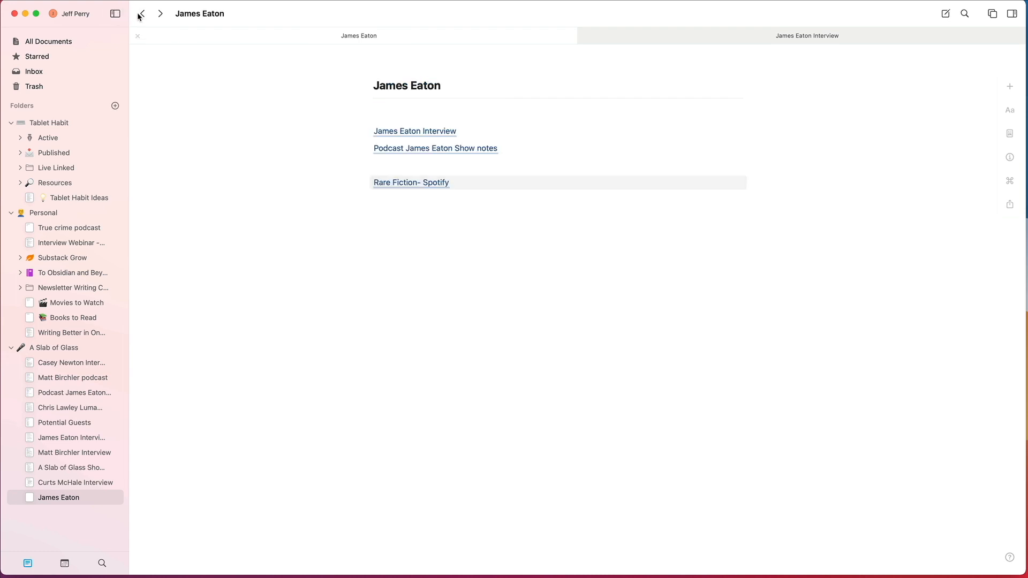
# Step: Open the Rare Fiction link's Spotify page in the web browser and close that page
pyautogui.click(419, 183)
pyautogui.click(391, 192)
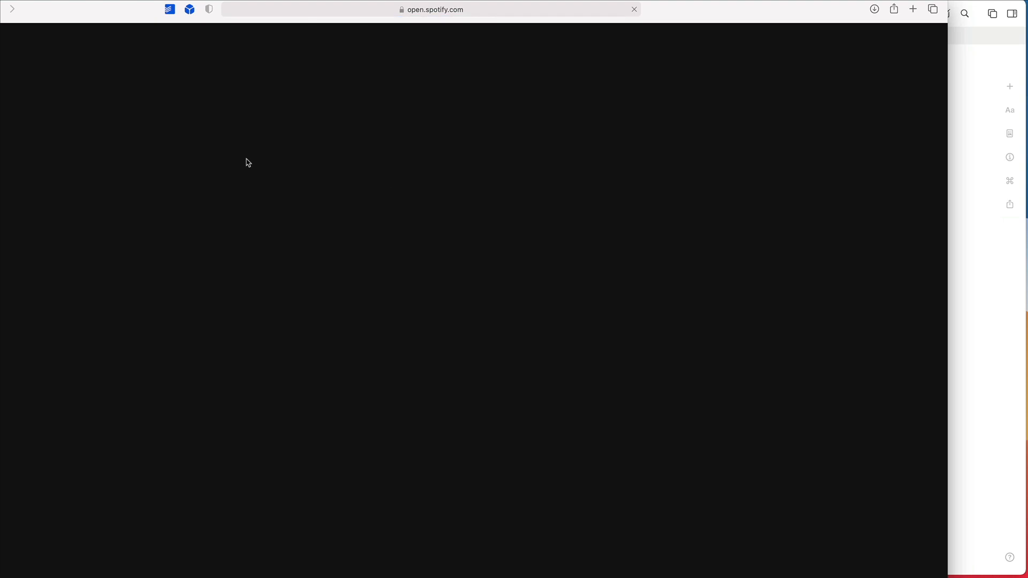
pyautogui.press('super+w')
# Step: Open the show notes document at the Rare Fiction block, look through its links and lessons, and close its tab
pyautogui.click(563, 225)
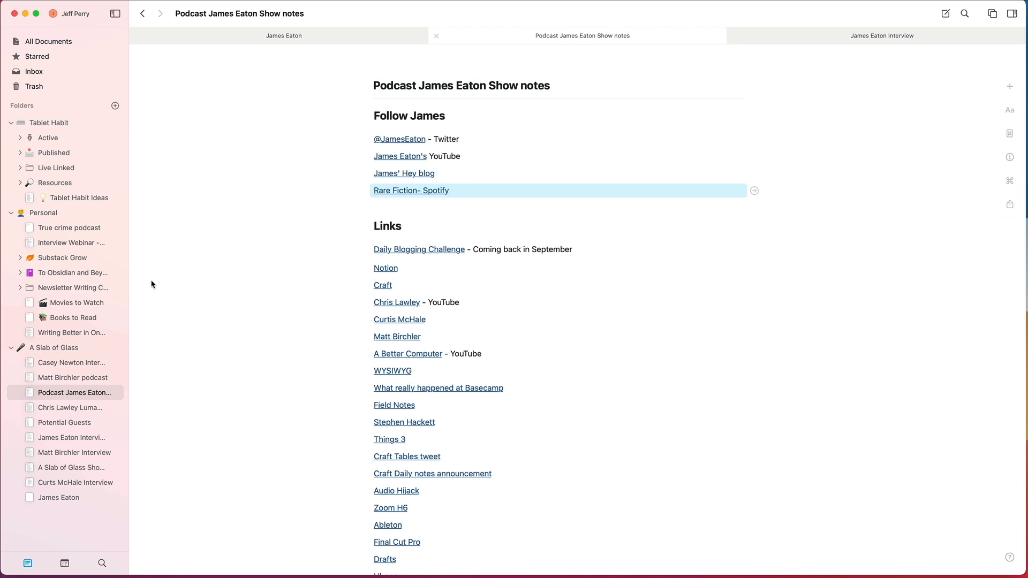
pyautogui.click(291, 234)
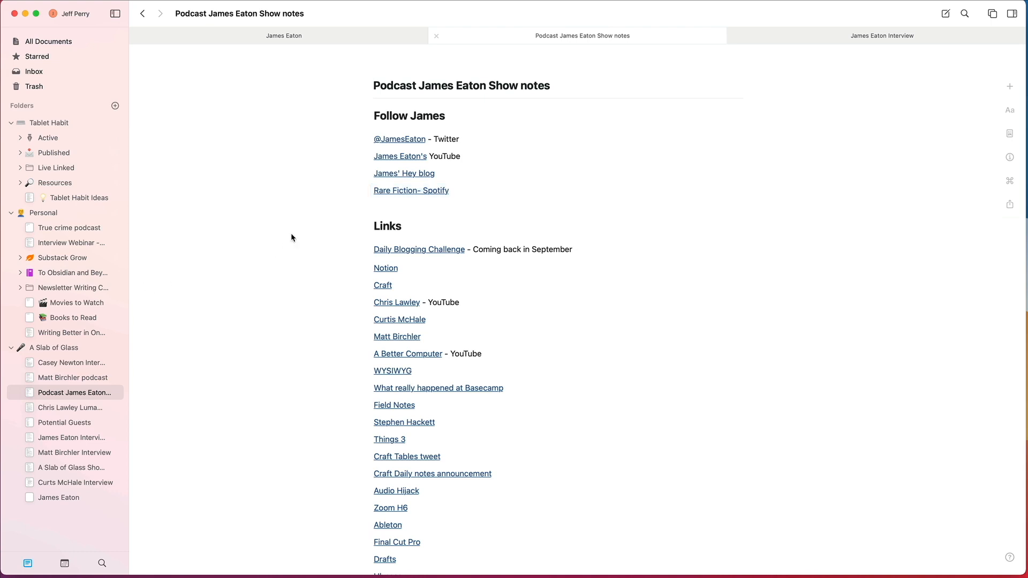
pyautogui.scroll(-5, 285, 244)
pyautogui.scroll(-4, 286, 245)
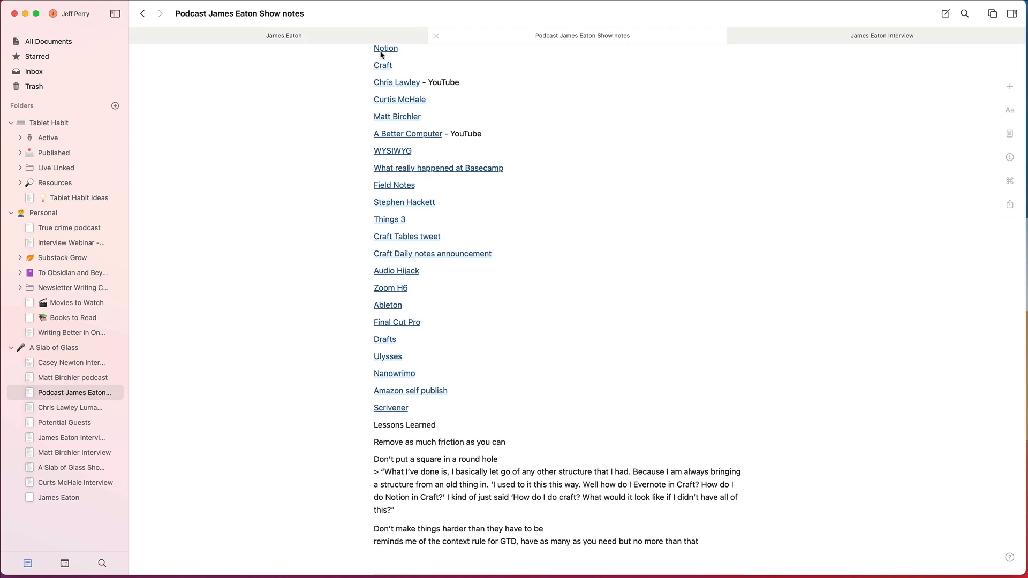
pyautogui.click(436, 36)
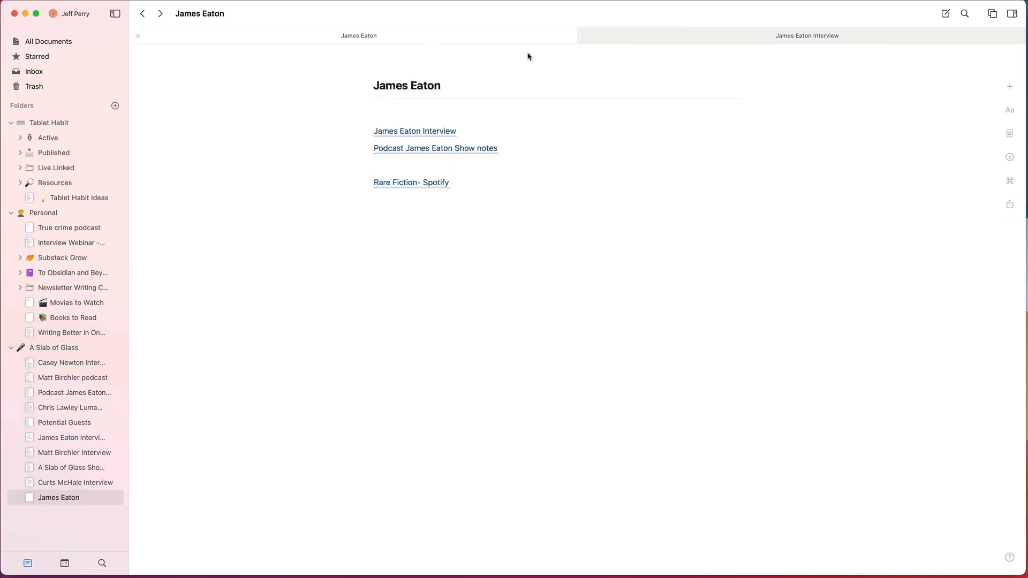
# Step: Check the linked articles at the start of the interview document and return to the guest's document
pyautogui.click(645, 39)
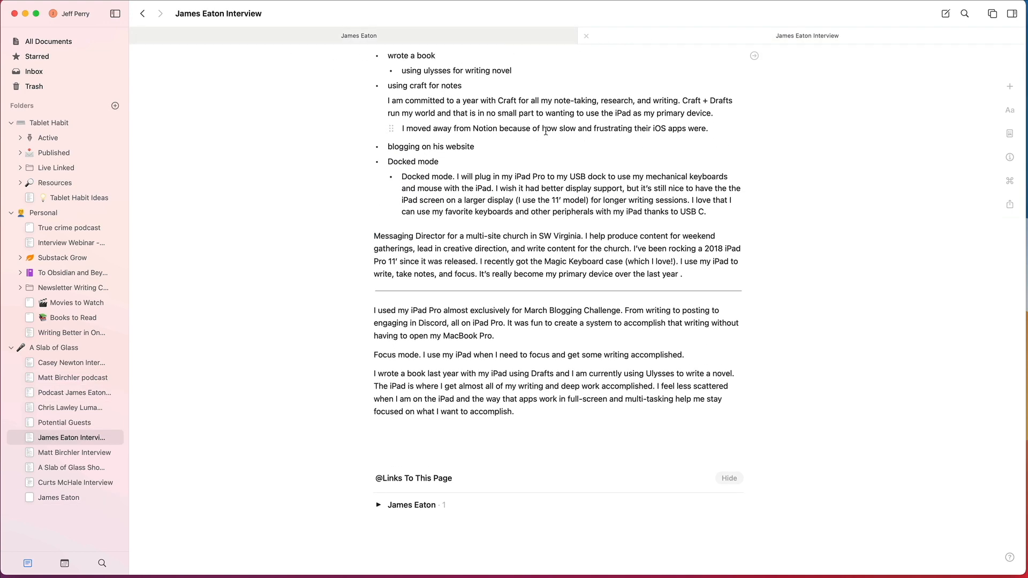
pyautogui.scroll(5, 544, 134)
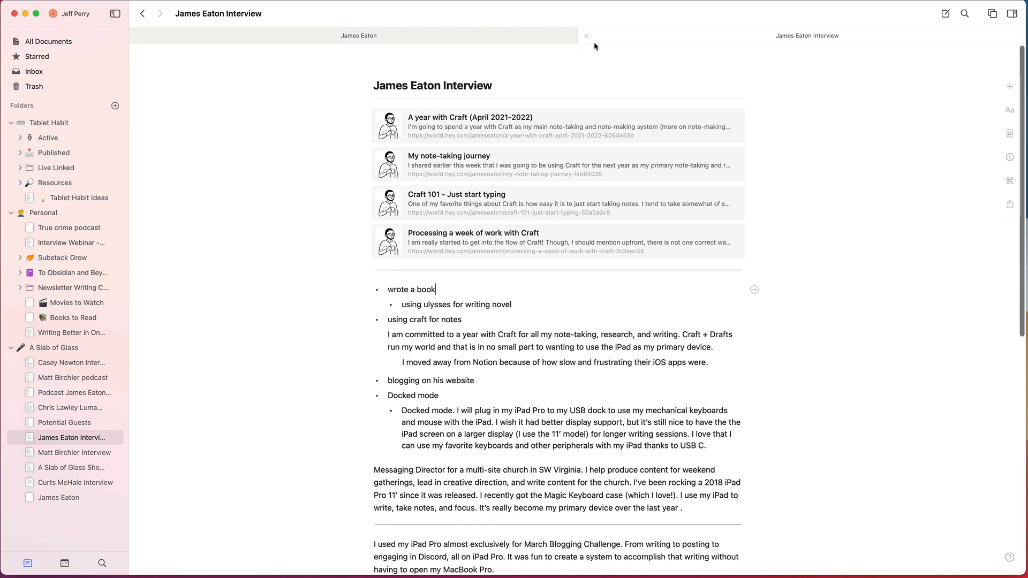
pyautogui.click(520, 36)
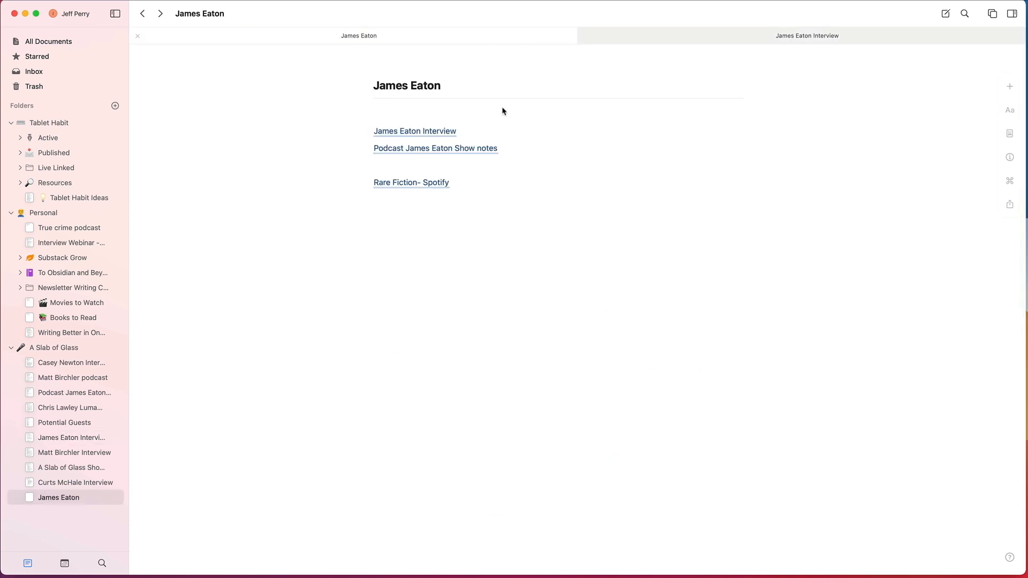
# Step: Add a mention link to the interview document's article on a year with Craft below the Rare Fiction link, searching for "a year with"
pyautogui.click(479, 199)
pyautogui.write('@a ye')
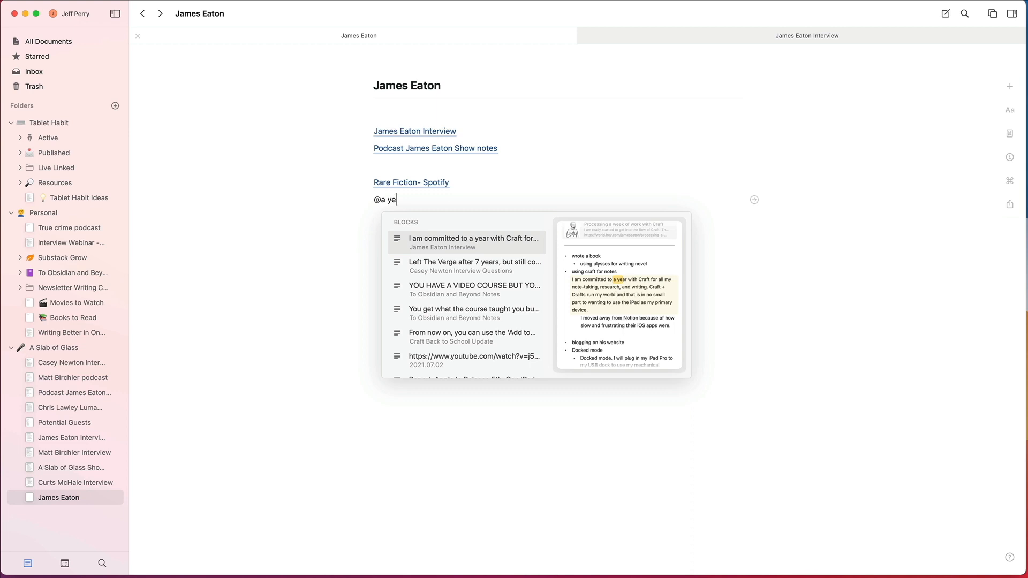
pyautogui.write('ar with')
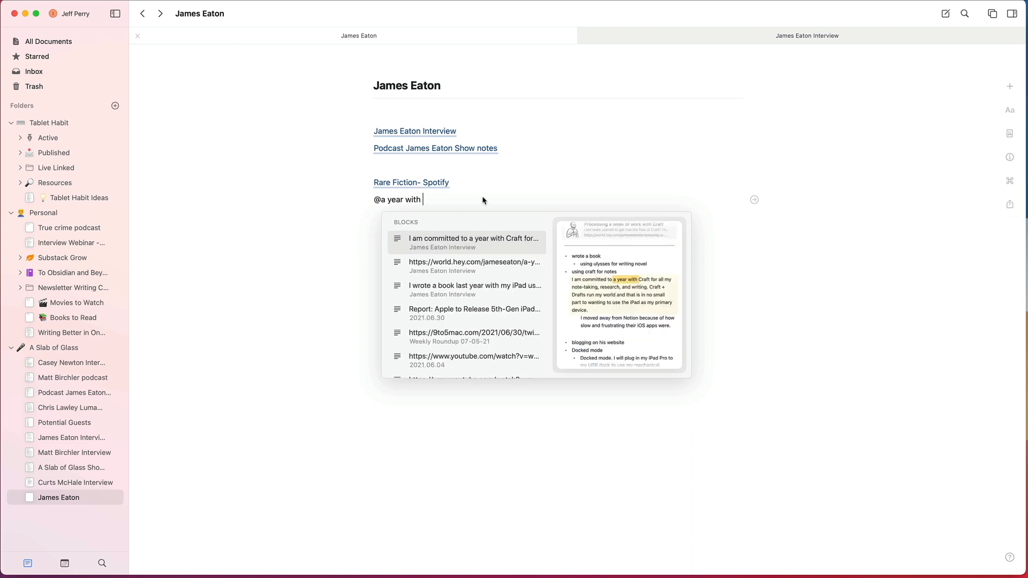
pyautogui.click(483, 268)
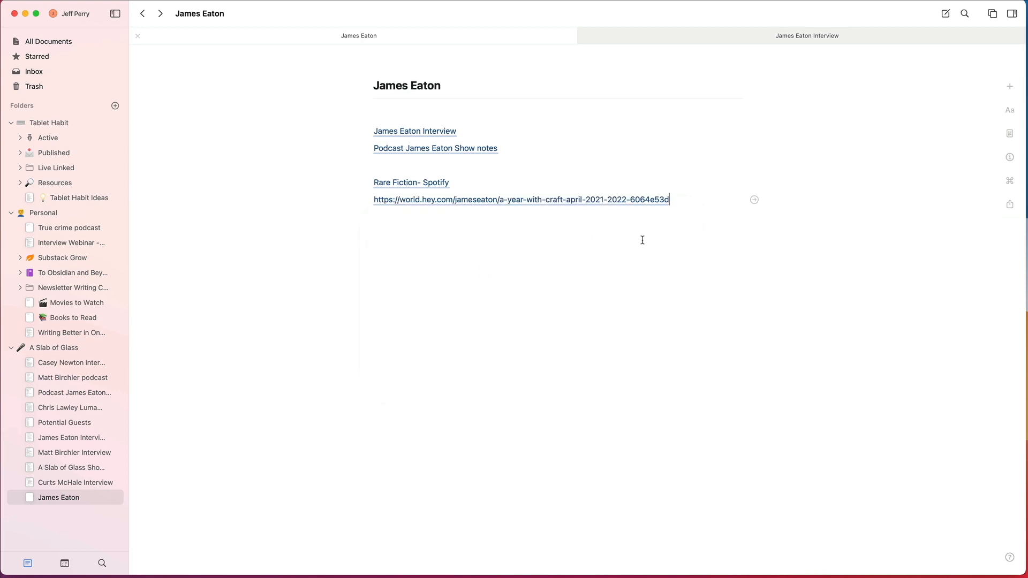
pyautogui.press('Return')
# Step: Move the guest's document to the top of the A Slab of Glass folder, view the interview document and reopen the guest's document
pyautogui.moveTo(53, 498); pyautogui.dragTo(54, 363)
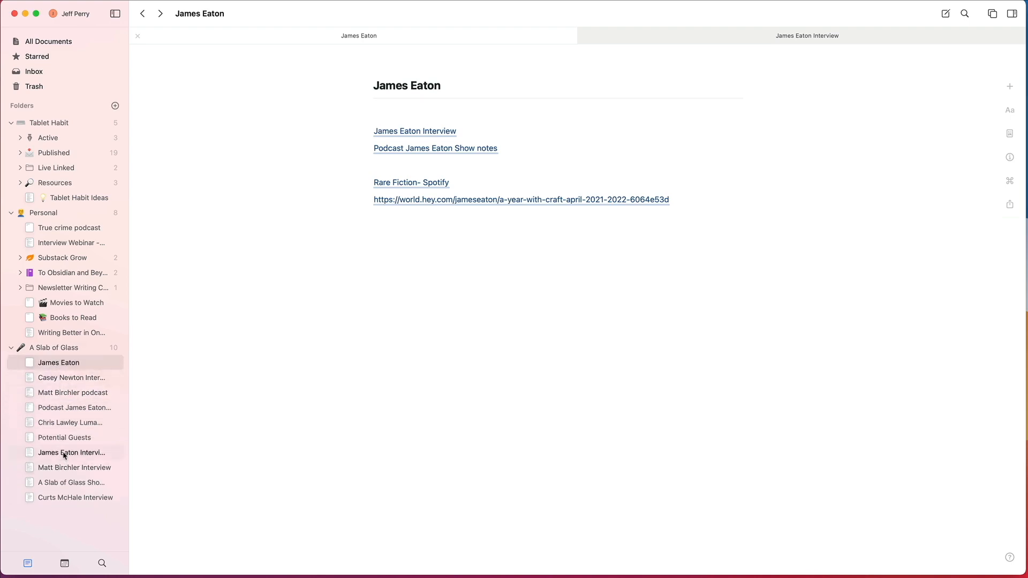
pyautogui.click(63, 453)
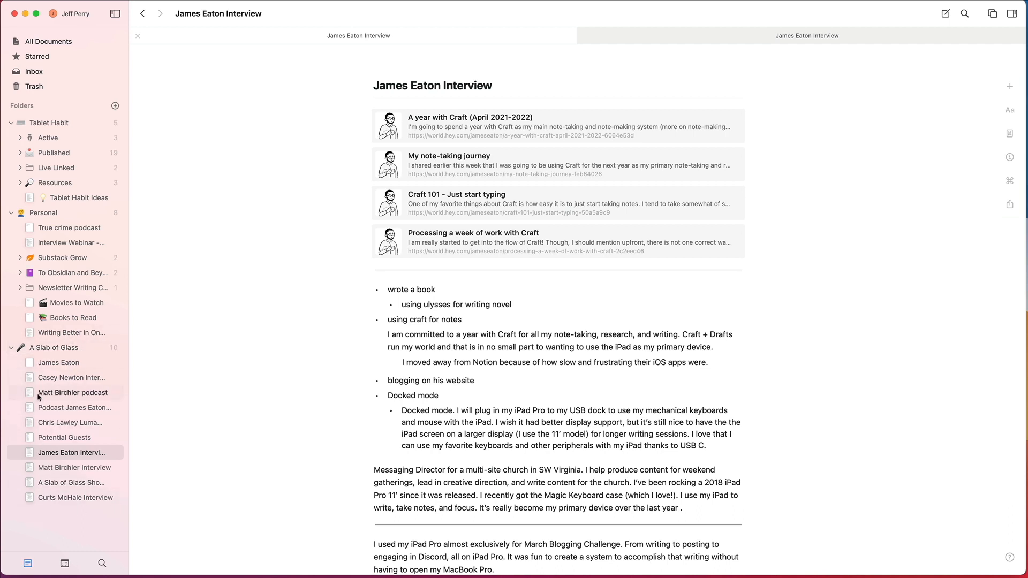
pyautogui.click(54, 363)
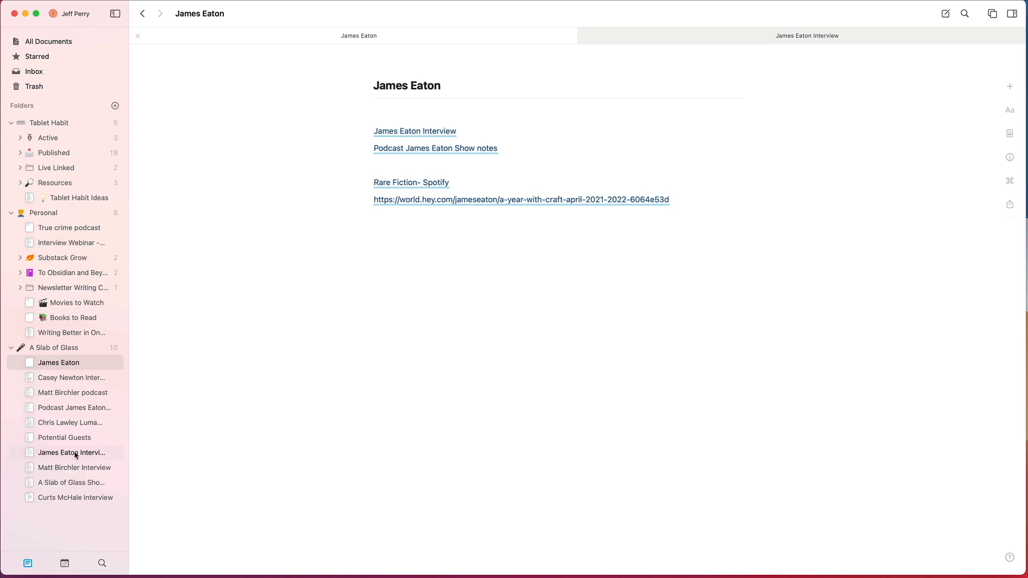
# Step: Show the A Slab of Glass folder's document overview and select the Potential Guests document
pyautogui.click(74, 351)
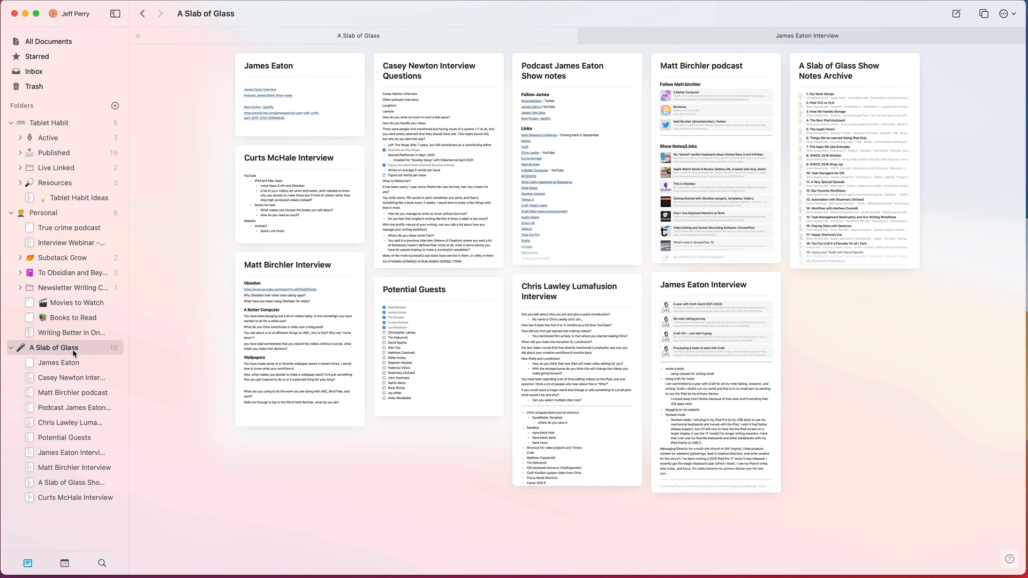
pyautogui.click(433, 294)
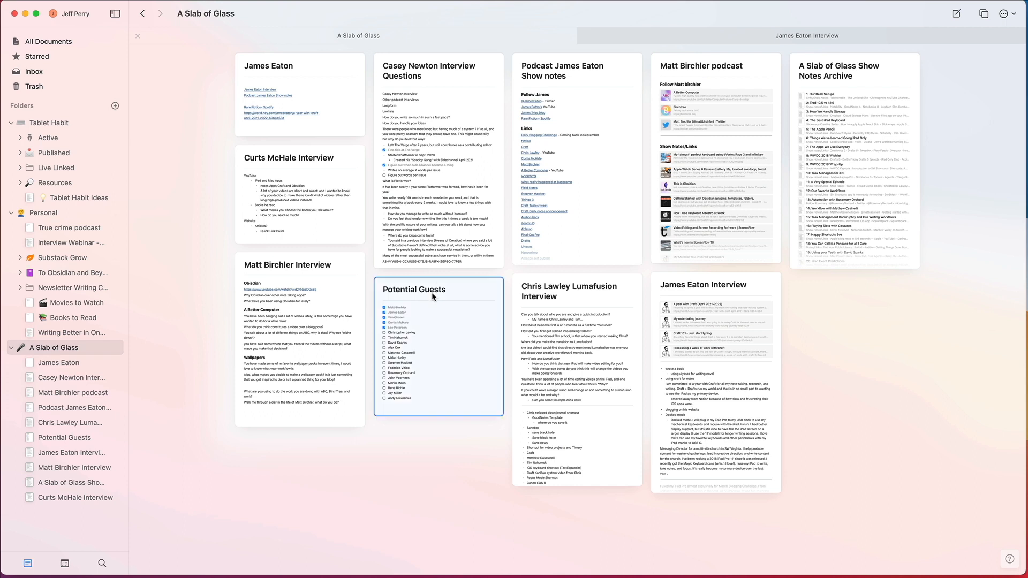
# Step: Open the Potential Guests document and uncheck the first five guests in the checklist
pyautogui.doubleClick(433, 297)
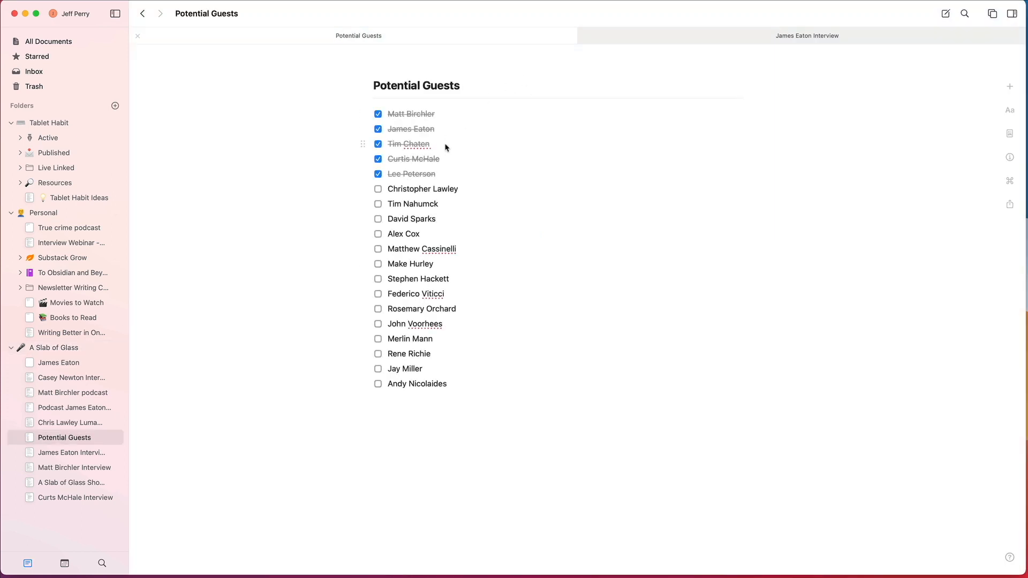
pyautogui.click(378, 129)
pyautogui.click(379, 144)
pyautogui.click(378, 159)
pyautogui.click(378, 174)
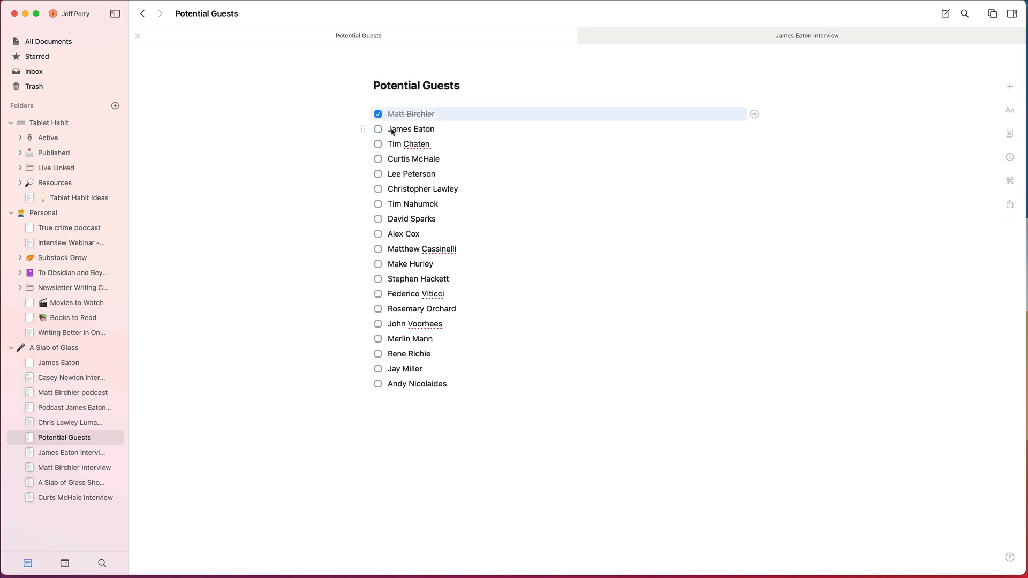
pyautogui.click(379, 115)
# Step: Replace the second guest's name with a mention link to that guest's document, searching by first name, and check the item off
pyautogui.click(442, 132)
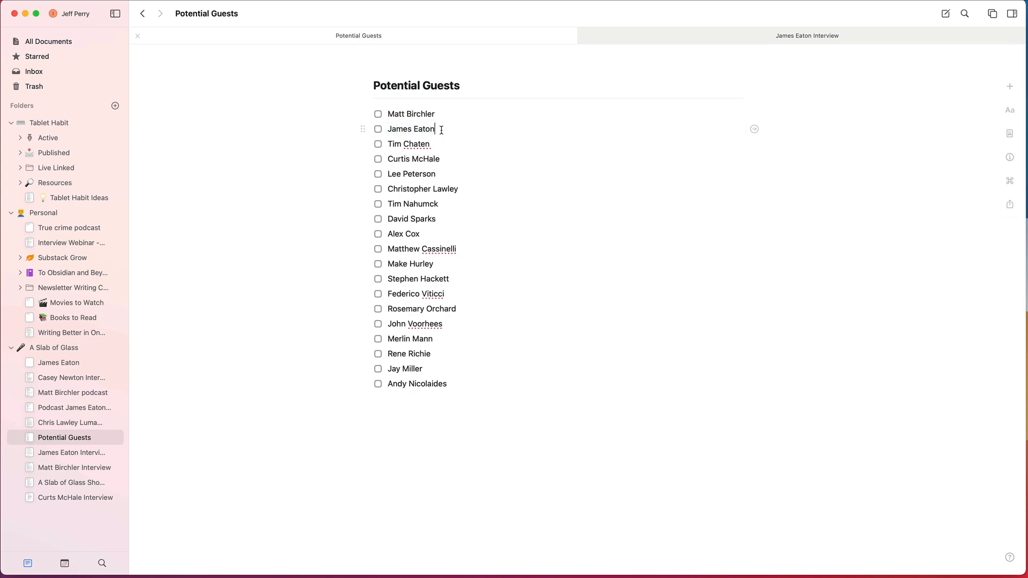
pyautogui.tripleClick(442, 129)
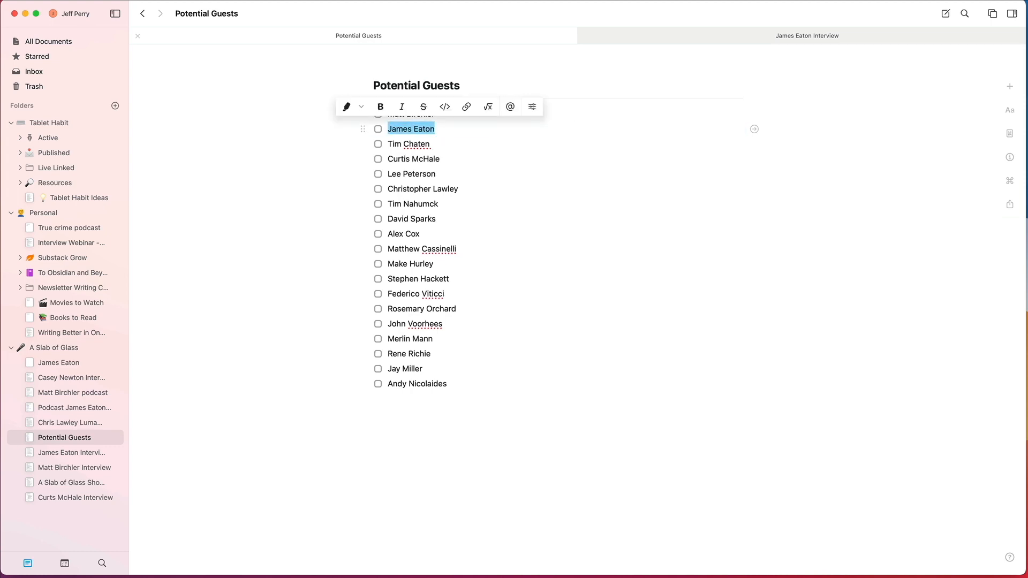
pyautogui.press('Left')
pyautogui.write('@')
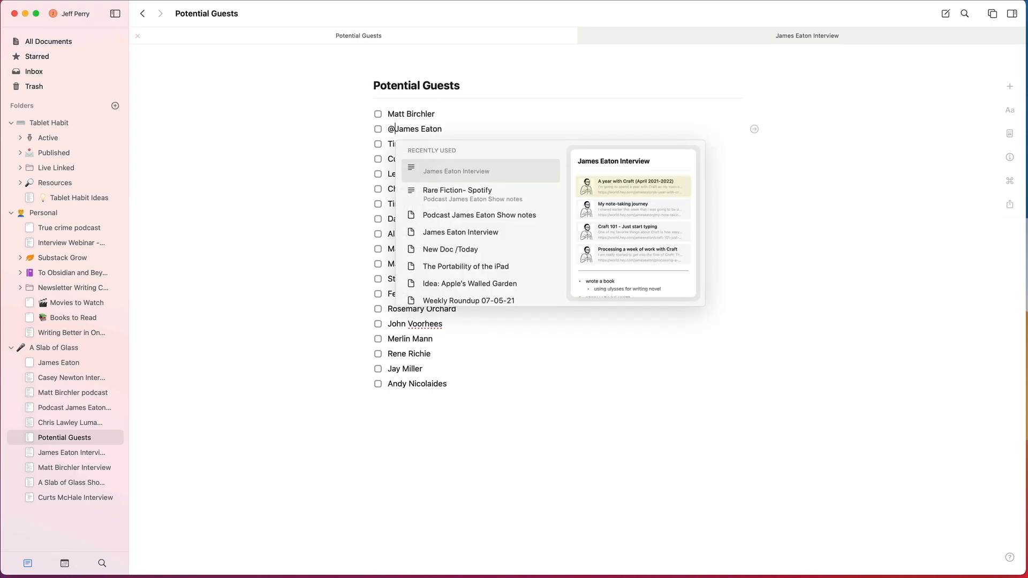
pyautogui.press('shift+super+Right')
pyautogui.press('BackSpace')
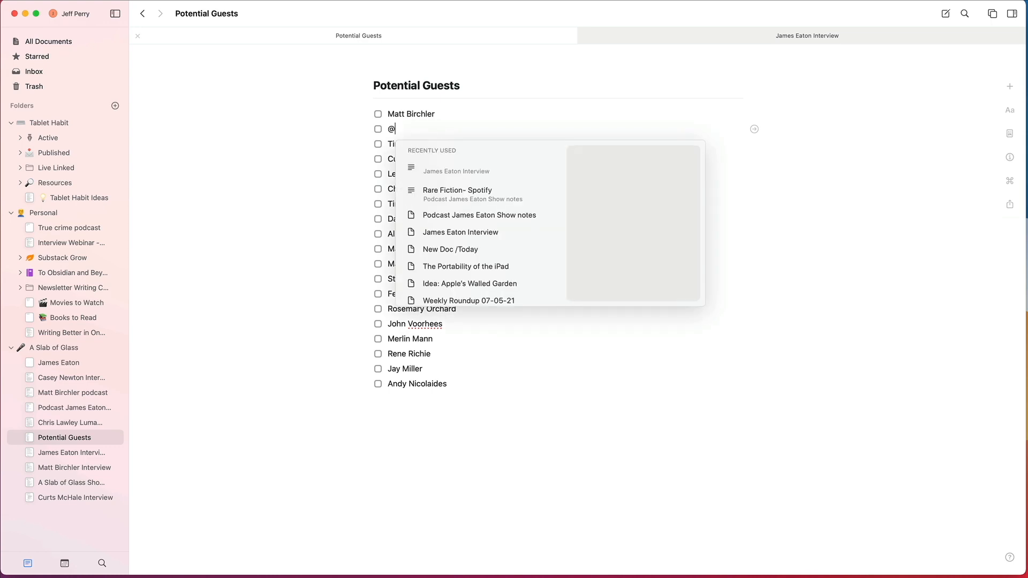
pyautogui.write('james')
pyautogui.press('Return')
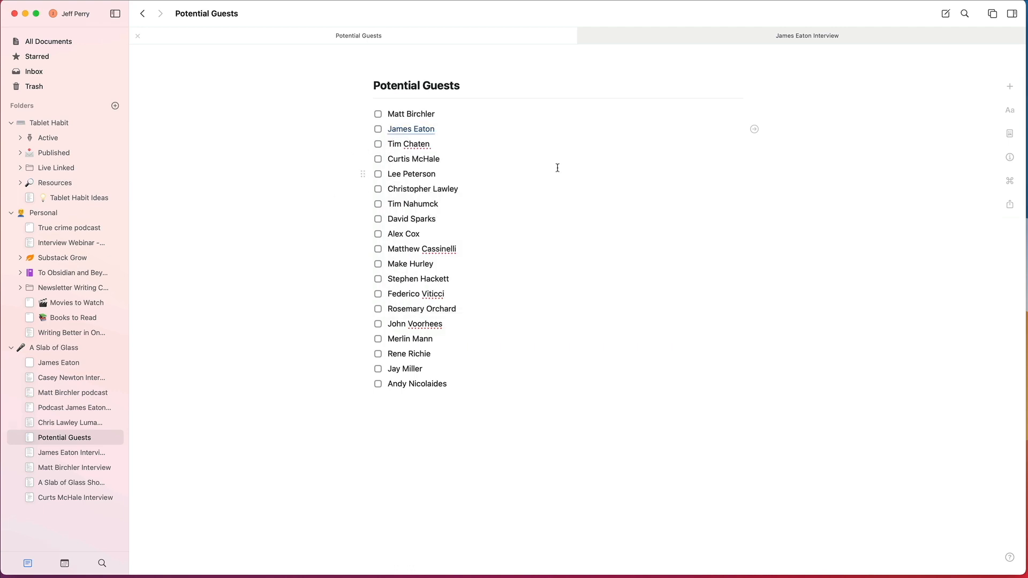
pyautogui.click(378, 131)
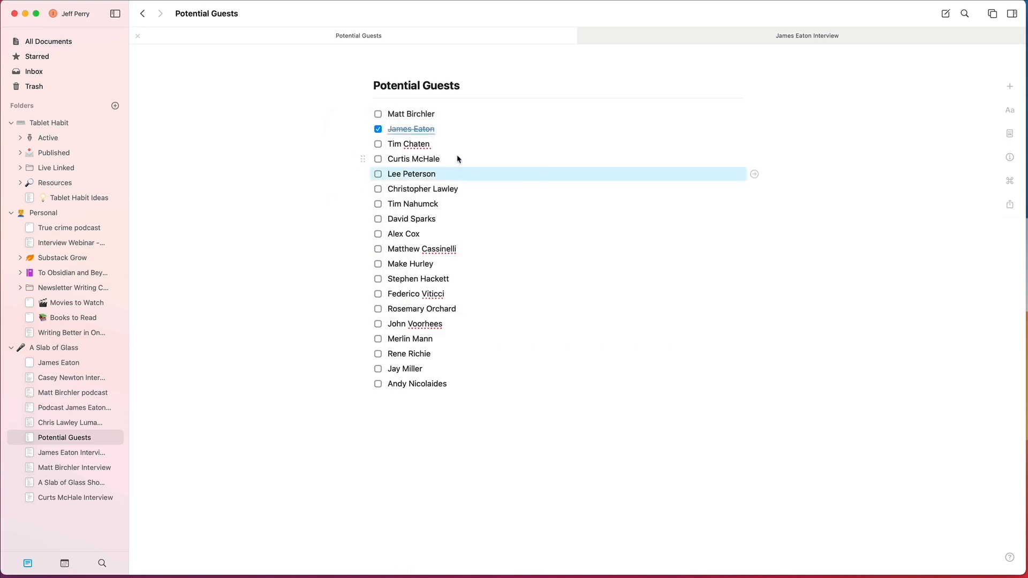
# Step: Follow the second guest's link to preview the interview and show notes links in that document, and return to Potential Guests
pyautogui.click(421, 130)
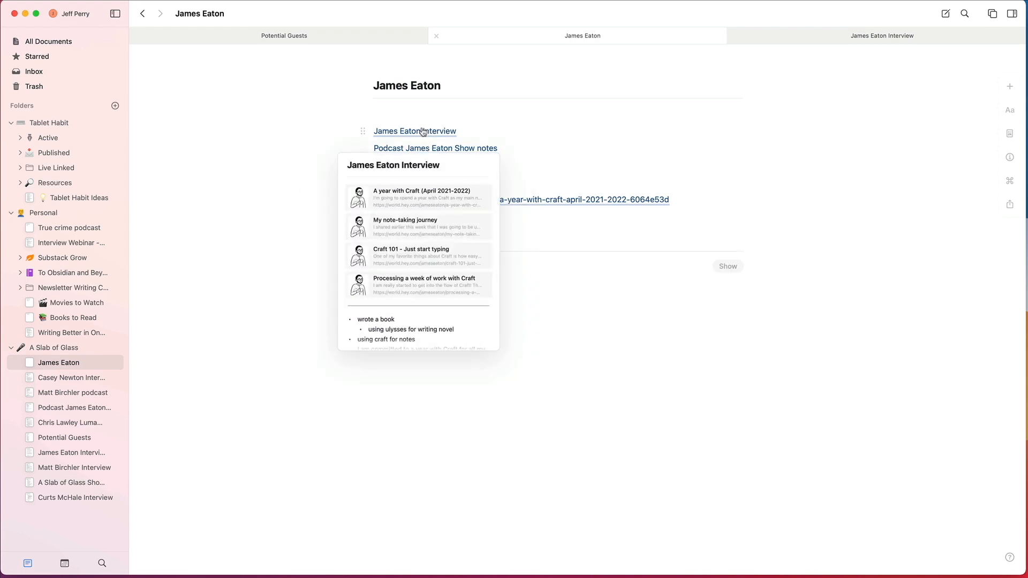
pyautogui.moveTo(458, 147)
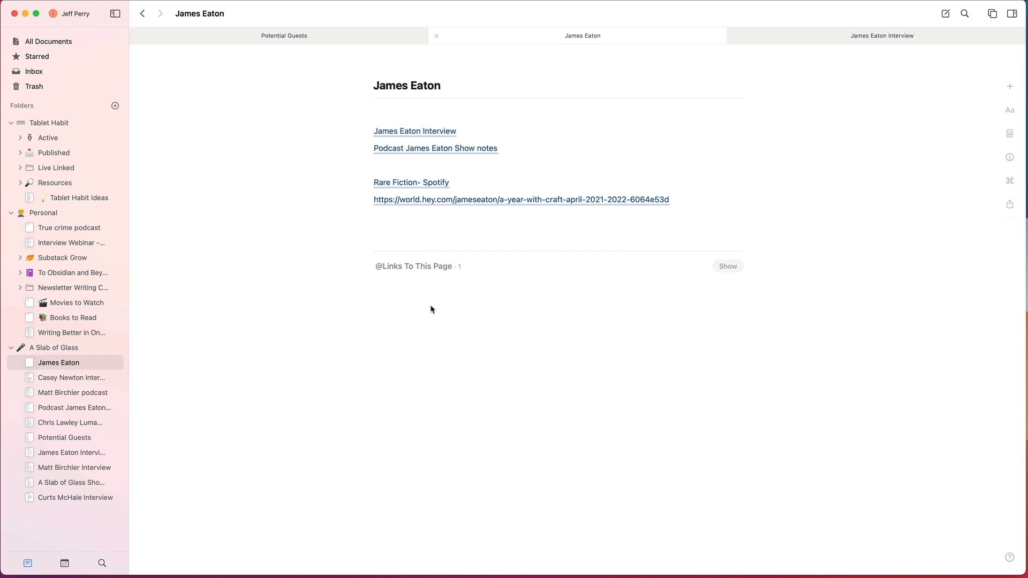
pyautogui.moveTo(448, 129)
pyautogui.click(301, 41)
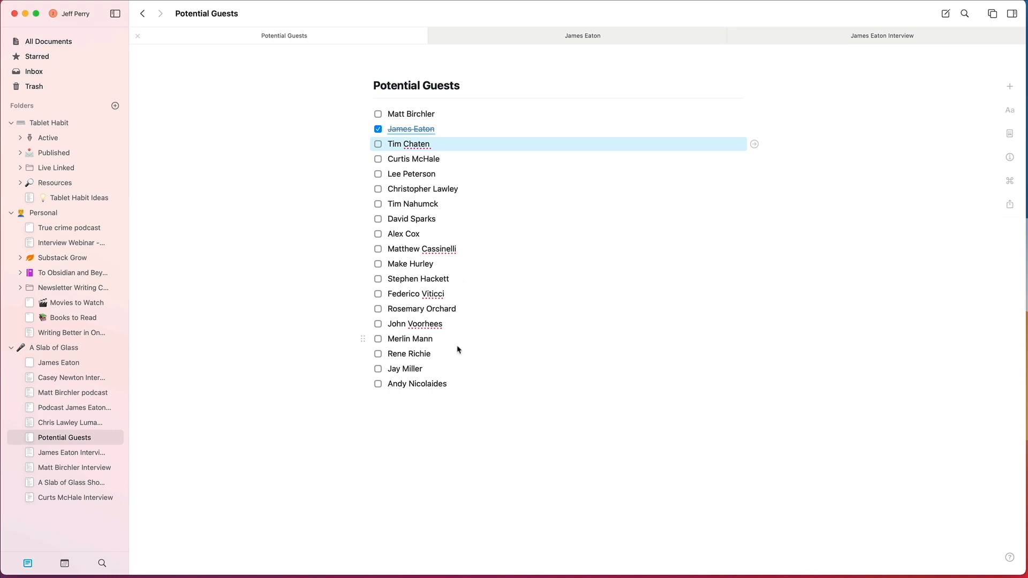
# Step: Open the second-to-last guest's entry as a nested page, add a line about the guest's new podcast and return to Potential Guests
pyautogui.click(434, 374)
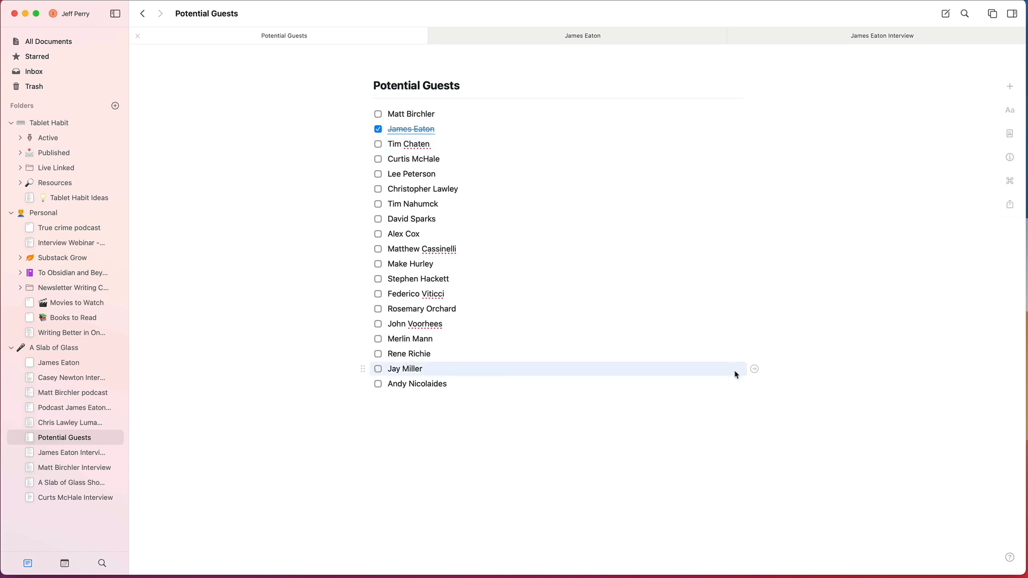
pyautogui.click(754, 369)
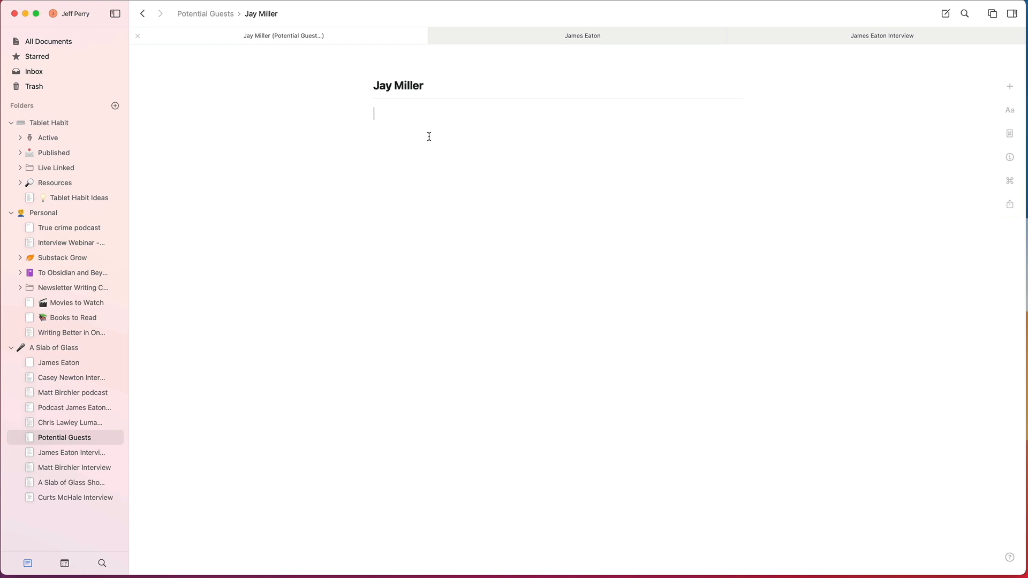
pyautogui.click(142, 13)
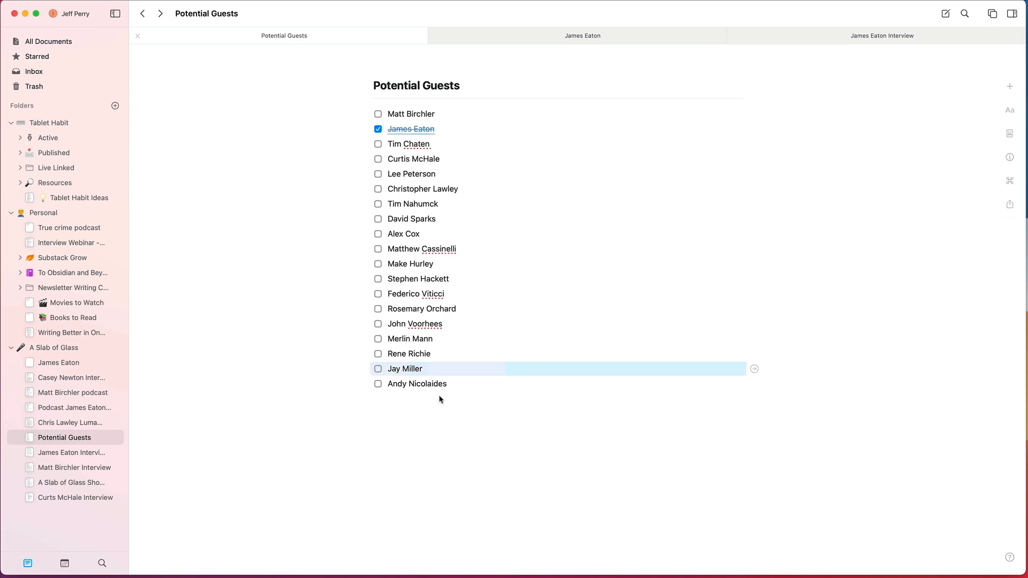
pyautogui.click(755, 370)
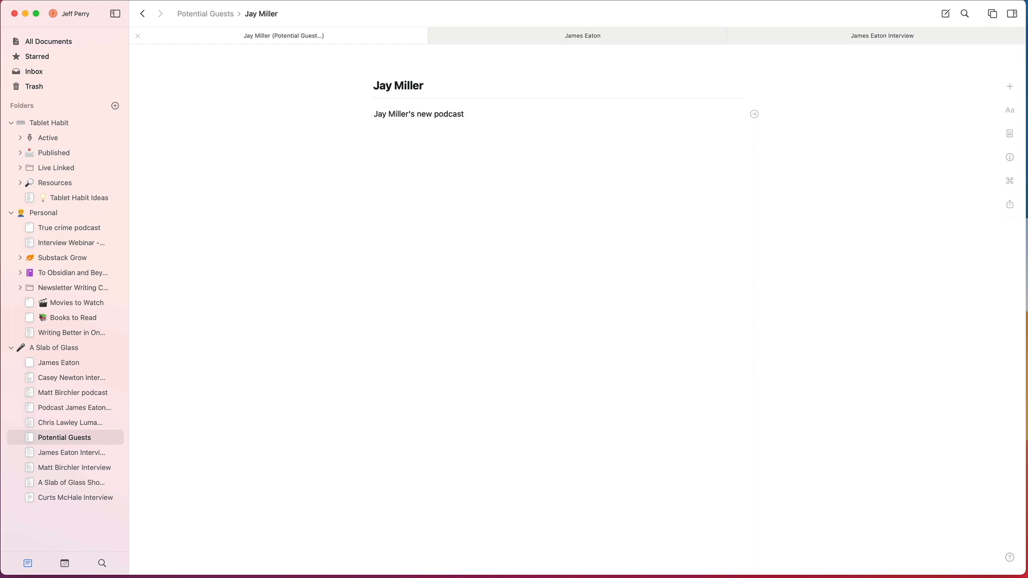
pyautogui.click(142, 13)
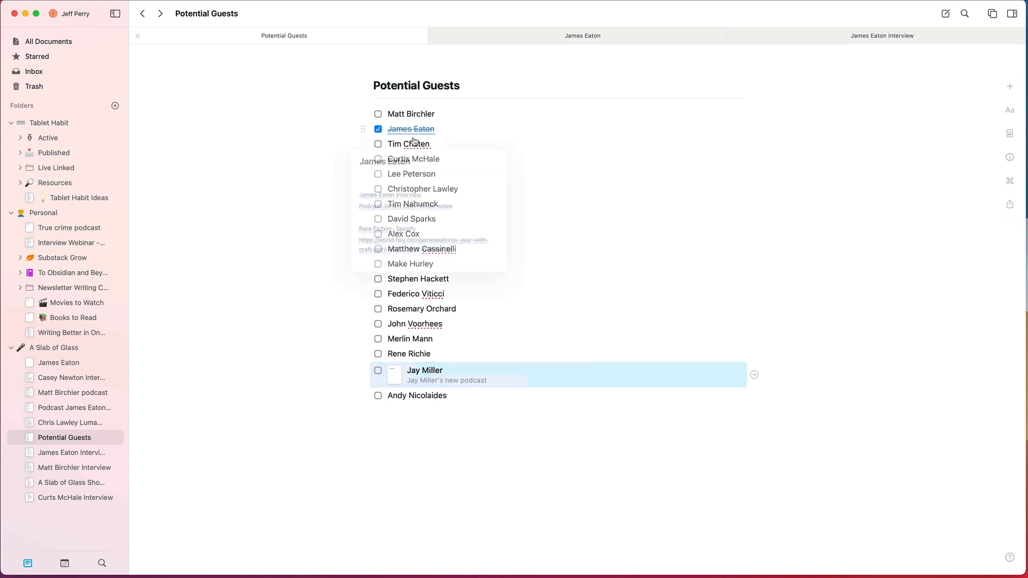
# Step: Open the linked guest's document, follow the year-with-Craft article link to the interview document, and return to preview the link
pyautogui.click(58, 363)
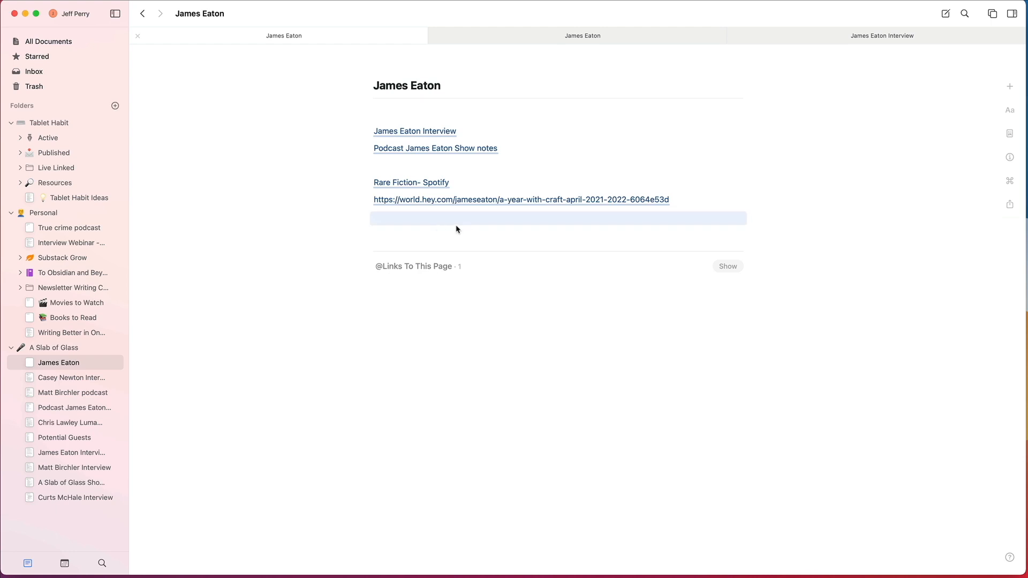
pyautogui.click(413, 232)
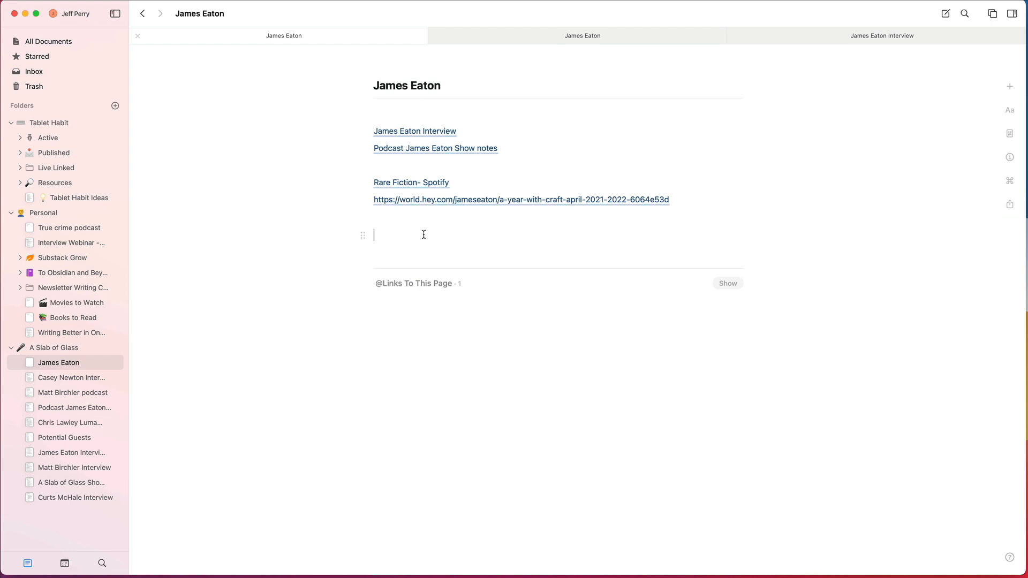
pyautogui.click(445, 200)
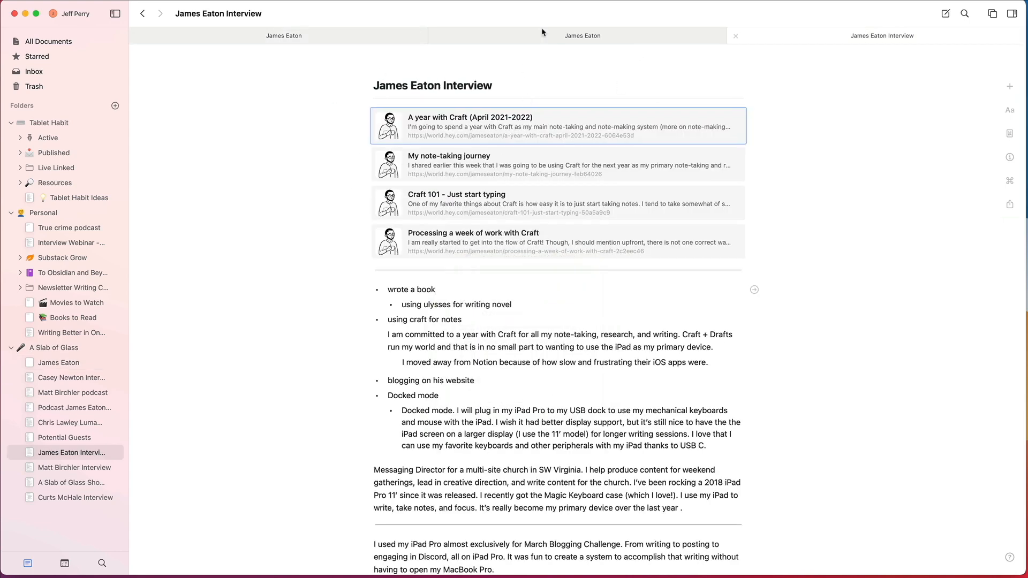
pyautogui.click(53, 362)
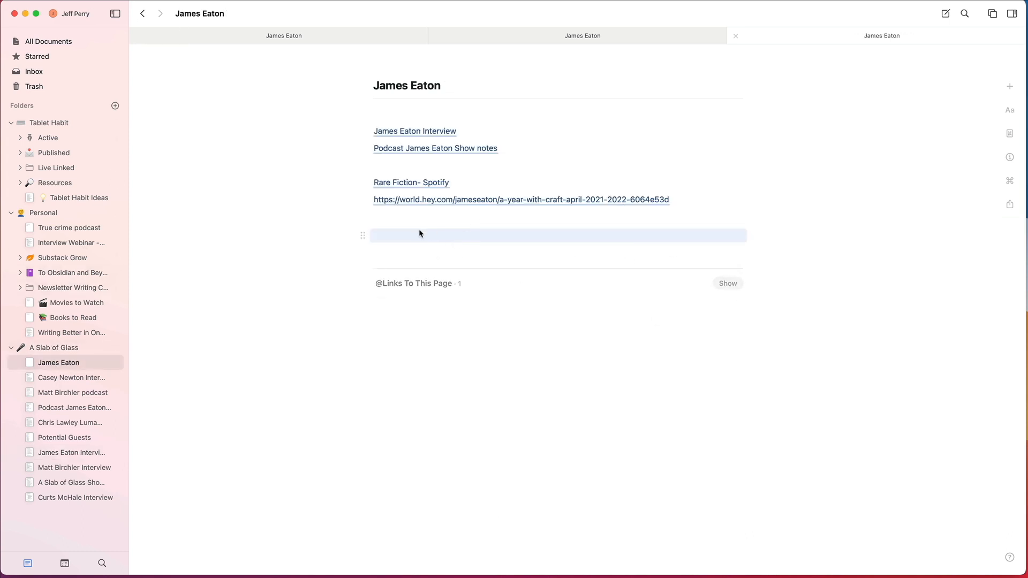
pyautogui.moveTo(459, 201)
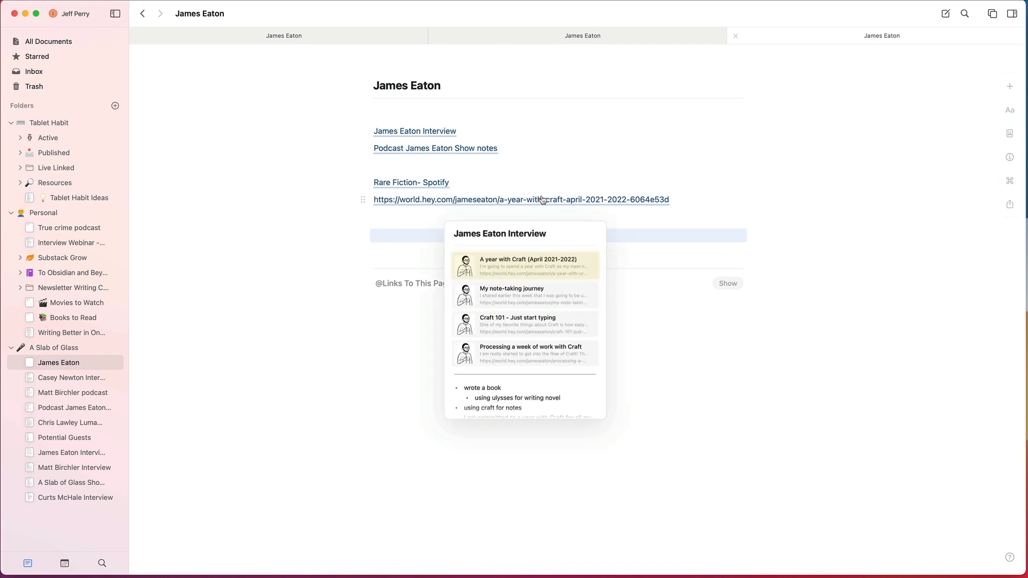
# Step: Remove the empty lines below the article link in the guest's document
pyautogui.click(395, 241)
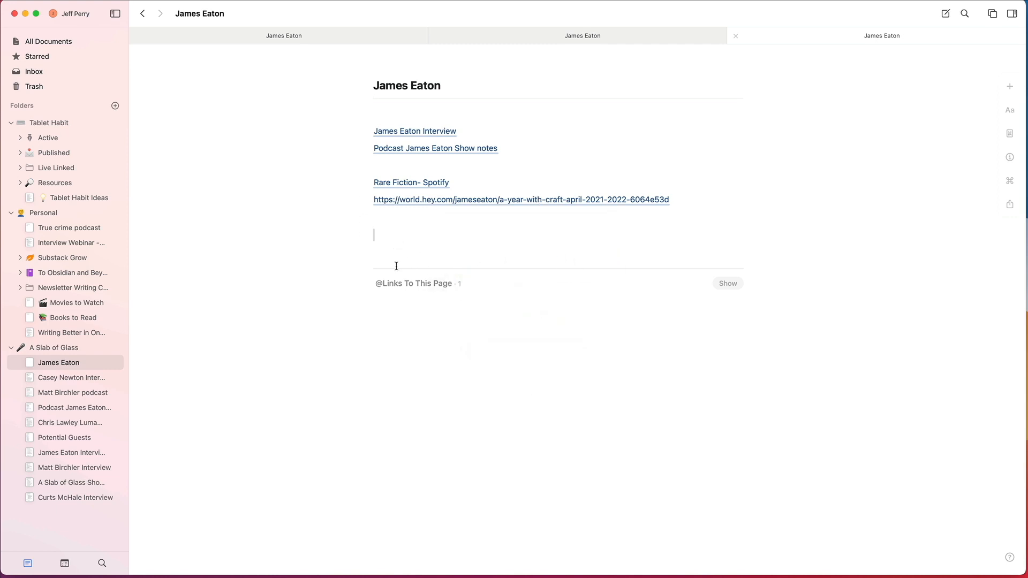
pyautogui.press('BackSpace')
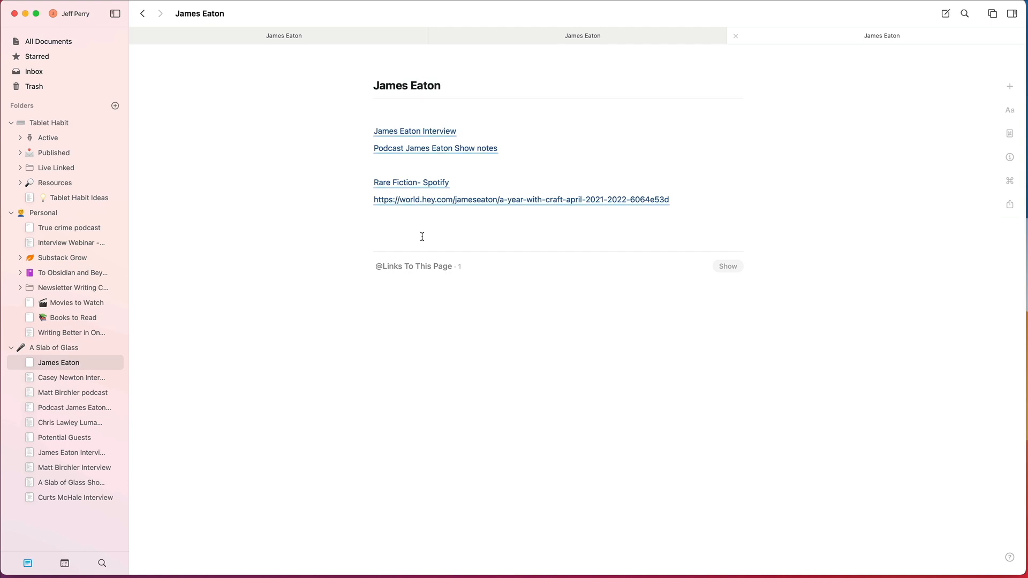
pyautogui.press('Return')
pyautogui.press('BackSpace')
pyautogui.press('BackSpace')
# Step: Create a subfolder named Finished Episodes inside the A Slab of Glass folder
pyautogui.click(72, 378)
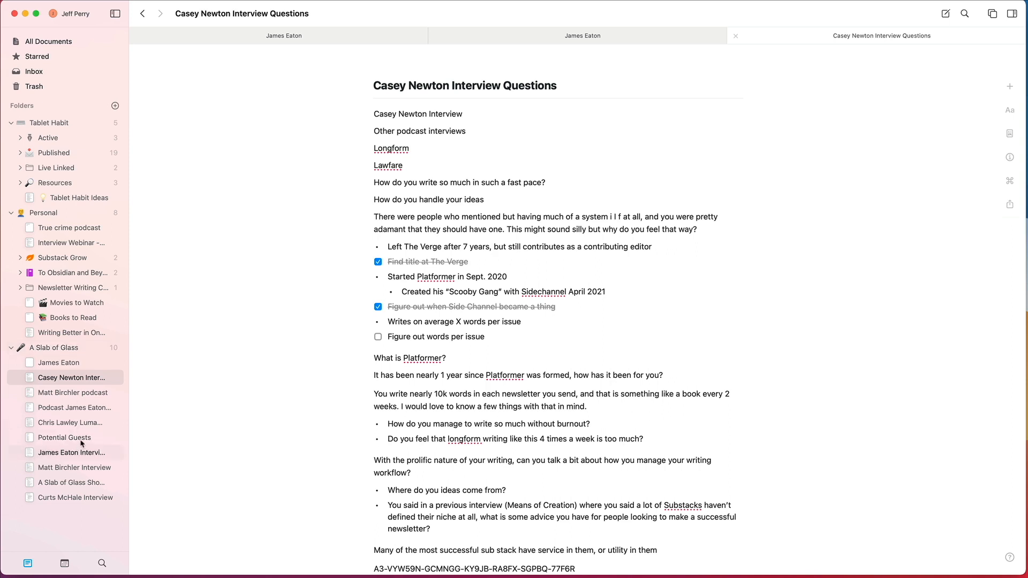
pyautogui.click(65, 437)
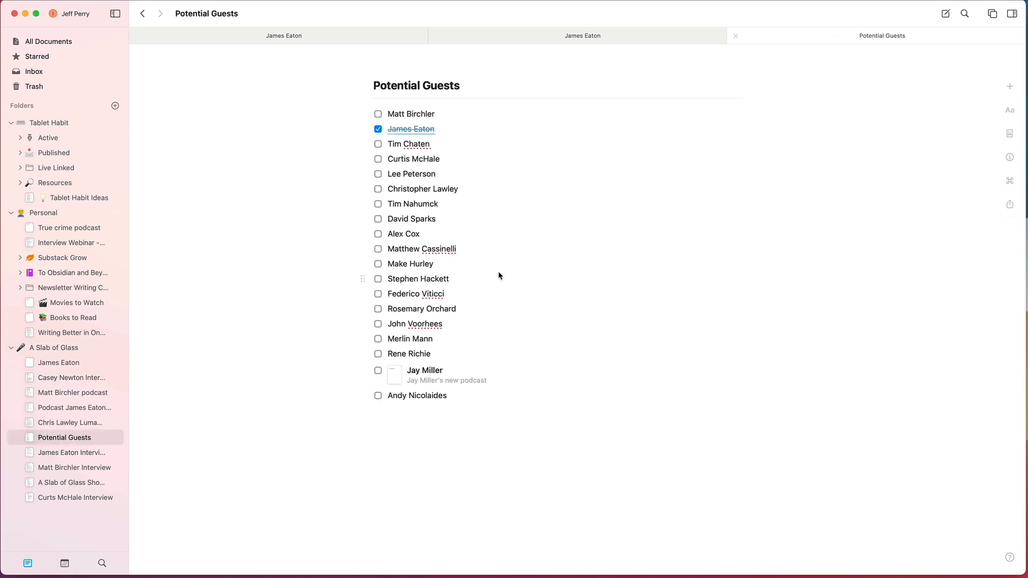
pyautogui.click(55, 347)
pyautogui.rightClick(56, 347)
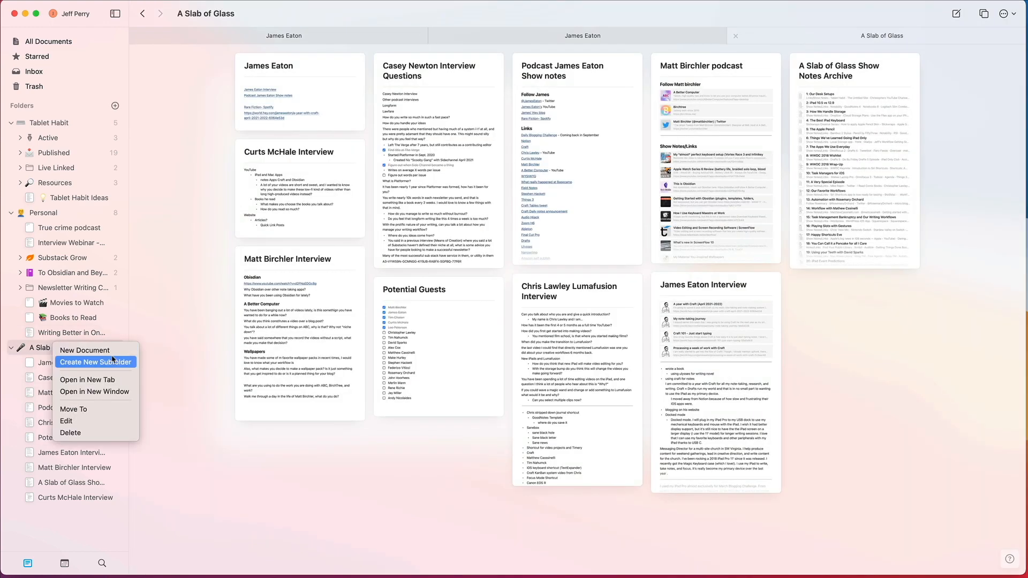
pyautogui.click(419, 348)
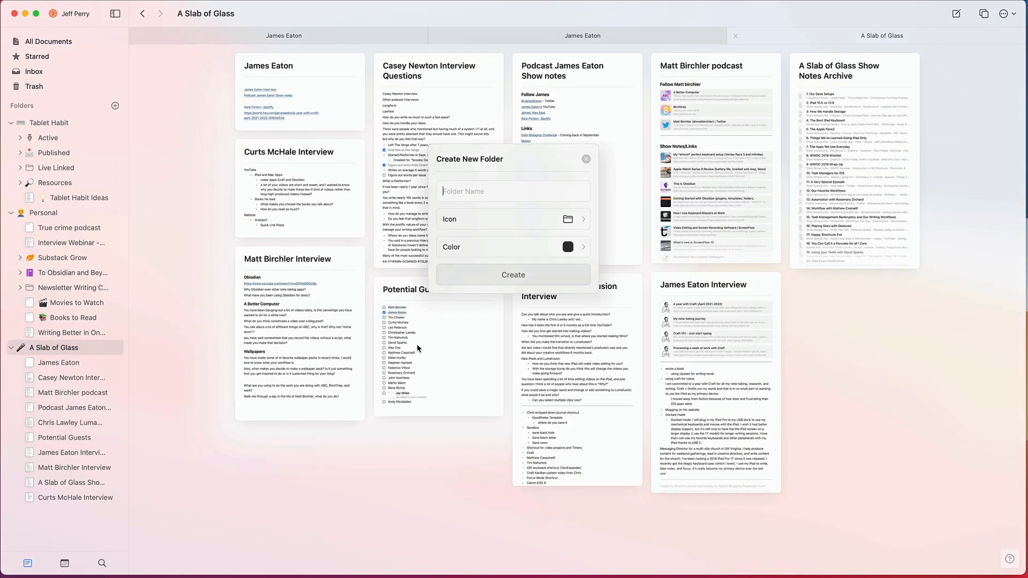
pyautogui.write('Finished')
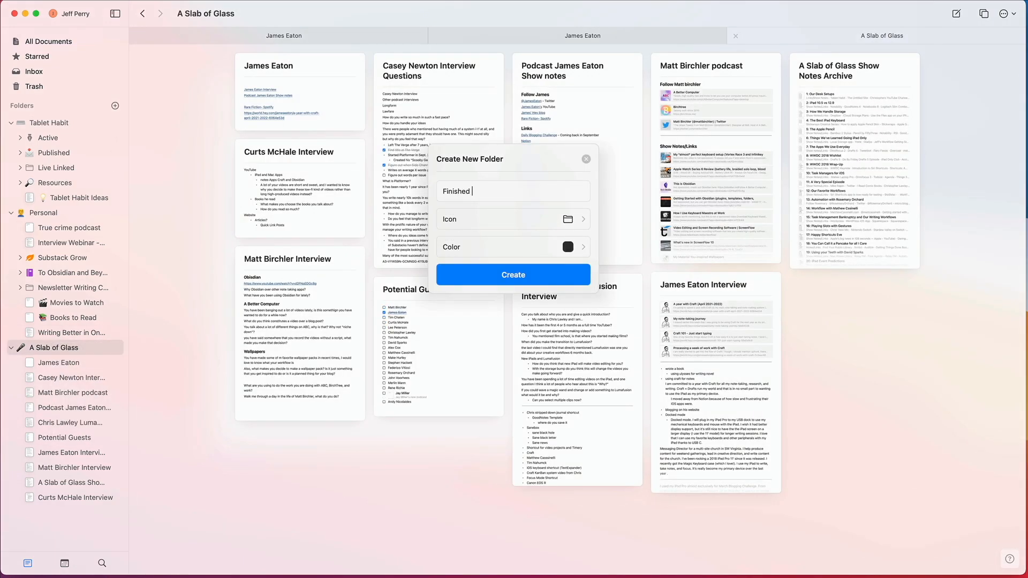
pyautogui.write(' Episodes')
pyautogui.press('Return')
# Step: Move the linked guest's interview document and podcast show notes into the Finished Episodes folder
pyautogui.click(67, 379)
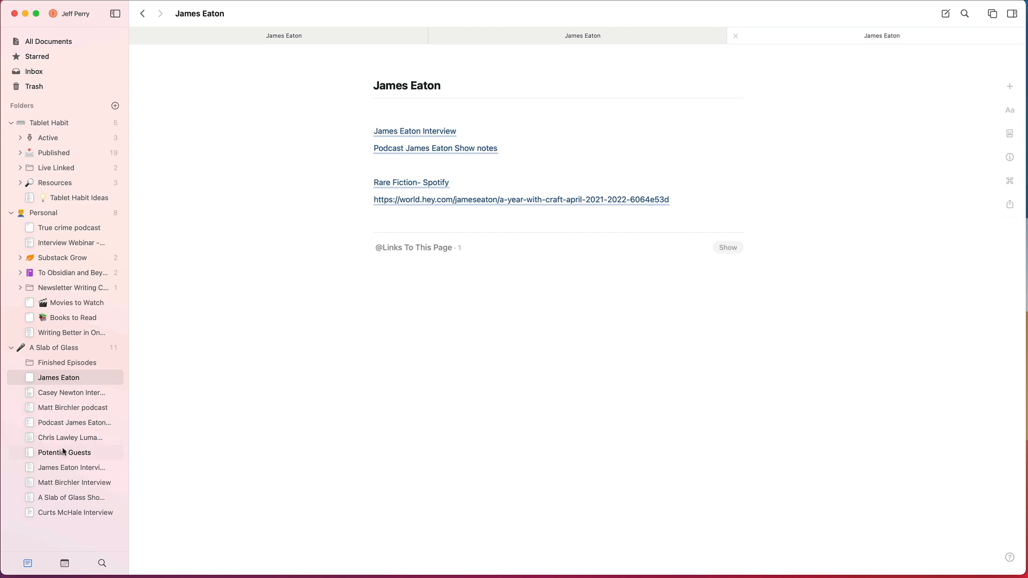
pyautogui.click(60, 468)
pyautogui.moveTo(58, 469); pyautogui.dragTo(81, 364)
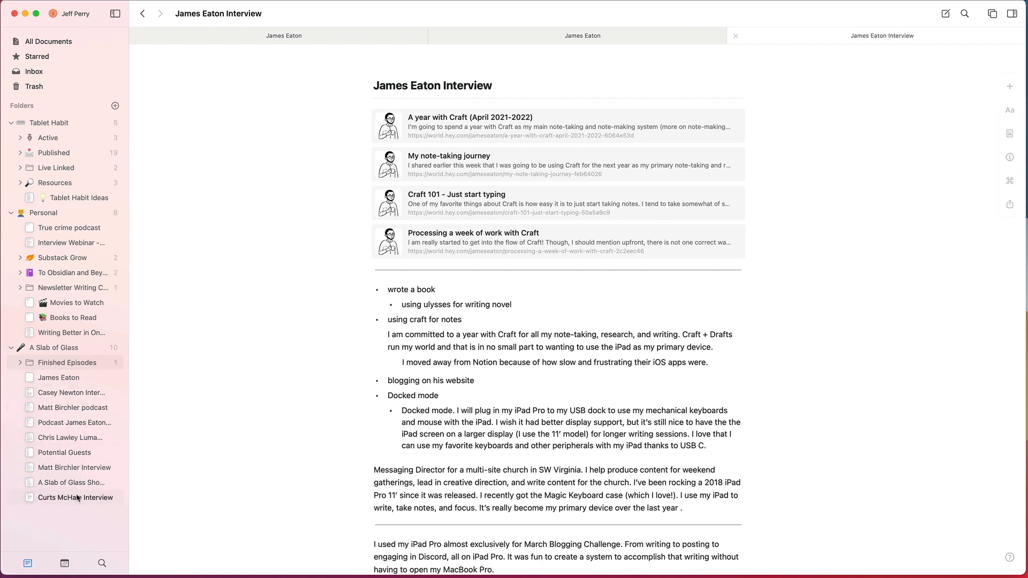
pyautogui.moveTo(75, 423); pyautogui.dragTo(74, 366)
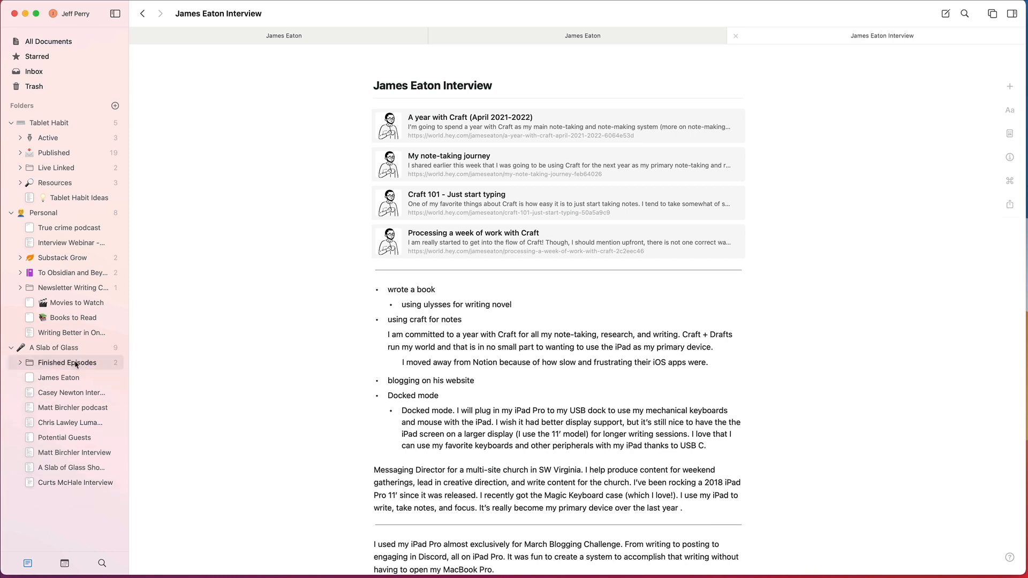
# Step: Show the Finished Episodes folder's overview and examine the show notes and interview documents in turn
pyautogui.click(74, 366)
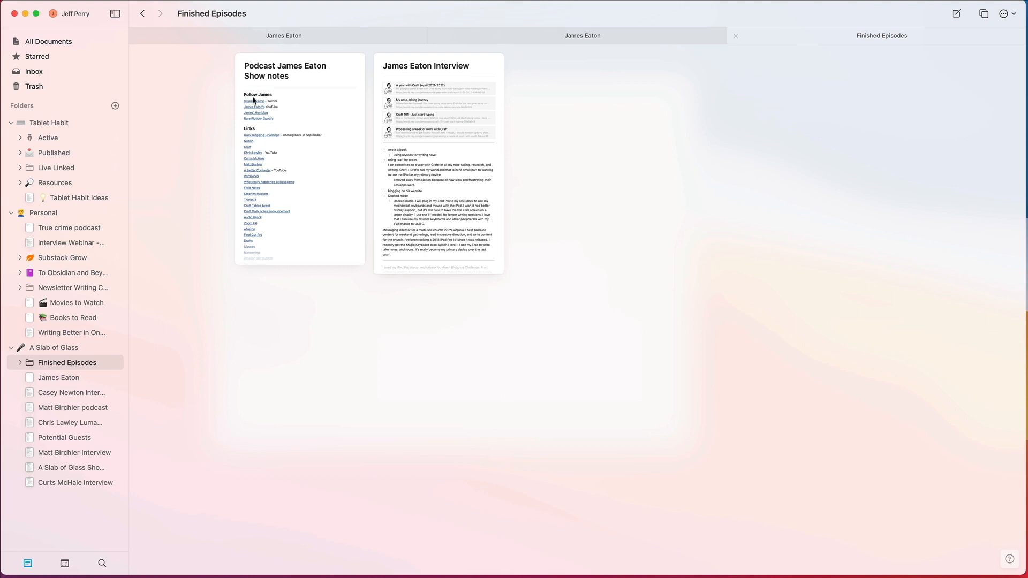
pyautogui.click(440, 68)
pyautogui.click(295, 62)
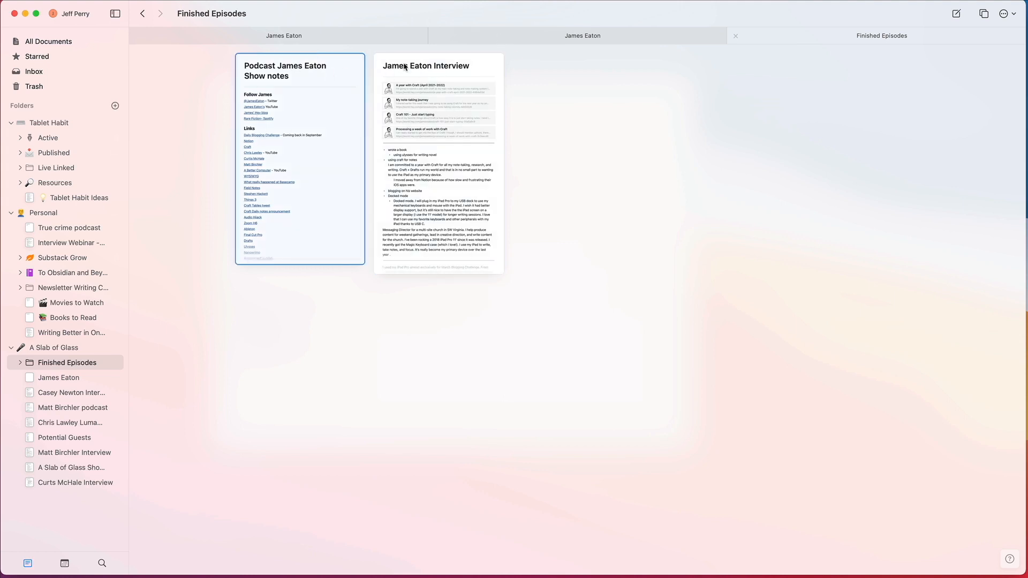
pyautogui.click(426, 64)
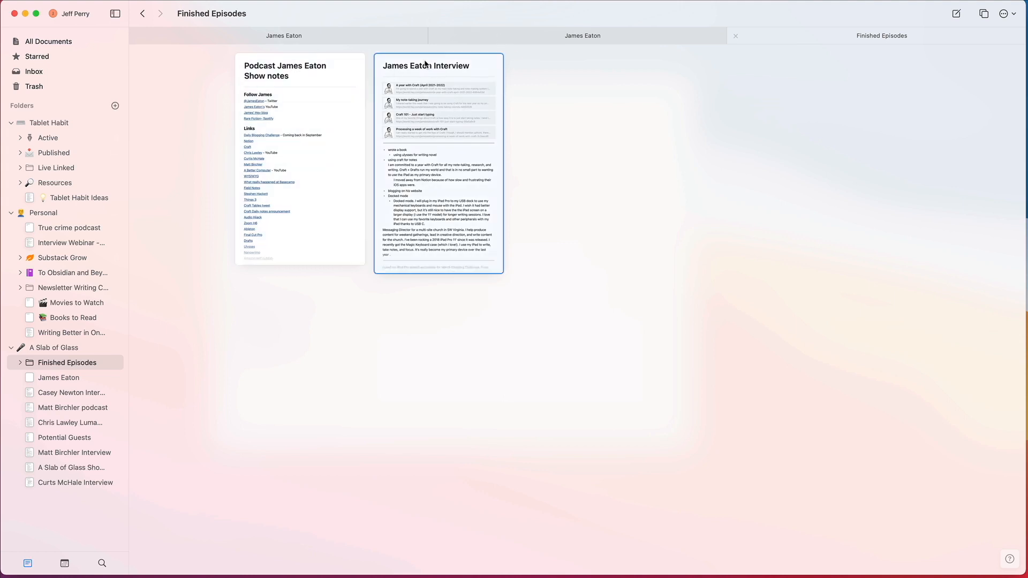
pyautogui.click(363, 66)
pyautogui.click(427, 66)
pyautogui.click(322, 68)
pyautogui.click(426, 72)
# Step: Open the interview document from Finished Episodes and copy all of its content
pyautogui.doubleClick(436, 65)
pyautogui.press('super+a')
pyautogui.press('super+c')
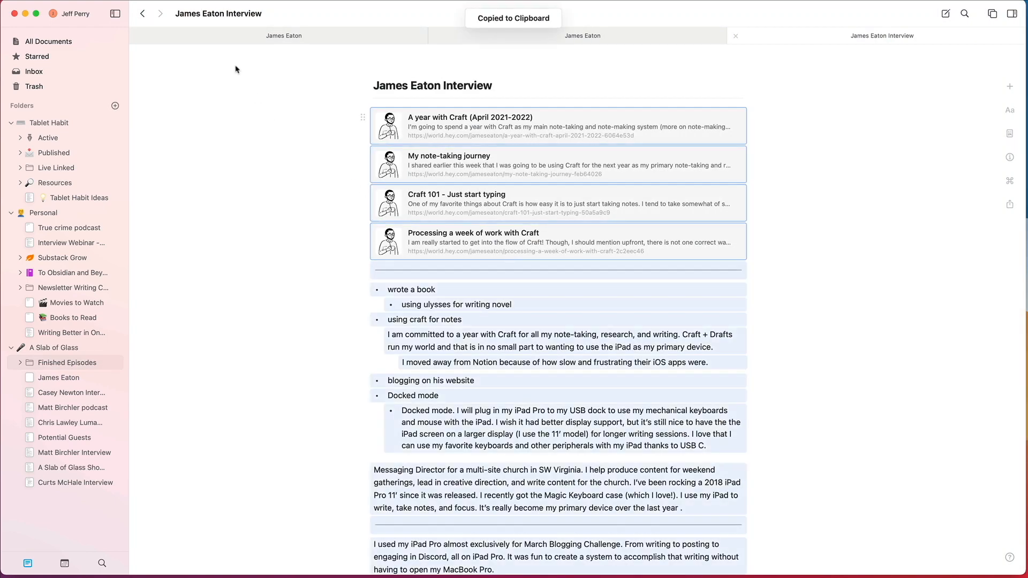
# Step: Open the podcast show notes document and insert a line reading "Interview with" and the guest's first name above the Follow heading
pyautogui.click(153, 16)
pyautogui.doubleClick(310, 88)
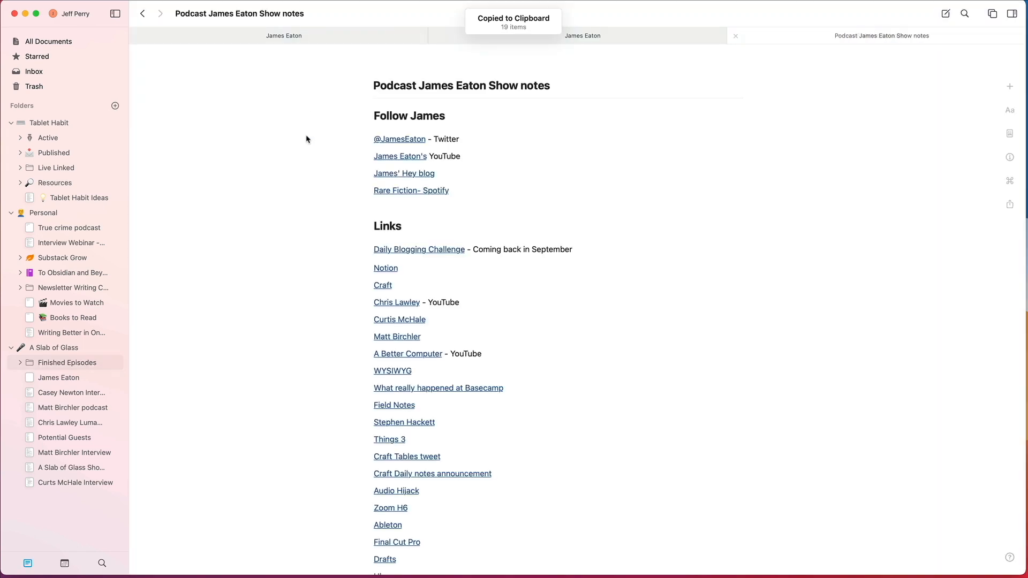
pyautogui.click(469, 116)
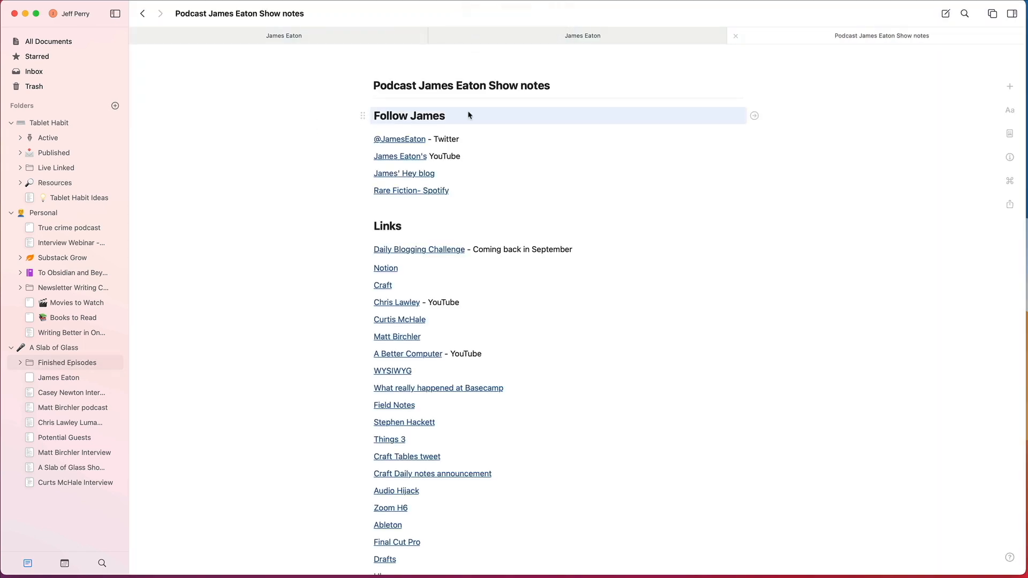
pyautogui.click(467, 113)
pyautogui.press('Return')
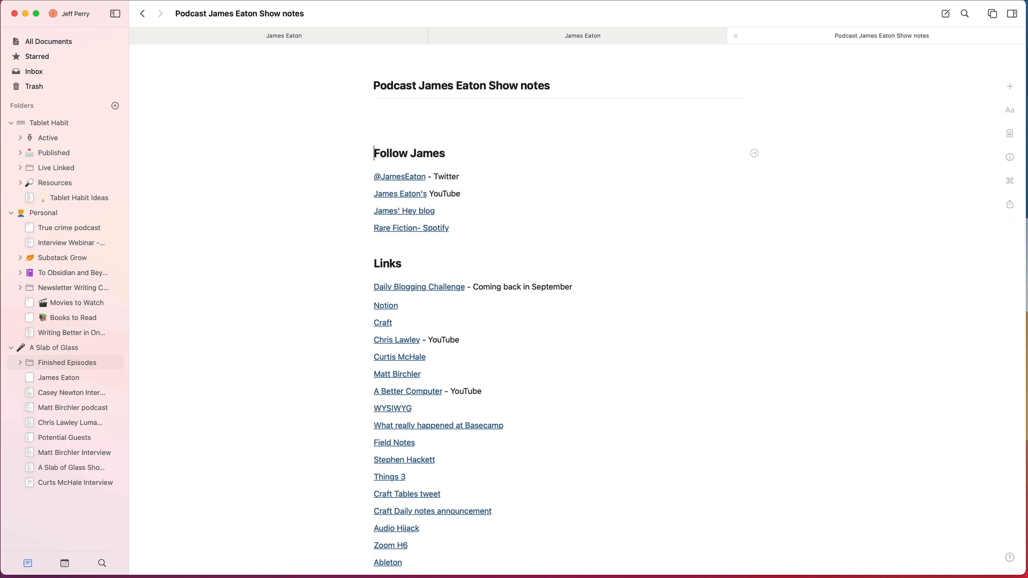
pyautogui.write('Interview with James')
# Step: Change the new interview line's text style to Body
pyautogui.press('super+a')
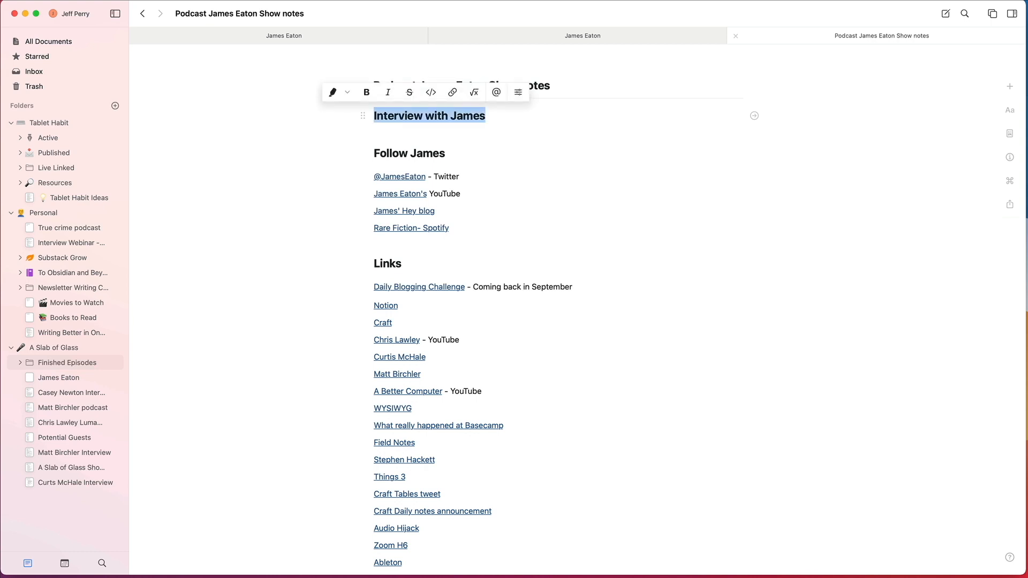
pyautogui.click(1006, 179)
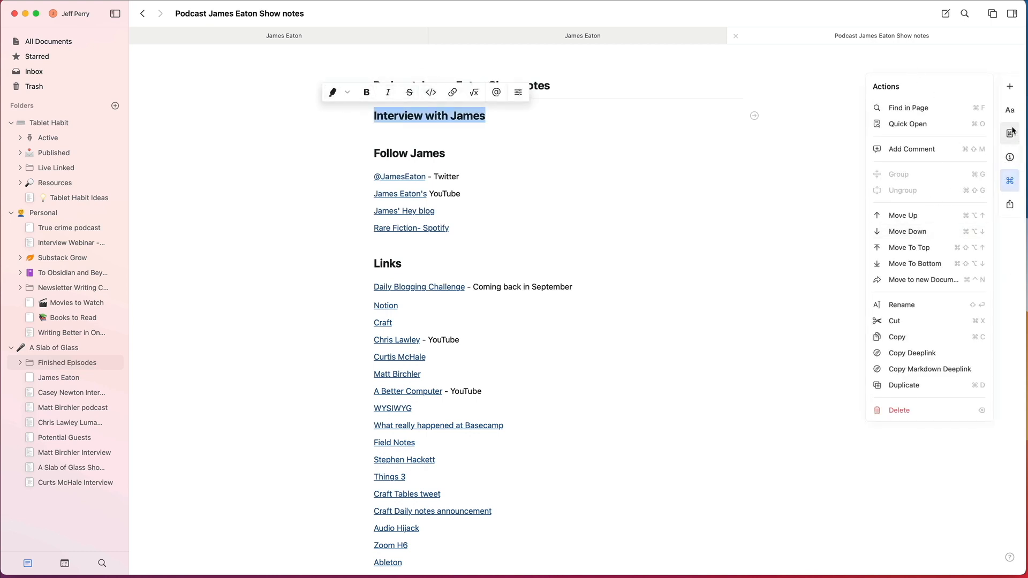
pyautogui.click(1010, 110)
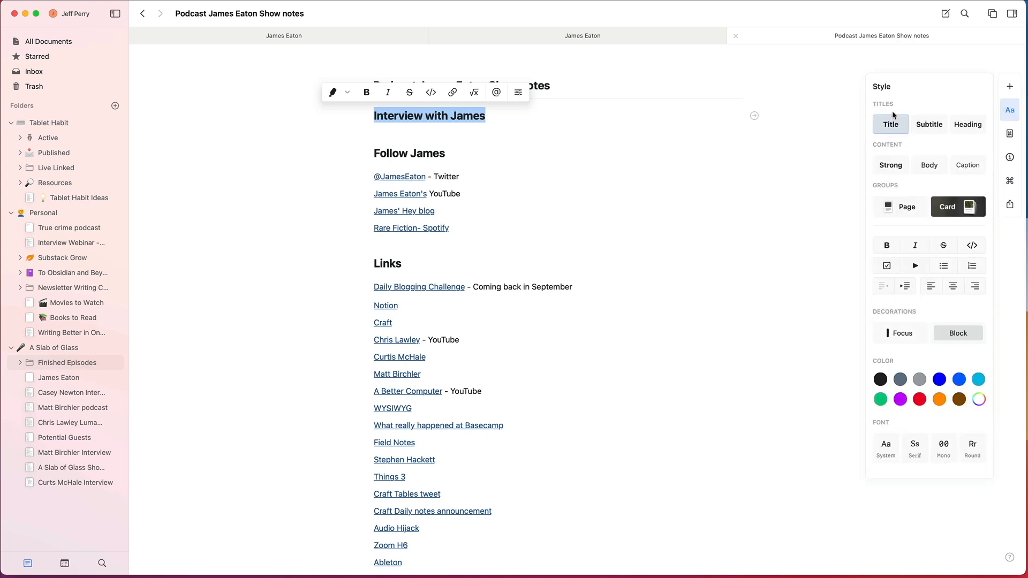
pyautogui.click(930, 166)
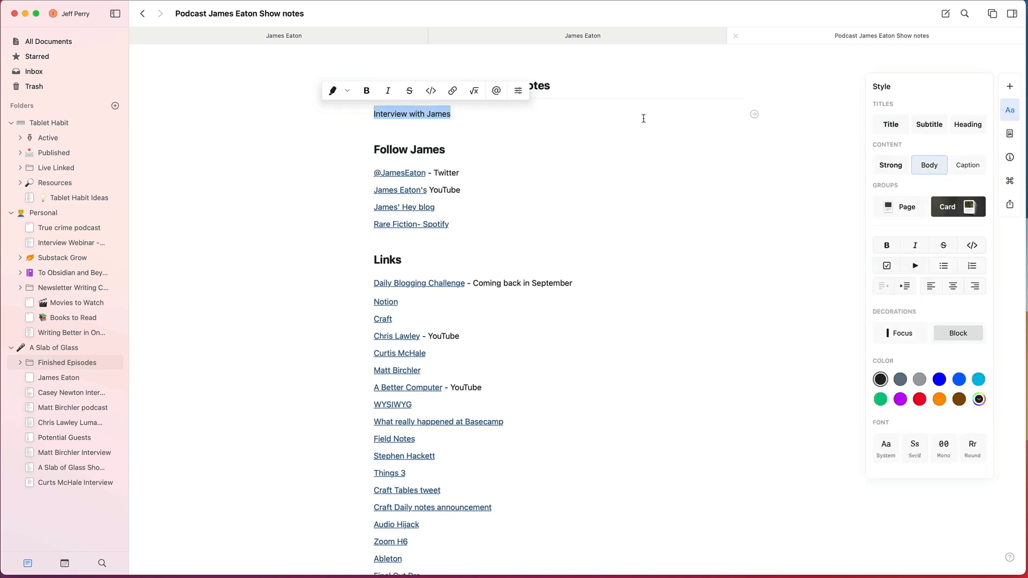
# Step: Turn the interview line into a nested page, paste the copied interview content into it, and return to the parent document
pyautogui.click(754, 113)
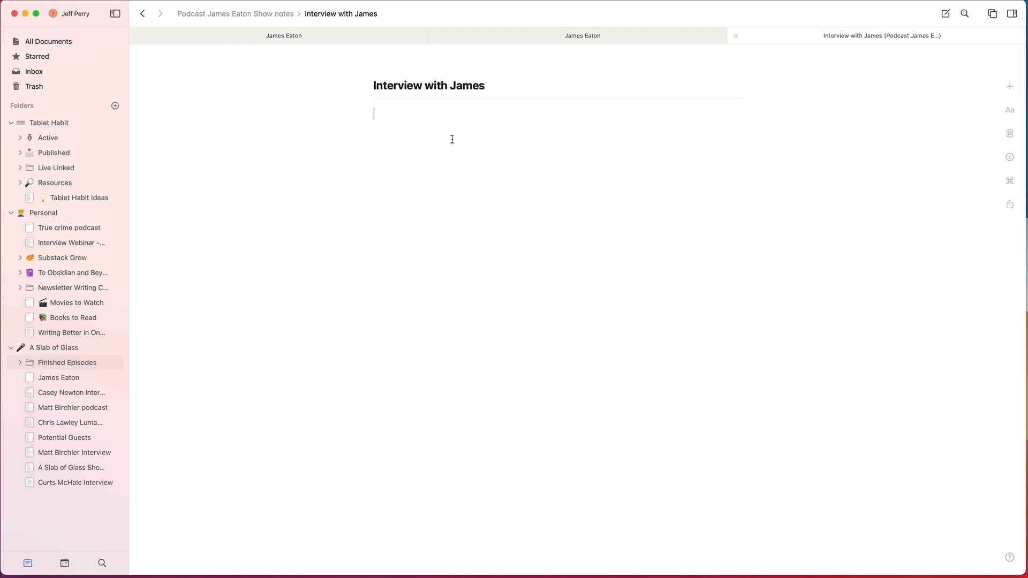
pyautogui.scroll(-4, 528, 260)
pyautogui.scroll(3, 526, 261)
pyautogui.scroll(2, 525, 262)
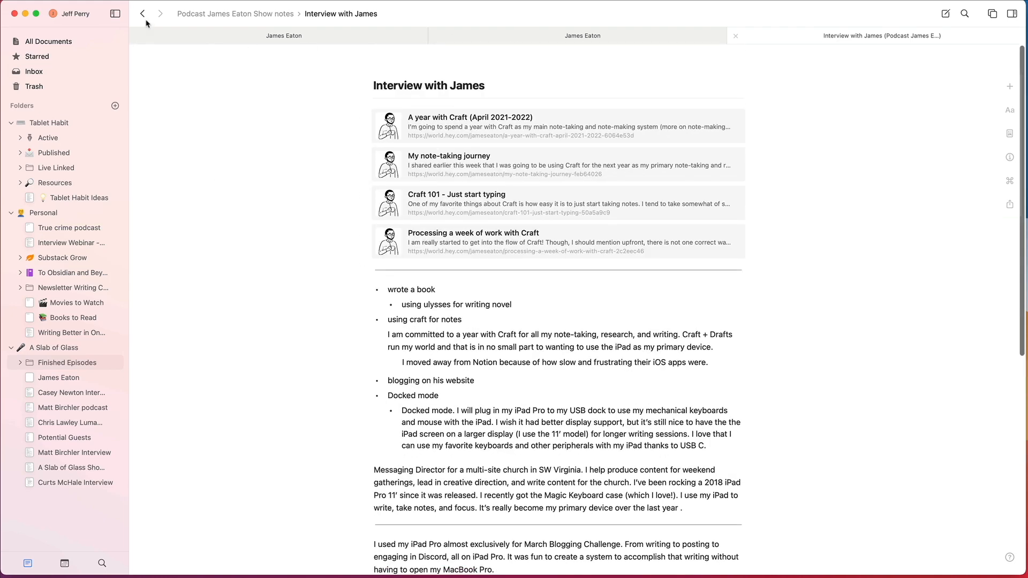
pyautogui.click(144, 16)
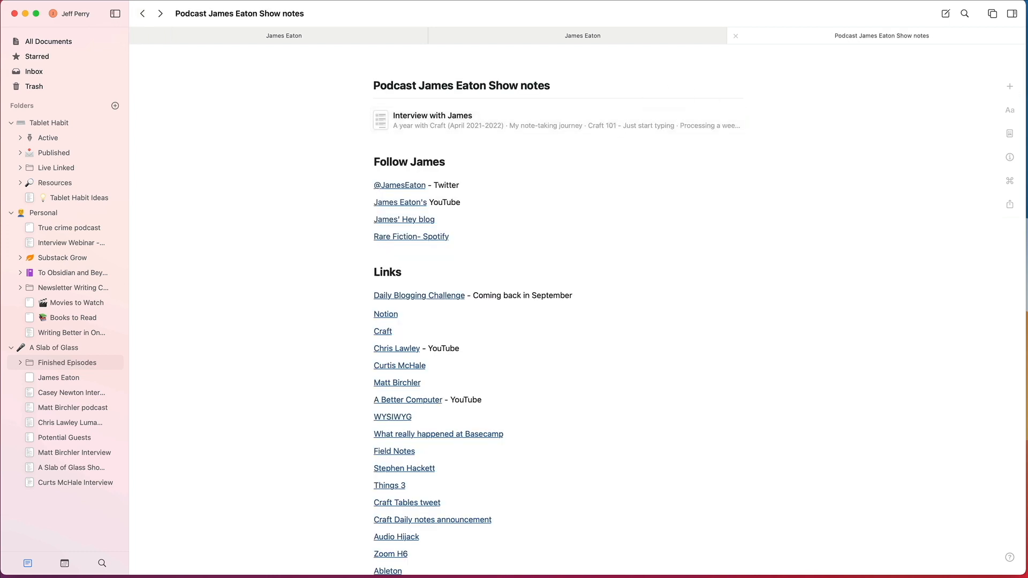
# Step: Remove "Show notes" from the document's title, leaving Podcast and the guest's full name
pyautogui.click(564, 86)
pyautogui.moveTo(564, 85); pyautogui.dragTo(489, 88)
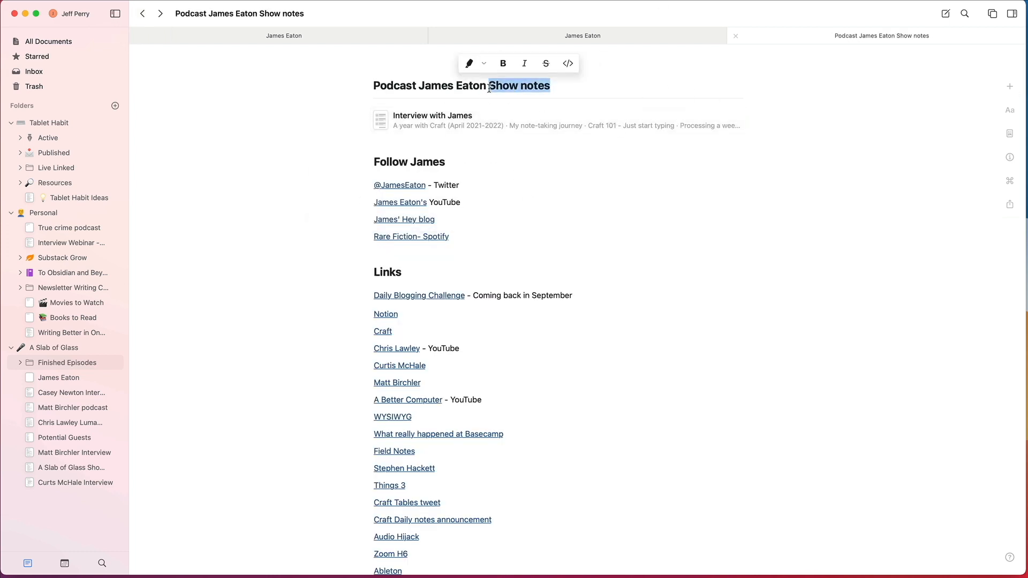
pyautogui.press('BackSpace')
pyautogui.press('BackSpace')
pyautogui.press('BackSpace')
pyautogui.write('n')
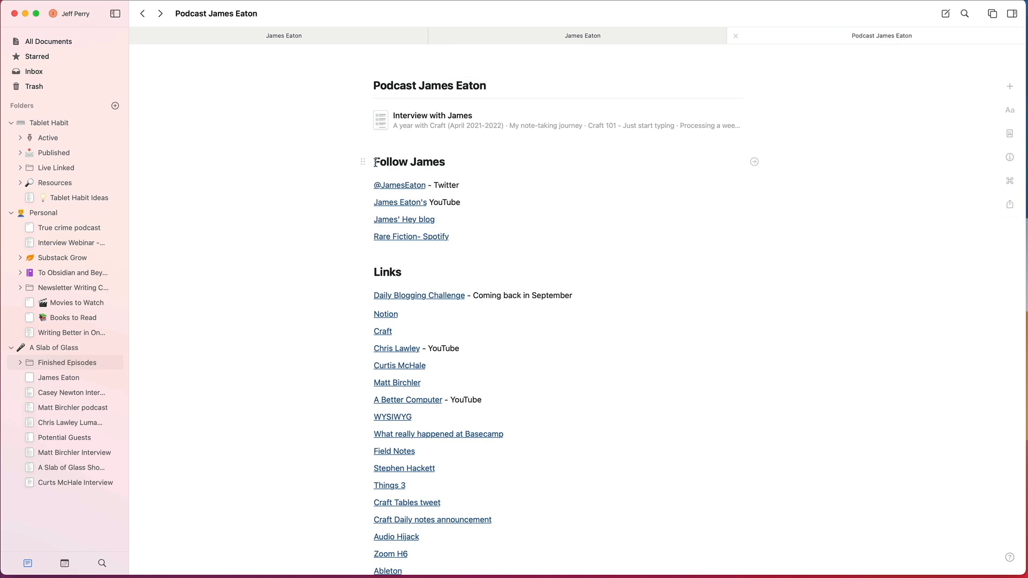
# Step: Cut everything from the Follow heading to the last lesson learned and delete the leftover empty line
pyautogui.moveTo(375, 162); pyautogui.dragTo(446, 162)
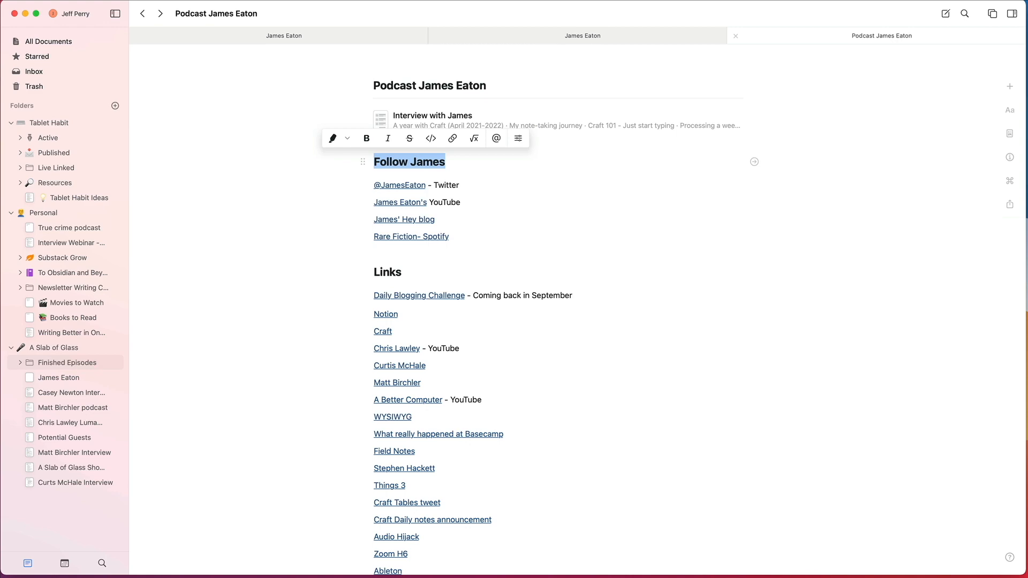
pyautogui.scroll(-15, 645, 353)
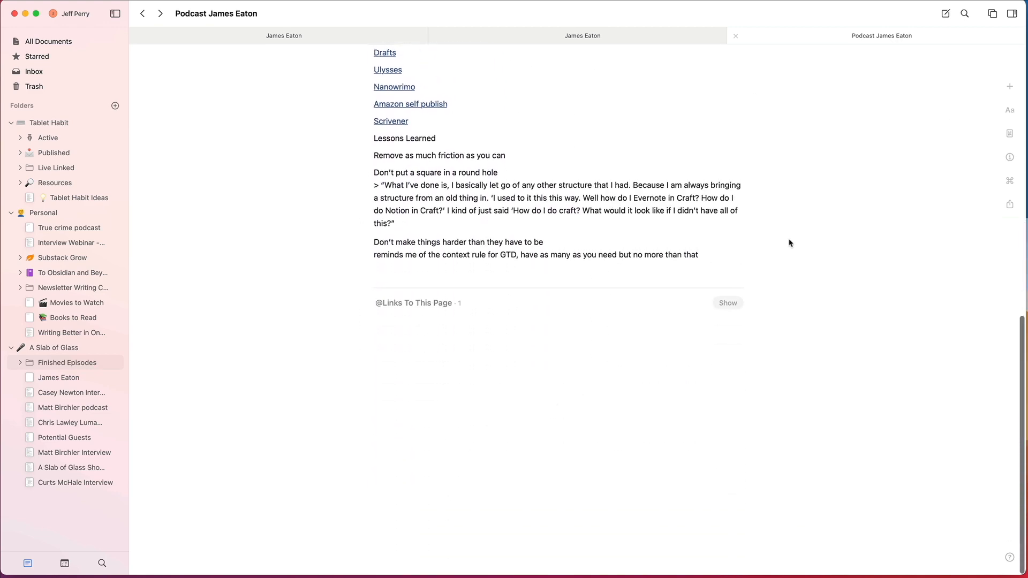
pyautogui.moveTo(705, 257); pyautogui.dragTo(340, 167)
pyautogui.click(451, 147)
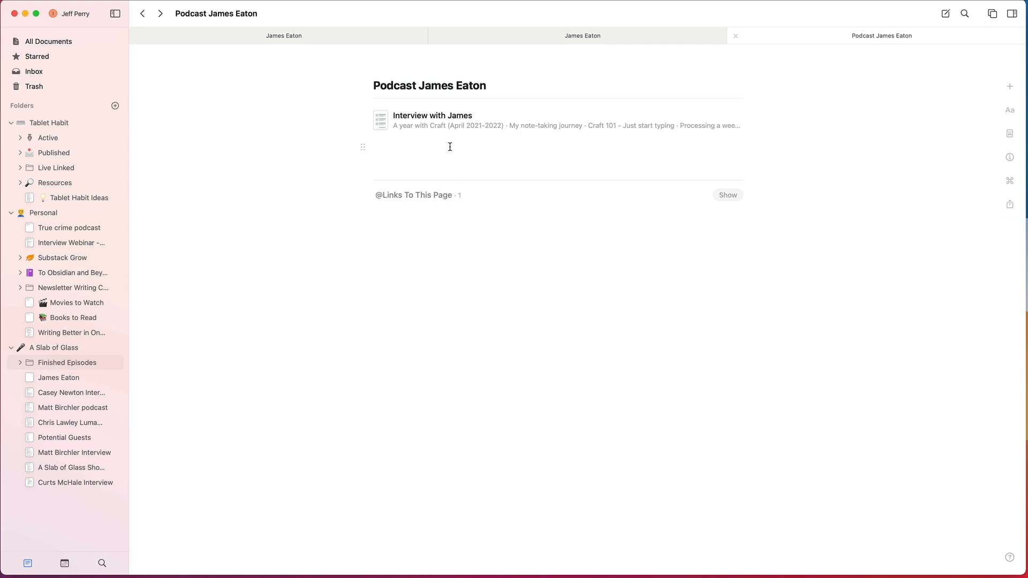
pyautogui.press('BackSpace')
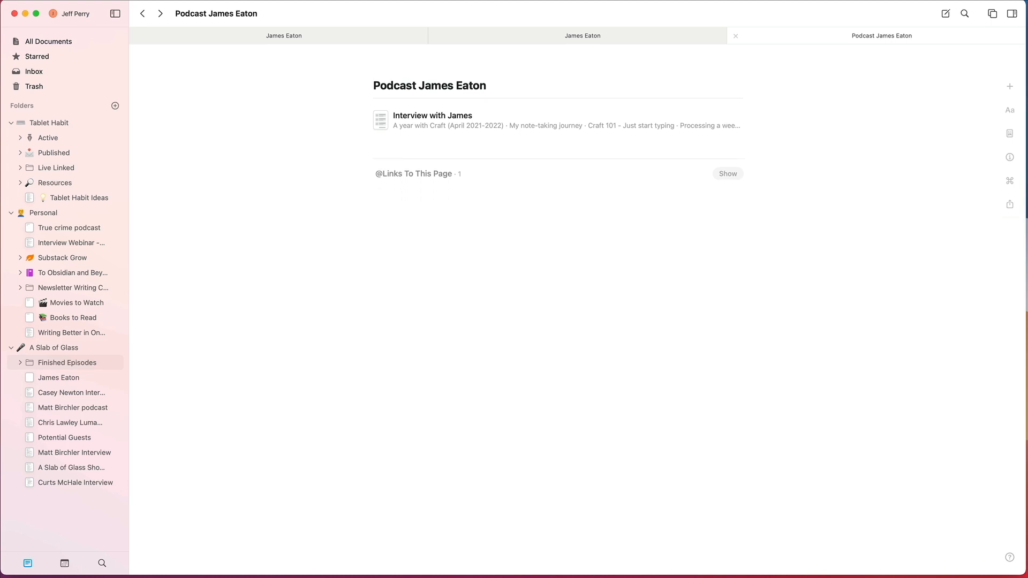
# Step: Open the nested interview page and move the "My note-taking journey" link card above "A year with Craft (April 2021-2022)"
pyautogui.click(558, 120)
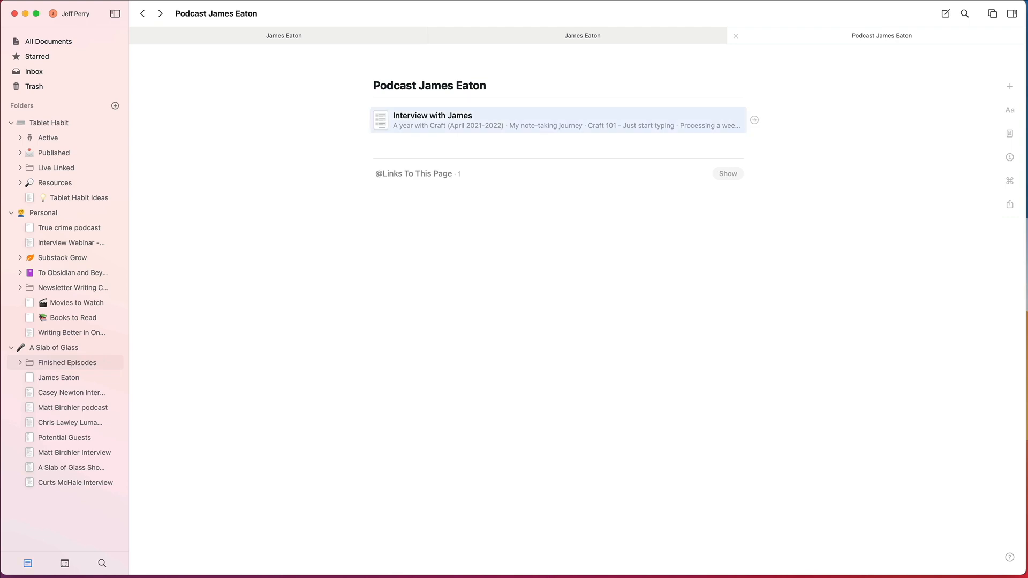
pyautogui.click(394, 116)
pyautogui.press('Escape')
pyautogui.press('Return')
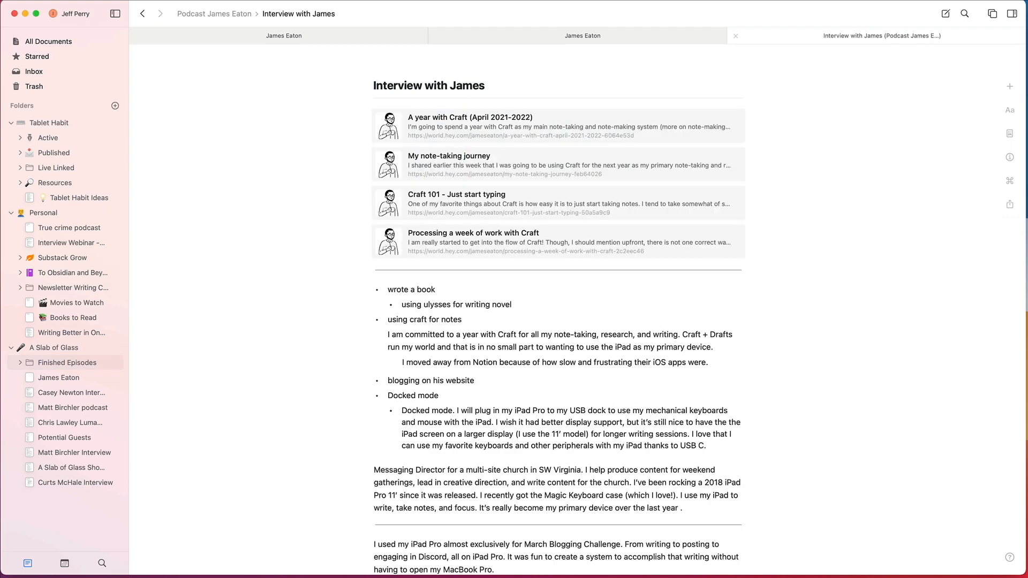
pyautogui.click(475, 128)
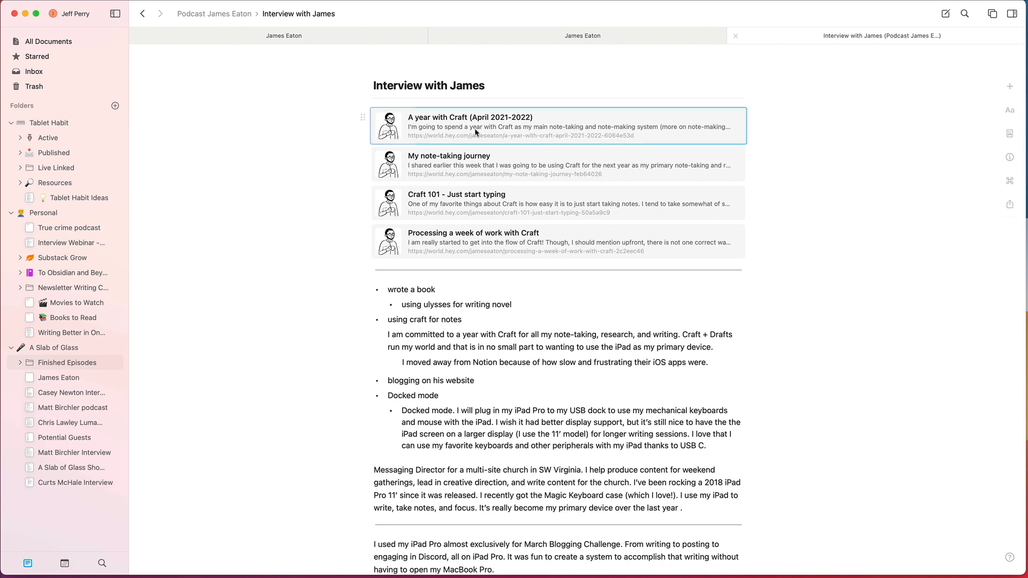
pyautogui.press('Down')
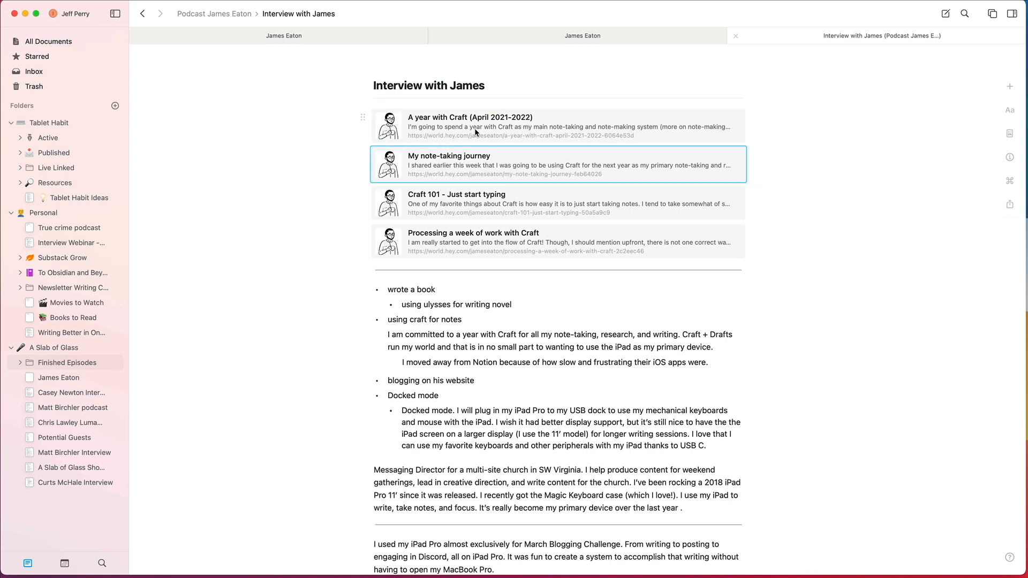
pyautogui.press('super+shift+Up')
pyautogui.hotkey('shift', 'Up')
pyautogui.hotkey('shift', 'Down')
# Step: Step the block selection up through the last paragraphs of the interview page and extend it over the blocks above
pyautogui.press('super+Down')
pyautogui.press('Up')
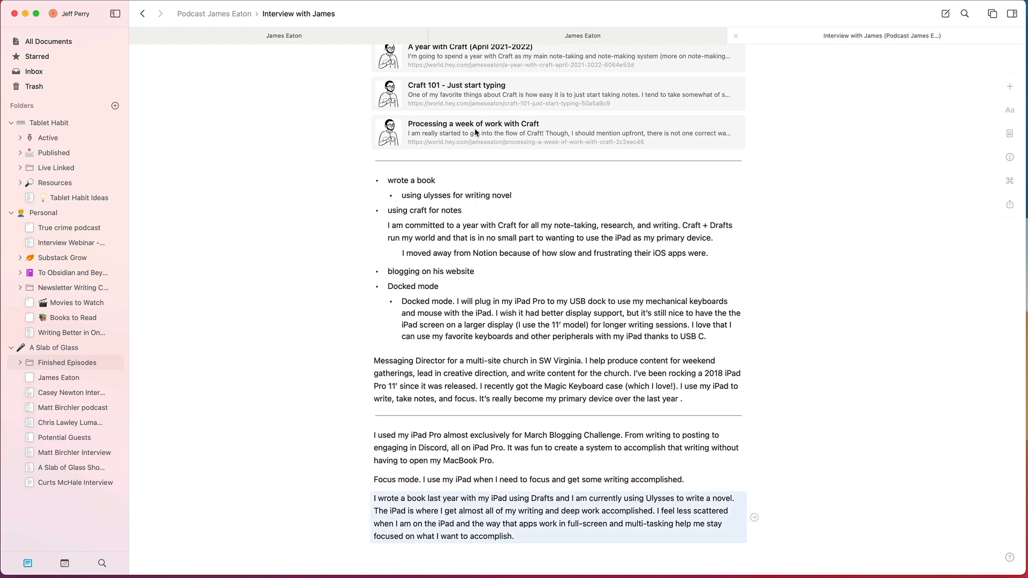
pyautogui.press('Up')
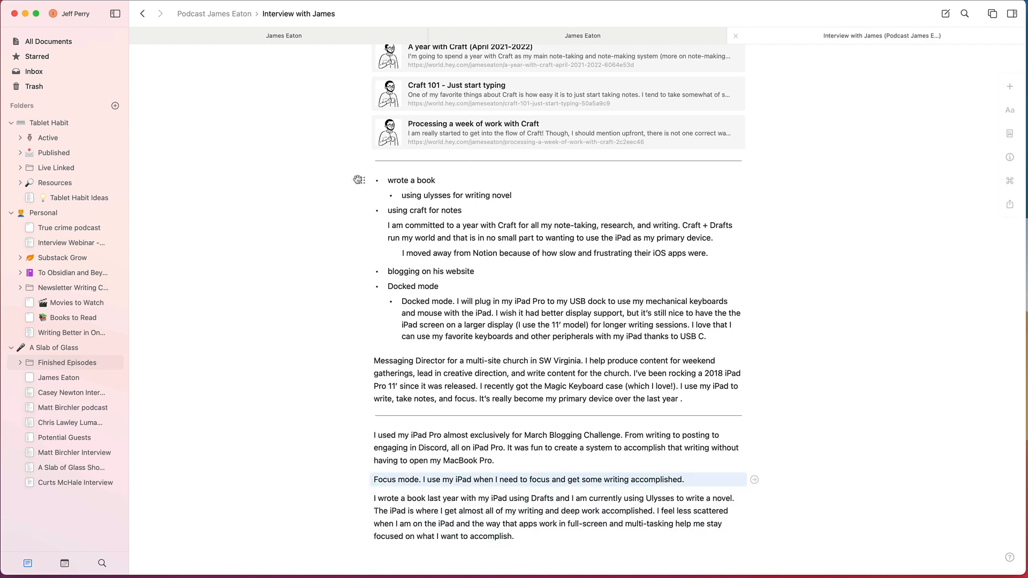
pyautogui.press('super+Down')
pyautogui.press('Up')
pyautogui.press('Up')
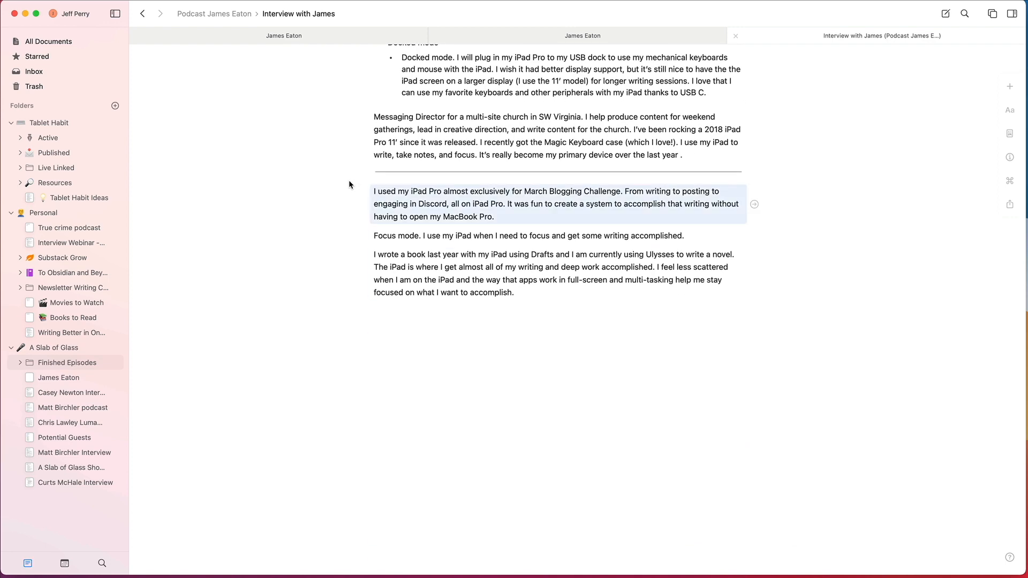
pyautogui.press('Up')
pyautogui.press('Down')
pyautogui.hotkey('shift', 'Up')
pyautogui.hotkey('shift', 'Up')
pyautogui.hotkey('shift', 'Up')
pyautogui.hotkey('shift', 'Up')
pyautogui.hotkey('shift', 'Up')
pyautogui.hotkey('shift', 'Up')
pyautogui.hotkey('shift', 'Up')
pyautogui.hotkey('shift', 'Up')
pyautogui.hotkey('shift', 'Up')
pyautogui.hotkey('shift', 'Up')
pyautogui.hotkey('shift', 'Up')
pyautogui.hotkey('shift', 'Up')
pyautogui.hotkey('shift', 'Up')
pyautogui.hotkey('shift', 'Up')
pyautogui.hotkey('shift', 'Up')
pyautogui.hotkey('shift', 'Up')
pyautogui.hotkey('shift', 'Up')
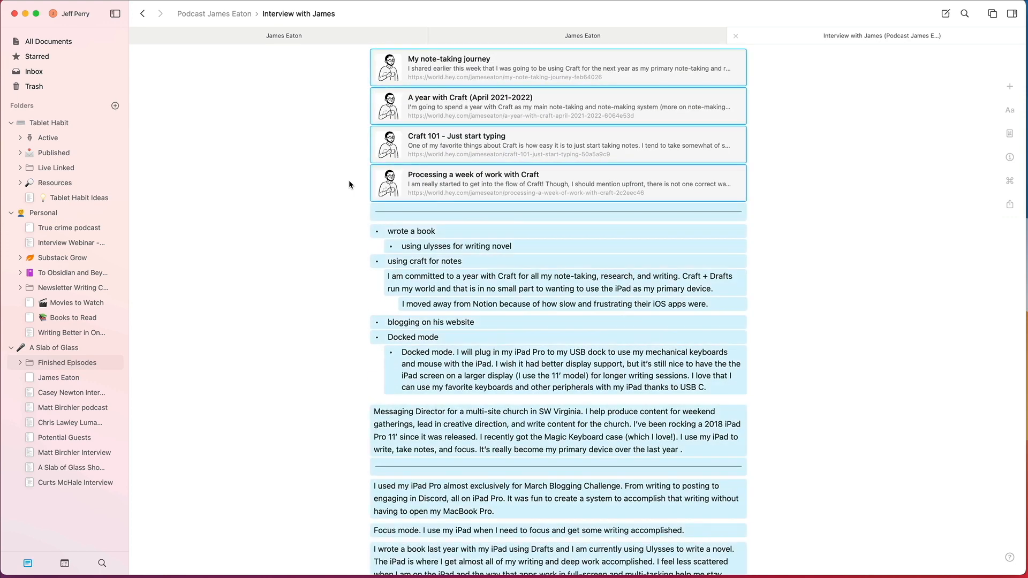
# Step: Return to the parent document and add a line with the guest's full name and "Show Notes" below the interview page
pyautogui.click(144, 14)
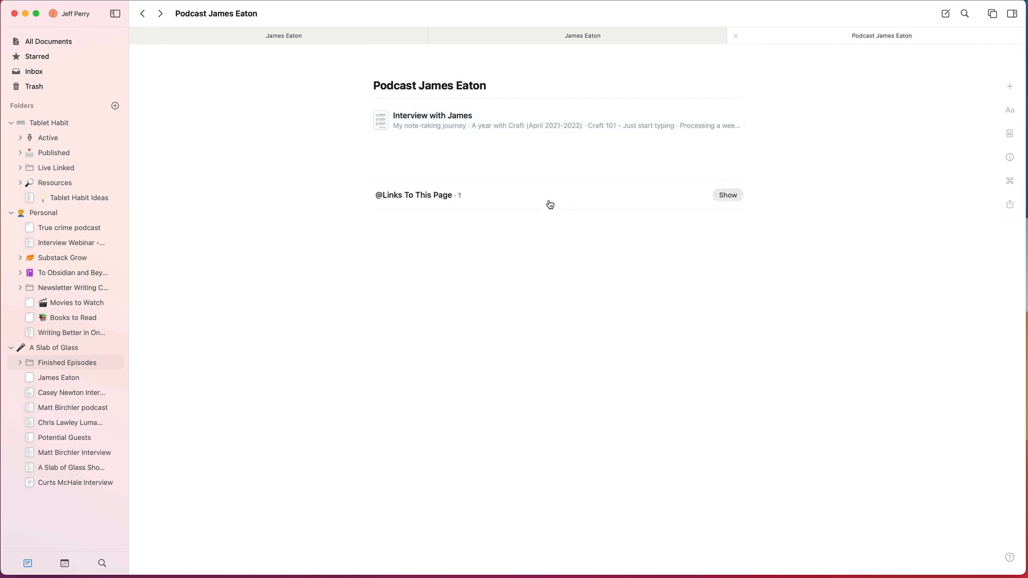
pyautogui.press('Return')
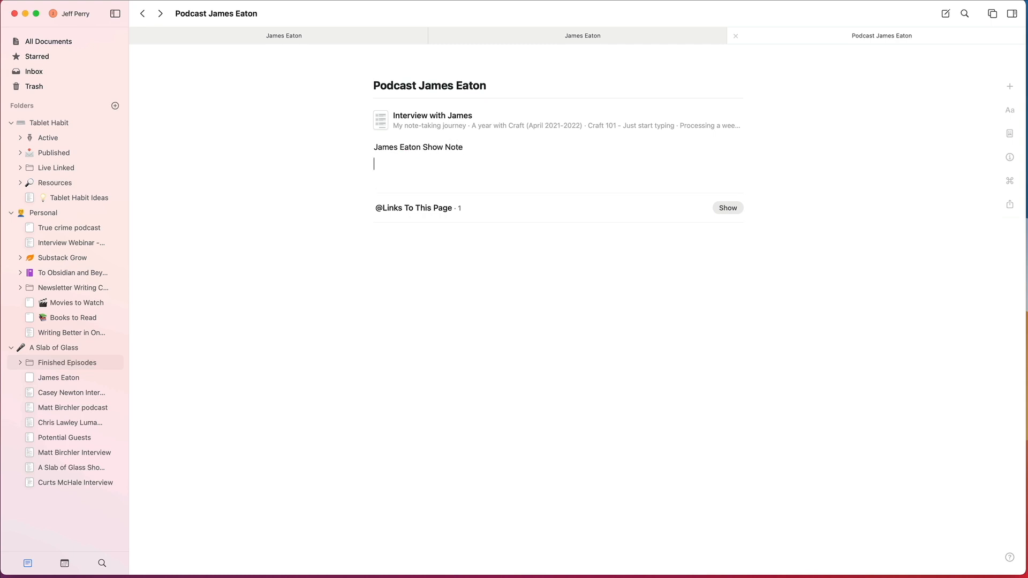
pyautogui.press('BackSpace')
pyautogui.write('s')
pyautogui.press('Return')
pyautogui.press('BackSpace')
pyautogui.press('Escape')
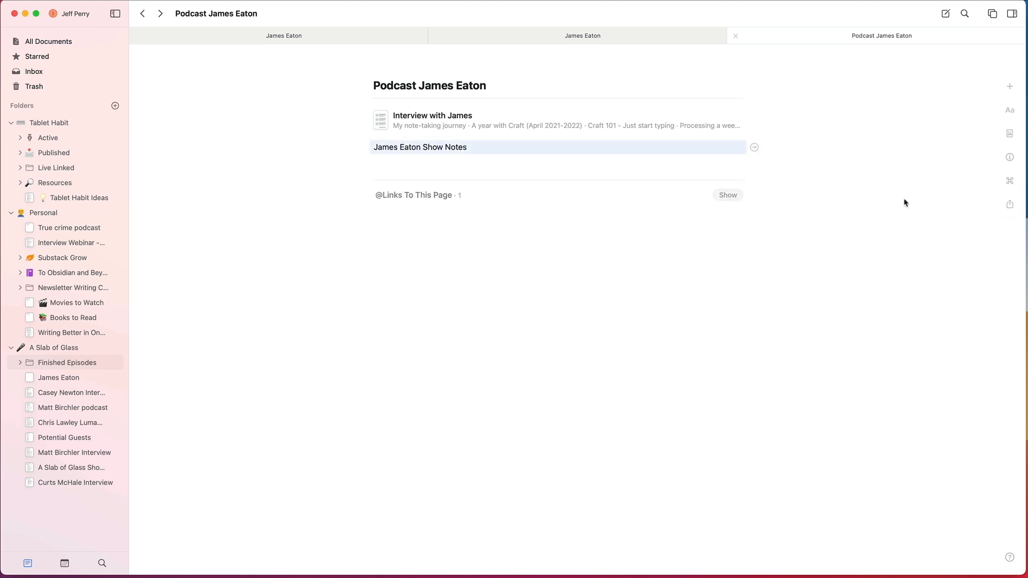
# Step: Move the Show Notes line above the nested interview page
pyautogui.press('Return')
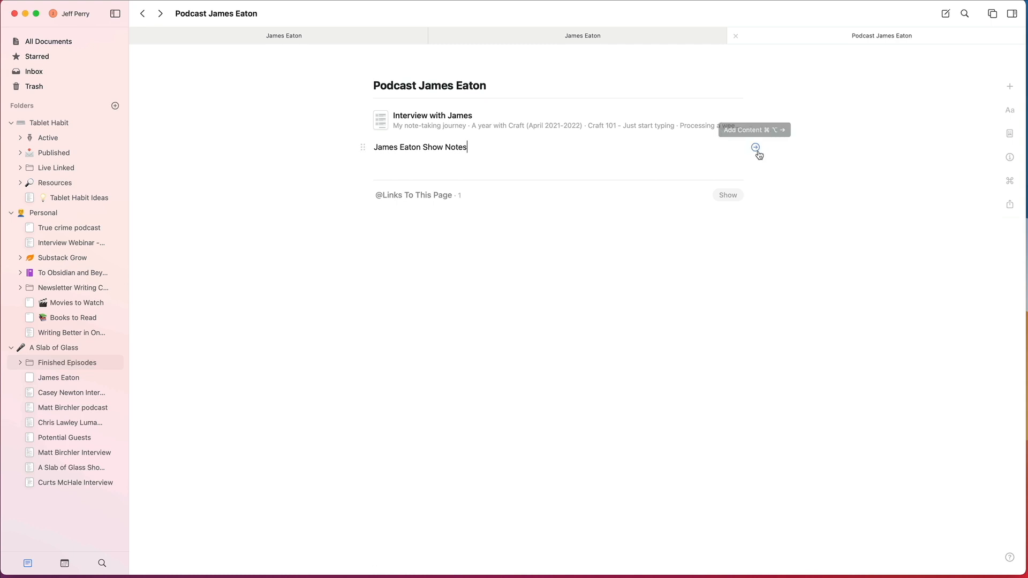
pyautogui.press('Escape')
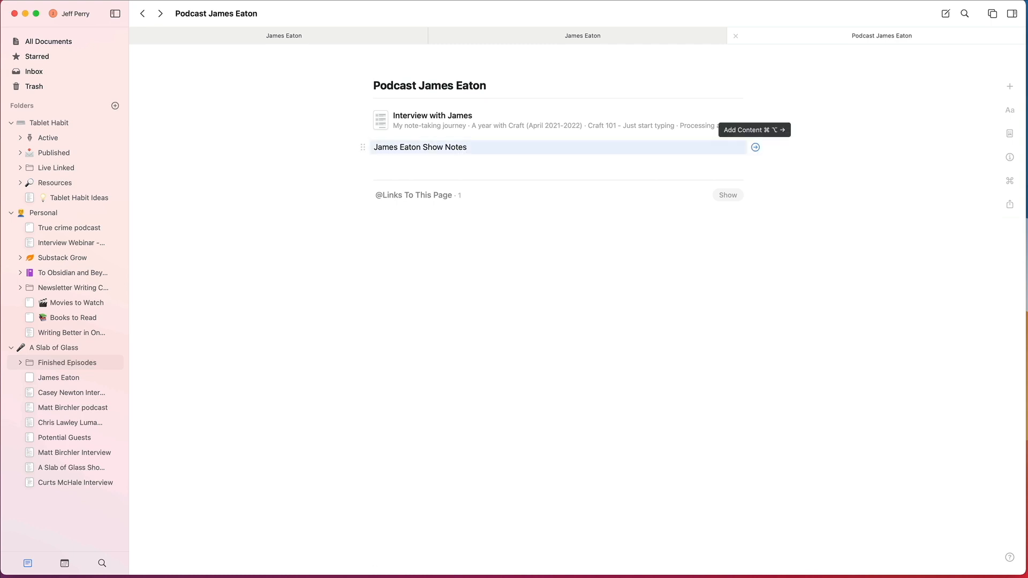
pyautogui.press('super+shift+Up')
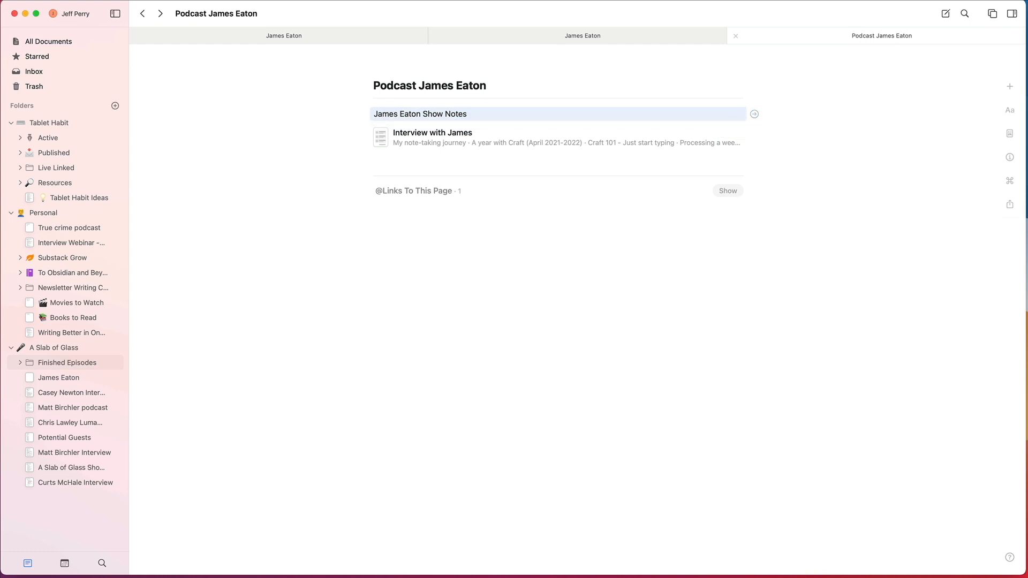
# Step: Turn the Show Notes line into a nested page, paste the cut show notes into it, and return to the parent document
pyautogui.click(754, 114)
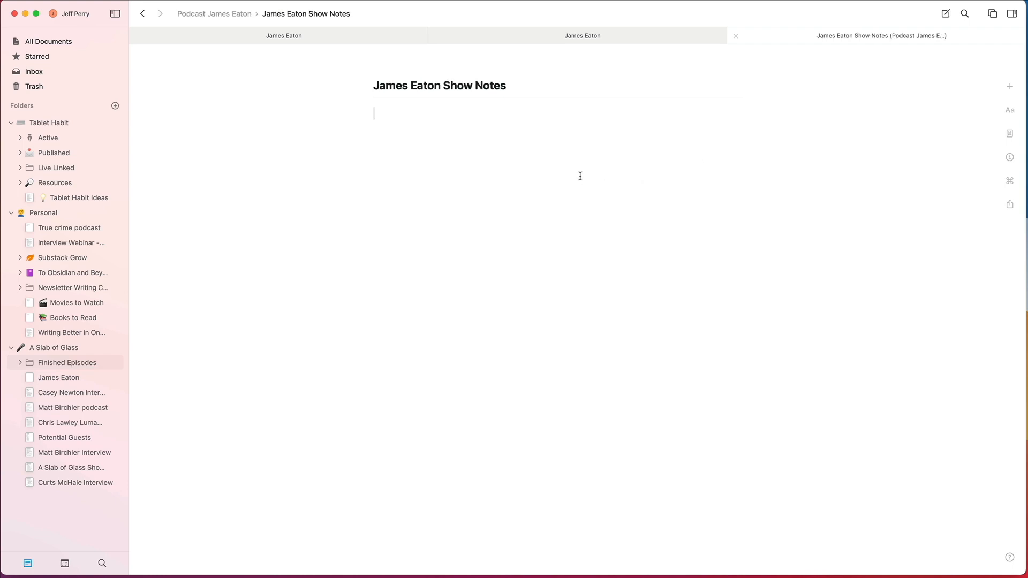
pyautogui.press('super+v')
pyautogui.scroll(-10, 508, 189)
pyautogui.scroll(10, 508, 188)
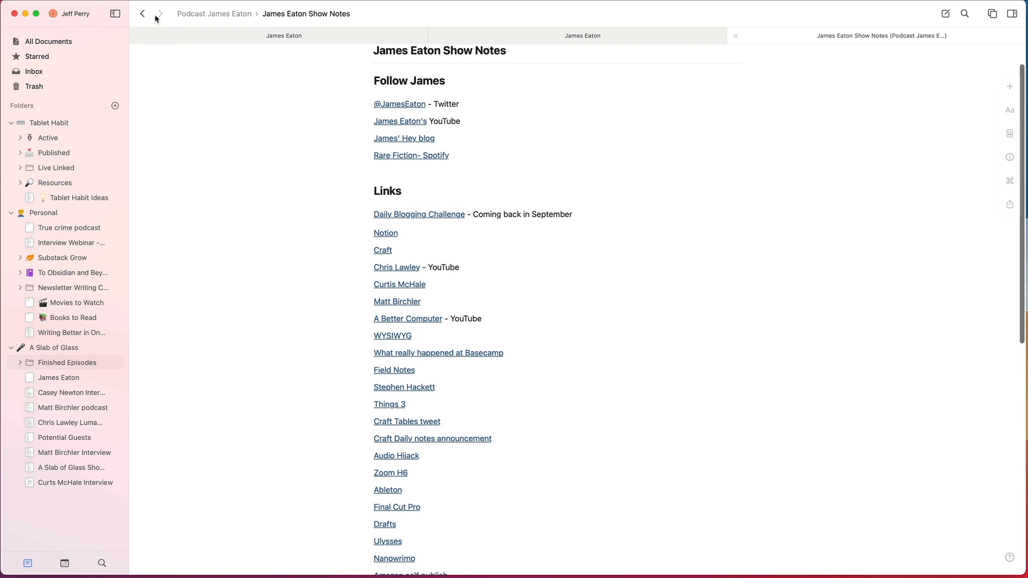
pyautogui.click(142, 13)
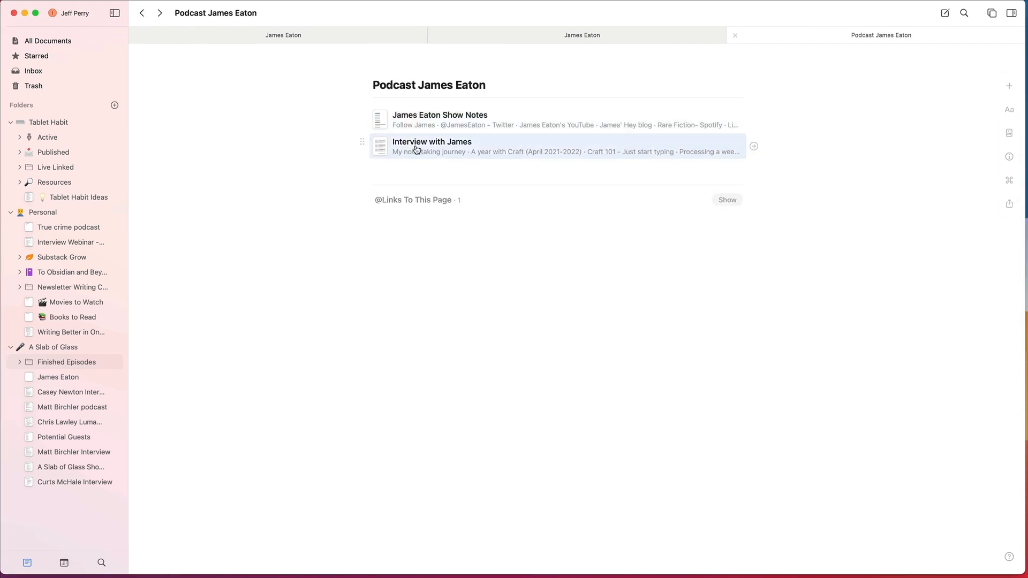
# Step: Switch the block selection between the two nested pages and extend it over both of them
pyautogui.press('Up')
pyautogui.press('Down')
pyautogui.press('Up')
pyautogui.hotkey('shift', 'Down')
pyautogui.hotkey('shift', 'Up')
pyautogui.hotkey('shift', 'Down')
pyautogui.hotkey('shift', 'Up')
pyautogui.press('Down')
pyautogui.press('Up')
pyautogui.press('Down')
pyautogui.hotkey('shift', 'Up')
pyautogui.hotkey('shift', 'Down')
# Step: Move the nested interview page above the Show Notes page and clear the stray text line below them
pyautogui.moveTo(416, 150); pyautogui.dragTo(406, 110)
pyautogui.click(433, 175)
pyautogui.write('e')
pyautogui.press('BackSpace')
pyautogui.press('BackSpace')
# Step: Return to the Finished Episodes folder and move the old guest interview document to the trash
pyautogui.click(142, 13)
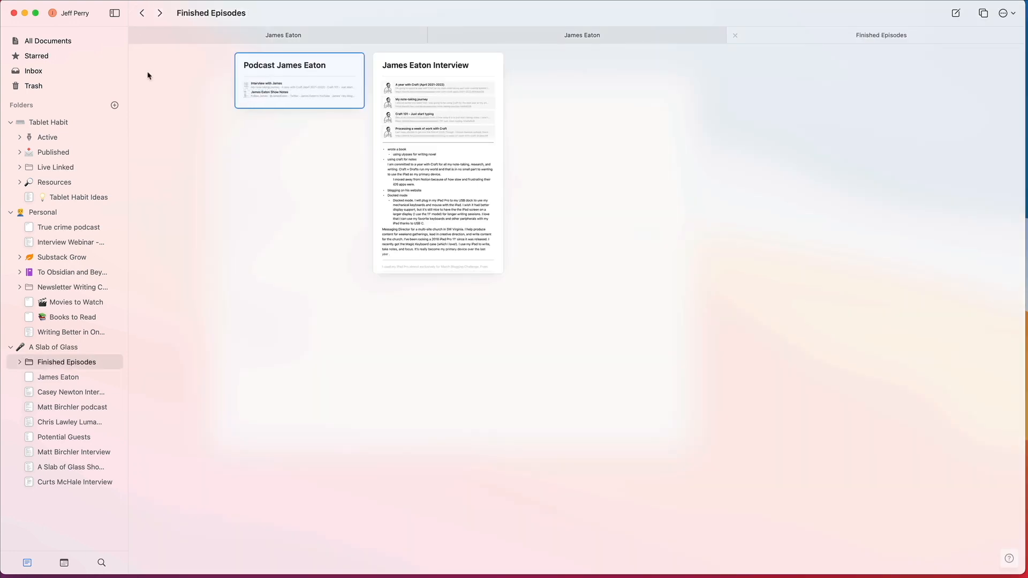
pyautogui.click(496, 80)
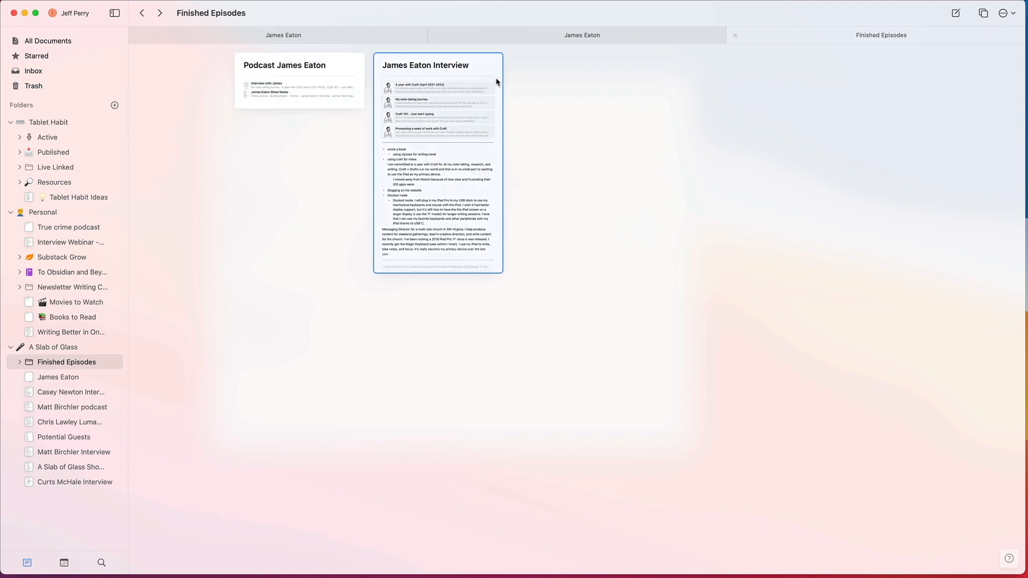
pyautogui.rightClick(464, 99)
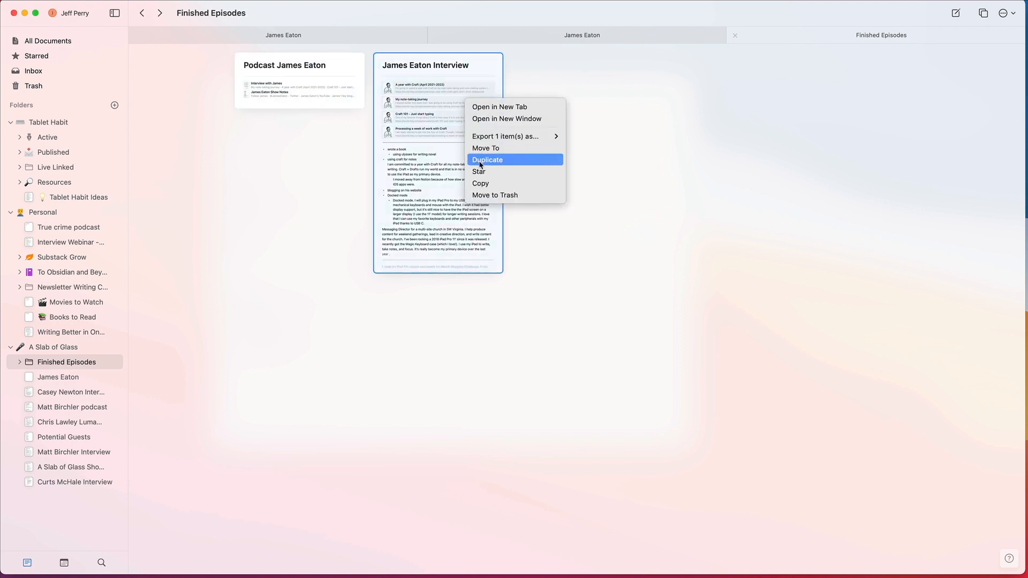
pyautogui.click(429, 137)
pyautogui.click(596, 177)
pyautogui.click(479, 166)
pyautogui.press('BackSpace')
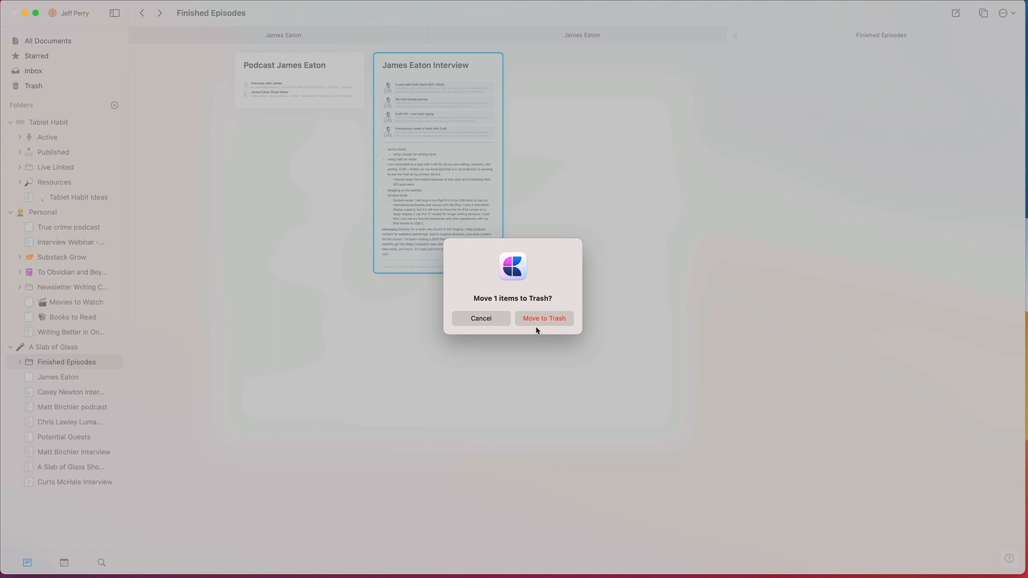
pyautogui.click(549, 316)
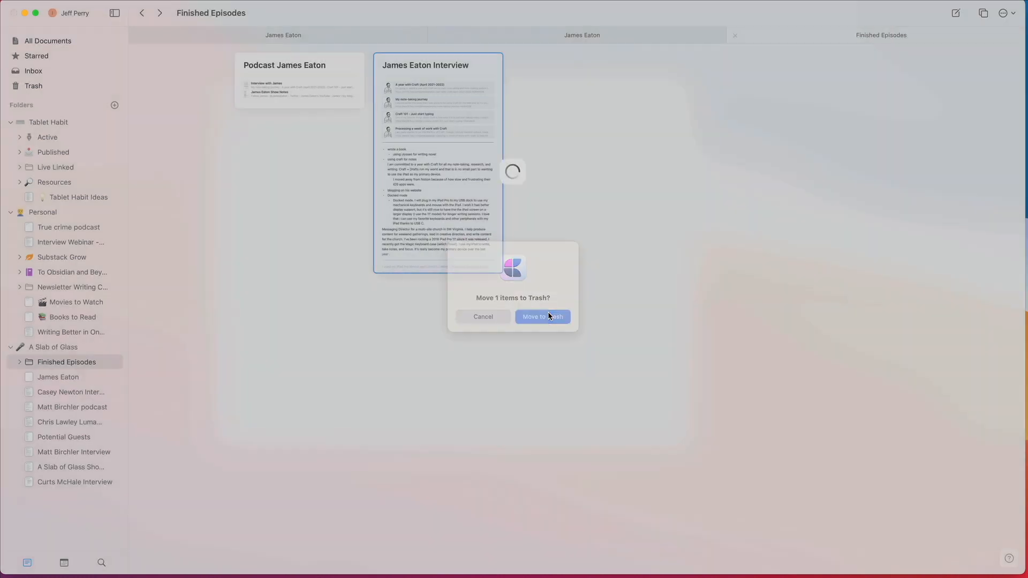
# Step: Review the Finished Episodes folder and the guest's own note, and try to move that note to the top of the folder list
pyautogui.click(318, 80)
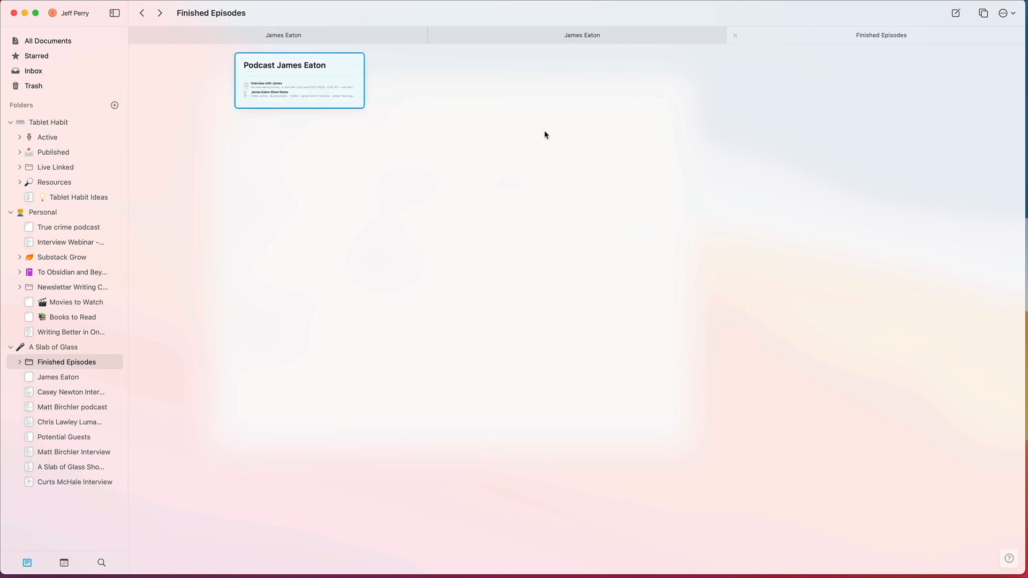
pyautogui.click(216, 271)
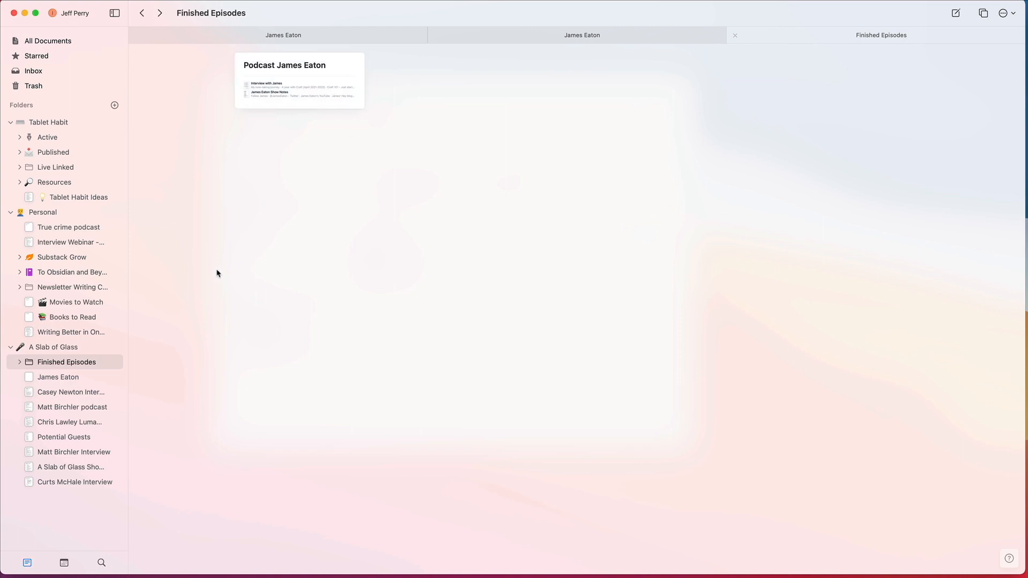
pyautogui.click(57, 377)
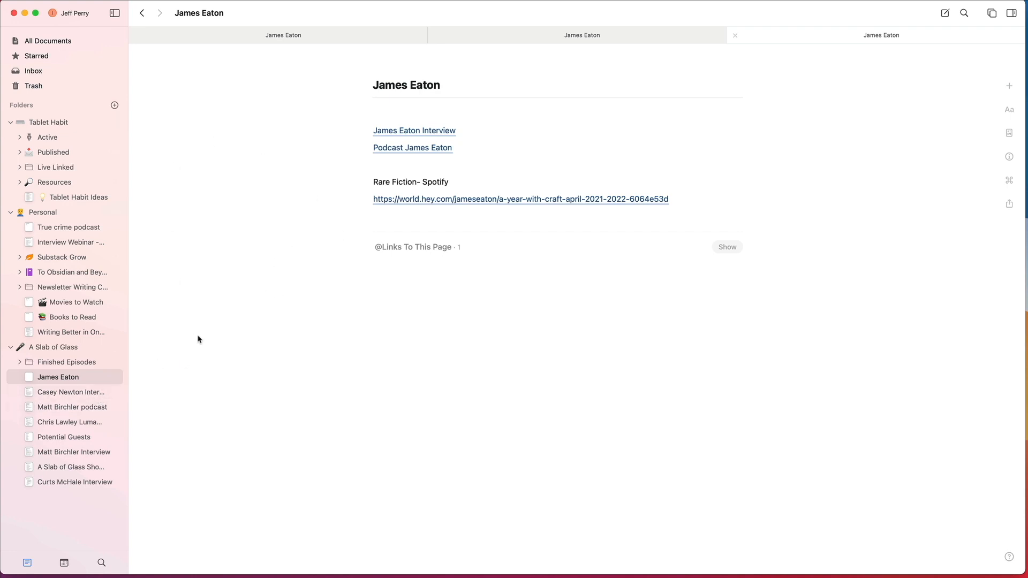
pyautogui.click(71, 366)
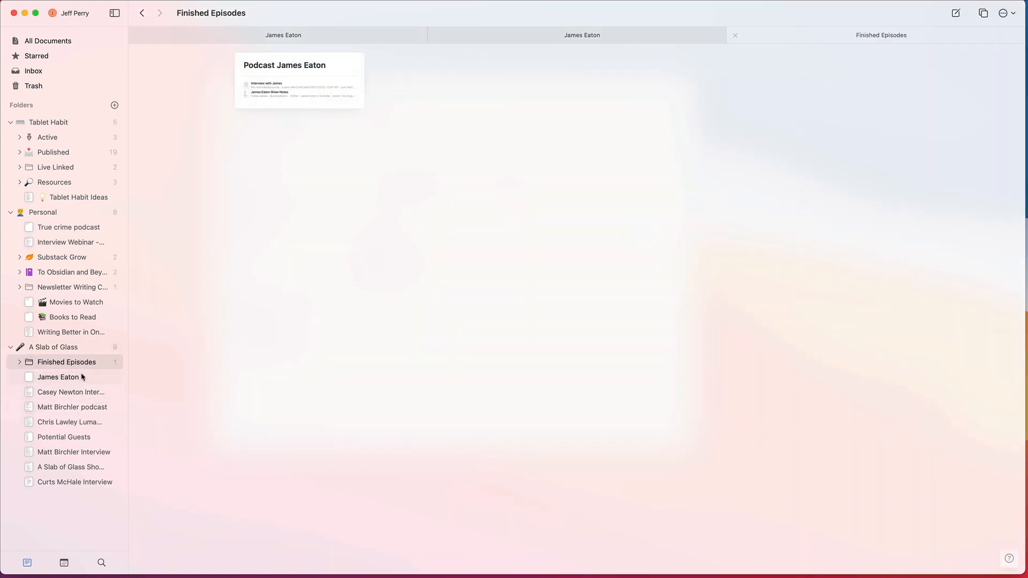
pyautogui.click(61, 378)
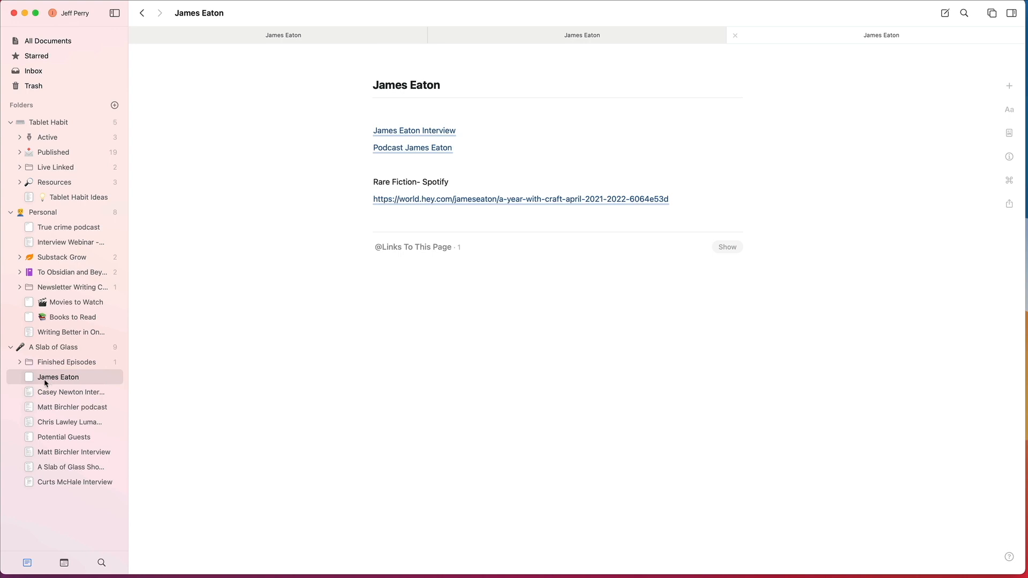
pyautogui.moveTo(47, 378); pyautogui.dragTo(39, 116)
# Step: Create a top-level folder named People with a single-person icon and a blue color
pyautogui.click(115, 105)
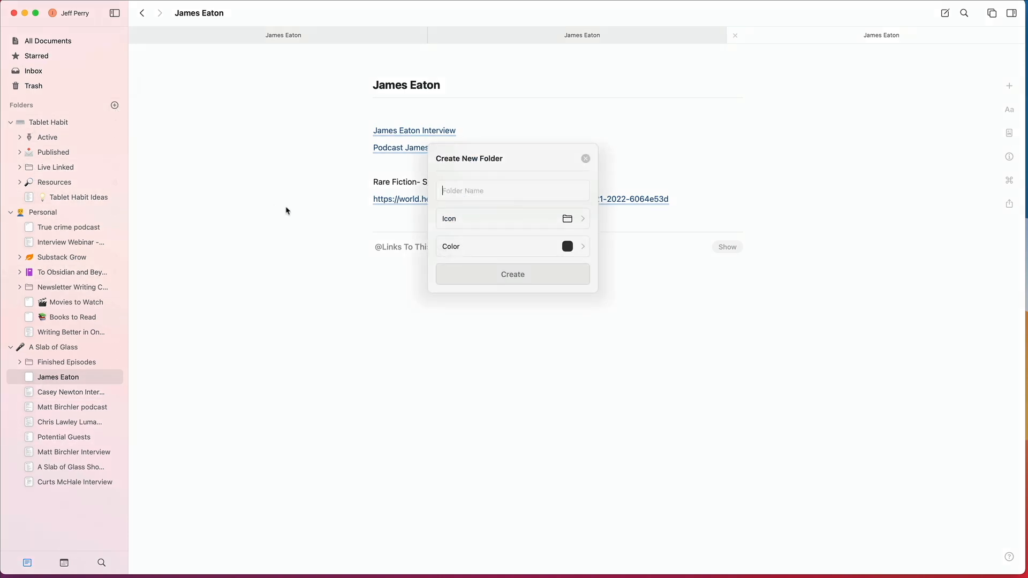
pyautogui.write('People')
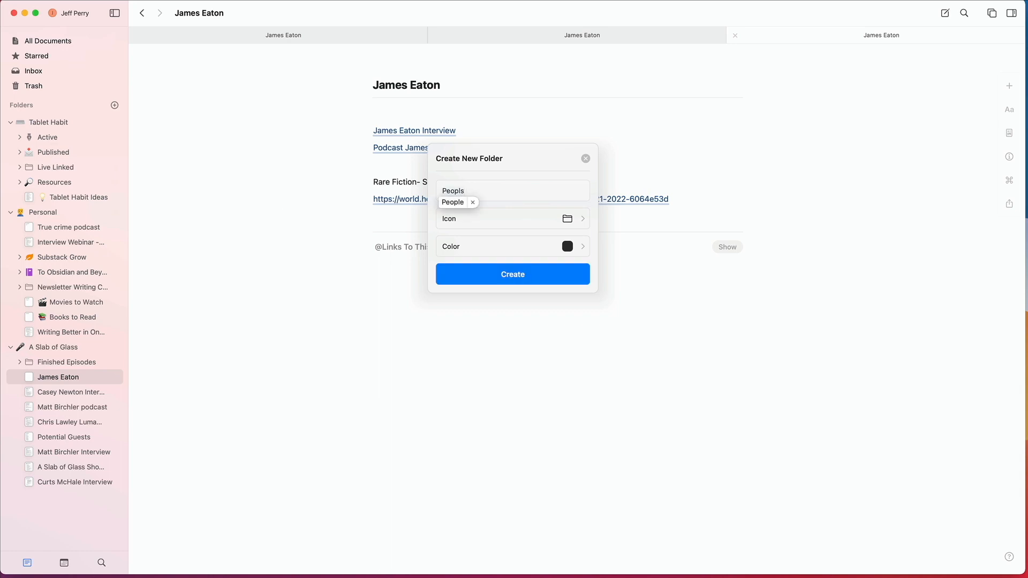
pyautogui.click(569, 220)
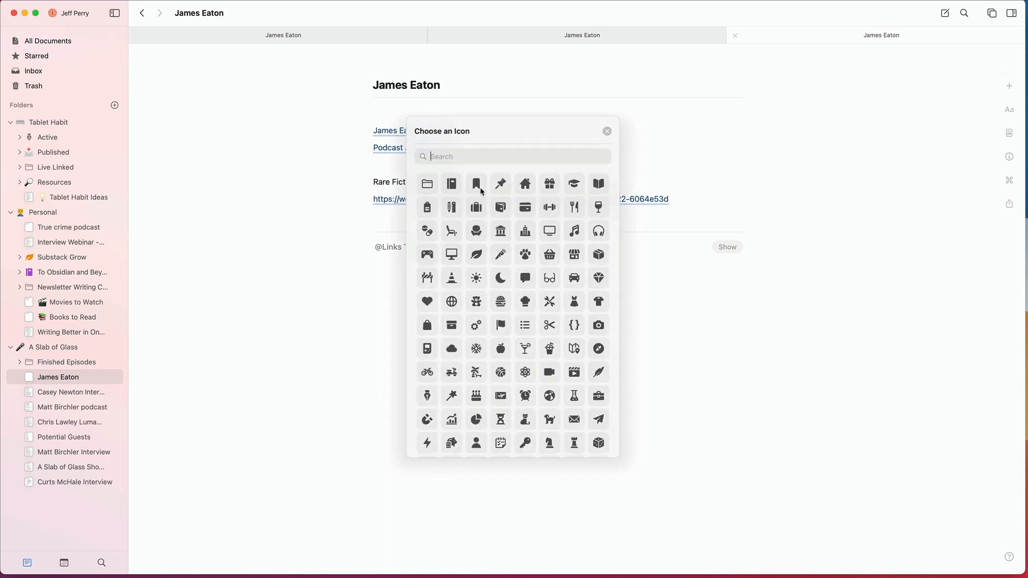
pyautogui.write('people')
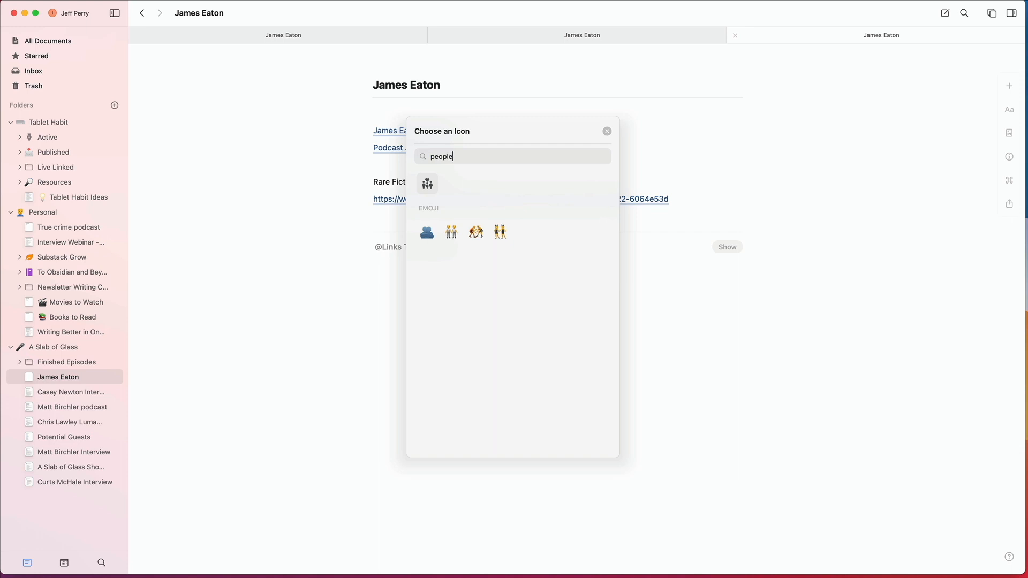
pyautogui.press('BackSpace')
pyautogui.press('BackSpace')
pyautogui.press('BackSpace')
pyautogui.press('BackSpace')
pyautogui.write('r')
pyautogui.click(432, 185)
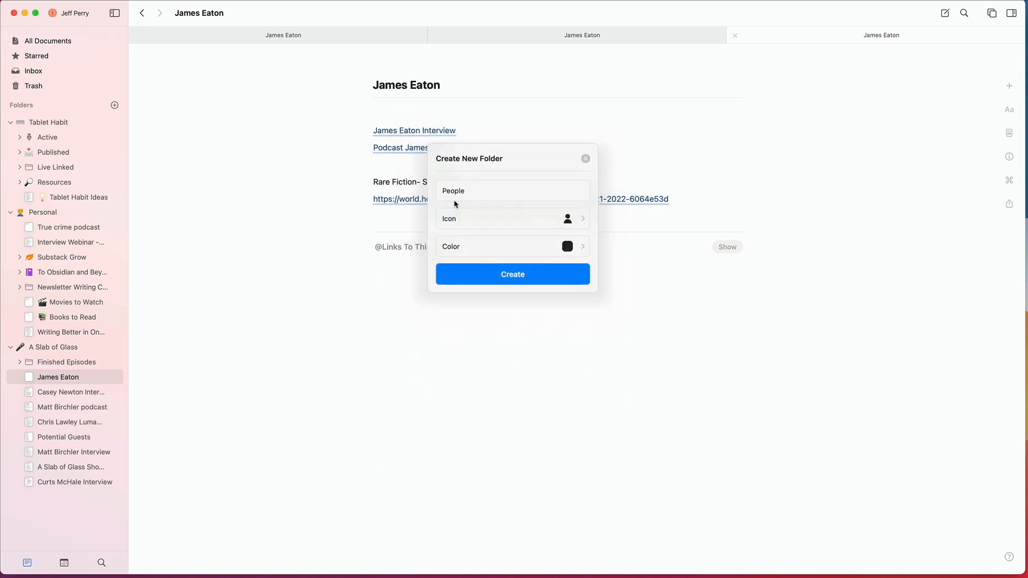
pyautogui.click(570, 251)
pyautogui.click(560, 196)
pyautogui.click(530, 273)
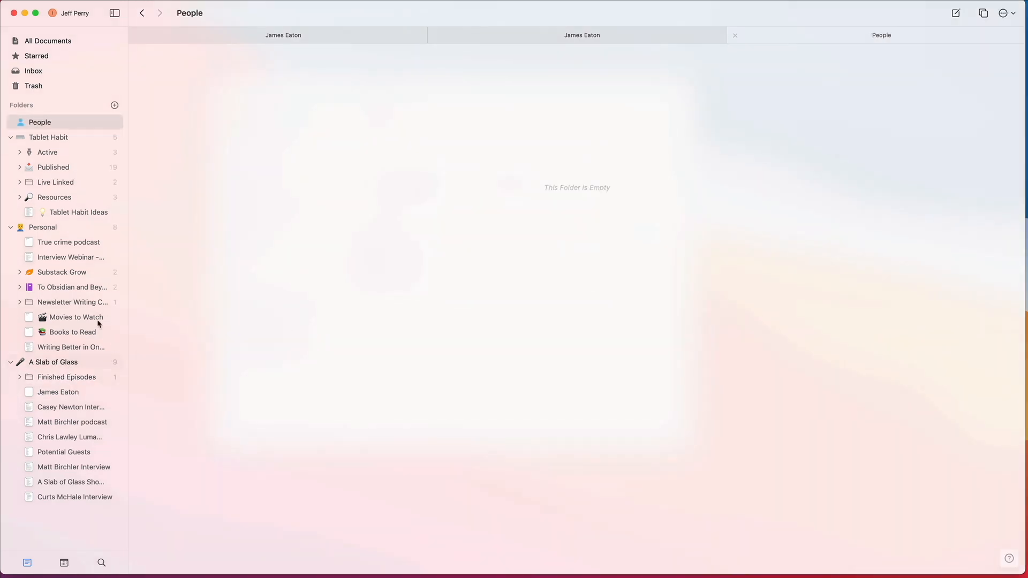
# Step: Move the guest's note from A Slab of Glass into the People folder, open the note, and expand the folder
pyautogui.moveTo(41, 394); pyautogui.dragTo(30, 125)
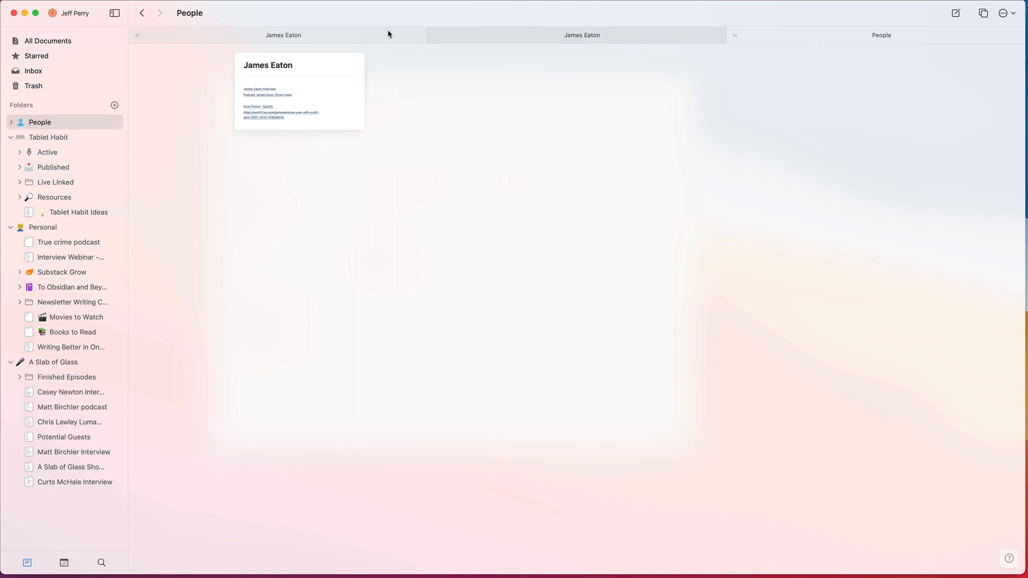
pyautogui.click(314, 87)
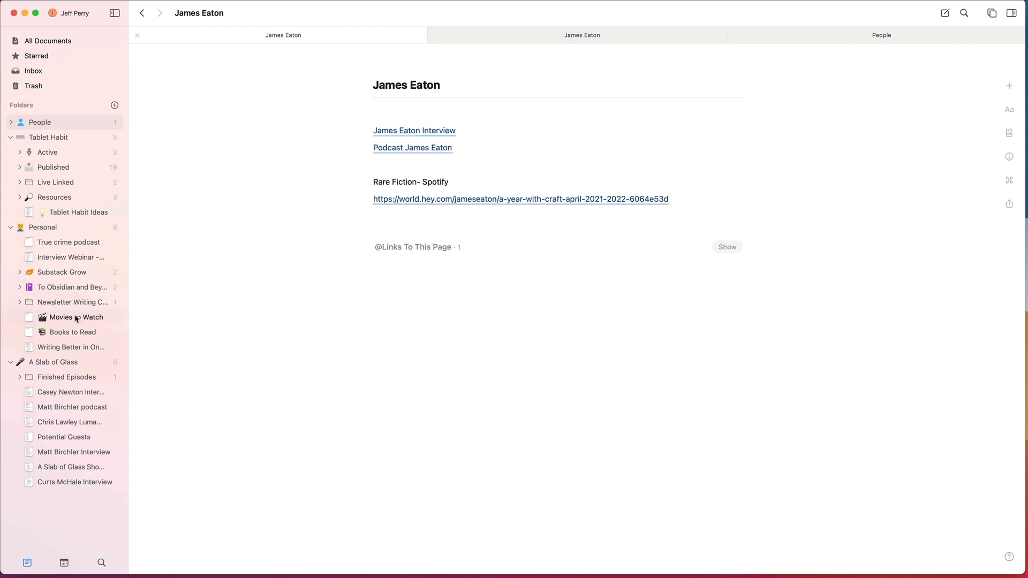
pyautogui.click(16, 127)
# Step: Collapse the other top-level folders, move People between Personal and A Slab of Glass, and open it
pyautogui.moveTo(31, 124); pyautogui.dragTo(19, 375)
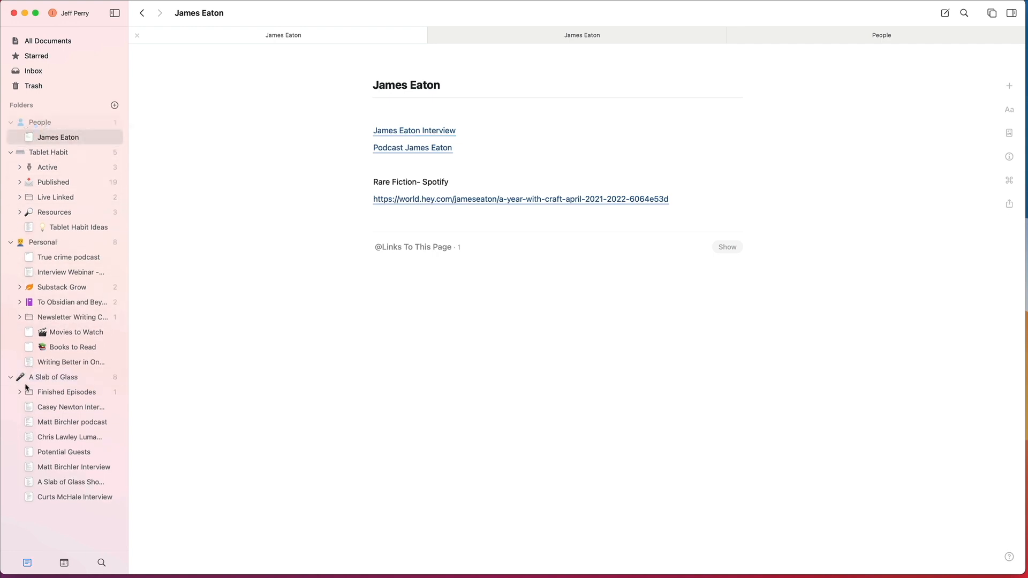
pyautogui.click(11, 153)
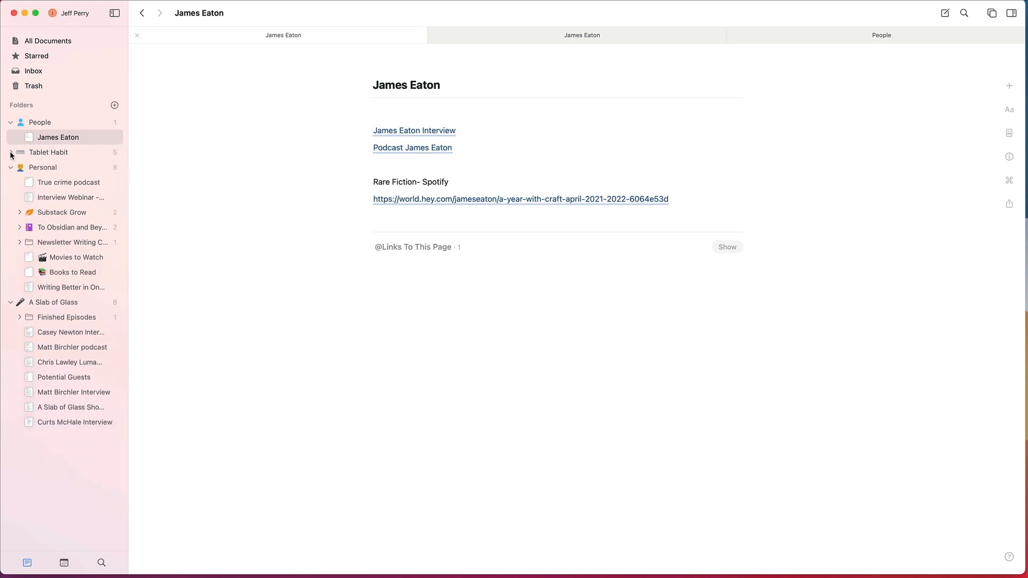
pyautogui.click(11, 167)
pyautogui.click(11, 182)
pyautogui.moveTo(31, 124); pyautogui.dragTo(30, 173)
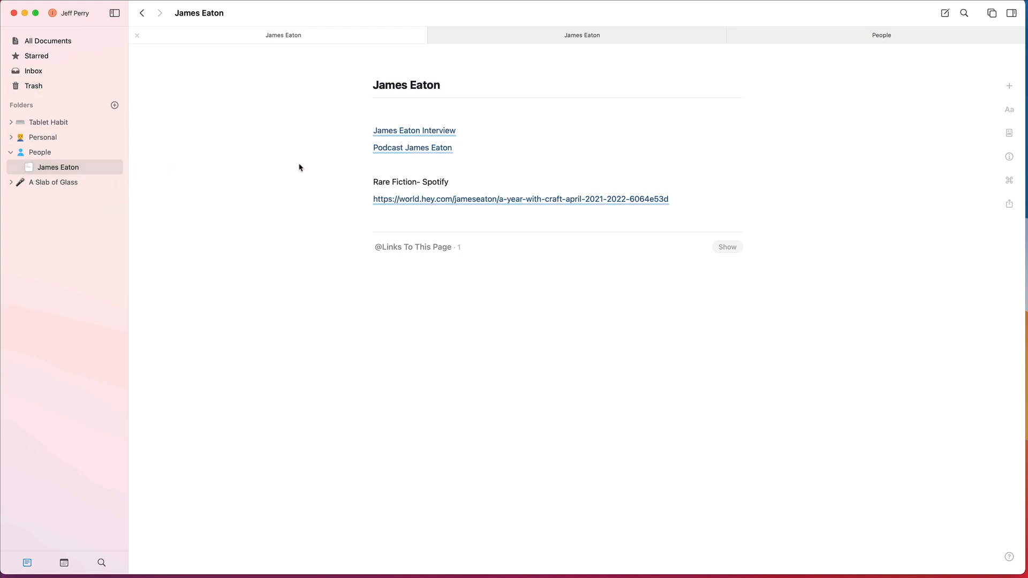
pyautogui.click(70, 154)
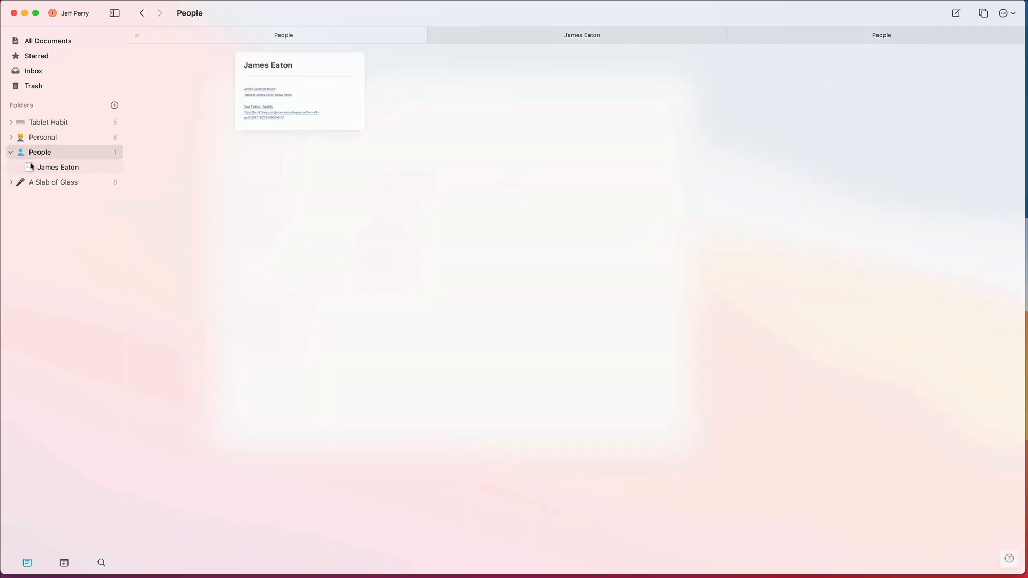
# Step: Check the contents of the Personal, Tablet Habit and A Slab of Glass folders, leaving Tablet Habit collapsed
pyautogui.click(11, 138)
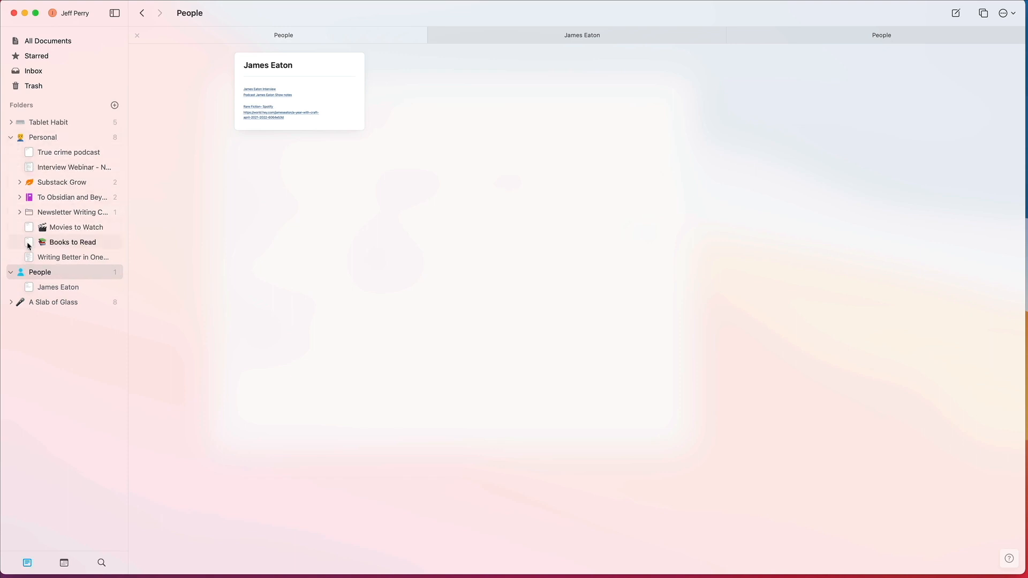
pyautogui.click(10, 122)
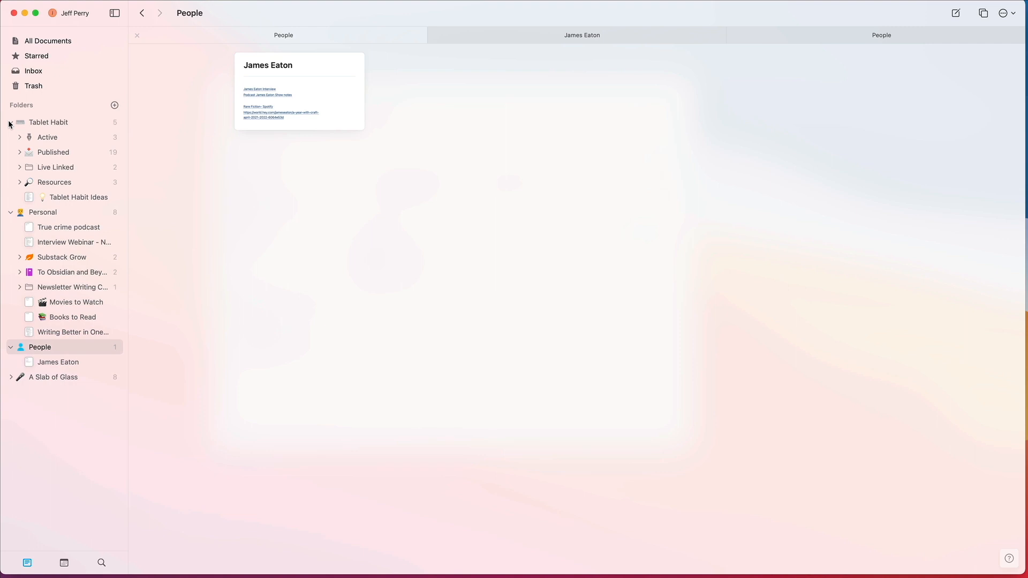
pyautogui.click(10, 123)
pyautogui.click(10, 123)
pyautogui.click(10, 123)
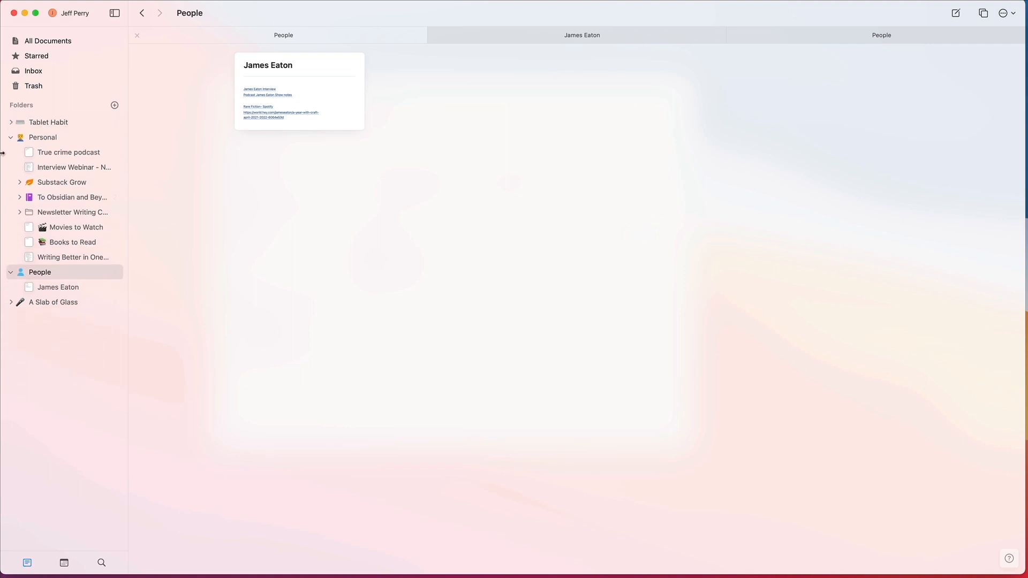
pyautogui.click(10, 303)
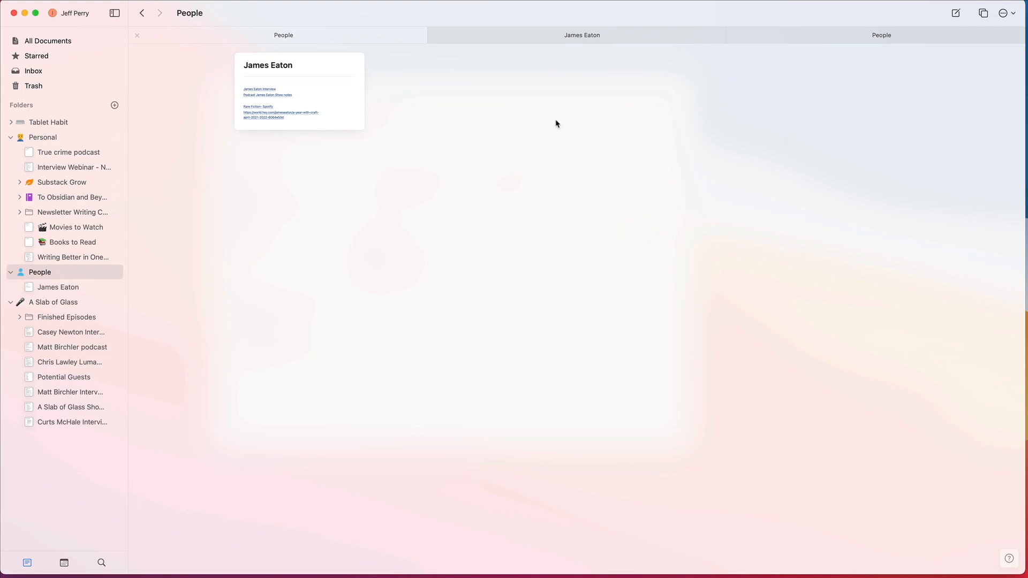
# Step: Show all documents and look over the layout, sort, and export options for that view
pyautogui.click(54, 46)
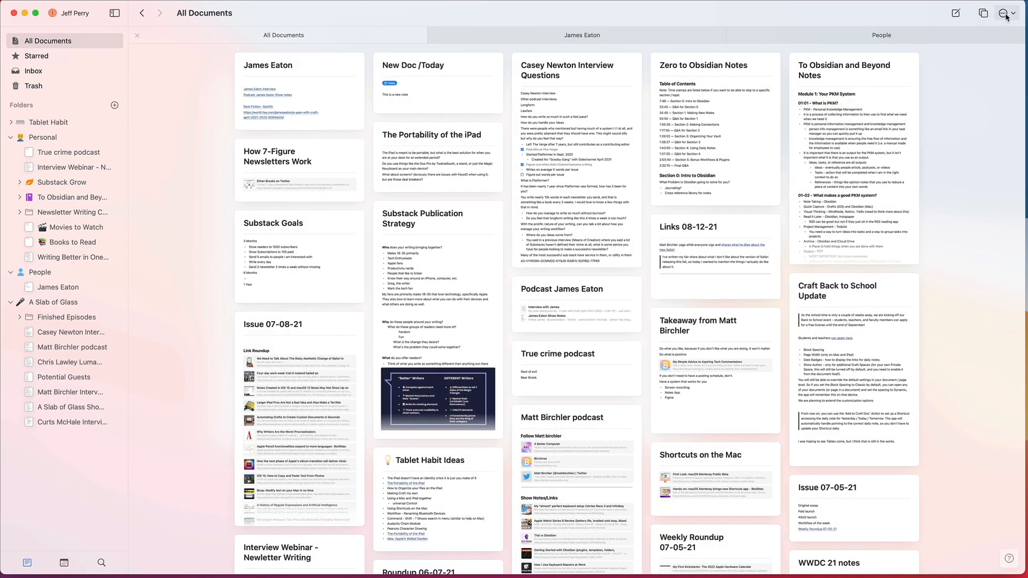
pyautogui.click(1006, 14)
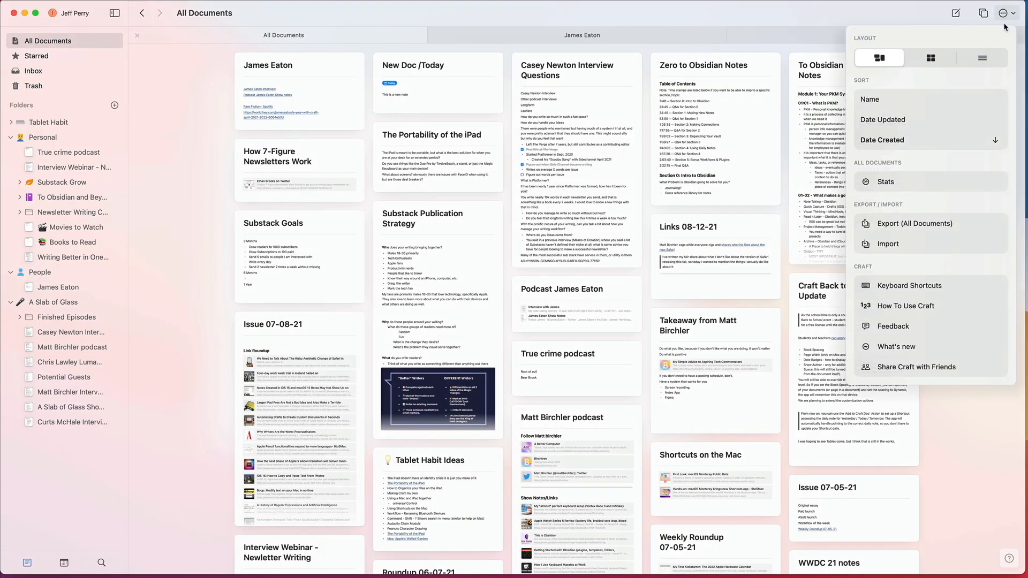
pyautogui.click(194, 239)
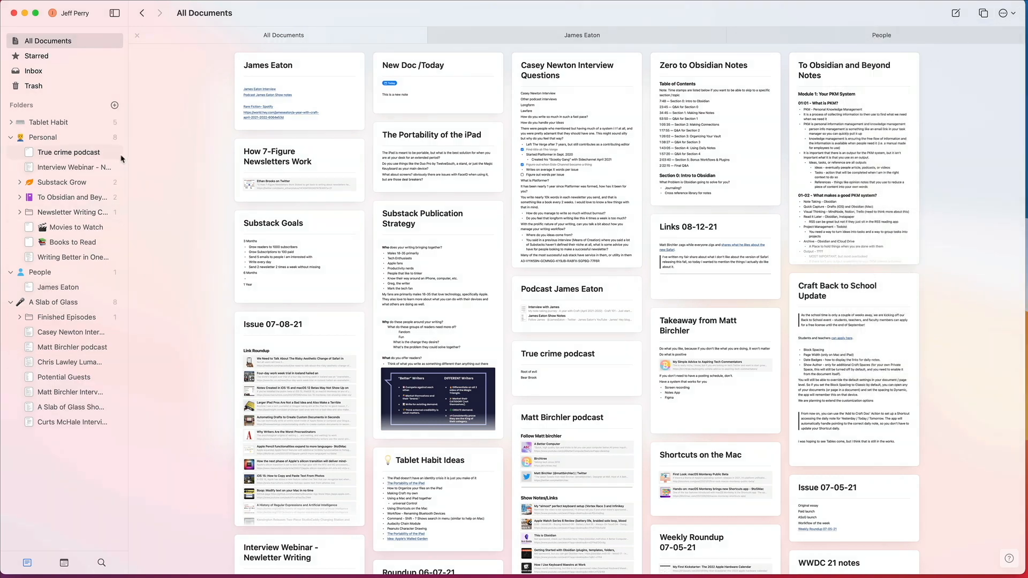
# Step: Create a new document titled "New Note" and start its first body line
pyautogui.press('super+n')
pyautogui.write('New Note')
pyautogui.press('Return')
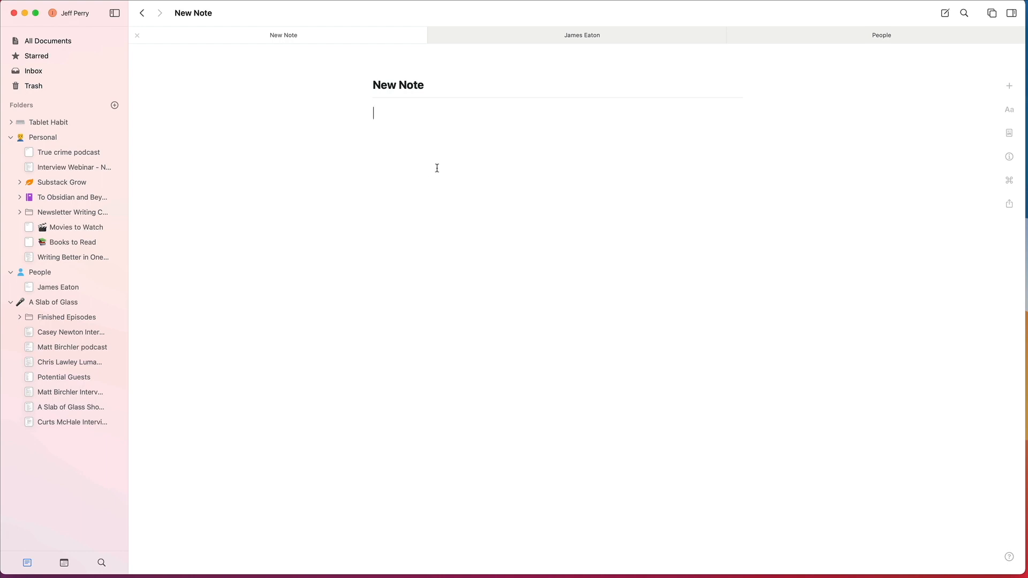
# Step: Look through the slash command categories for the first body line, from List to Clear Styling, including the list types
pyautogui.write('/')
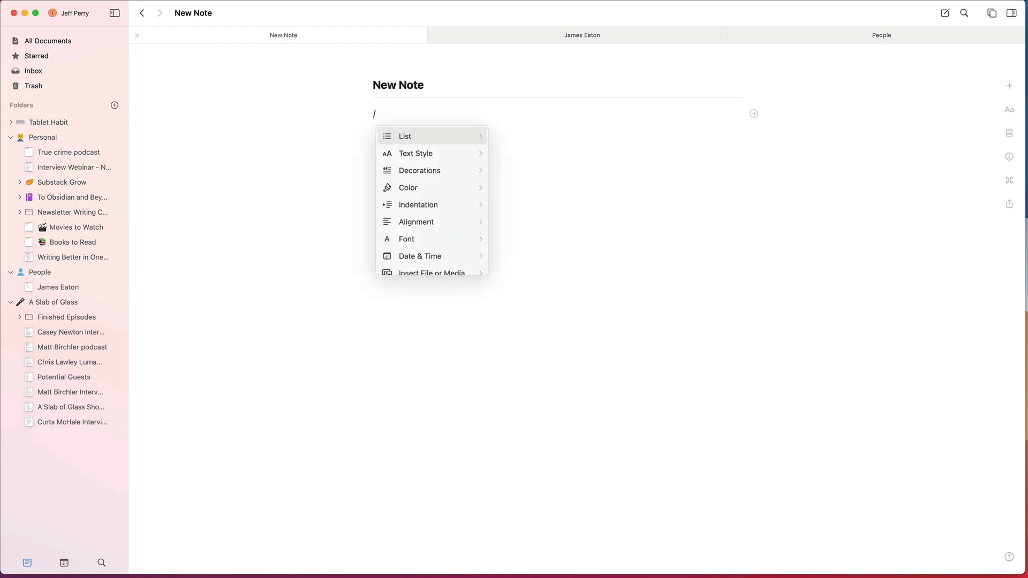
pyautogui.press('Return')
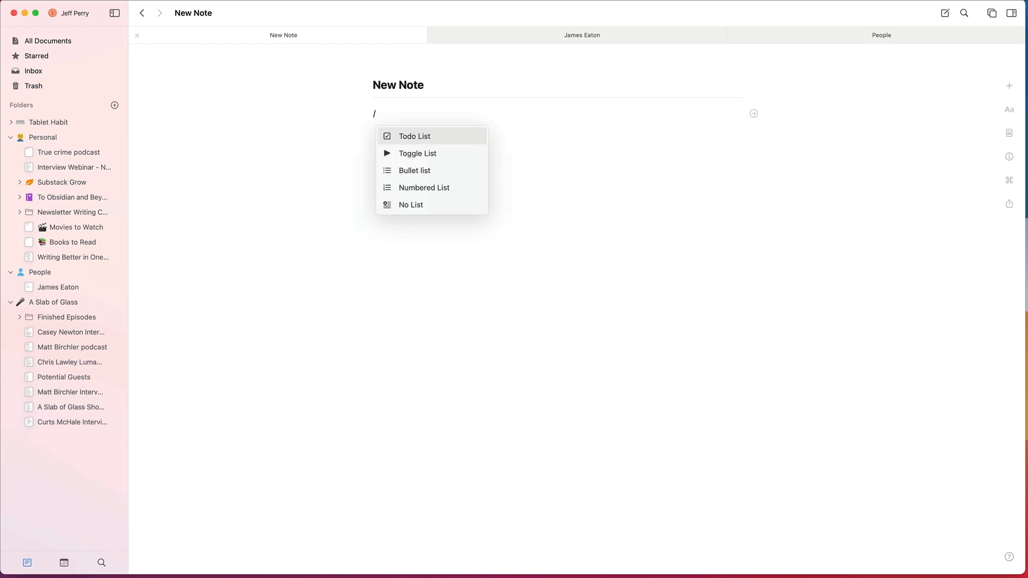
pyautogui.press('Left')
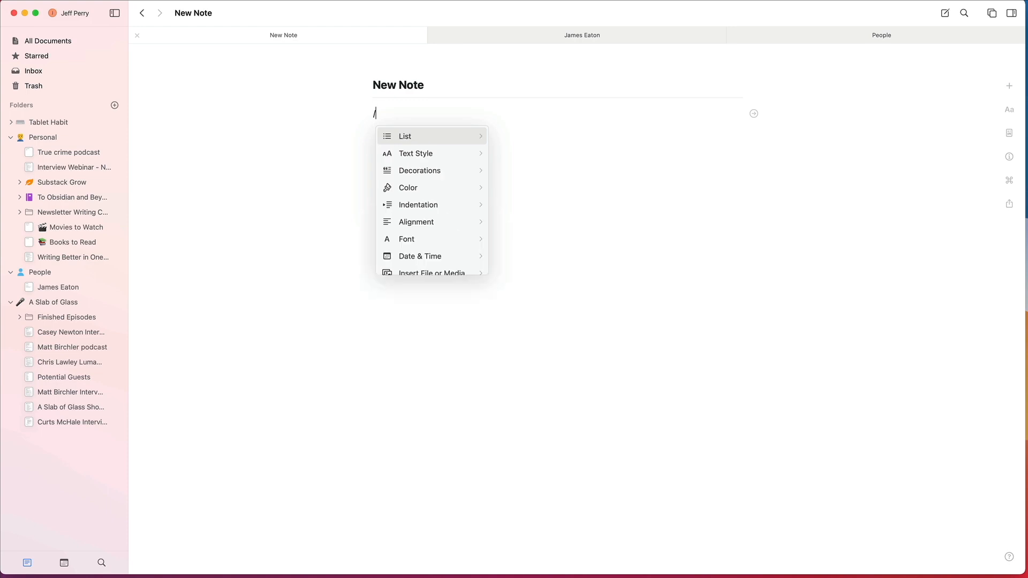
pyautogui.press('Down')
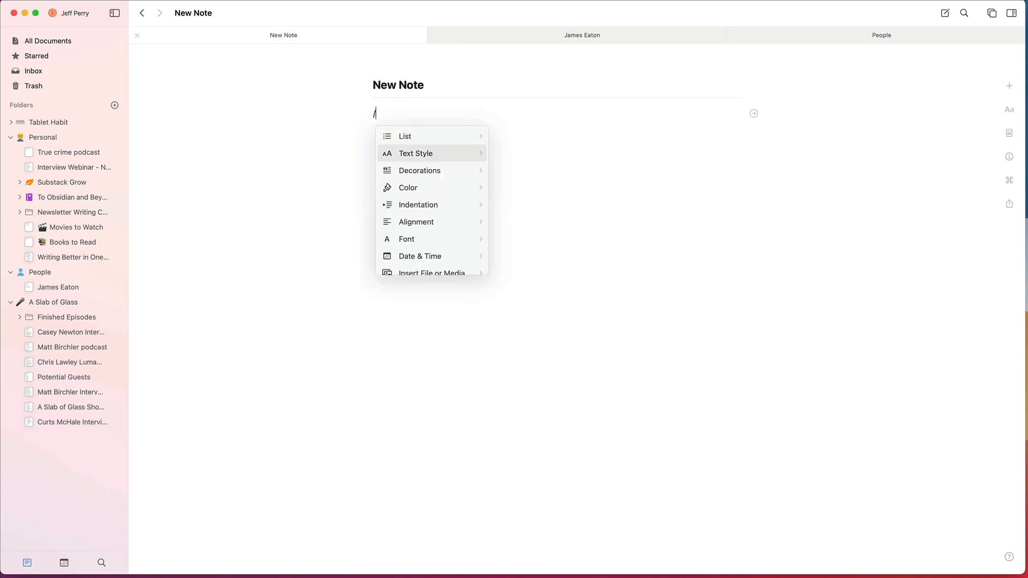
pyautogui.press('Down')
pyautogui.press('Down')
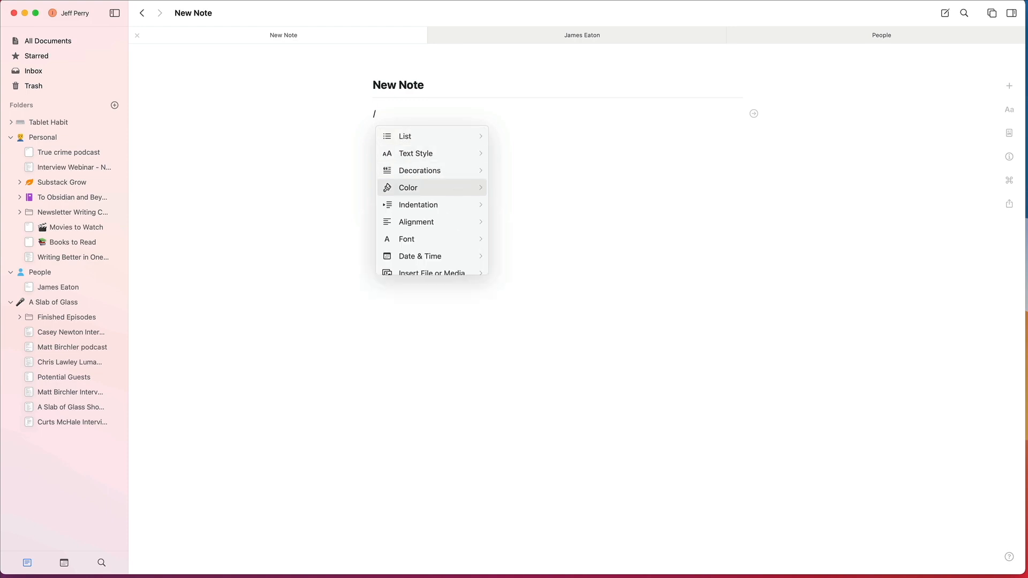
pyautogui.press('Down')
pyautogui.press('Down')
pyautogui.press('Down')
pyautogui.press('Down')
pyautogui.press('Down')
pyautogui.press('Down')
pyautogui.press('Down')
pyautogui.press('Down')
pyautogui.press('Down')
pyautogui.press('Up')
pyautogui.press('Up')
pyautogui.press('Up')
pyautogui.press('Up')
pyautogui.press('Up')
pyautogui.press('Up')
pyautogui.press('Up')
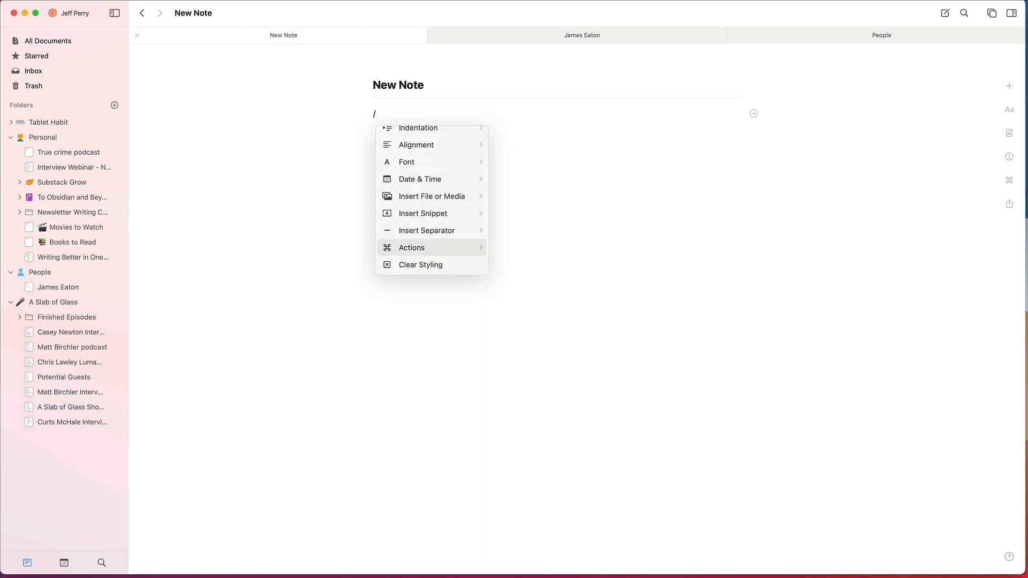
pyautogui.press('Down')
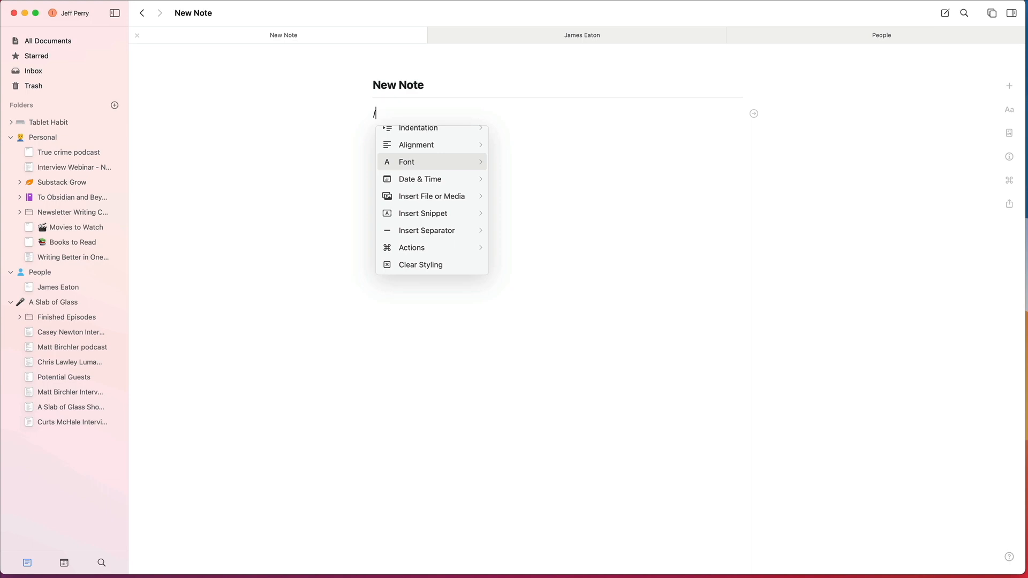
# Step: Apply the Block decoration to the empty first line of New Note
pyautogui.press('Up')
pyautogui.press('Up')
pyautogui.press('Up')
pyautogui.press('Down')
pyautogui.press('Up')
pyautogui.press('Up')
pyautogui.press('Up')
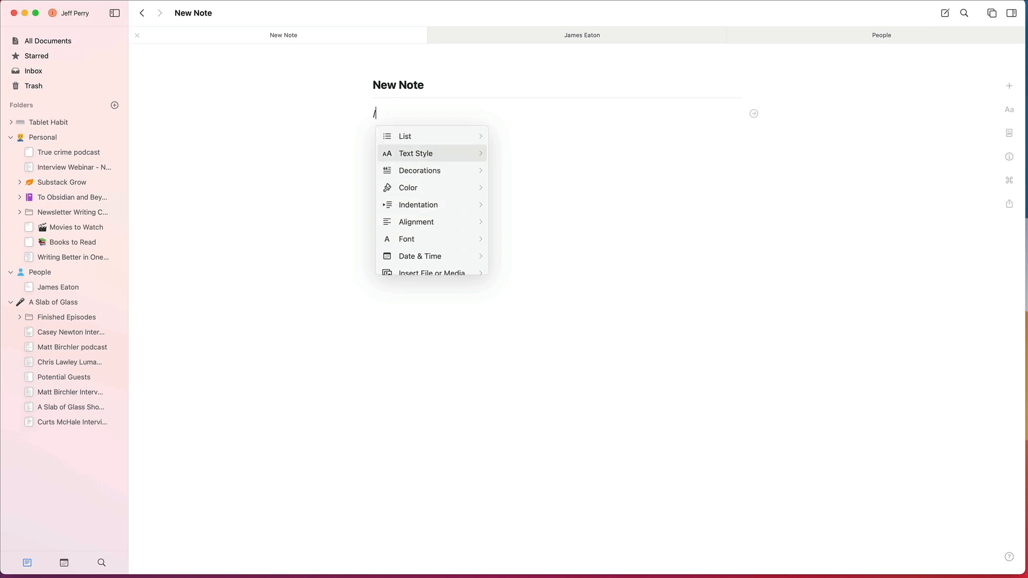
pyautogui.press('Return')
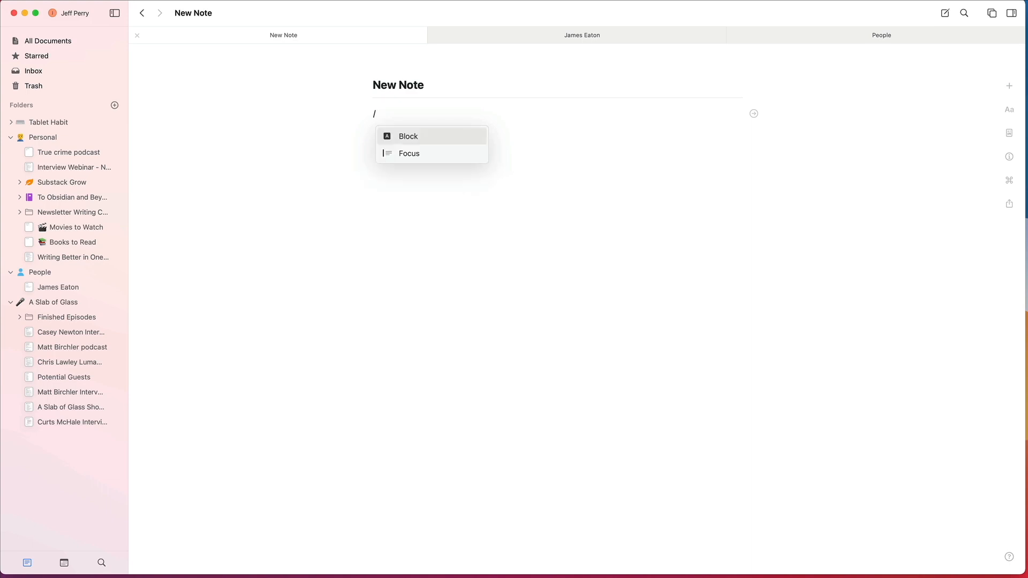
pyautogui.press('Return')
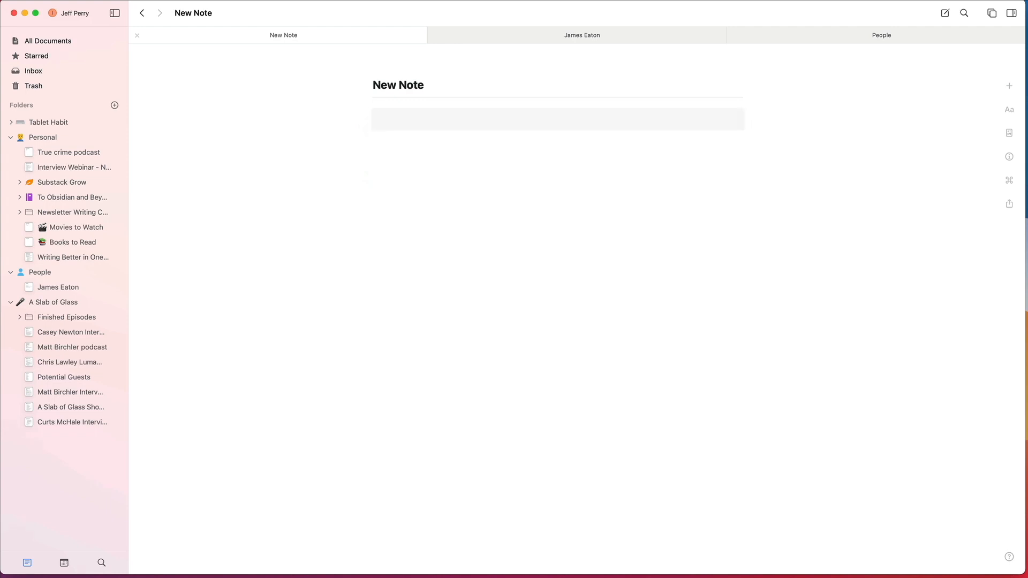
# Step: Write "<code>here is the code</code>" in the shaded block, dismissing the command suggestions
pyautogui.write('<code>here is the code</')
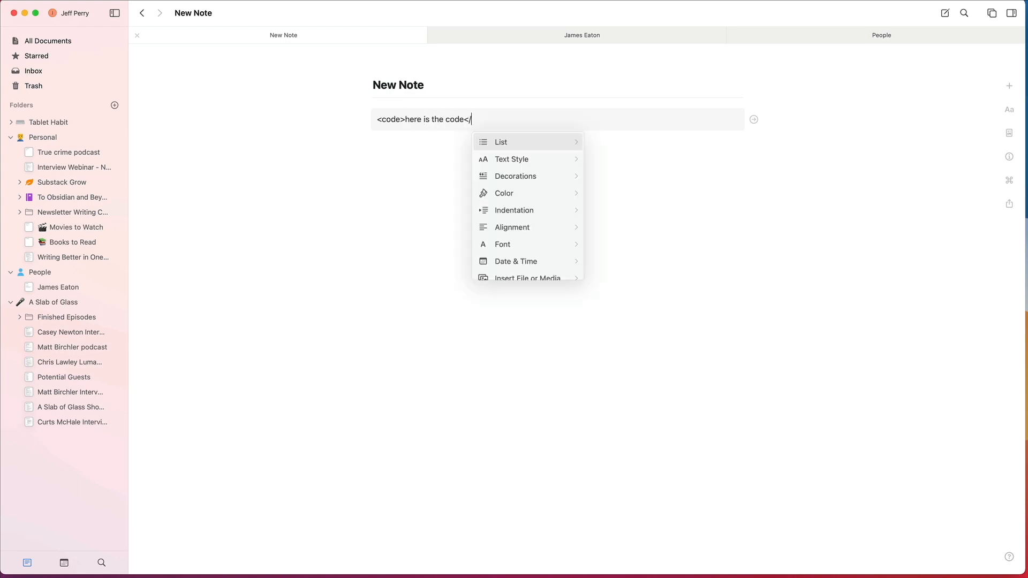
pyautogui.write('code')
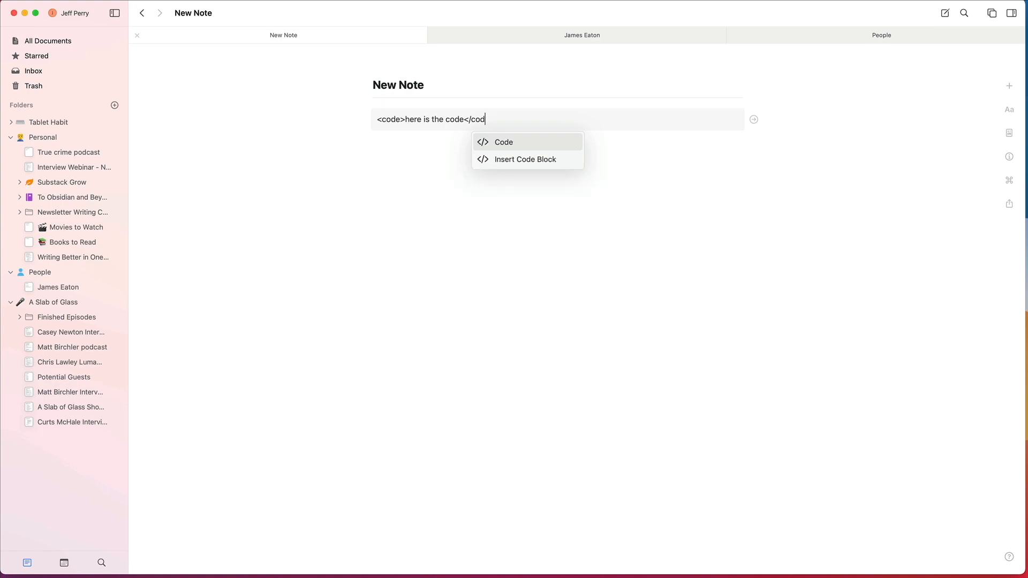
pyautogui.press('Escape')
pyautogui.write('>')
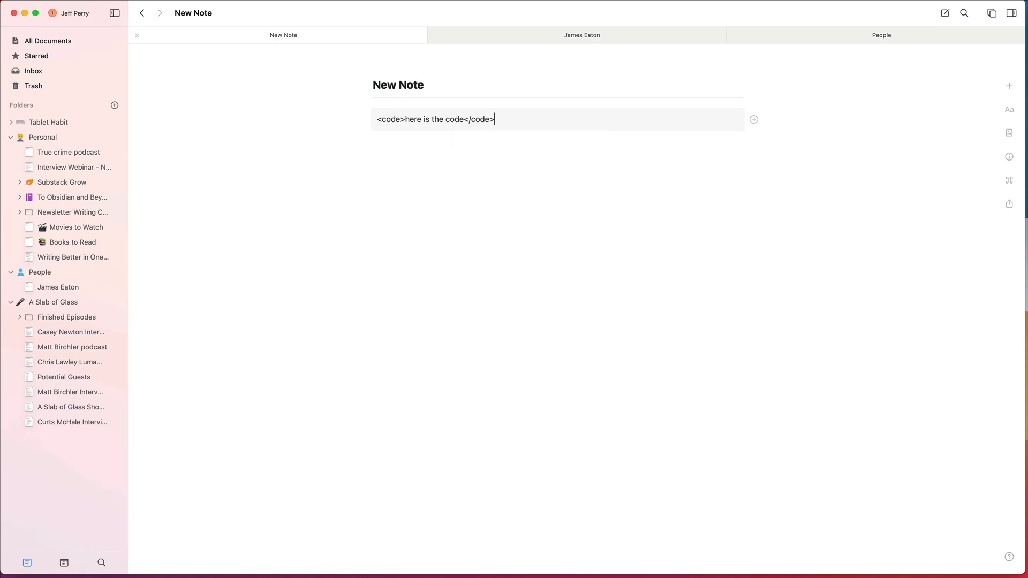
# Step: Start a line below the code block and look over its text style commands from Title to Caption
pyautogui.press('Return')
pyautogui.write('/')
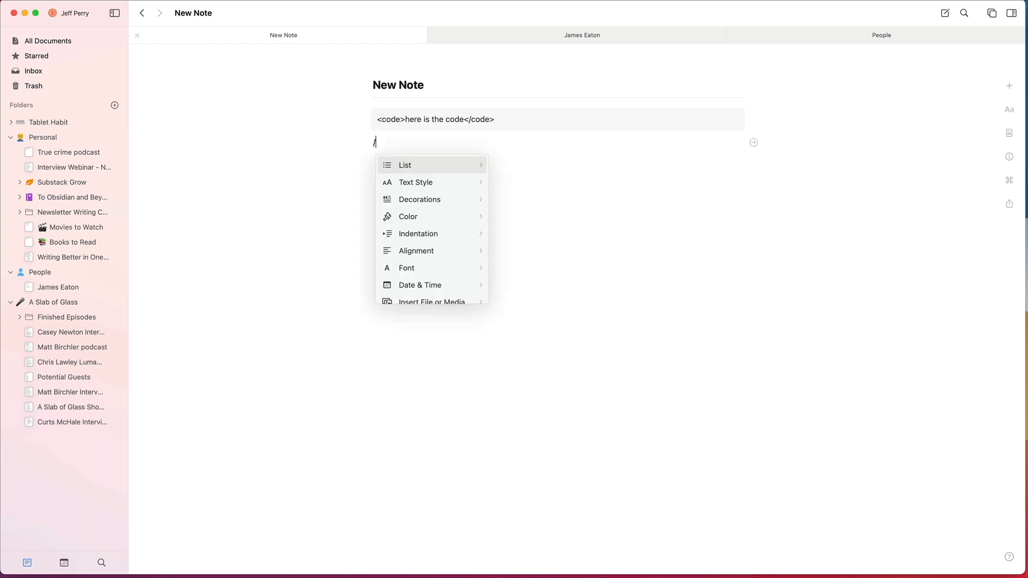
pyautogui.press('Down')
pyautogui.press('Right')
pyautogui.press('Left')
pyautogui.press('Right')
pyautogui.press('Down')
pyautogui.press('Down')
pyautogui.press('Down')
pyautogui.press('Down')
pyautogui.press('Down')
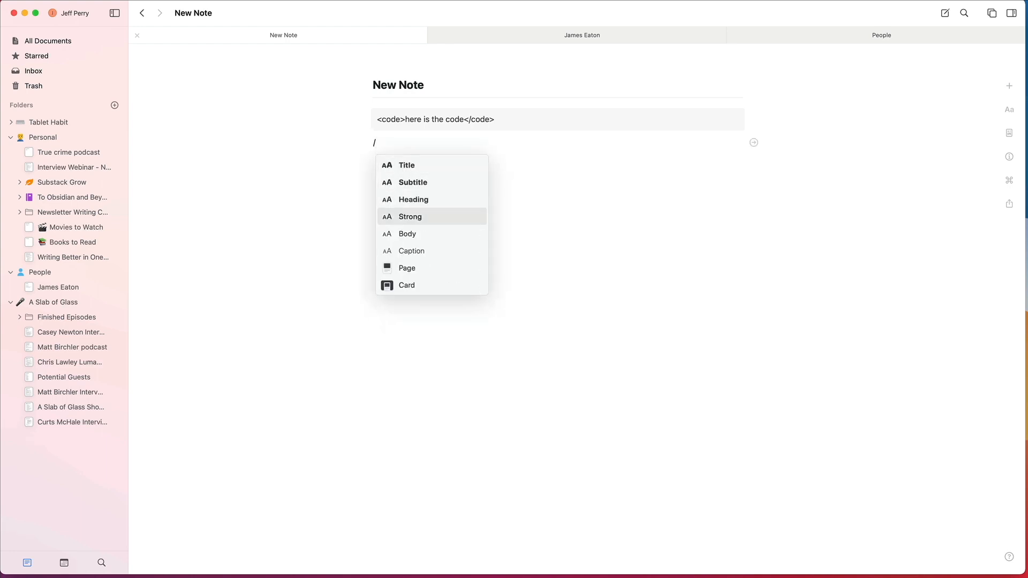
pyautogui.press('Up')
pyautogui.press('Up')
pyautogui.press('Down')
# Step: Choose the Card text style for the line below the code block
pyautogui.press('Down')
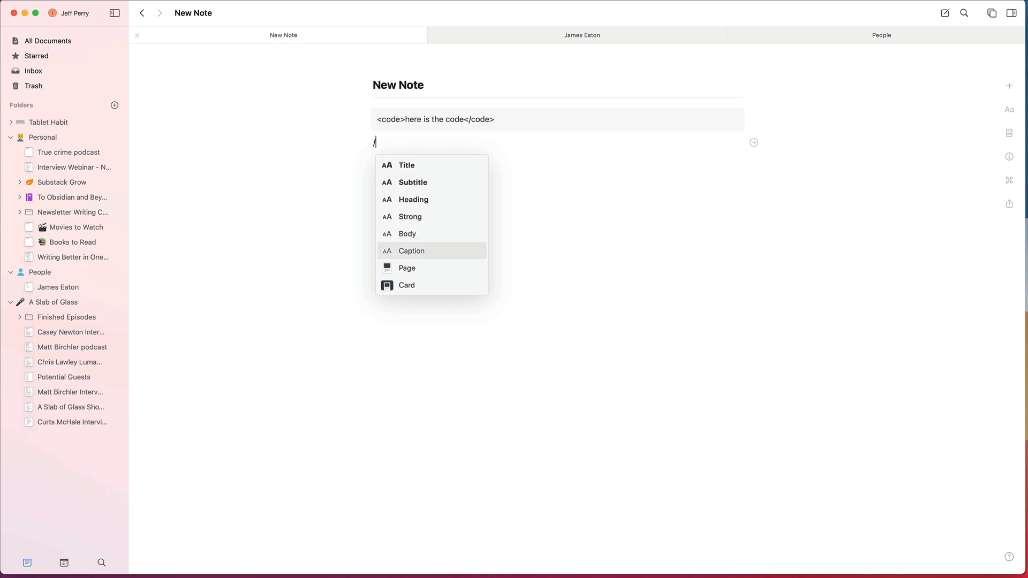
pyautogui.press('Down')
pyautogui.press('Down')
pyautogui.press('Up')
pyautogui.press('Up')
pyautogui.press('Down')
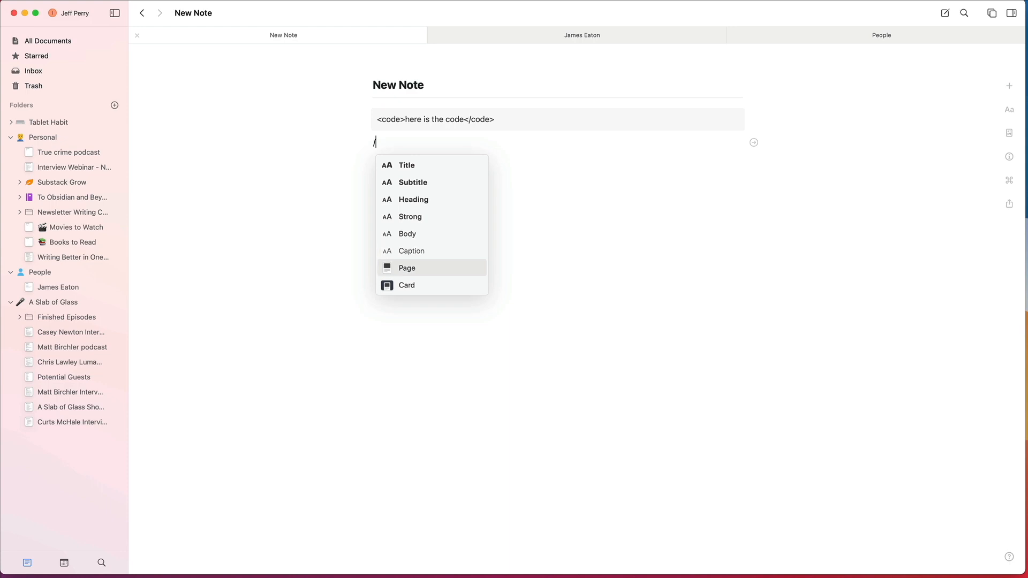
pyautogui.press('Down')
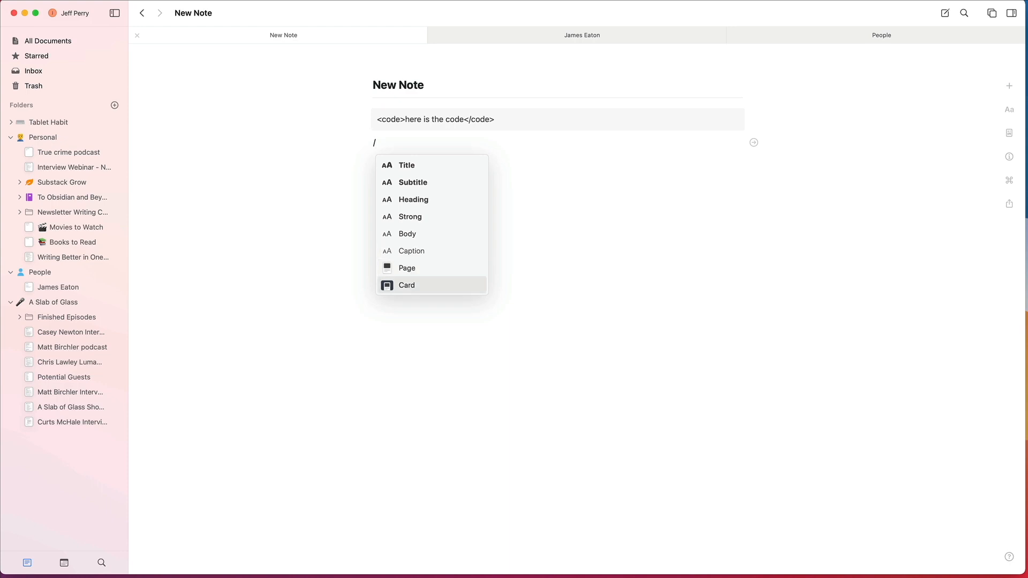
pyautogui.press('Return')
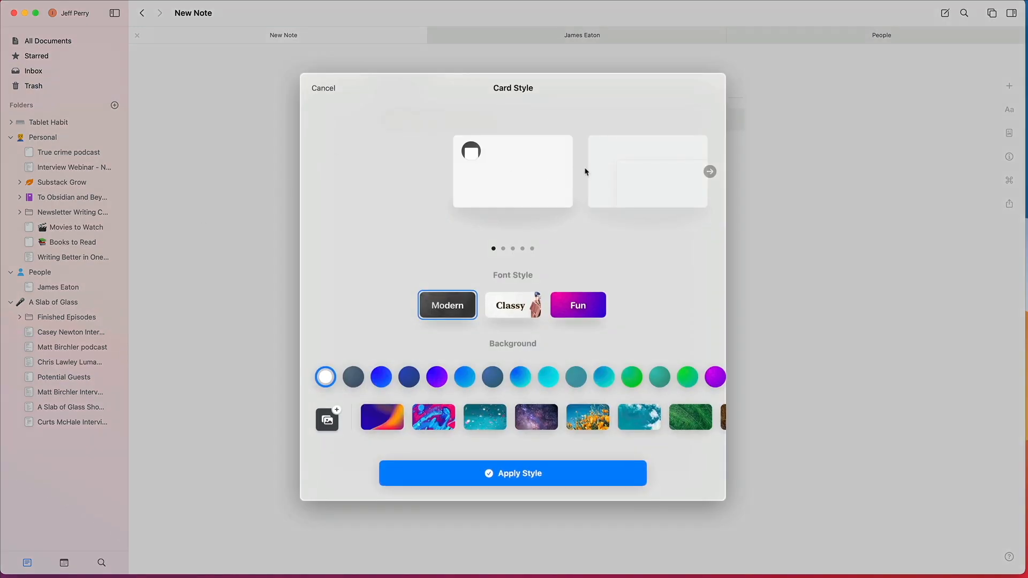
# Step: Look through the available card layouts for the new card
pyautogui.hscroll(5, 605, 178)
pyautogui.hscroll(3, 605, 183)
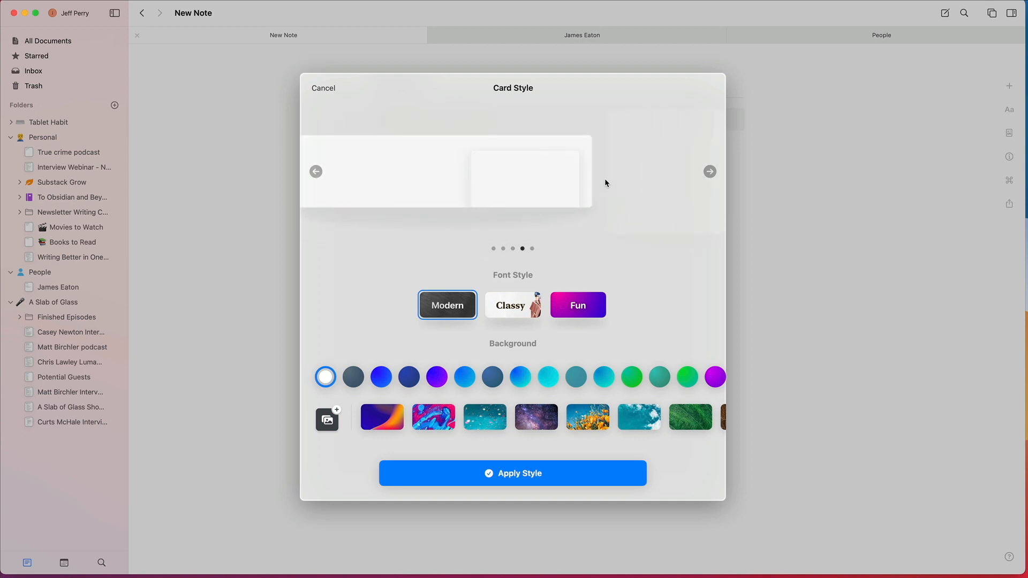
pyautogui.hscroll(-4, 608, 183)
pyautogui.hscroll(-3, 609, 177)
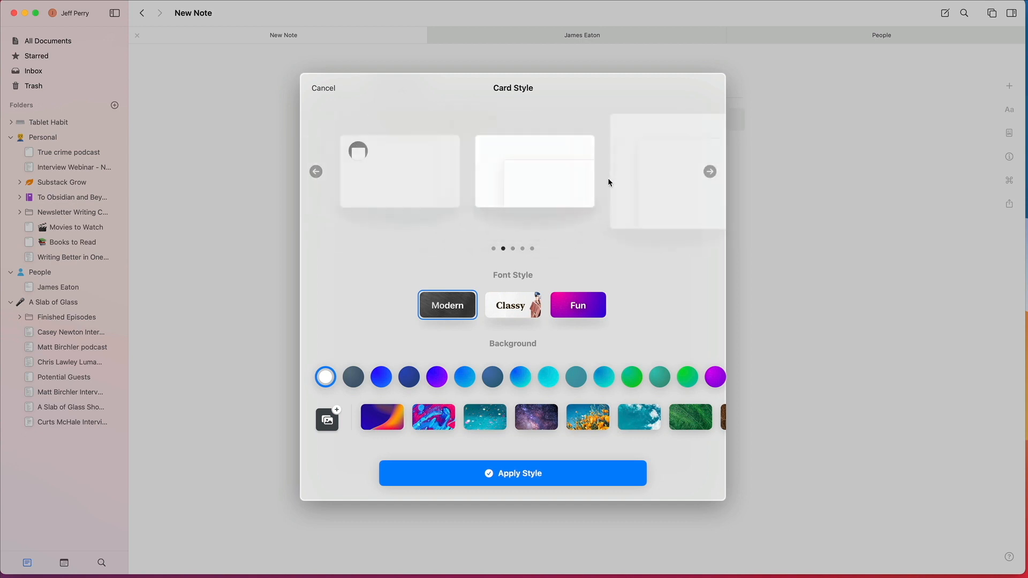
pyautogui.hscroll(1, 522, 180)
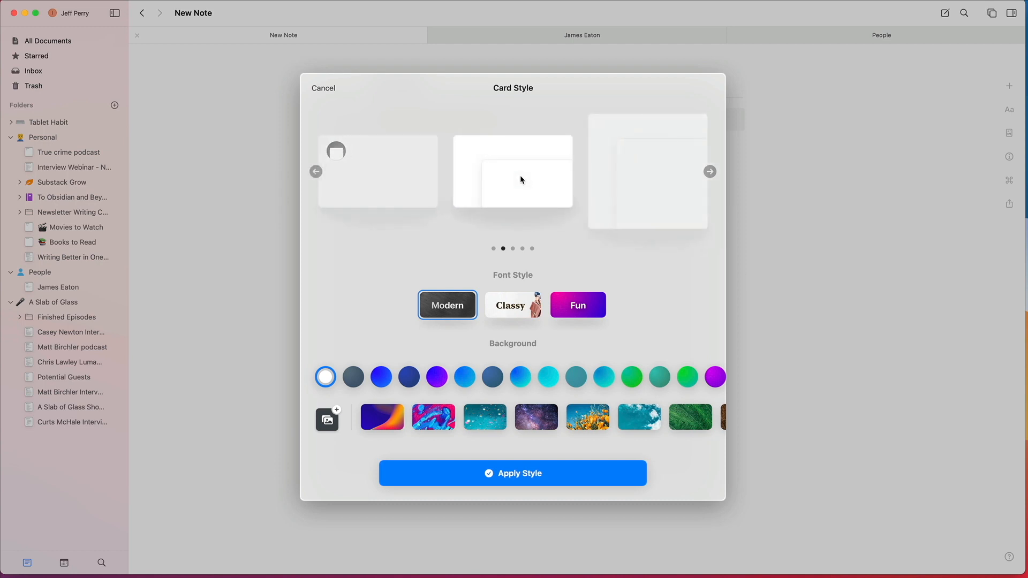
pyautogui.hscroll(1, 522, 180)
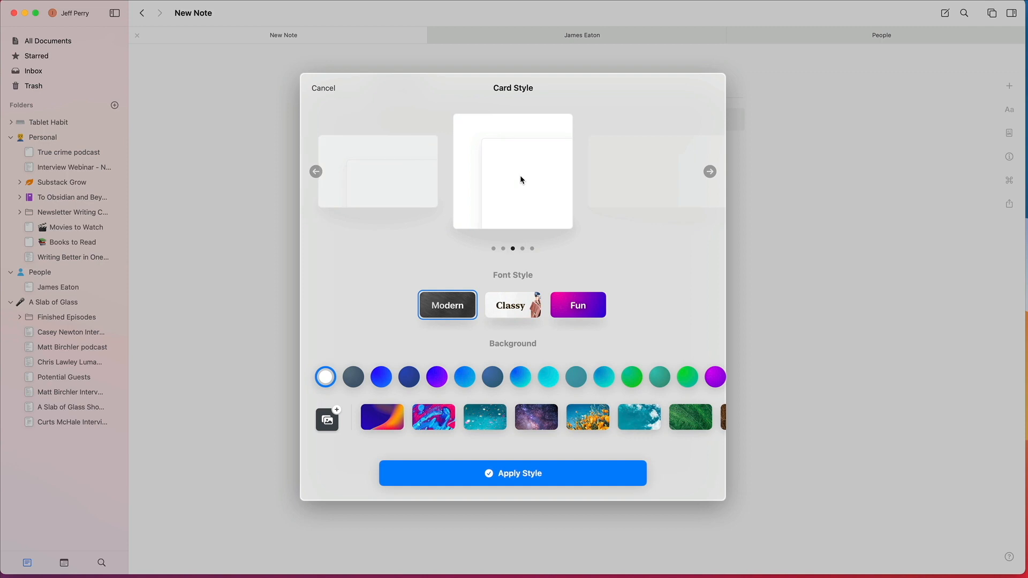
pyautogui.hscroll(-2, 411, 177)
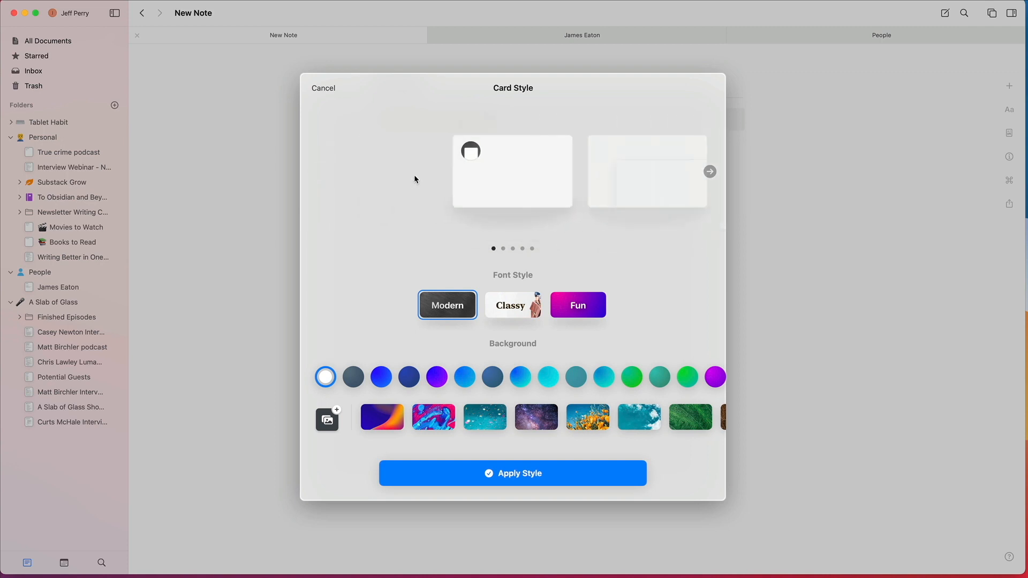
# Step: Style the card with the Fun font, the pink and blue swirl image background and the second layout, and apply it
pyautogui.click(527, 303)
pyautogui.click(564, 305)
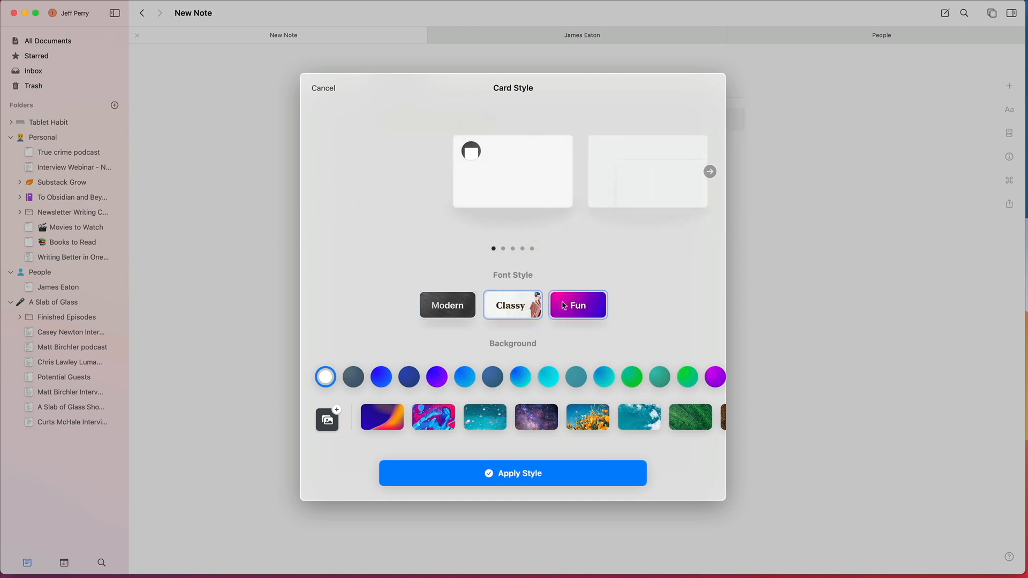
pyautogui.click(442, 383)
pyautogui.click(434, 416)
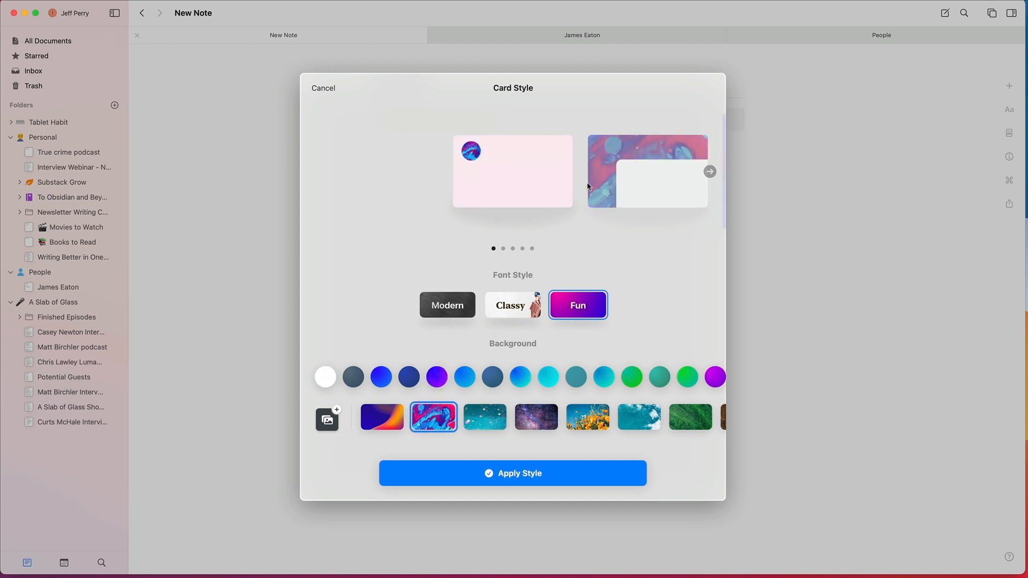
pyautogui.click(602, 179)
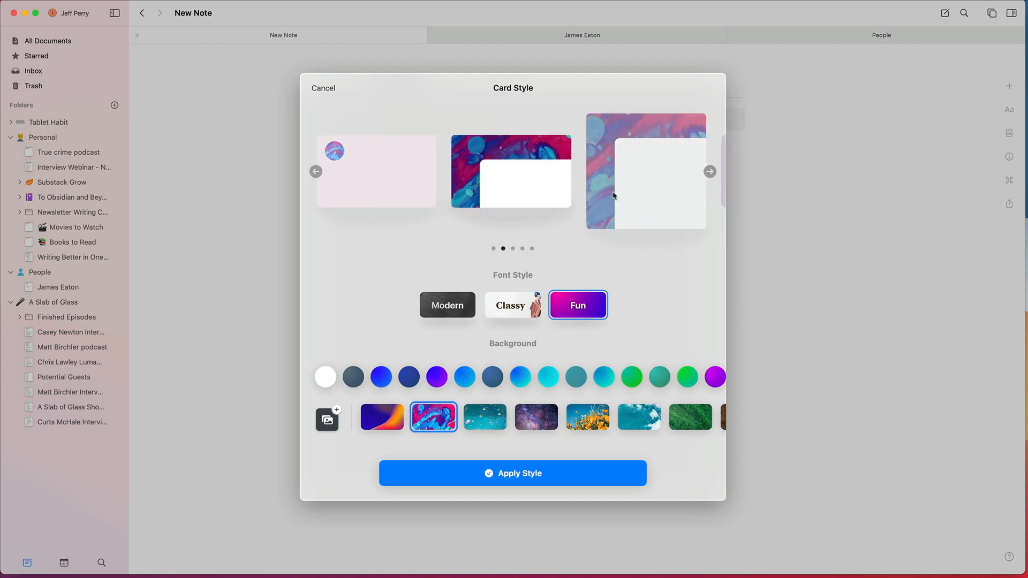
pyautogui.click(582, 467)
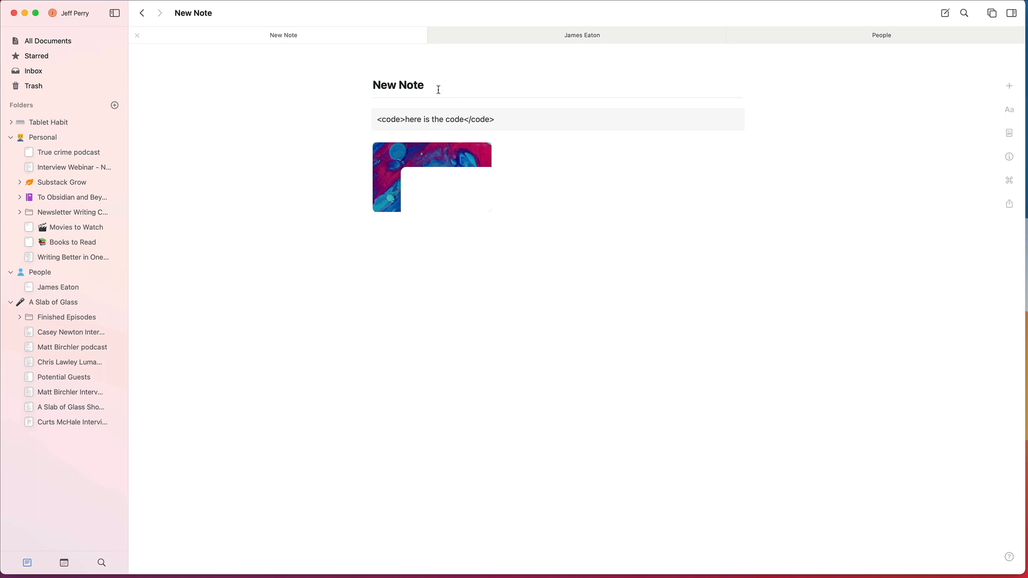
# Step: Open the new card's page and title it "Card Notes"
pyautogui.click(463, 168)
pyautogui.click(452, 177)
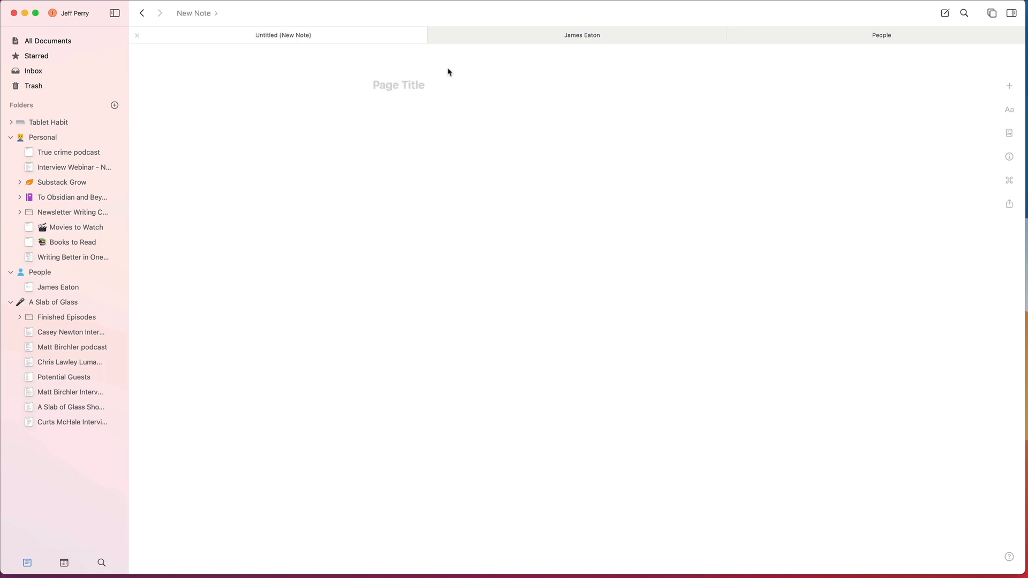
pyautogui.write('Card')
pyautogui.press('BackSpace')
pyautogui.press('BackSpace')
pyautogui.write('d')
pyautogui.press('BackSpace')
pyautogui.press('BackSpace')
pyautogui.write('rd Notes')
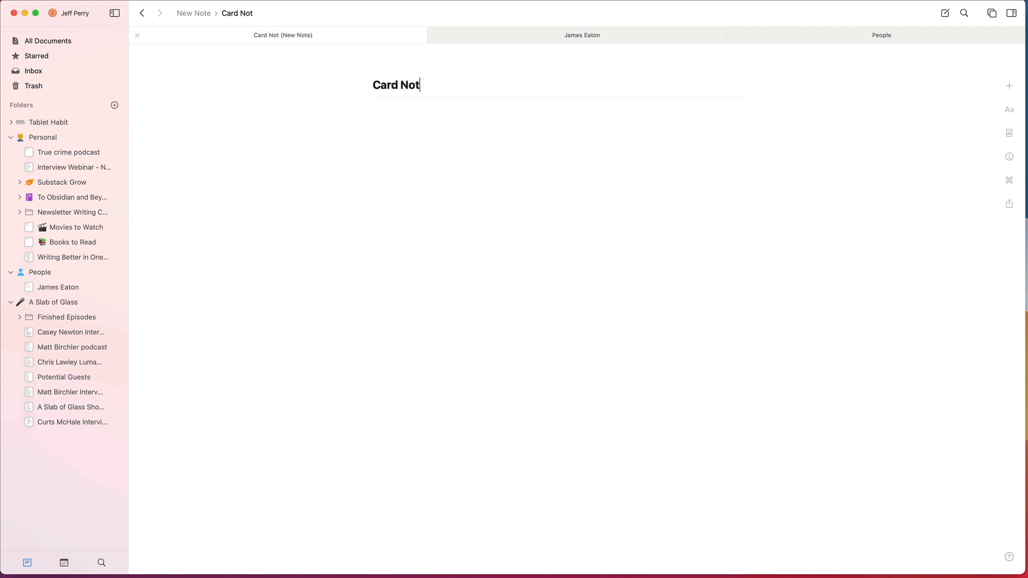
# Step: Write "This is a card note." as the body of the Card Notes page
pyautogui.press('Return')
pyautogui.write('This is a')
pyautogui.press('BackSpace')
pyautogui.press('BackSpace')
pyautogui.write('is a cv')
pyautogui.press('BackSpace')
pyautogui.write('ard note.')
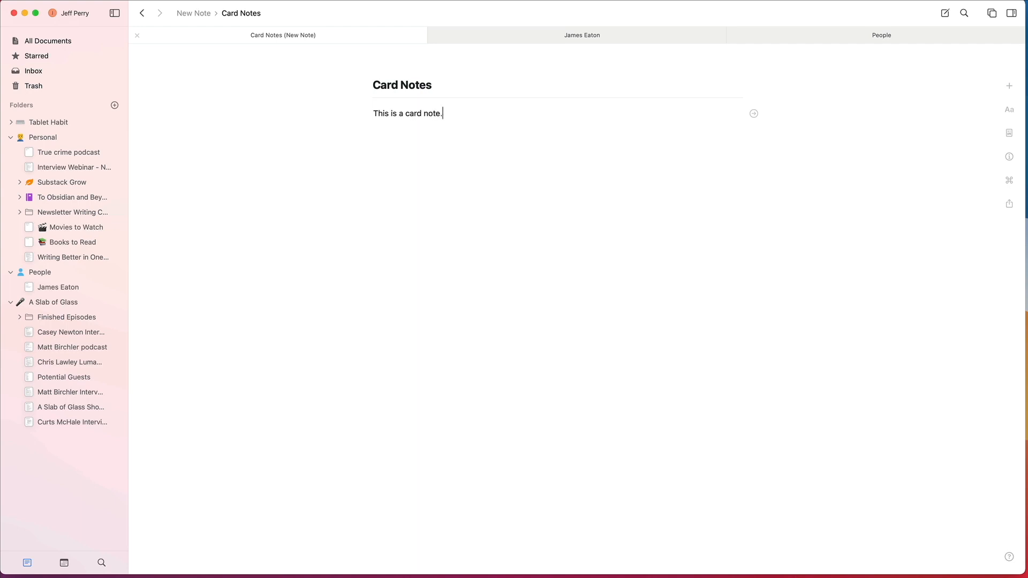
# Step: Return to New Note, reopen the card's style settings and choose the fifth layout, the tall wide banner
pyautogui.click(141, 13)
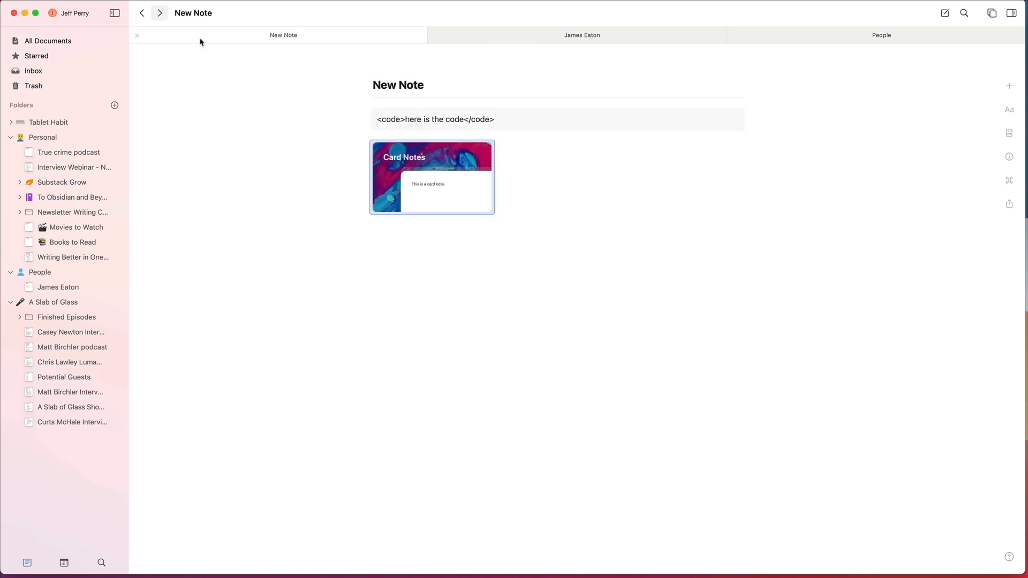
pyautogui.click(477, 154)
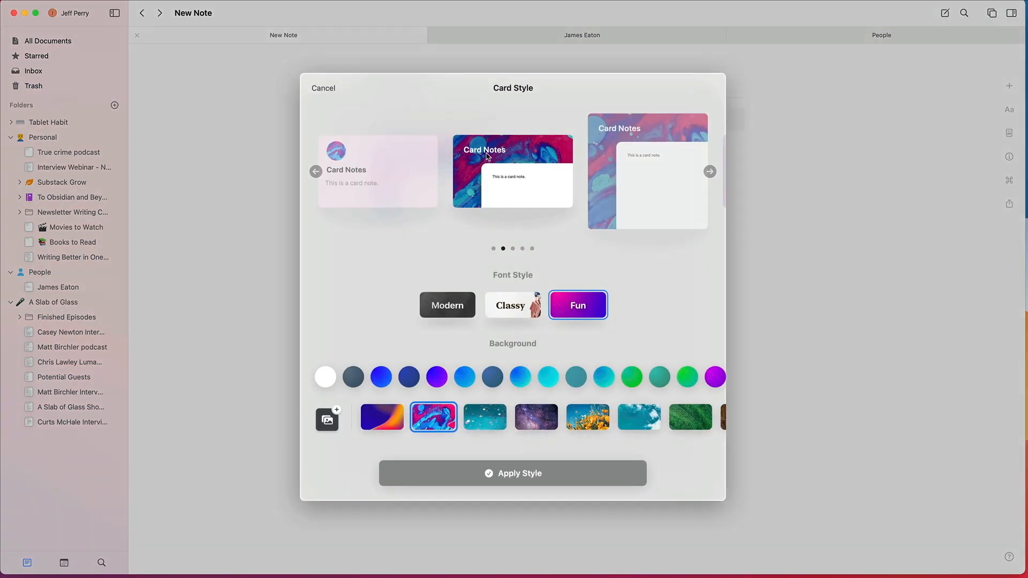
pyautogui.hscroll(5, 661, 170)
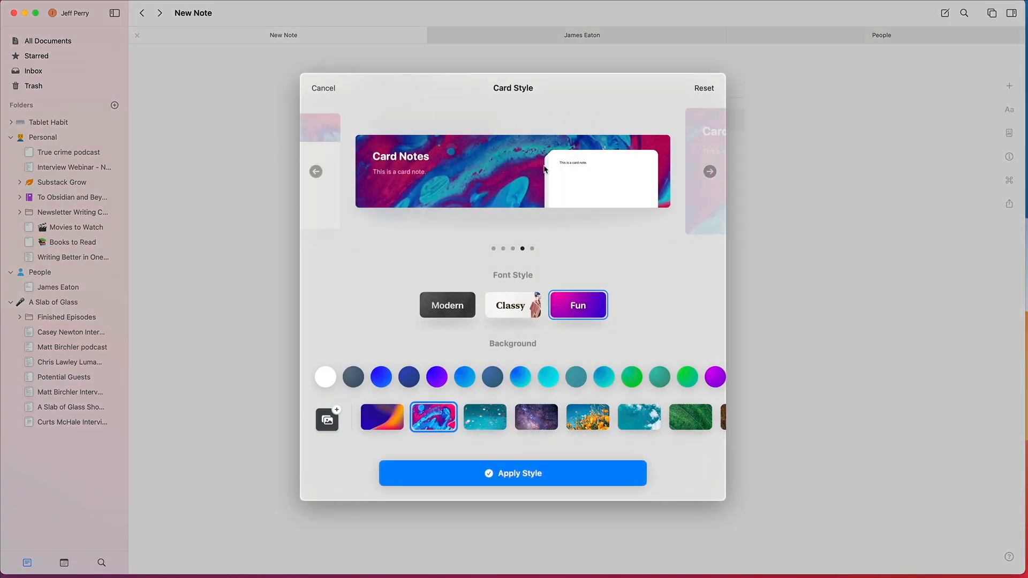
pyautogui.hscroll(3, 545, 167)
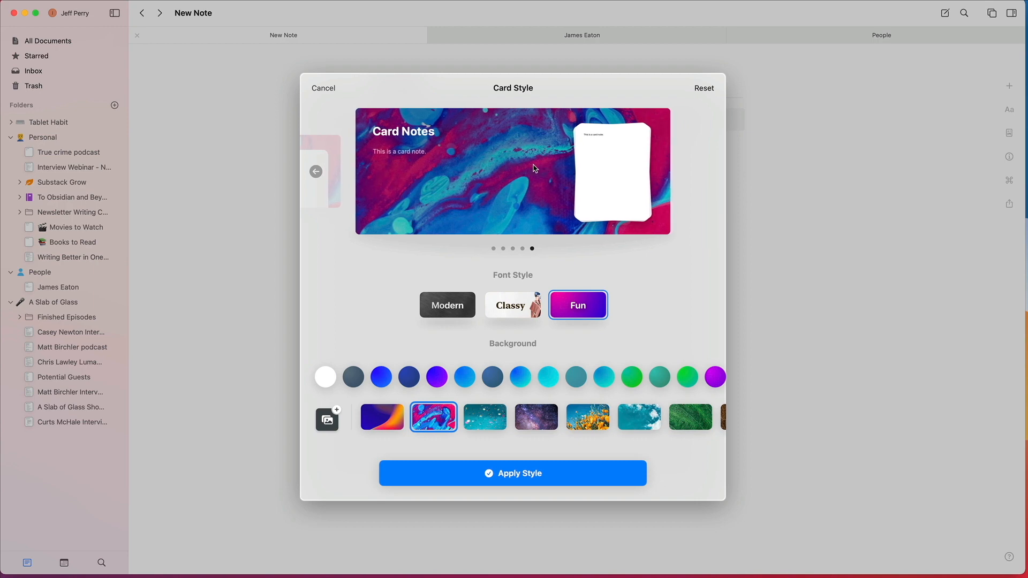
pyautogui.hscroll(-2, 539, 170)
pyautogui.hscroll(-4, 538, 170)
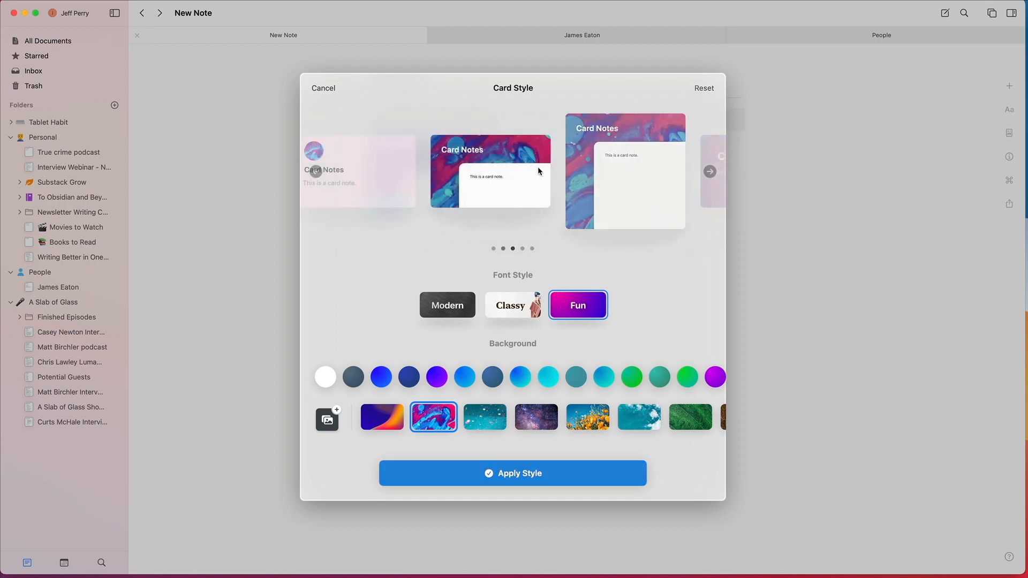
pyautogui.hscroll(2, 539, 170)
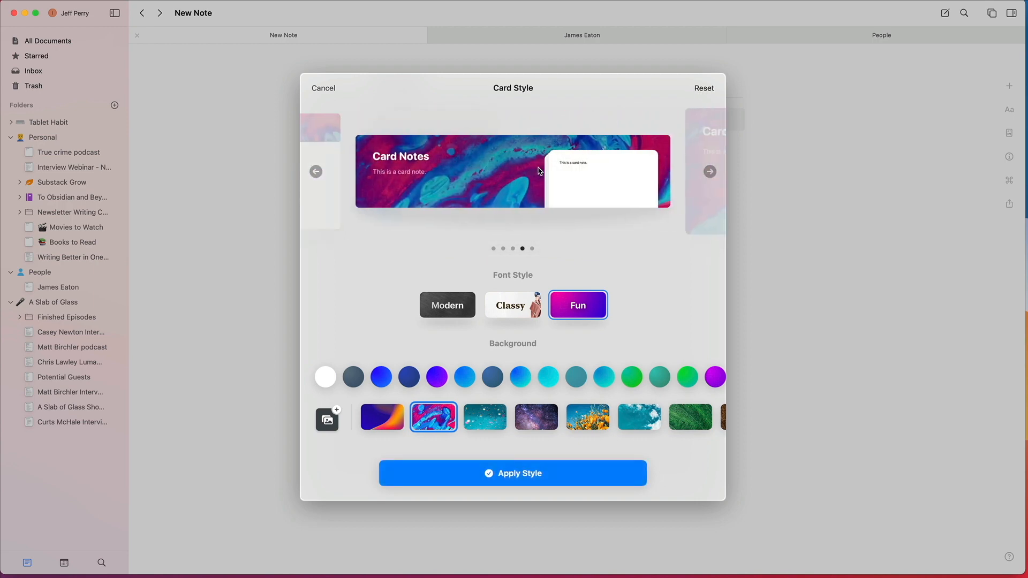
pyautogui.hscroll(2, 538, 171)
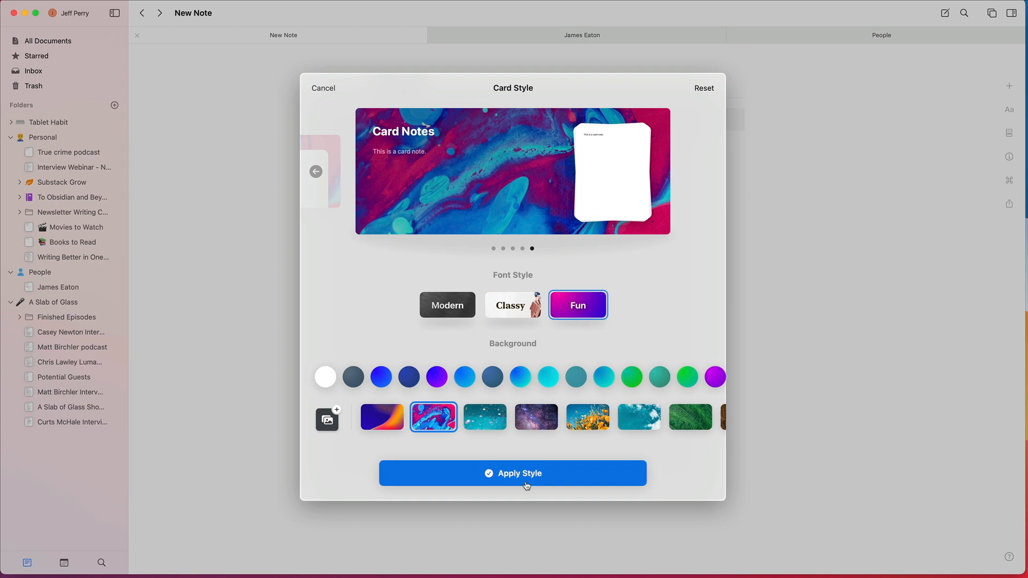
# Step: Set the card's background to the yellow and blue painted swirl photo from Unsplash and apply the style
pyautogui.click(328, 421)
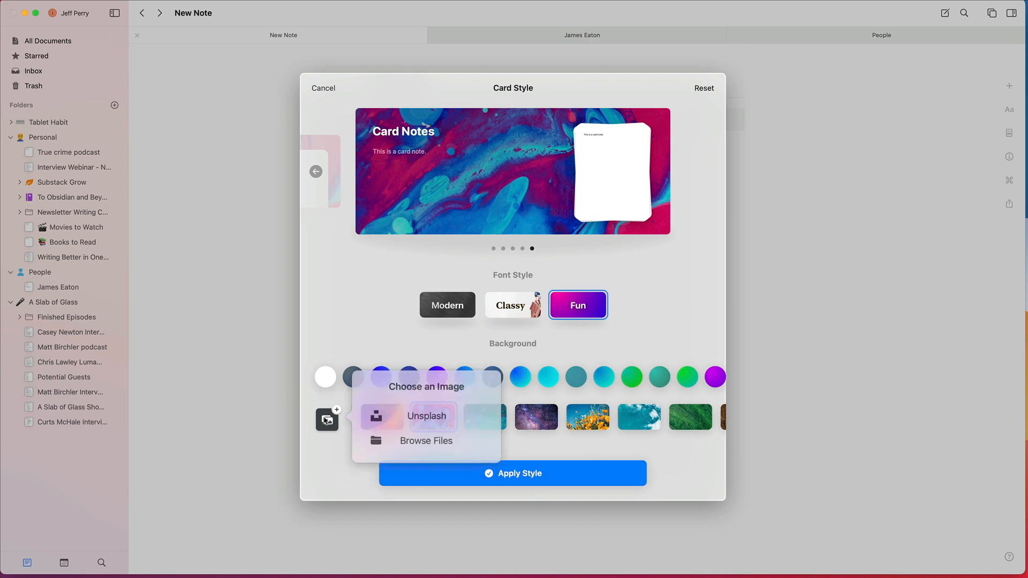
pyautogui.click(418, 418)
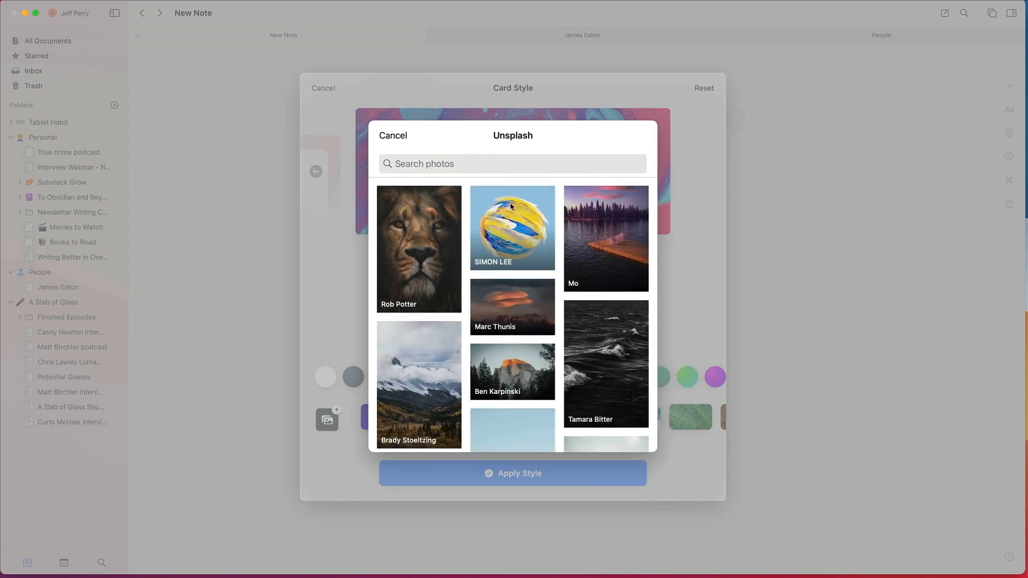
pyautogui.click(512, 206)
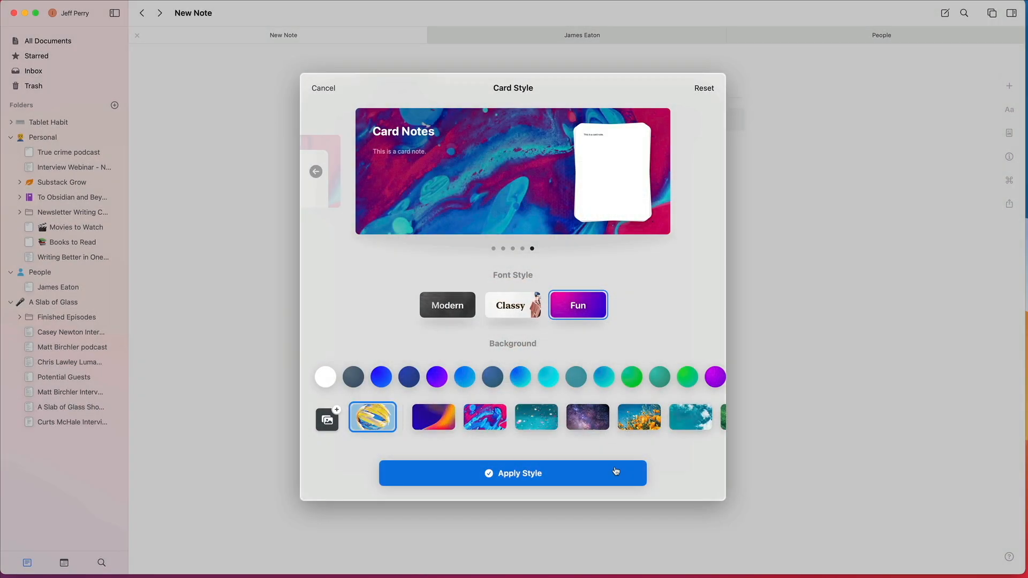
pyautogui.click(535, 480)
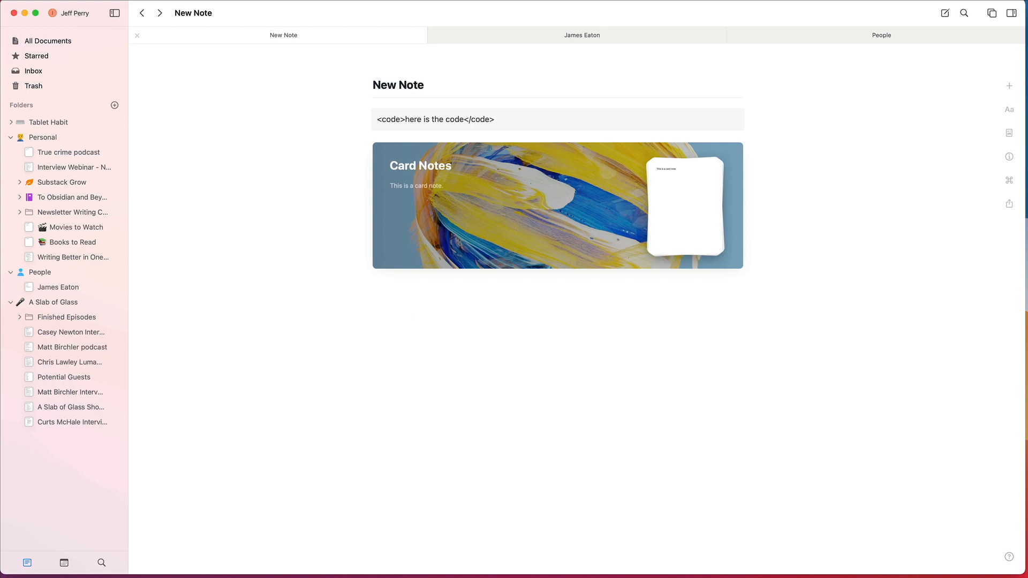
pyautogui.press('super+Tab')
pyautogui.moveTo(291, 109); pyautogui.dragTo(58, 266)
pyautogui.moveTo(462, 274); pyautogui.dragTo(238, 451)
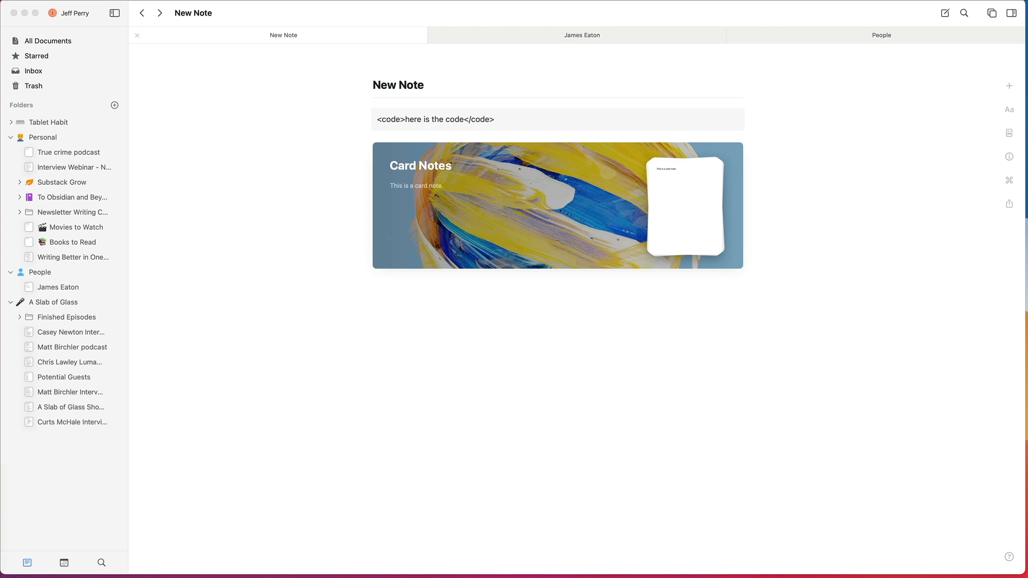
pyautogui.moveTo(0, 465); pyautogui.dragTo(0, 458)
pyautogui.moveTo(0, 389); pyautogui.dragTo(38, 397)
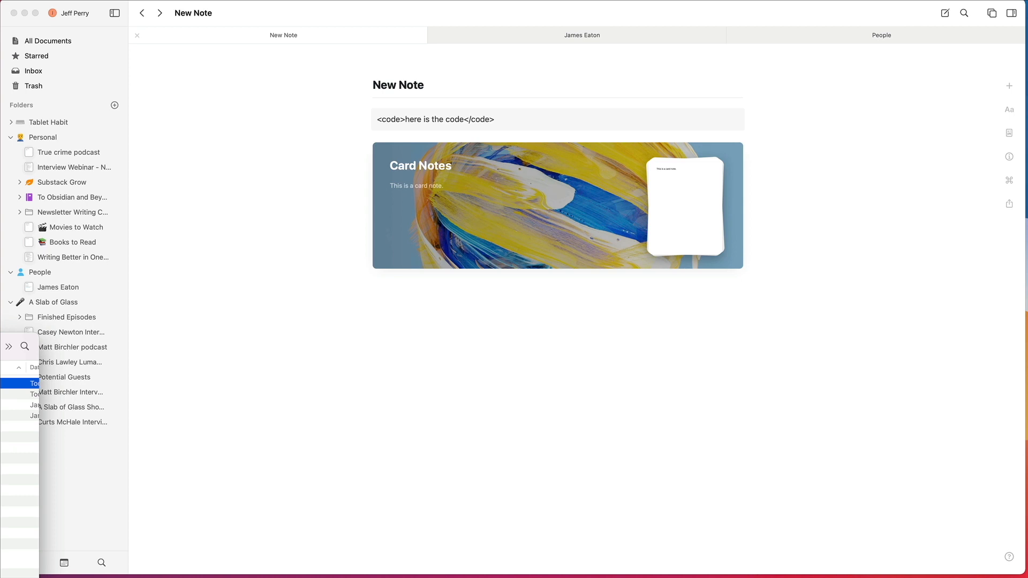
pyautogui.click(432, 374)
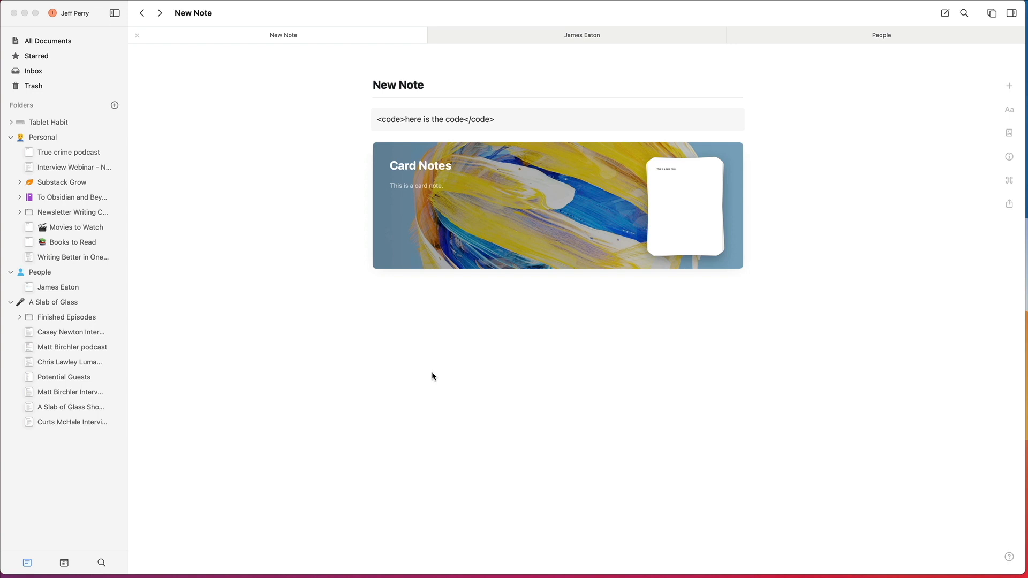
# Step: Add the headings "Working On", "Waiting On" and "Finished" below the Card Notes card
pyautogui.click(540, 213)
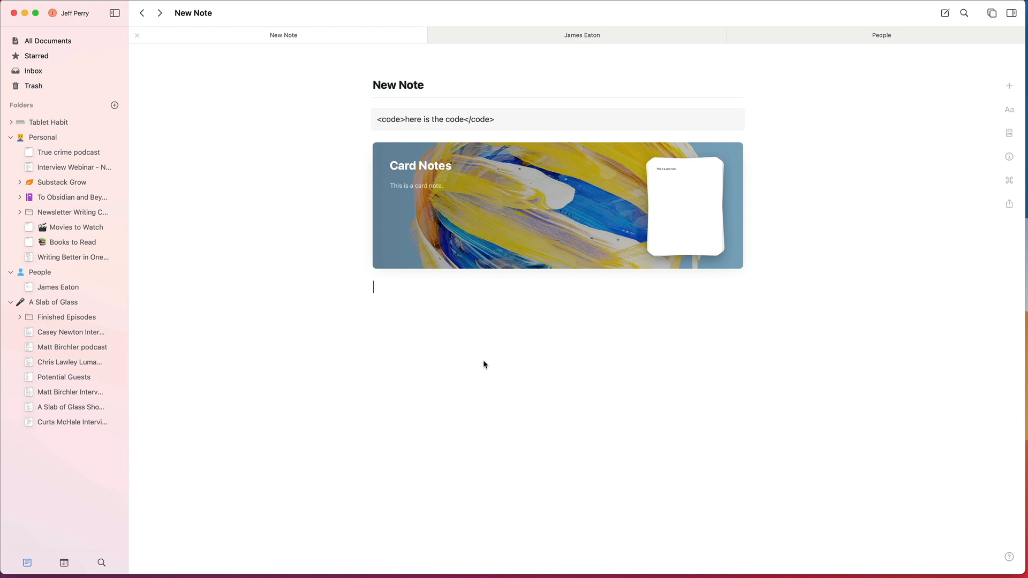
pyautogui.write('# ')
pyautogui.write('Working On')
pyautogui.press('Return')
pyautogui.write('# Waiti')
pyautogui.write("ng On'")
pyautogui.press('Return')
pyautogui.press('BackSpace')
pyautogui.press('BackSpace')
pyautogui.press('Return')
pyautogui.write('## ')
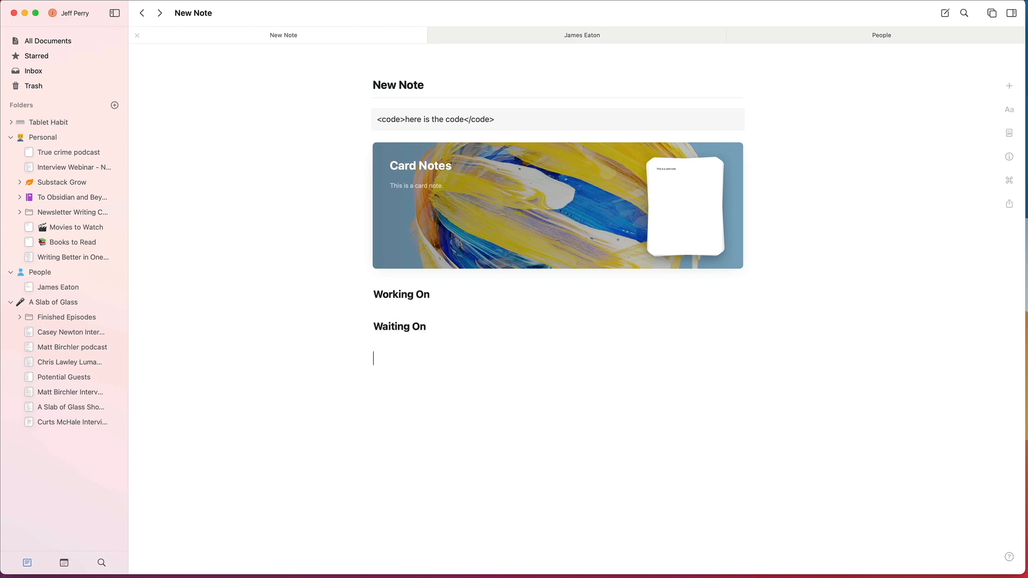
pyautogui.write('Finished')
# Step: Move the Card Notes card among the three headings and leave it beneath Waiting On
pyautogui.click(482, 198)
pyautogui.moveTo(481, 198); pyautogui.dragTo(436, 303)
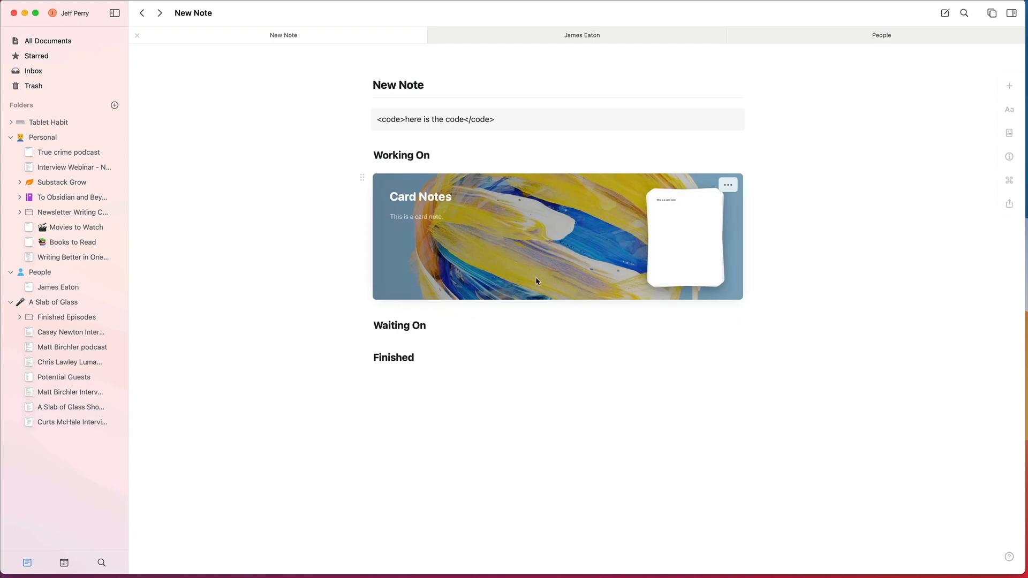
pyautogui.moveTo(484, 223); pyautogui.dragTo(565, 391)
pyautogui.moveTo(523, 272); pyautogui.dragTo(482, 370)
pyautogui.moveTo(474, 279); pyautogui.dragTo(482, 212)
pyautogui.click(468, 411)
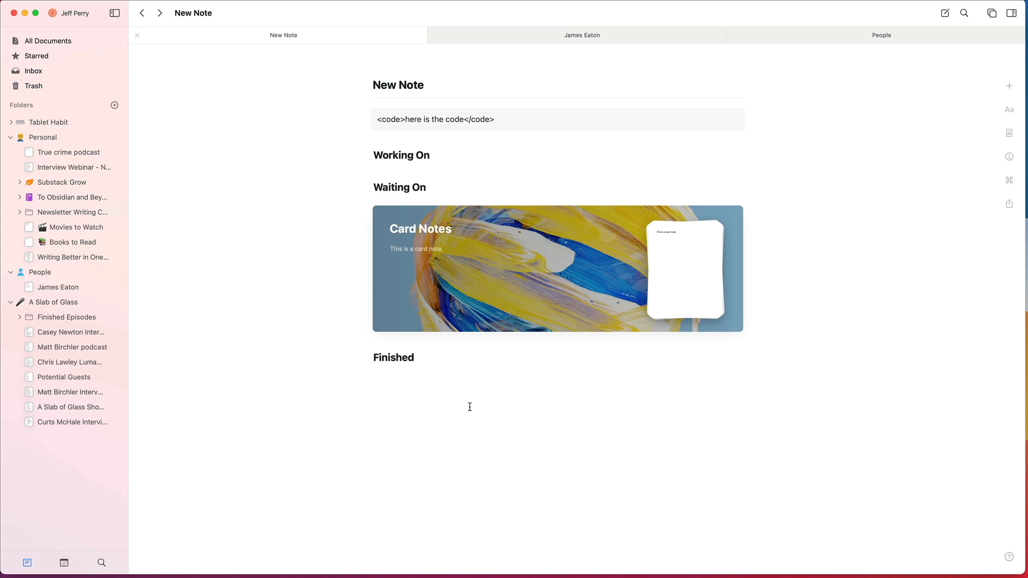
# Step: Open the Card Notes page from its card under Waiting On
pyautogui.click(504, 276)
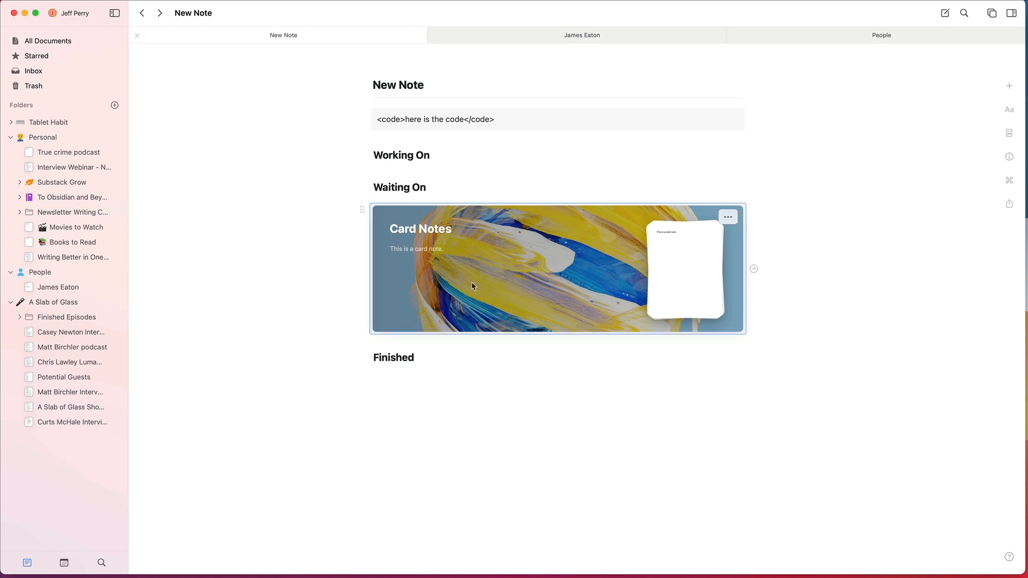
pyautogui.click(484, 294)
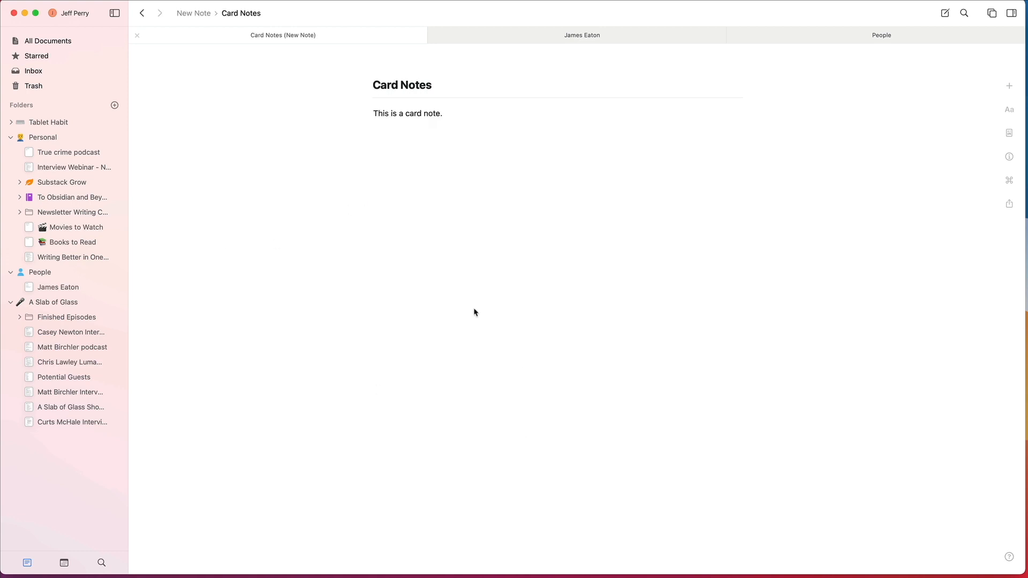
pyautogui.click(490, 154)
pyautogui.write('- [ ] gjfodp')
pyautogui.click(385, 130)
pyautogui.press('Left')
pyautogui.press('Left')
pyautogui.press('Right')
pyautogui.press('Right')
pyautogui.press('Right')
pyautogui.press('Escape')
pyautogui.click(449, 206)
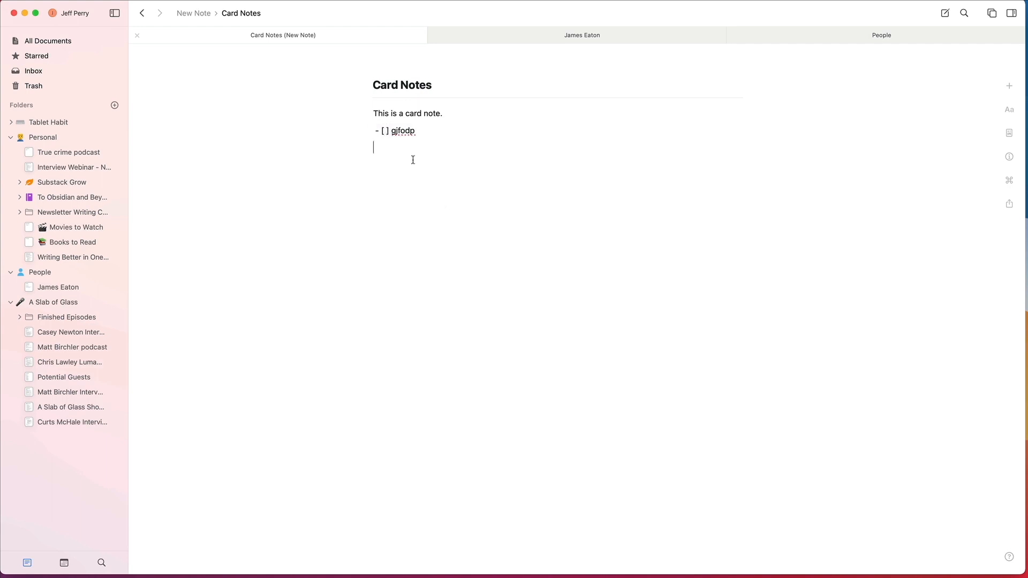
pyautogui.click(401, 131)
pyautogui.press('super+a')
pyautogui.press('BackSpace')
pyautogui.click(1007, 111)
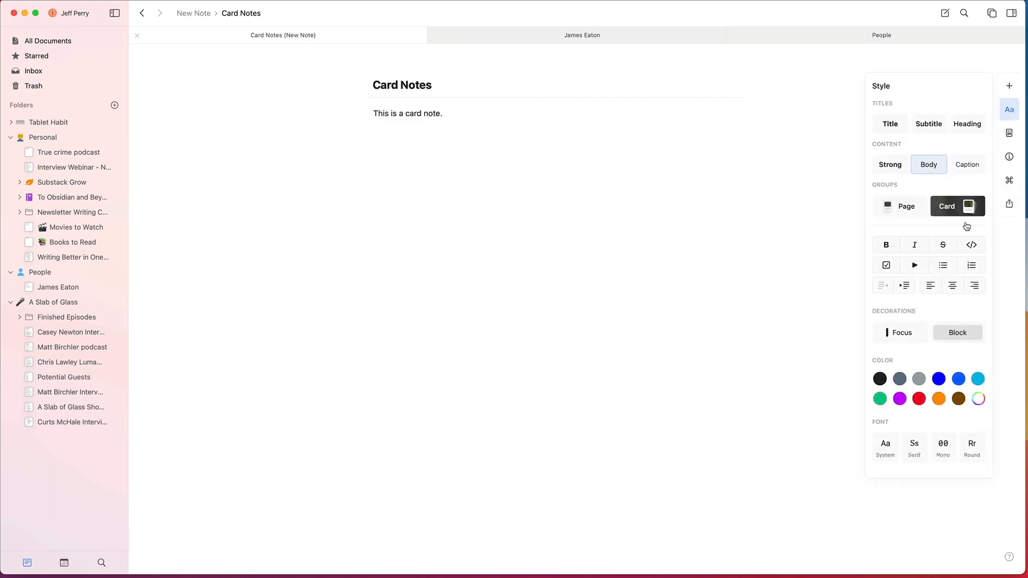
# Step: Add a to-do item reading "task goes here" below the body text of the Card Notes page
pyautogui.click(456, 133)
pyautogui.write('[]')
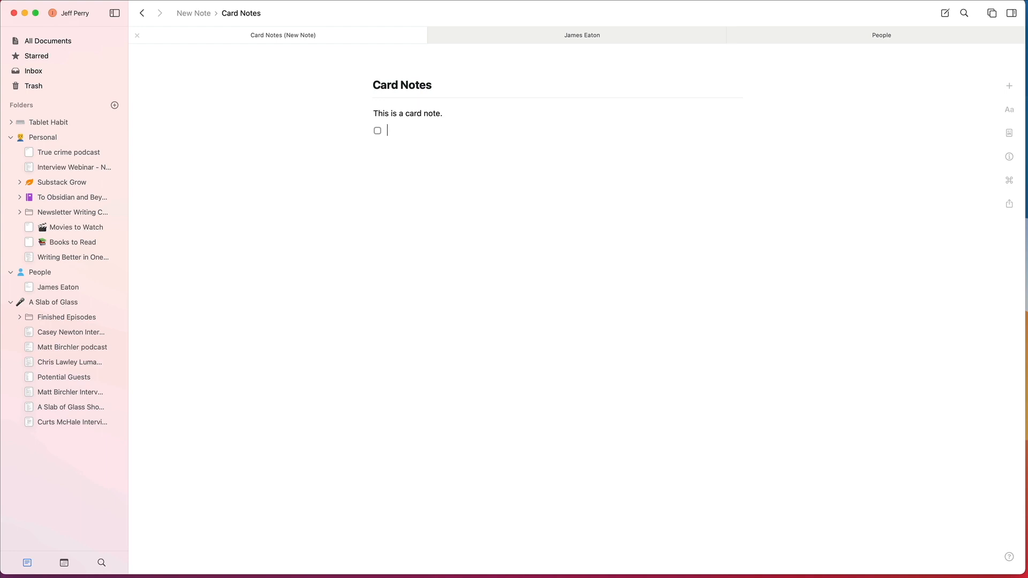
pyautogui.write('task goes here')
# Step: Return to New Note and change the Card Notes card to the fourth layout, the shorter wide banner
pyautogui.click(146, 15)
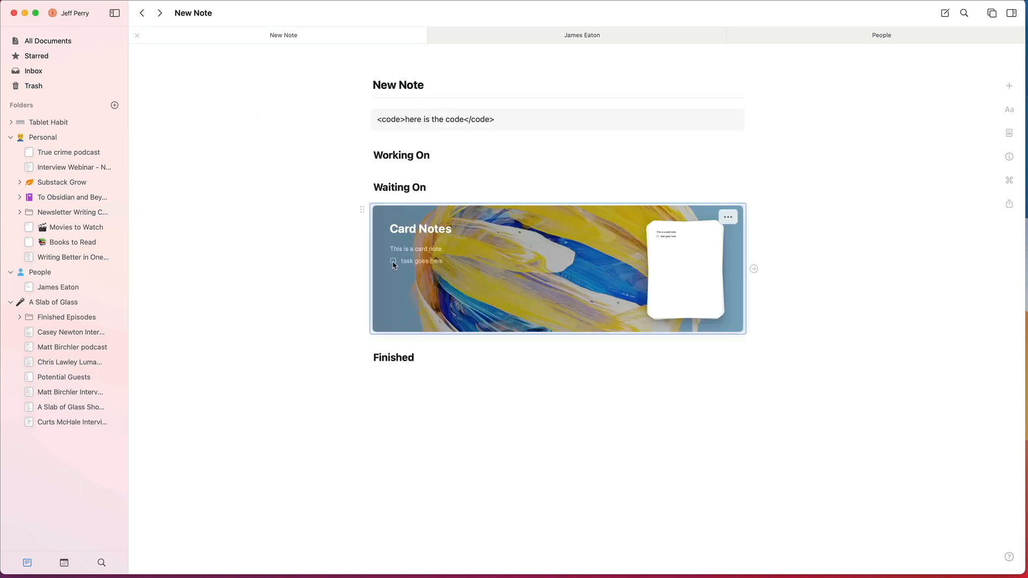
pyautogui.click(395, 265)
pyautogui.click(142, 13)
pyautogui.click(729, 216)
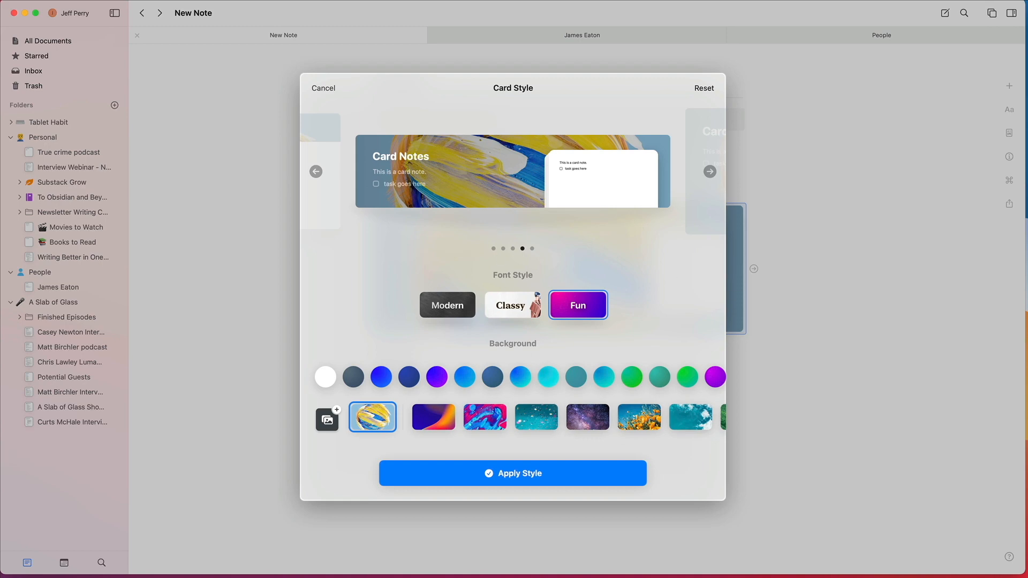
pyautogui.click(528, 483)
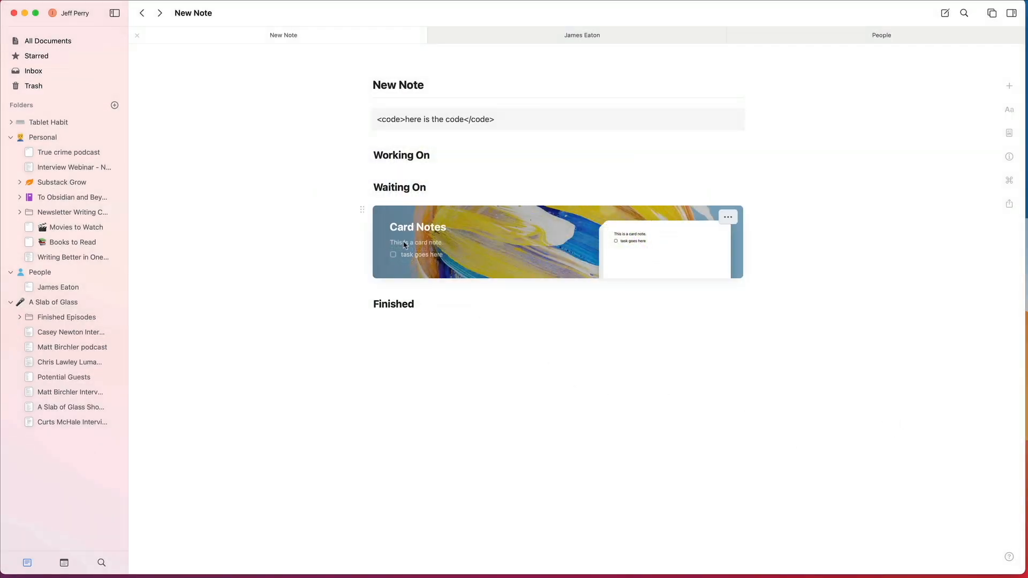
pyautogui.click(470, 374)
# Step: Collapse and re-expand the Personal, People and A Slab of Glass folders, and expand the Tablet Habit folder
pyautogui.click(11, 137)
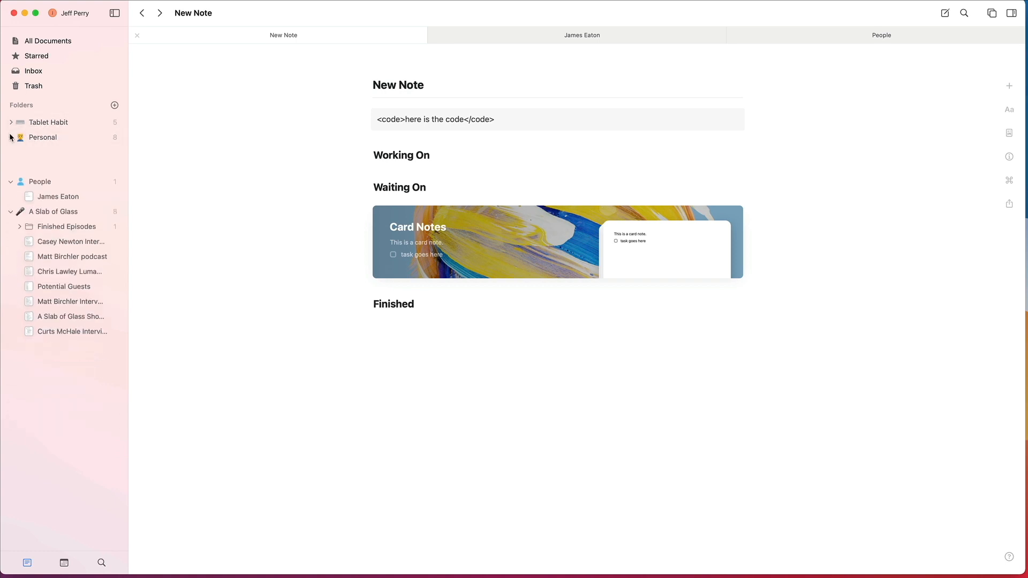
pyautogui.click(11, 153)
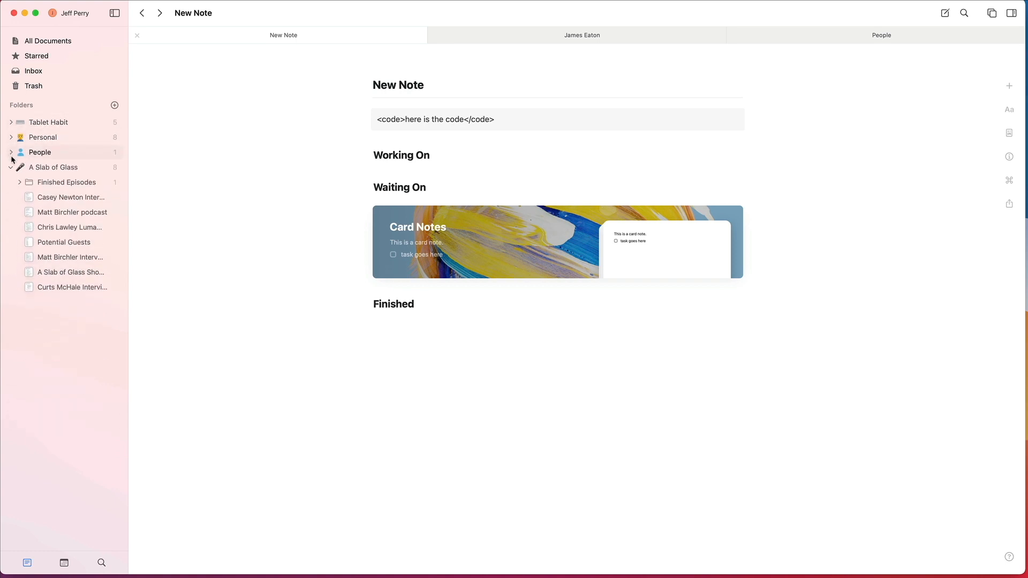
pyautogui.click(11, 167)
pyautogui.click(11, 167)
pyautogui.click(11, 153)
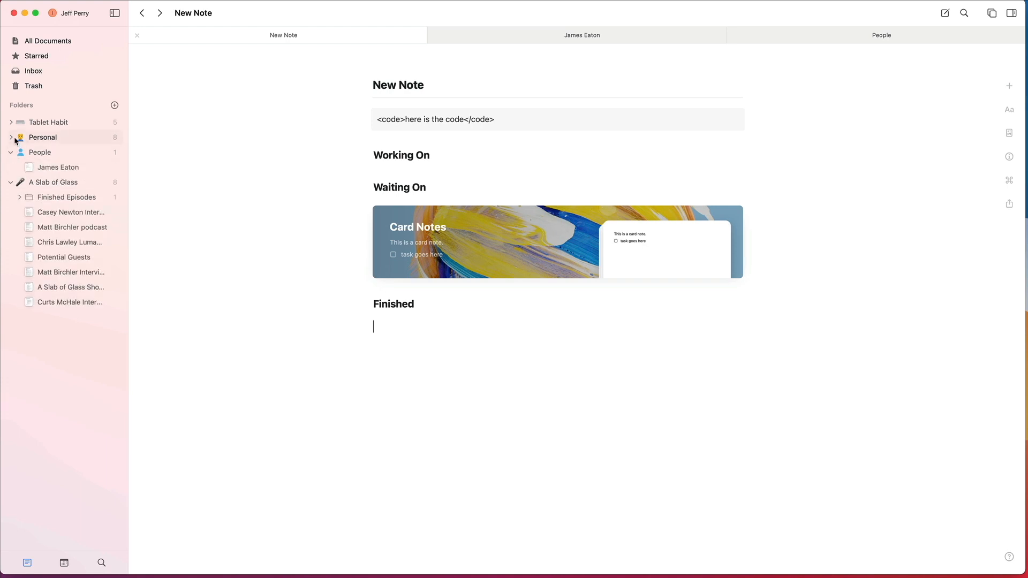
pyautogui.click(13, 138)
pyautogui.click(13, 122)
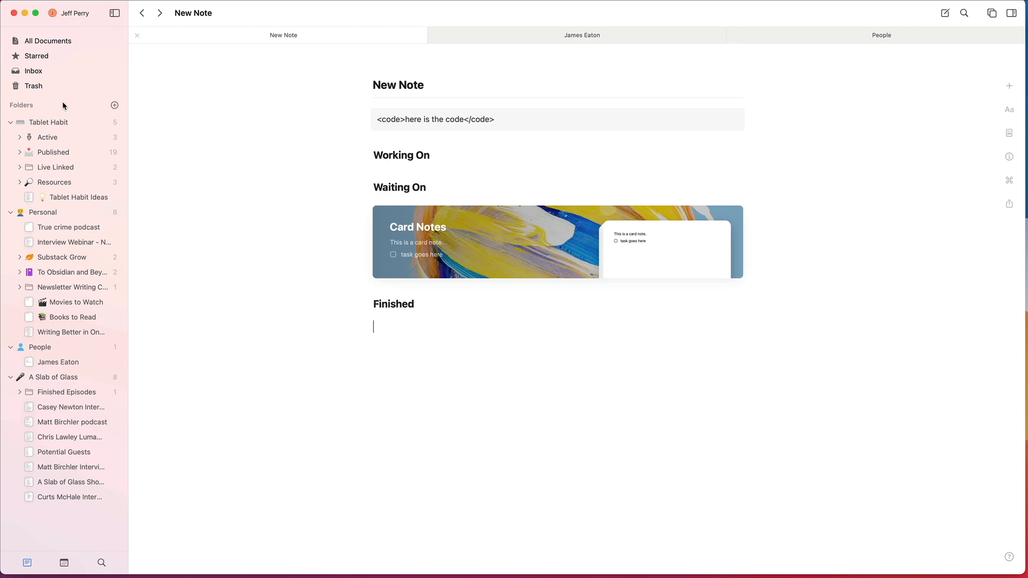
# Step: Star the Tablet Habit Ideas document in the Tablet Habit folder and view it among the starred documents
pyautogui.click(37, 56)
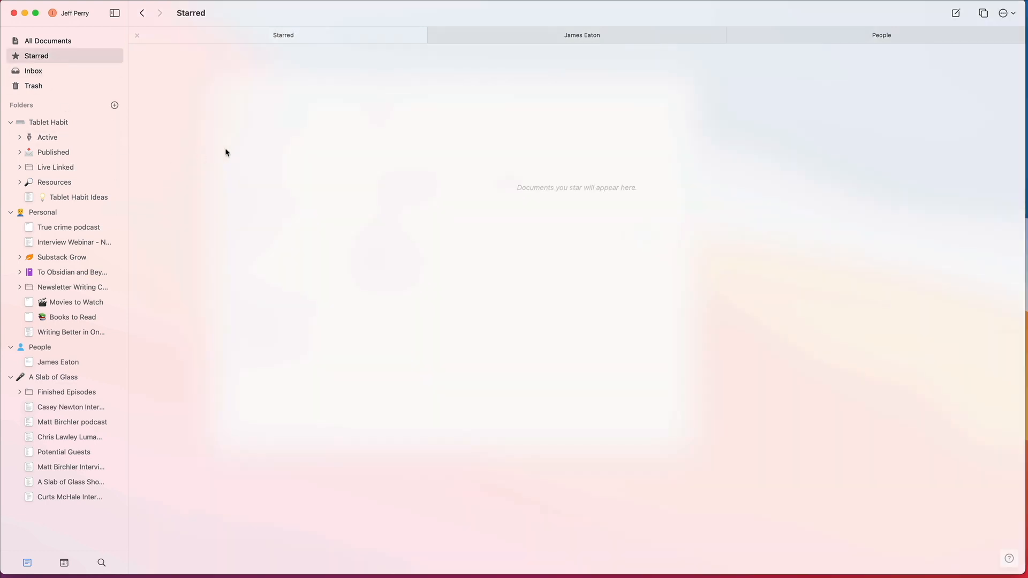
pyautogui.click(51, 122)
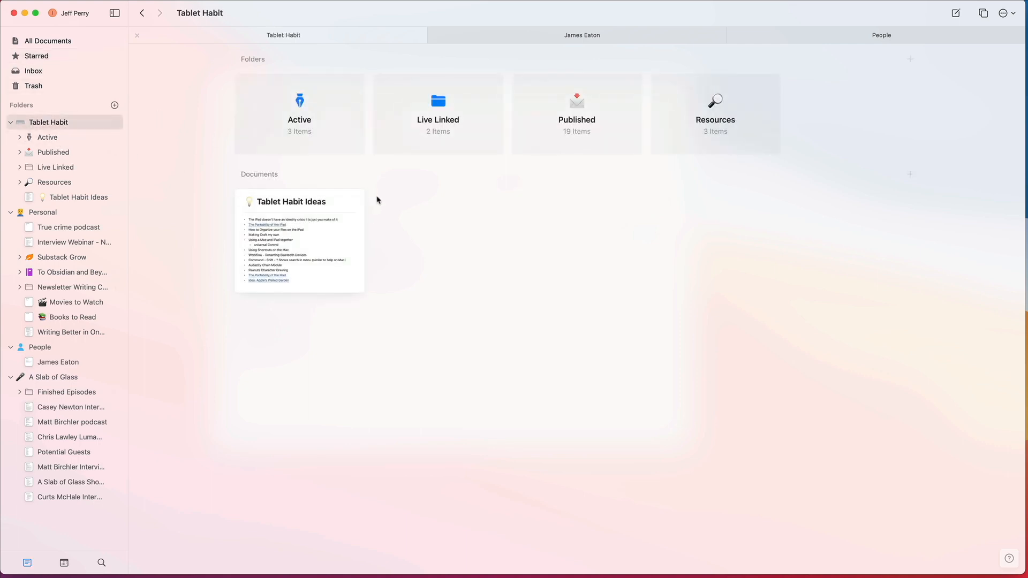
pyautogui.rightClick(335, 233)
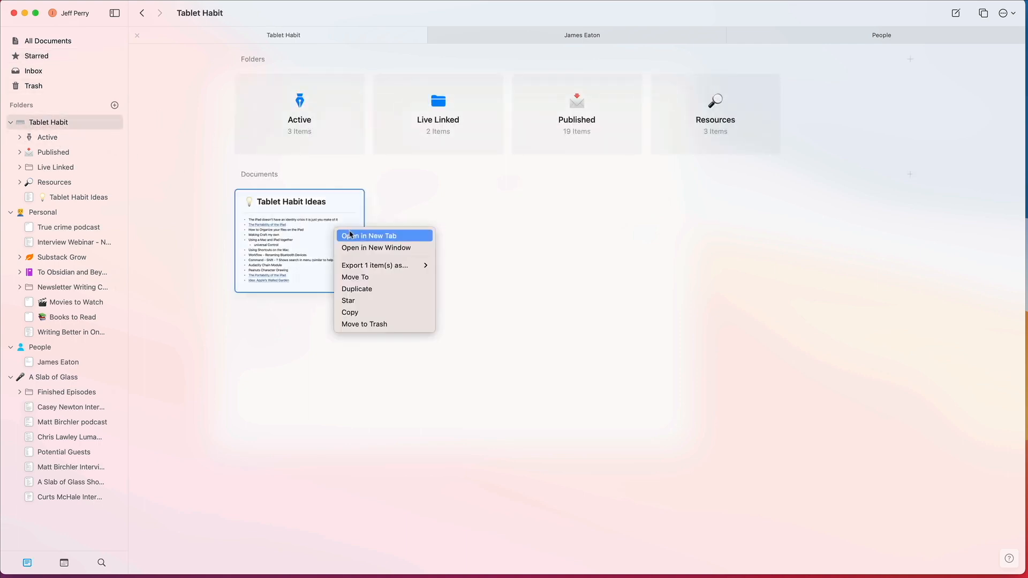
pyautogui.click(360, 302)
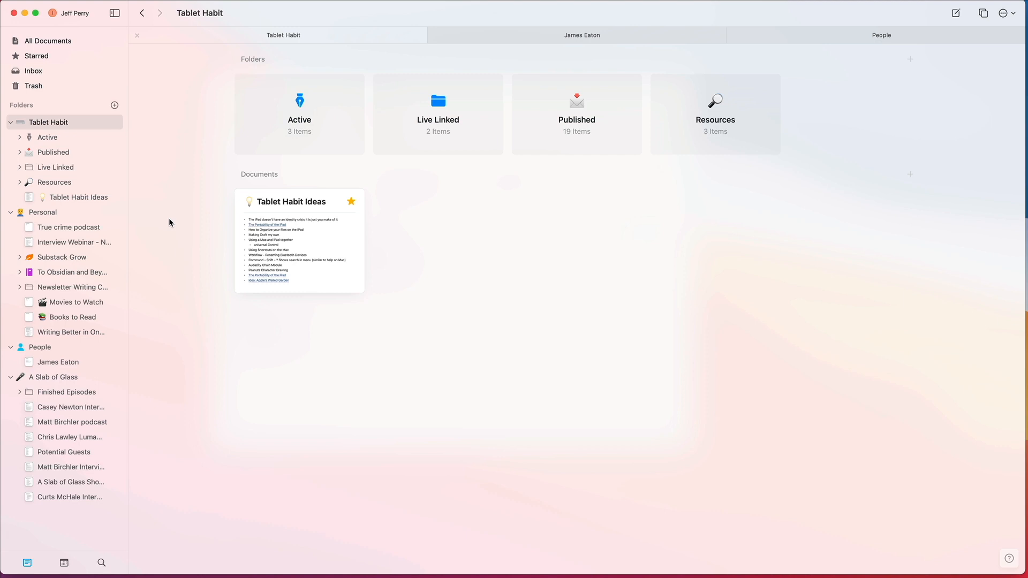
pyautogui.click(39, 54)
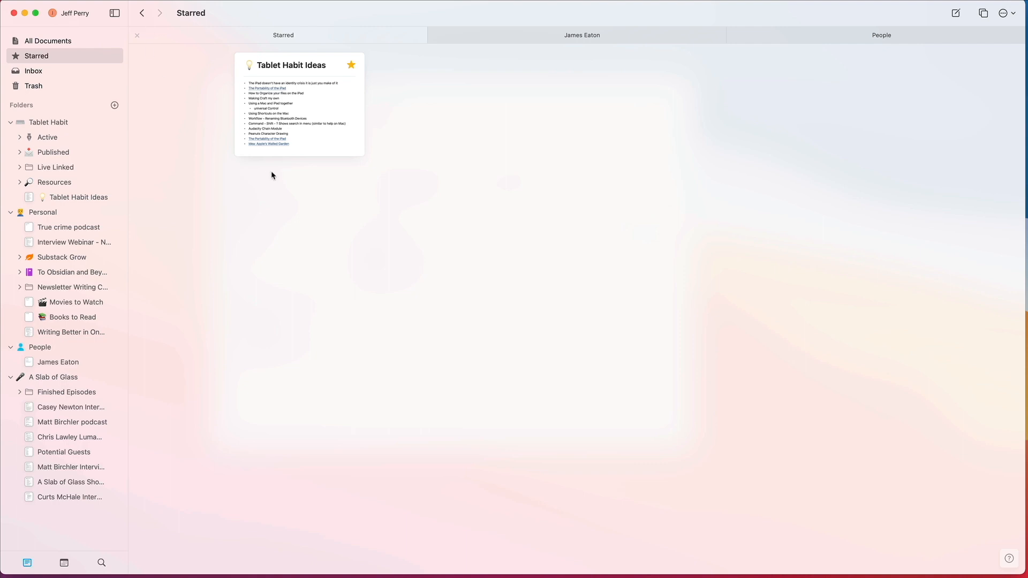
# Step: Open New Note from the full document list and view its available actions and page info
pyautogui.click(75, 41)
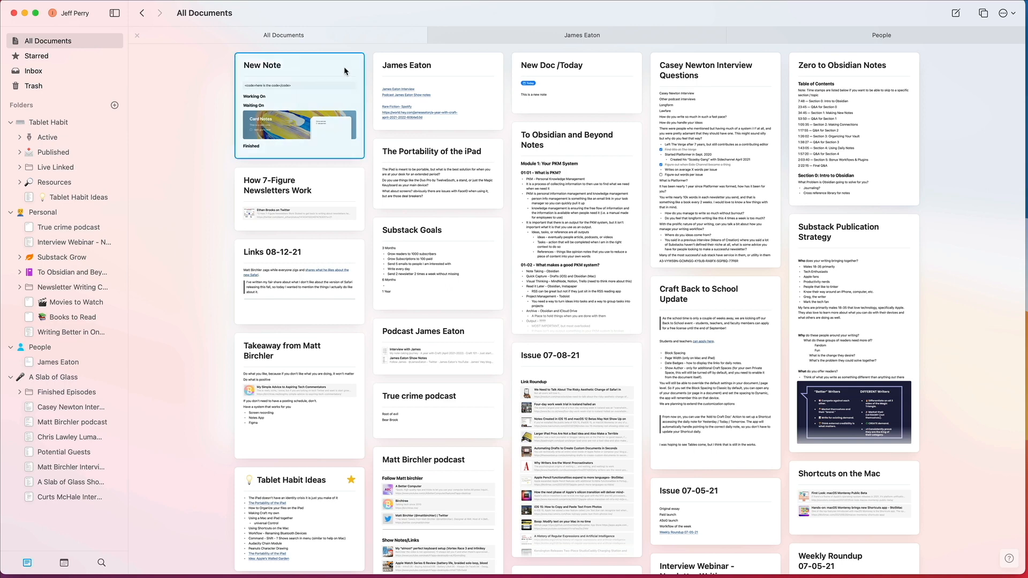
pyautogui.click(345, 72)
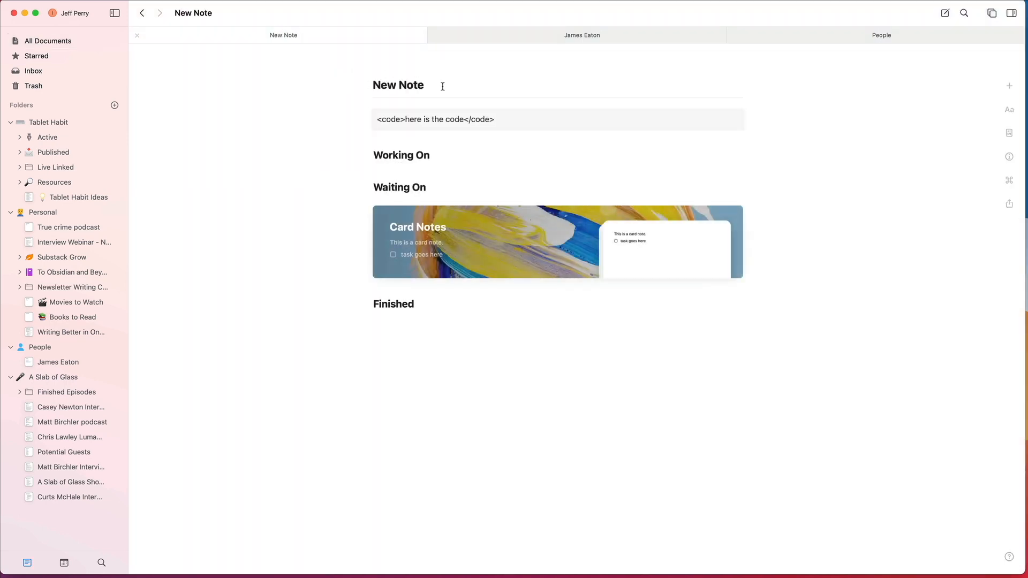
pyautogui.click(1008, 182)
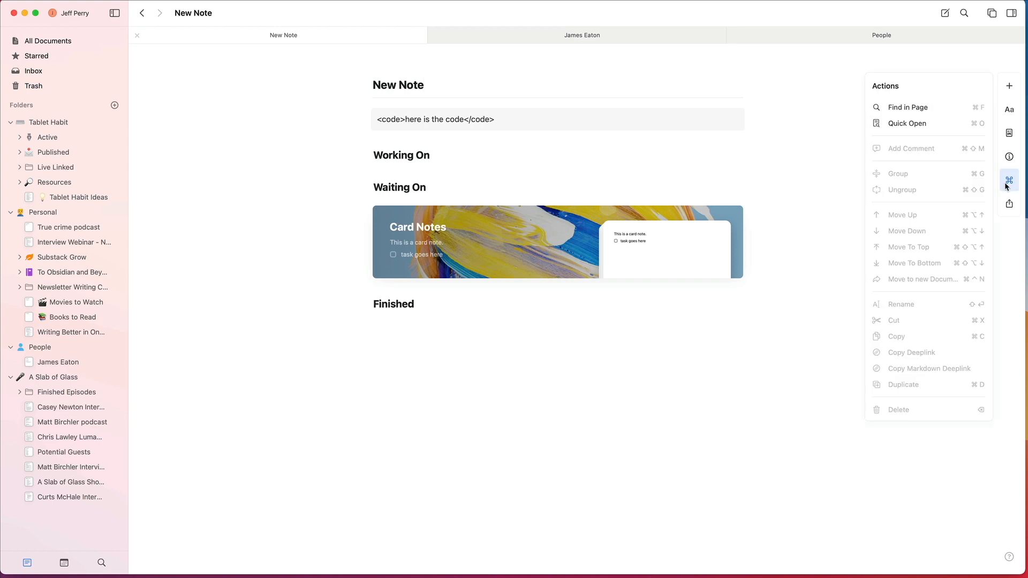
pyautogui.click(1009, 157)
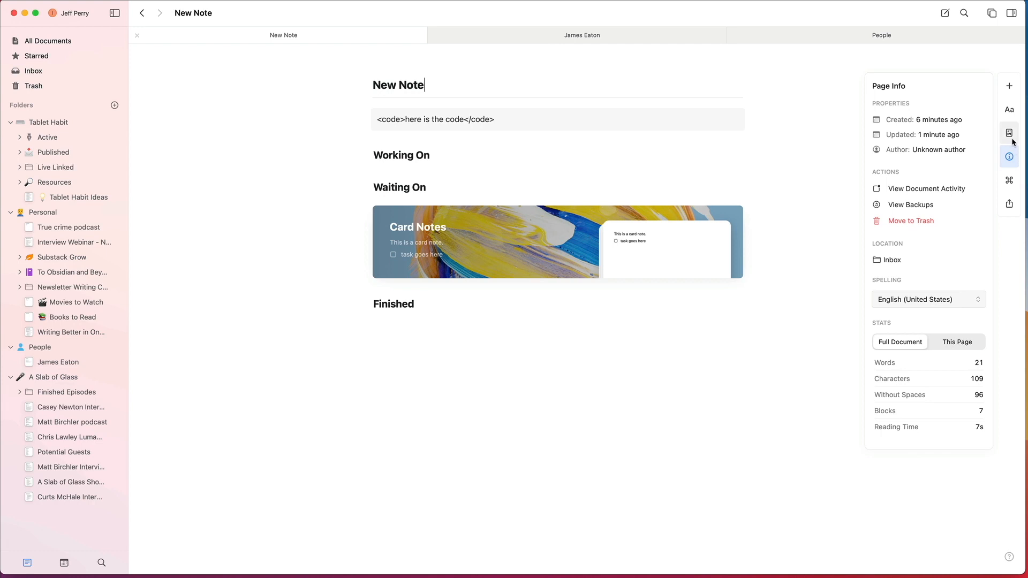
# Step: Turn on the cover image for New Note and fill it with the blue and yellow brushstroke painting from Unsplash
pyautogui.click(1010, 135)
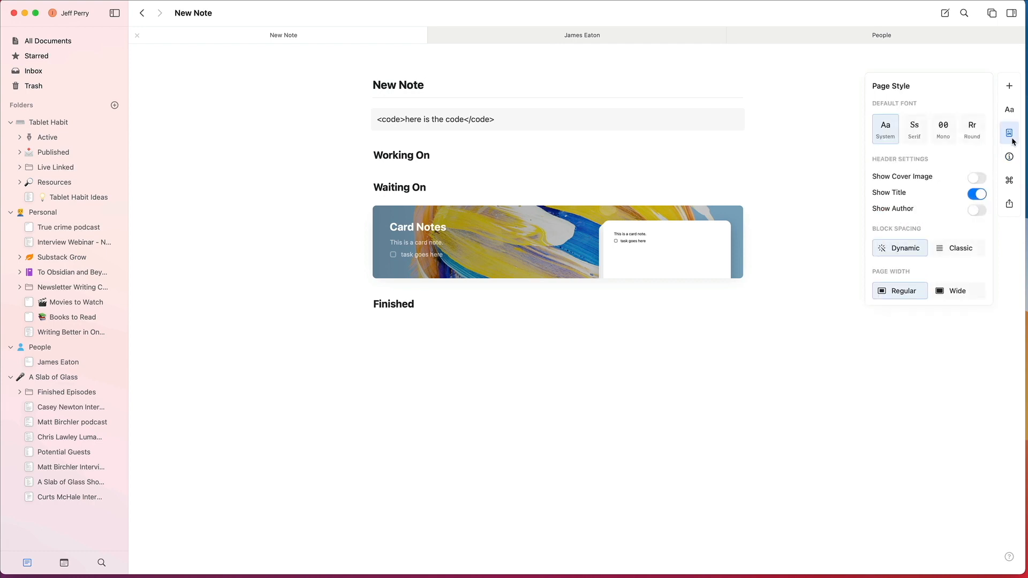
pyautogui.click(974, 180)
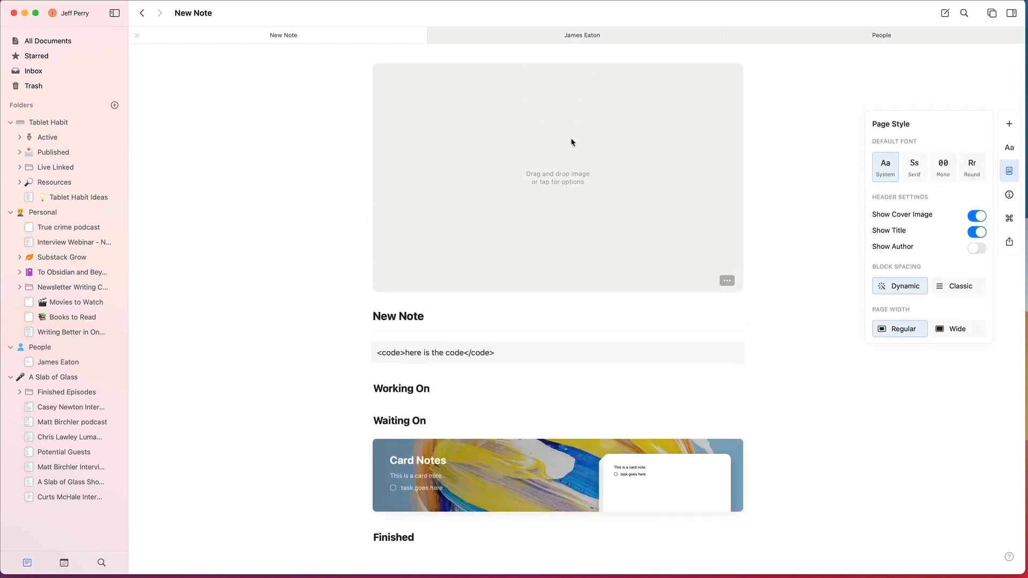
pyautogui.click(572, 142)
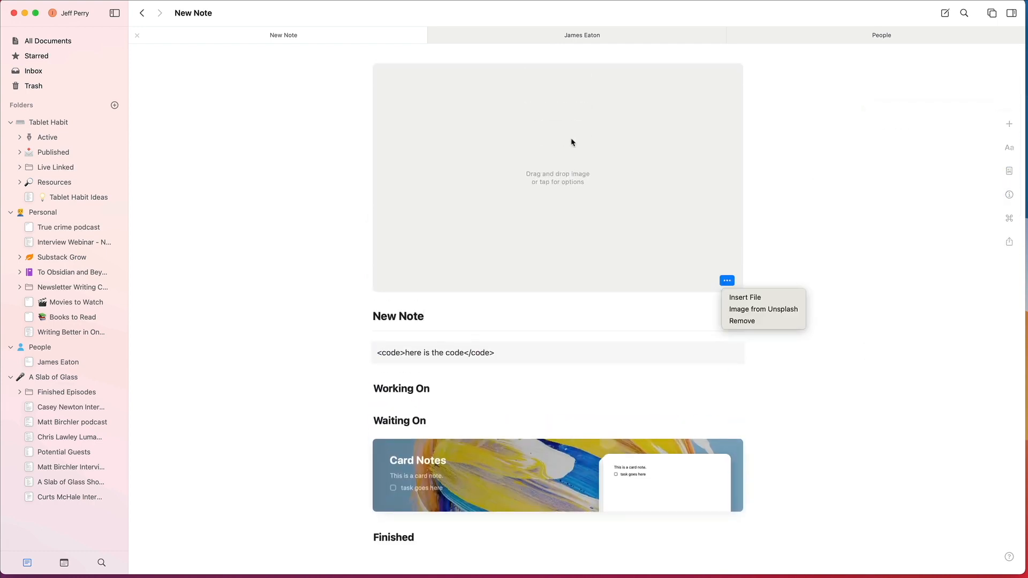
pyautogui.click(775, 314)
pyautogui.click(513, 252)
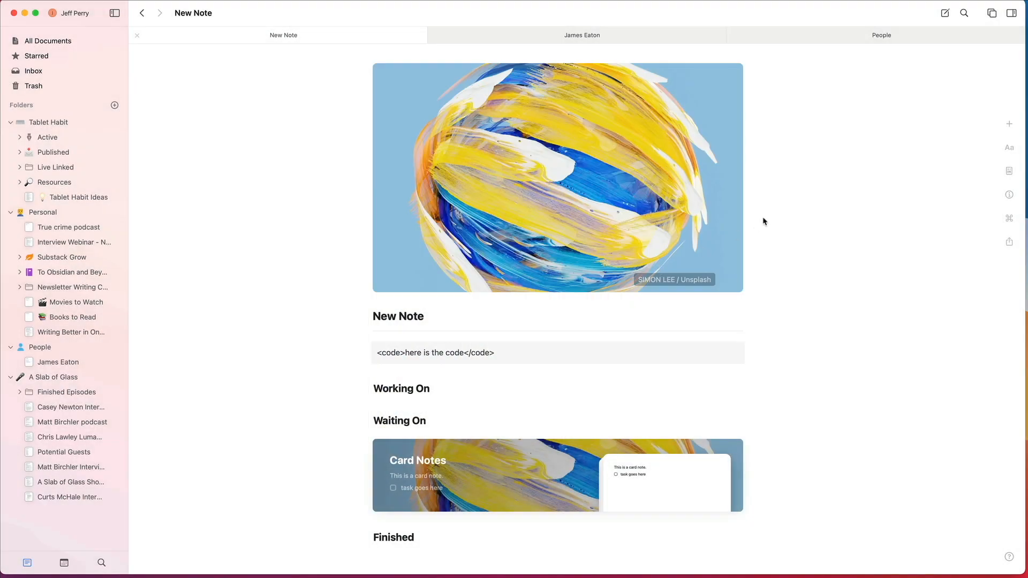
# Step: Return to the full document list and view New Note's preview with its cover image among the other documents
pyautogui.click(142, 13)
pyautogui.click(304, 113)
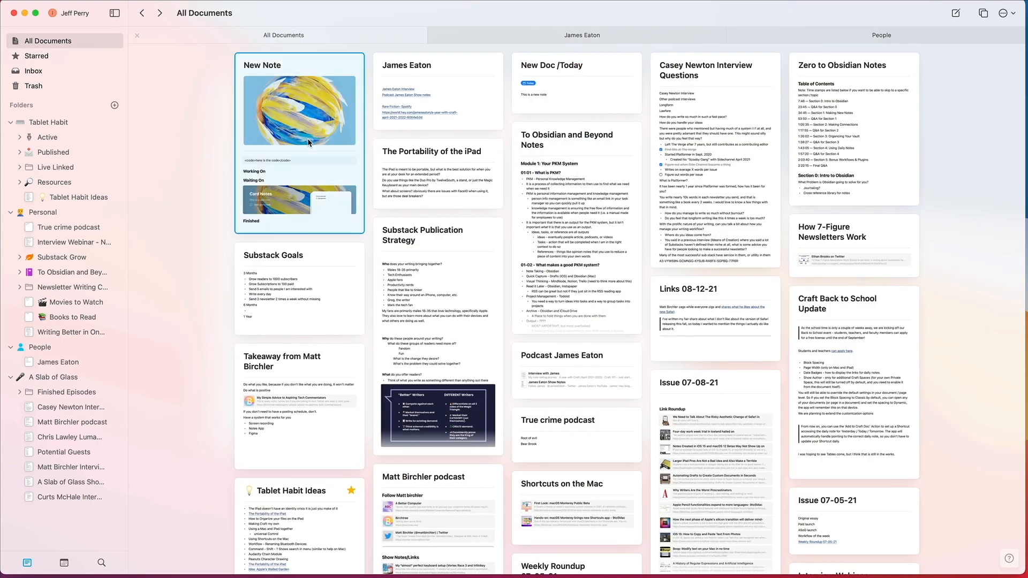
pyautogui.click(214, 145)
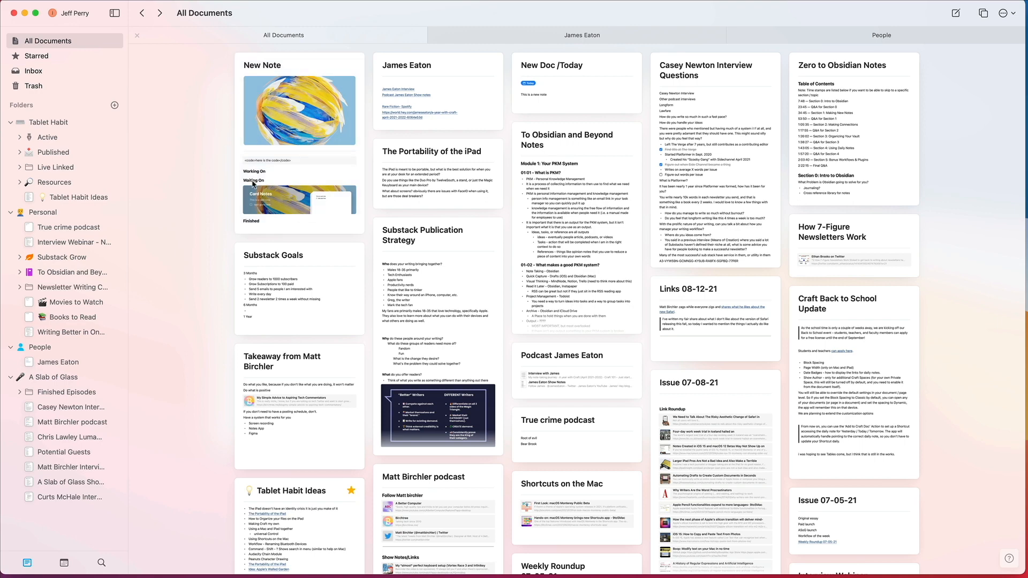
pyautogui.scroll(-1, 251, 184)
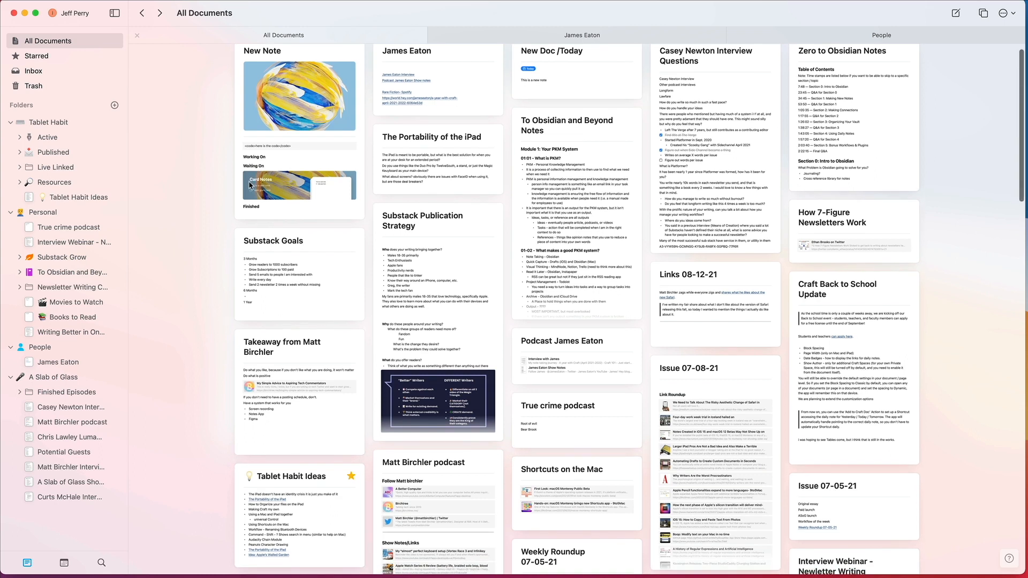
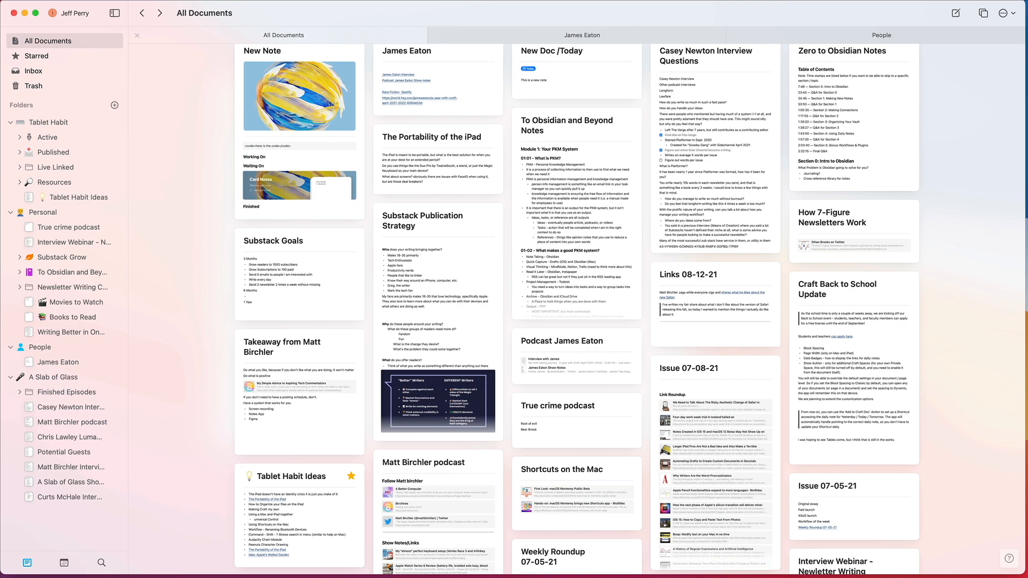
# Step: Show all documents in the list layout and sort them by Date Updated
pyautogui.click(1002, 16)
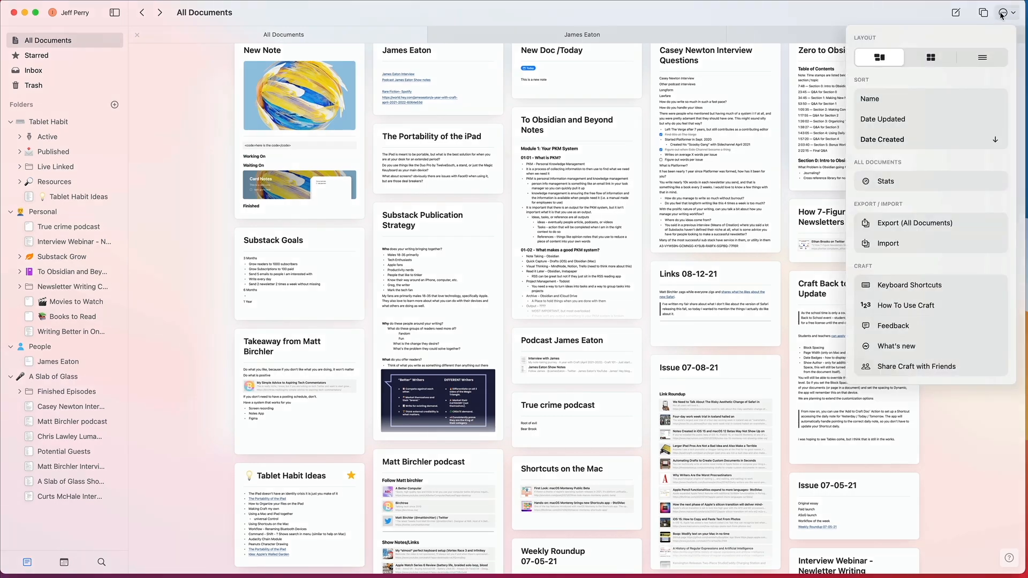
pyautogui.click(932, 57)
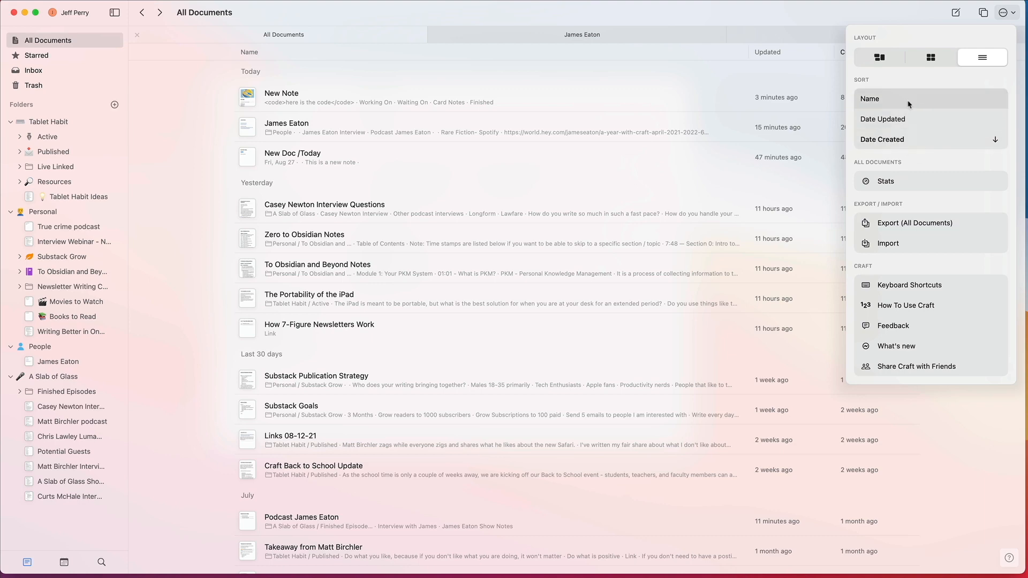
pyautogui.click(904, 119)
pyautogui.click(896, 118)
pyautogui.click(895, 119)
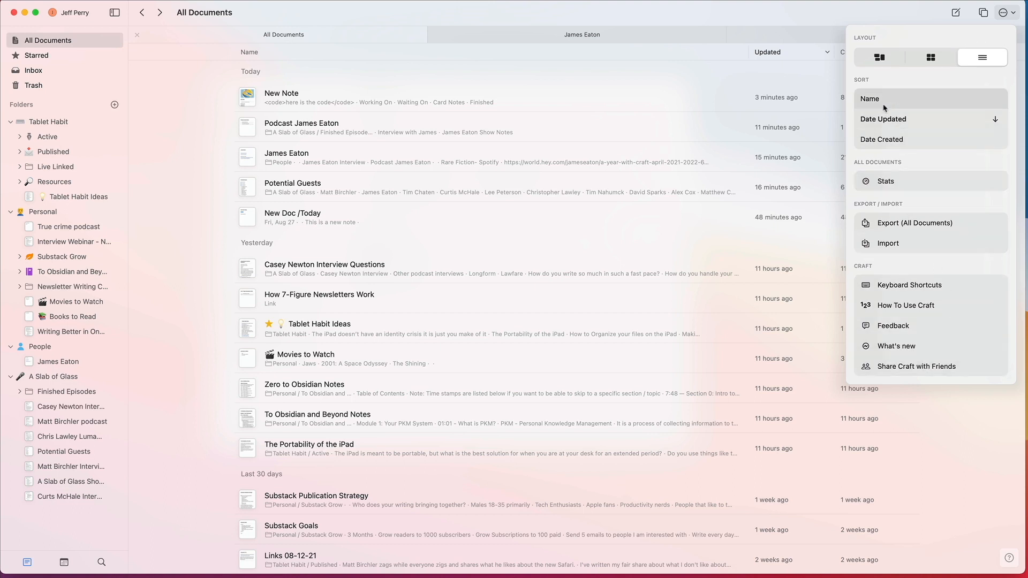
# Step: Return the document list to the staggered card layout, keep Date Updated sorting, and select the Casey Newton Interview Questions card
pyautogui.click(878, 120)
pyautogui.click(878, 121)
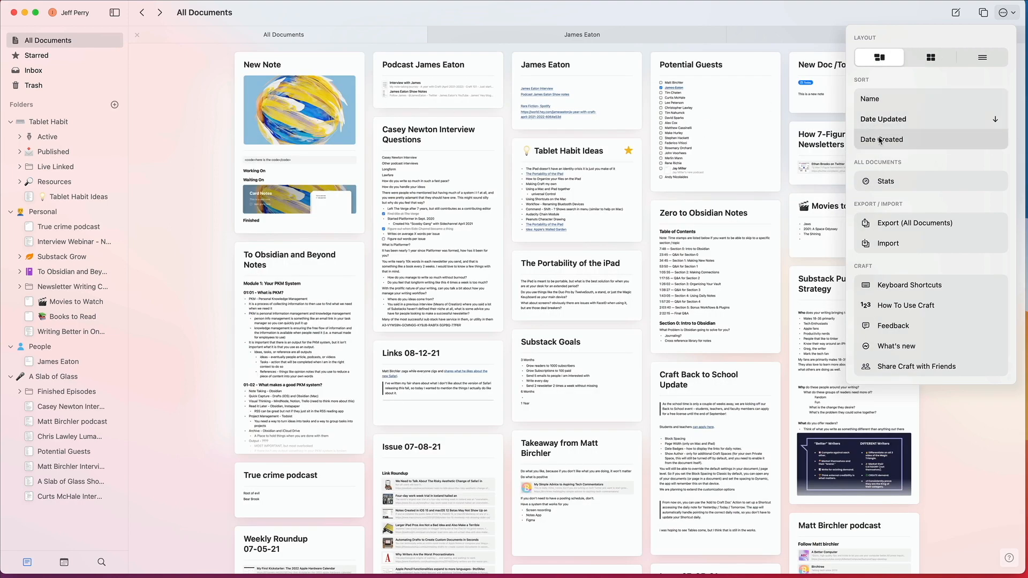
pyautogui.click(221, 138)
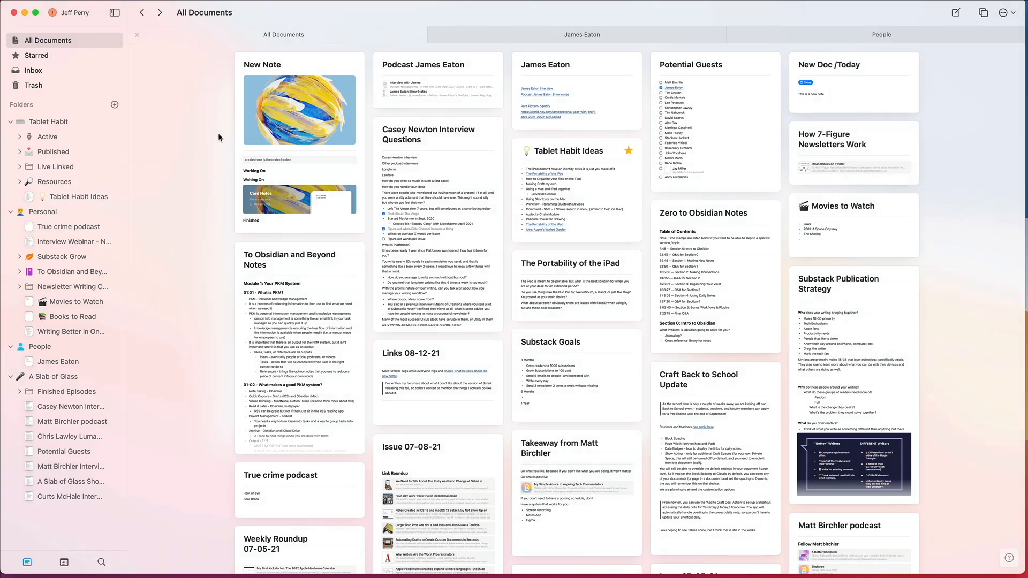
pyautogui.scroll(-1, 971, 67)
pyautogui.scroll(1, 971, 68)
pyautogui.click(429, 156)
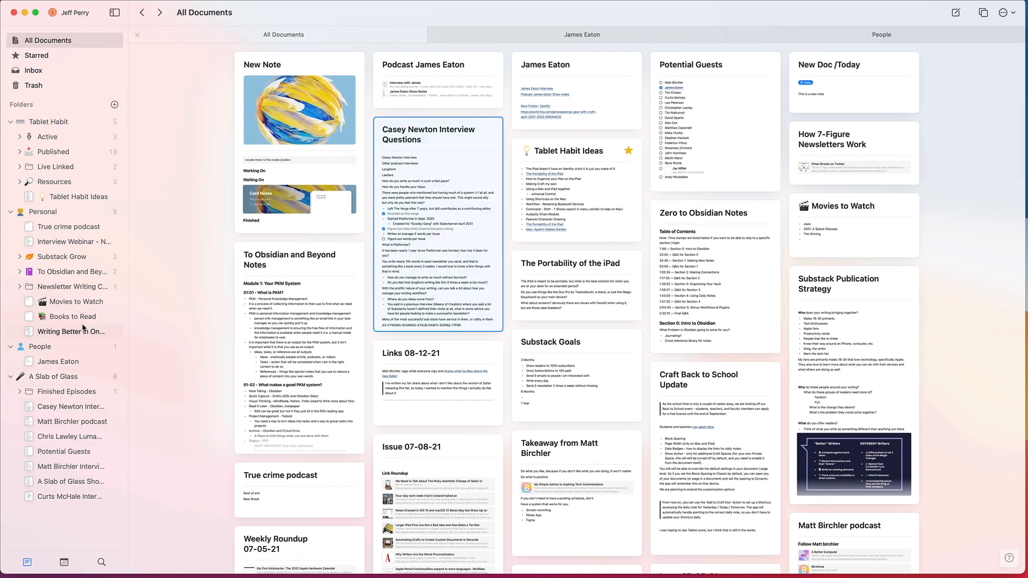
# Step: View the Movies to Watch and Books to Read documents in the Personal folder, examining the emoji in their titles
pyautogui.click(85, 306)
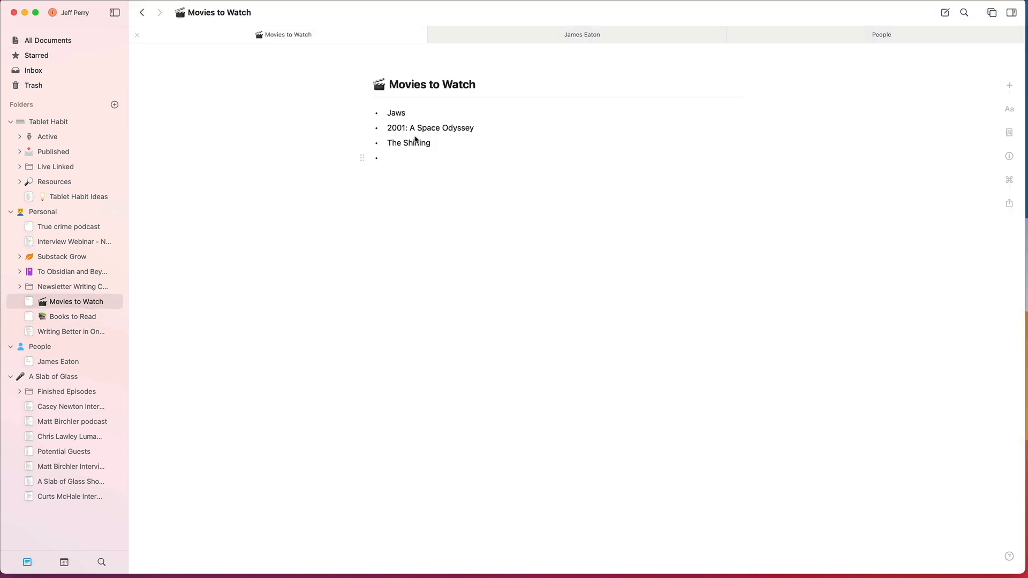
pyautogui.doubleClick(384, 87)
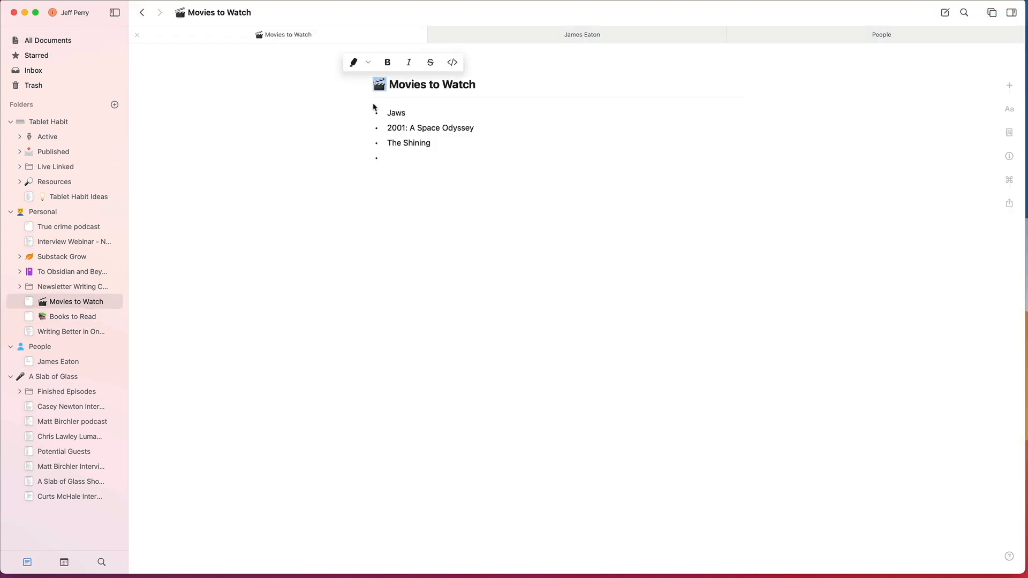
pyautogui.click(399, 99)
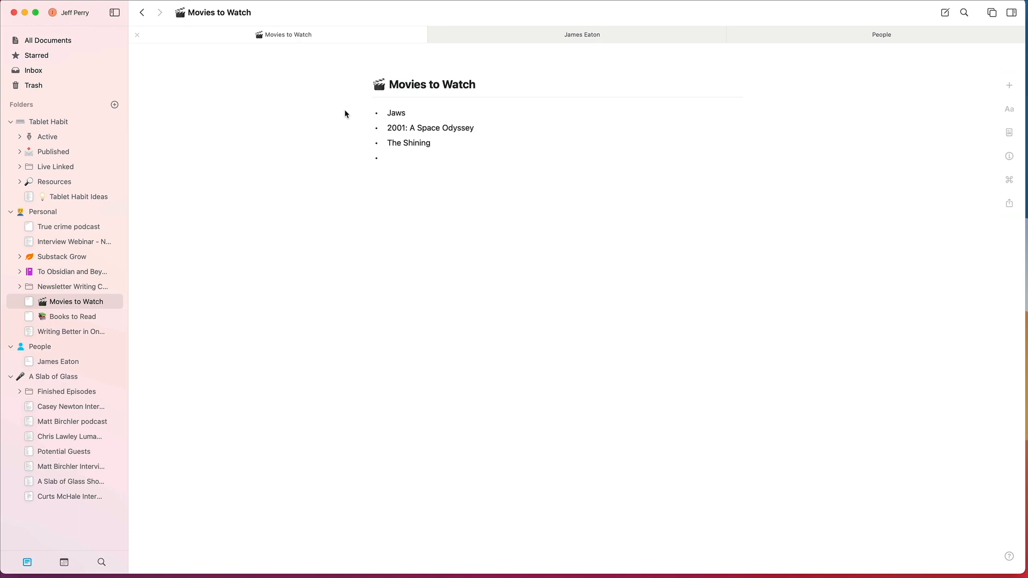
pyautogui.click(67, 321)
pyautogui.click(89, 301)
pyautogui.click(74, 319)
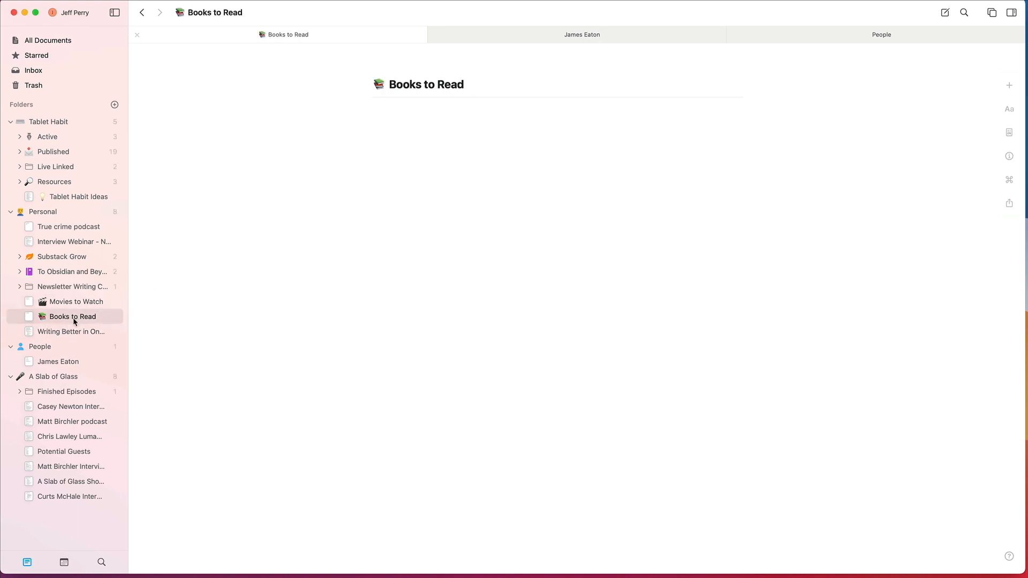
pyautogui.click(448, 135)
# Step: Open the Jaws item in Movies to Watch as its own page and write "First Summer Blockbuster" on it
pyautogui.click(83, 304)
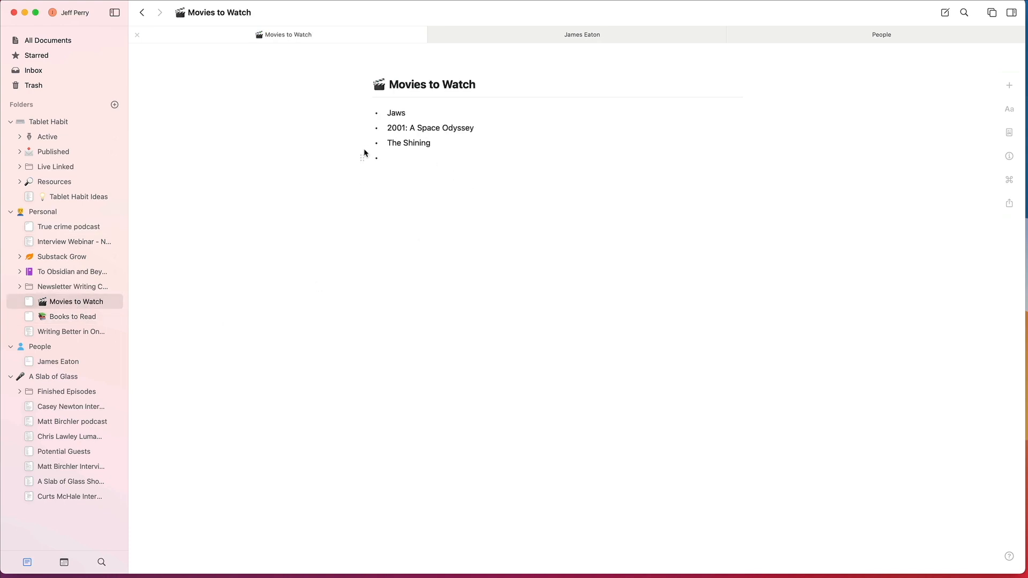
pyautogui.click(753, 114)
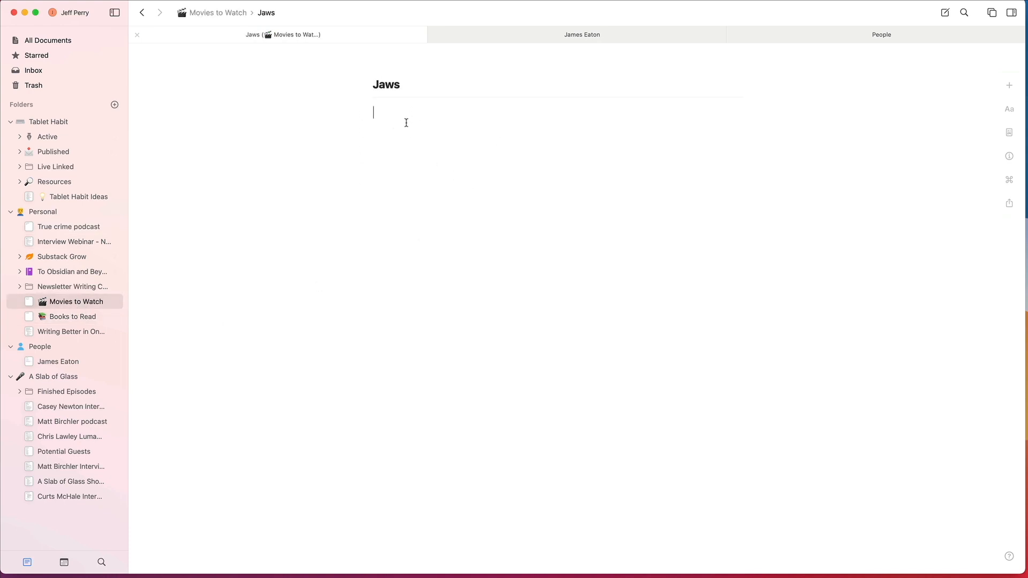
pyautogui.write('First Summer Blockbuster')
# Step: Search all documents for "jaws"
pyautogui.click(102, 562)
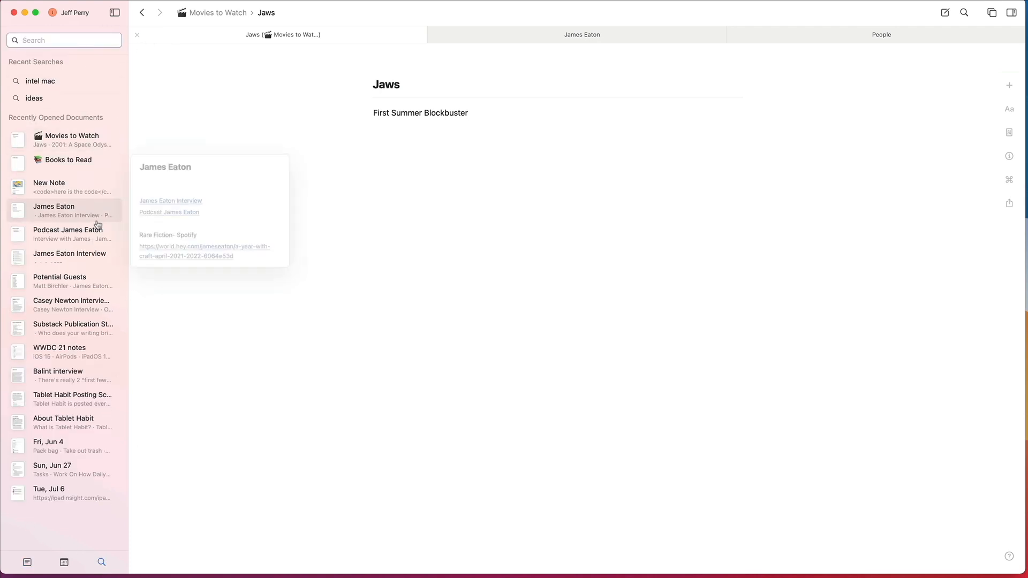
pyautogui.click(73, 41)
pyautogui.write('jaws')
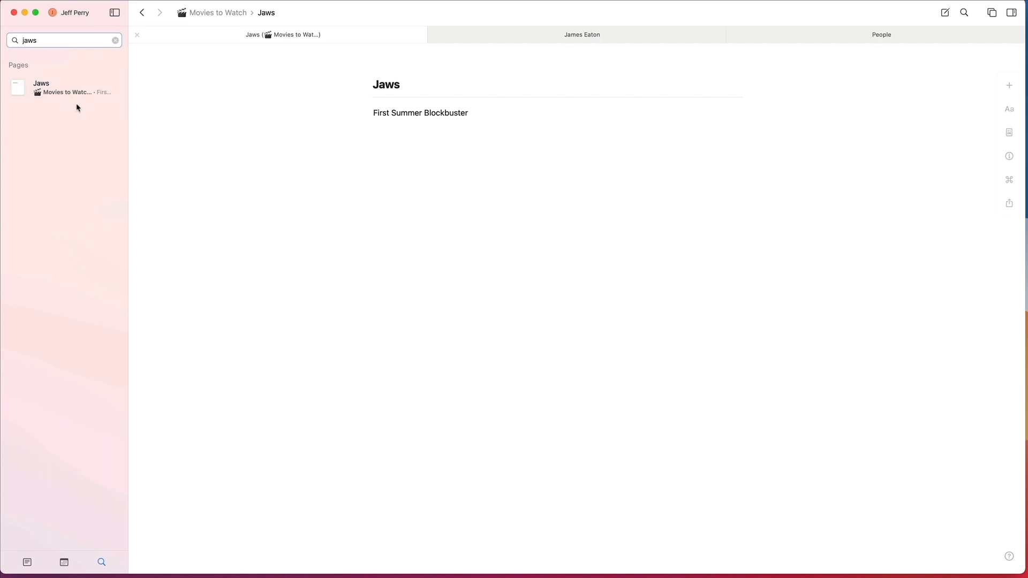
# Step: Replace the search term with "blockbuster" to look for text inside nested pages
pyautogui.moveTo(88, 35); pyautogui.dragTo(9, 41)
pyautogui.press('BackSpace')
pyautogui.write('blocklbuster')
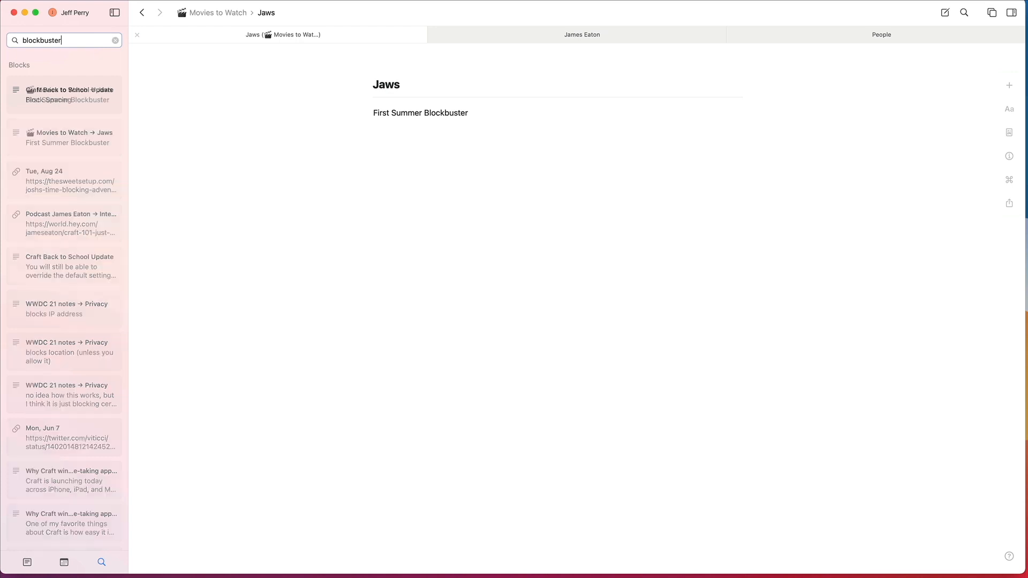
pyautogui.moveTo(96, 107)
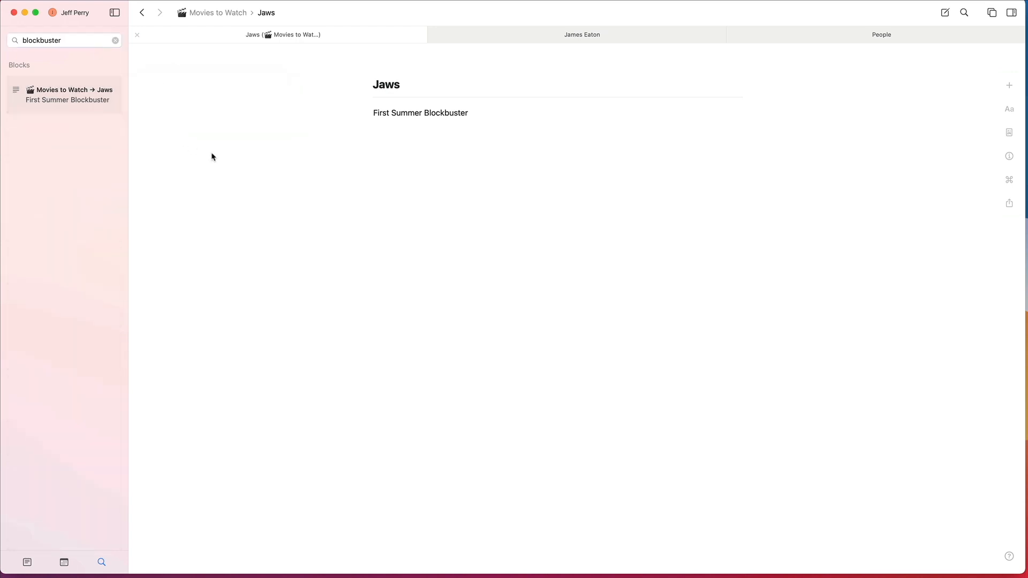
# Step: Find the podcast guest's document with Quick Open by first name, and open its linked podcast document in a new tab
pyautogui.press('super+k')
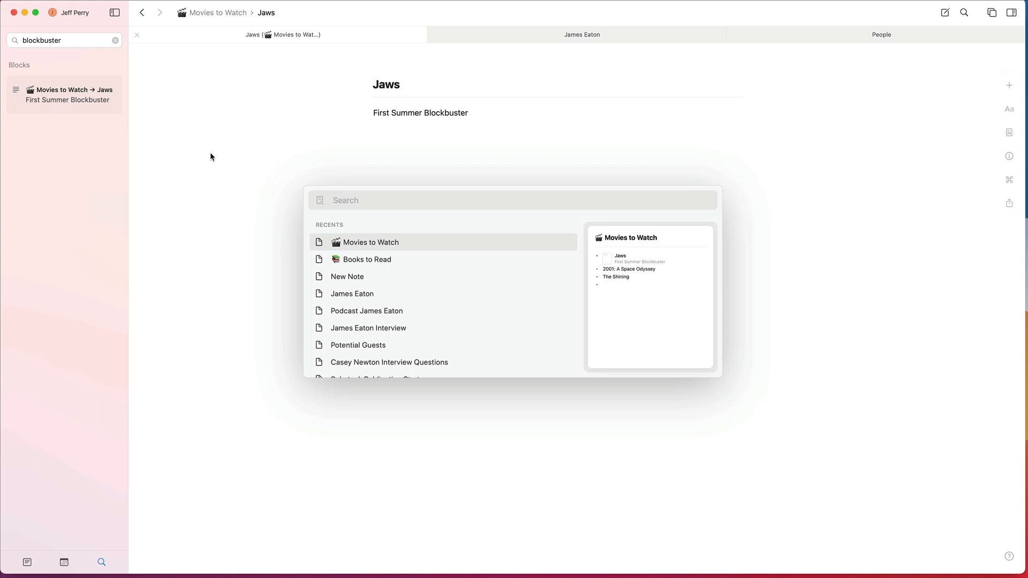
pyautogui.press('Escape')
pyautogui.press('super+k')
pyautogui.write('james')
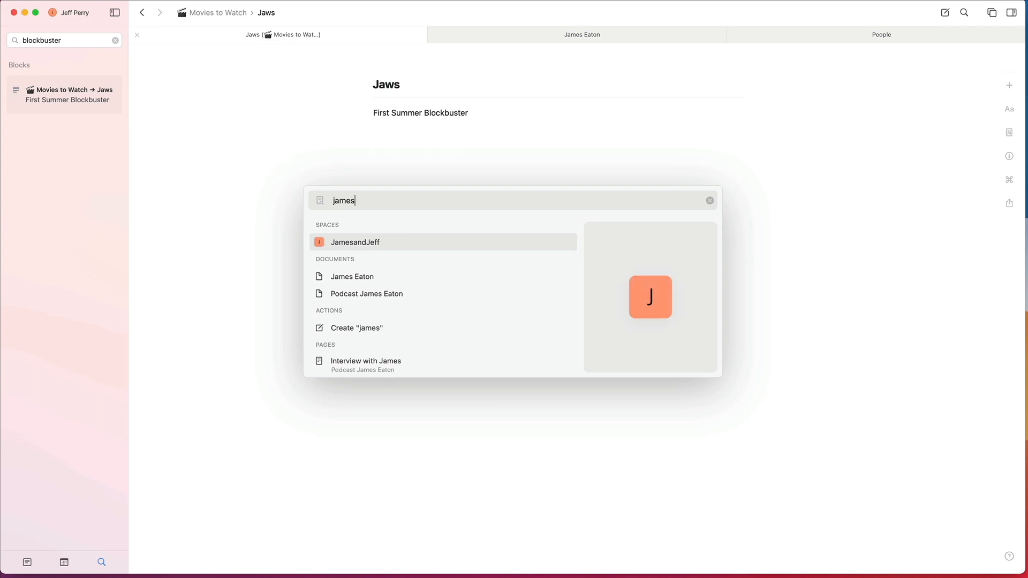
pyautogui.press('Down')
pyautogui.press('Down')
pyautogui.press('Up')
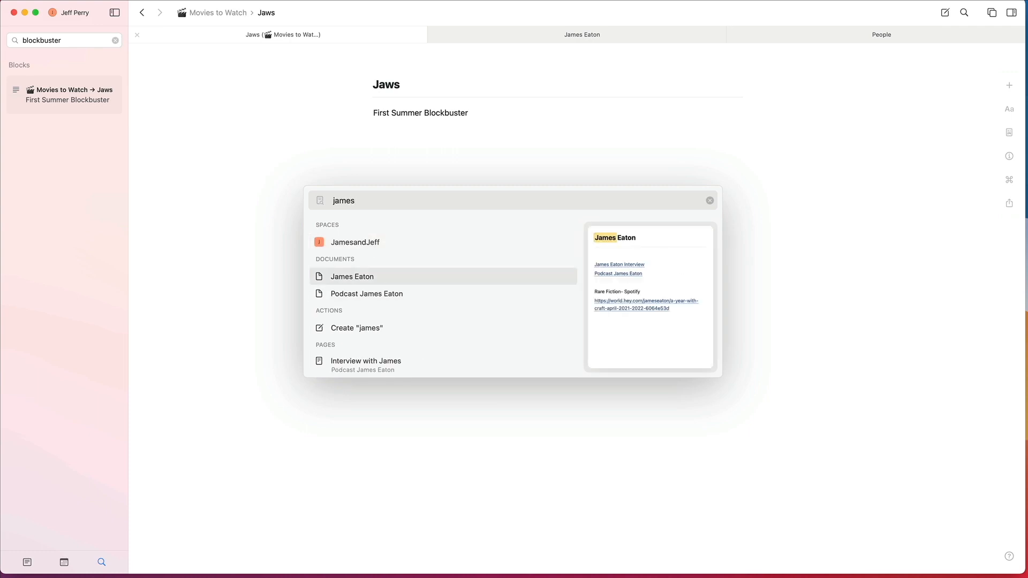
pyautogui.write('\\')
pyautogui.click(386, 246)
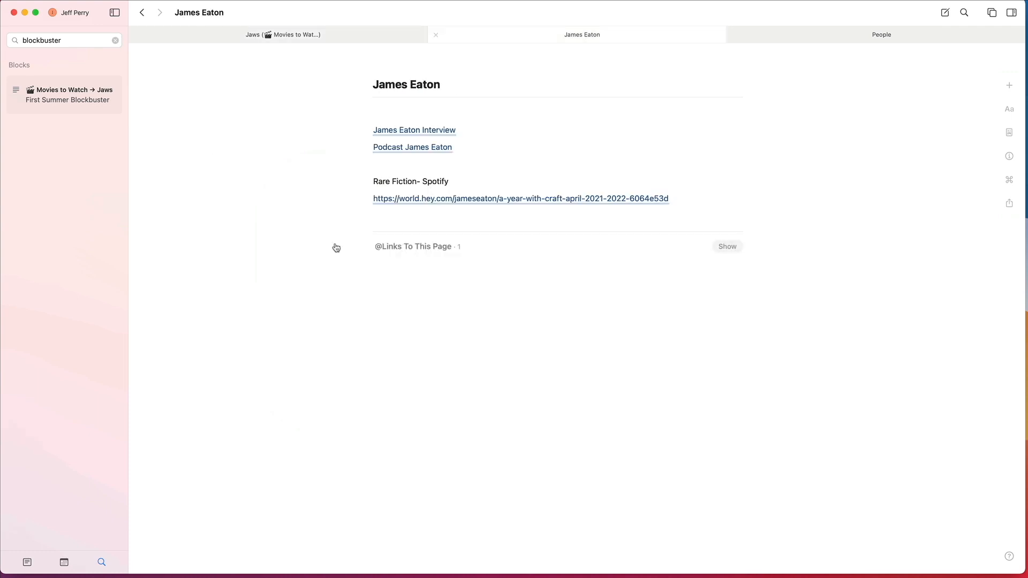
pyautogui.click(405, 150)
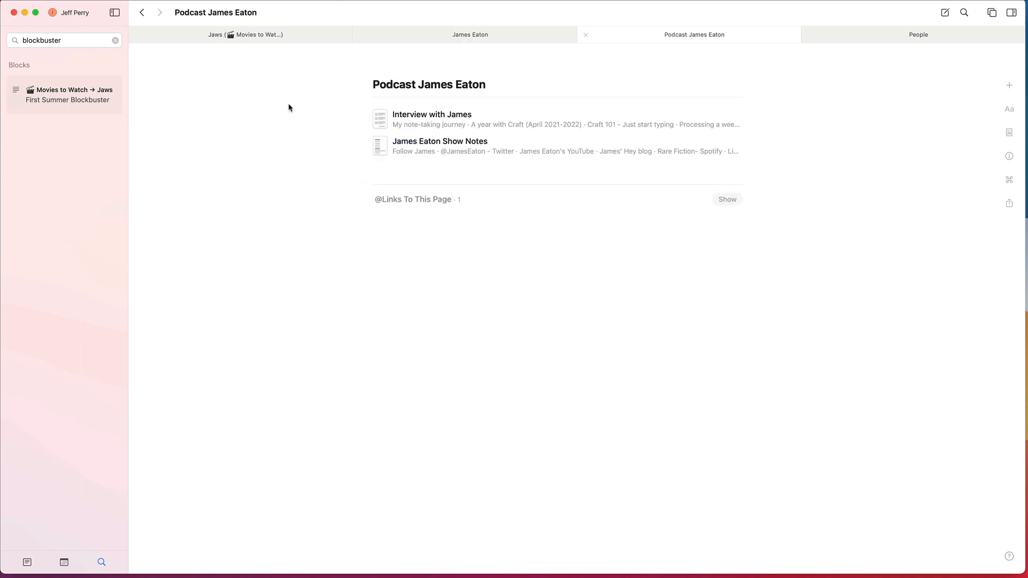
# Step: Open a new All Documents tab, search Quick Open for "tablet", and open Tablet Habit Ideas in its own tab
pyautogui.press('super+t')
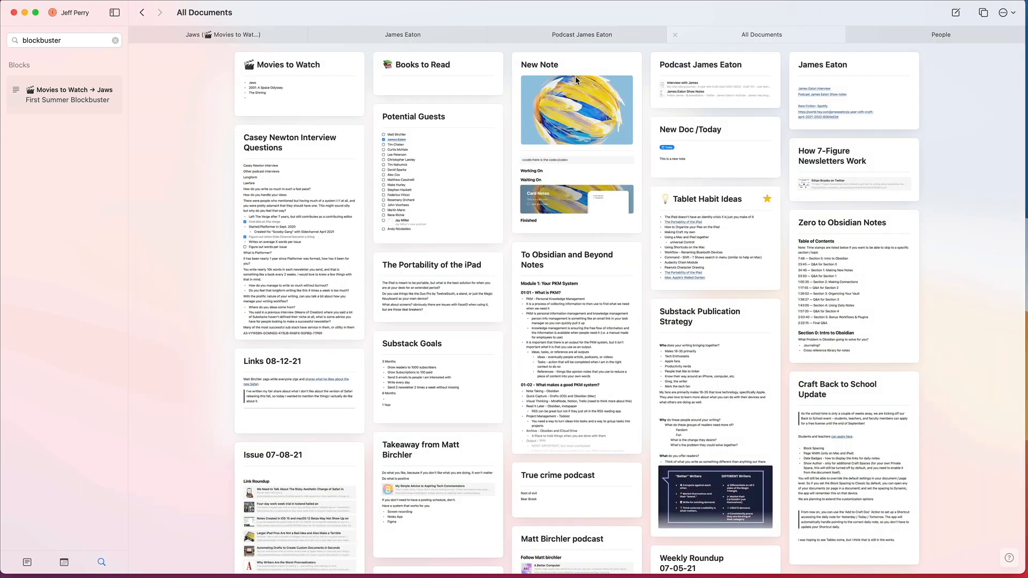
pyautogui.press('super+o')
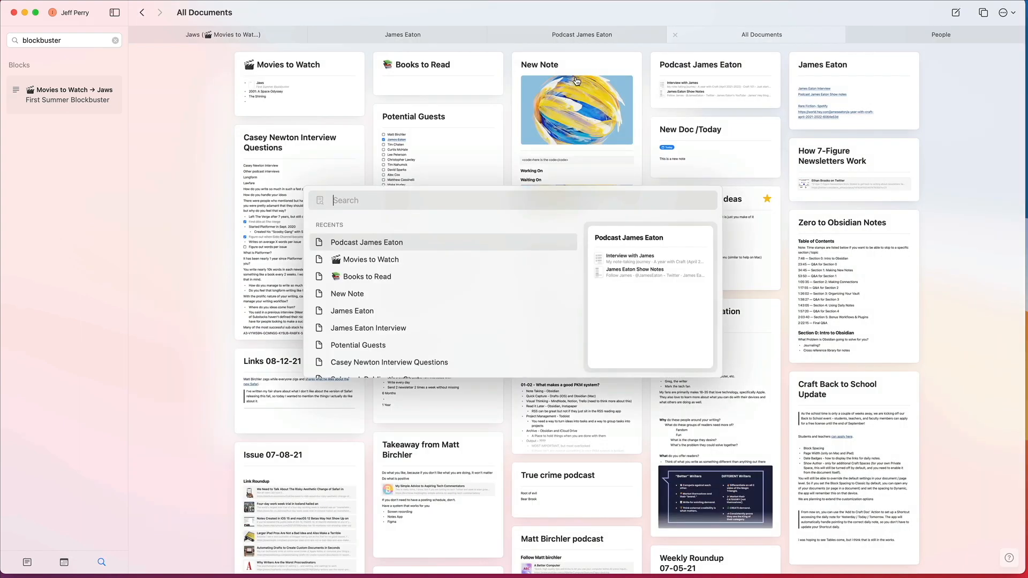
pyautogui.write('tablet')
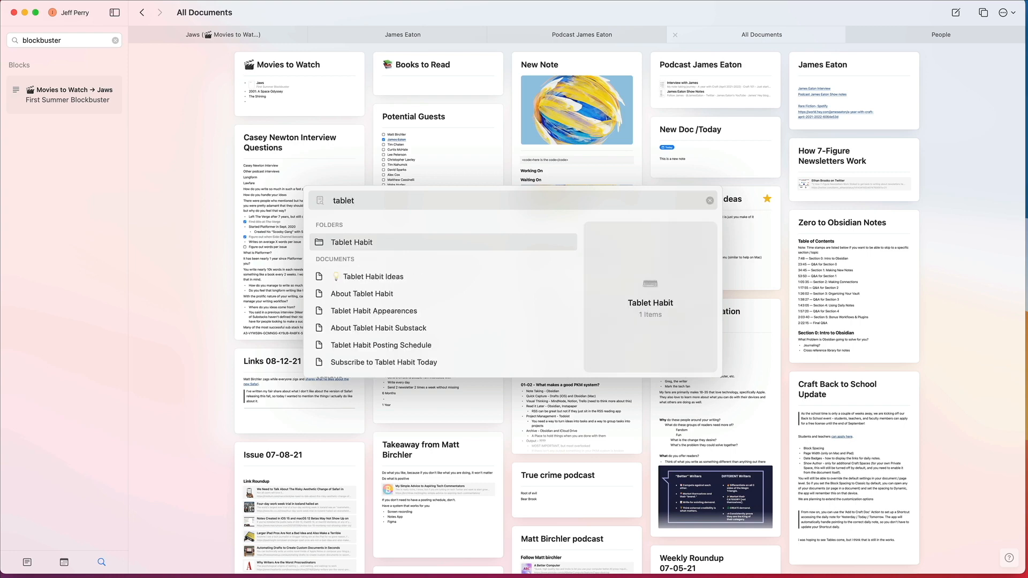
pyautogui.press('Down')
pyautogui.press('Down')
pyautogui.press('Up')
pyautogui.press('super+Return')
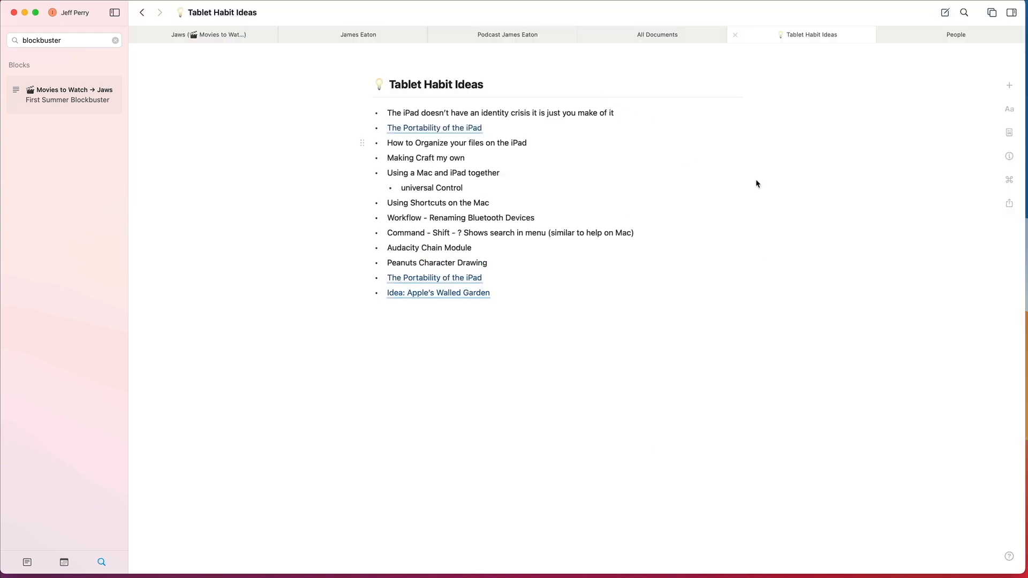
# Step: Close the People, All Documents, Tablet Habit Ideas and podcast document tabs, keeping the Jaws and podcast guest tabs
pyautogui.click(937, 38)
pyautogui.click(885, 35)
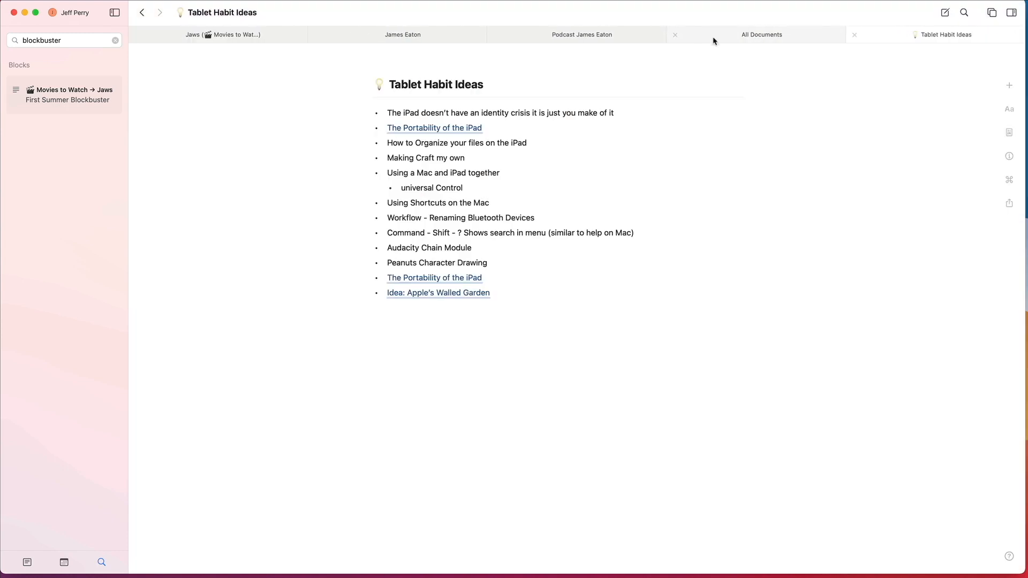
pyautogui.click(686, 35)
pyautogui.click(675, 35)
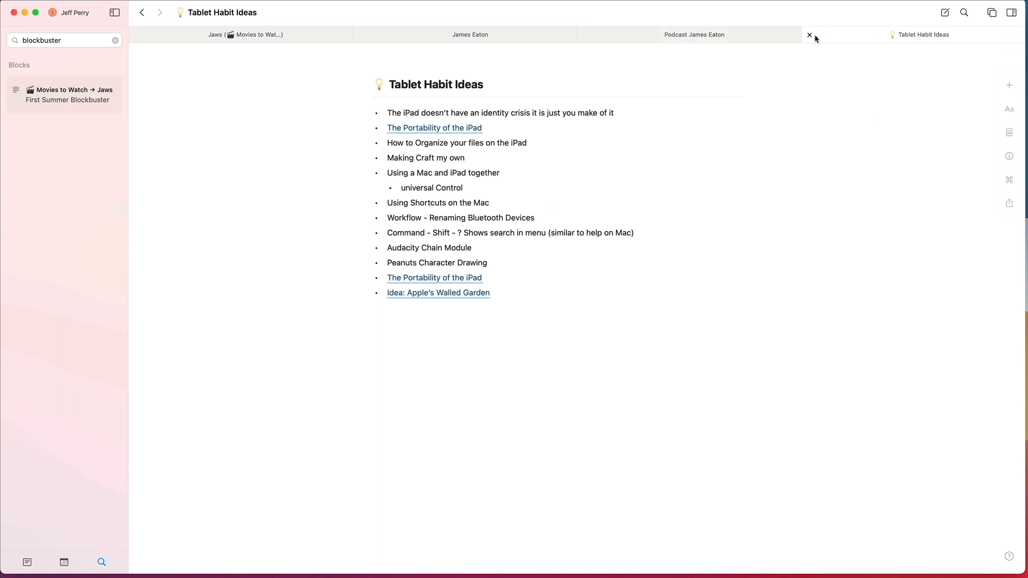
pyautogui.click(811, 35)
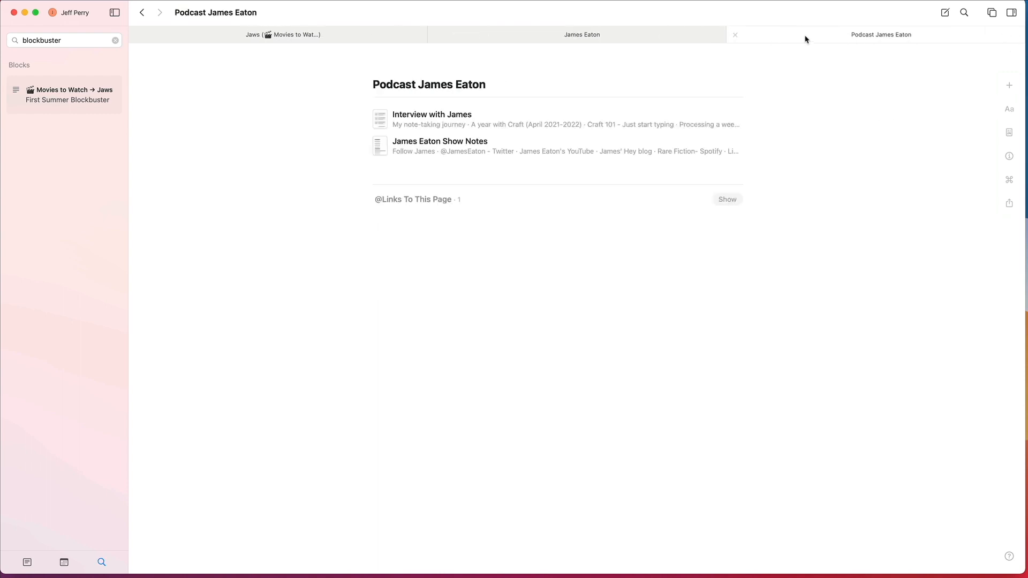
pyautogui.click(737, 35)
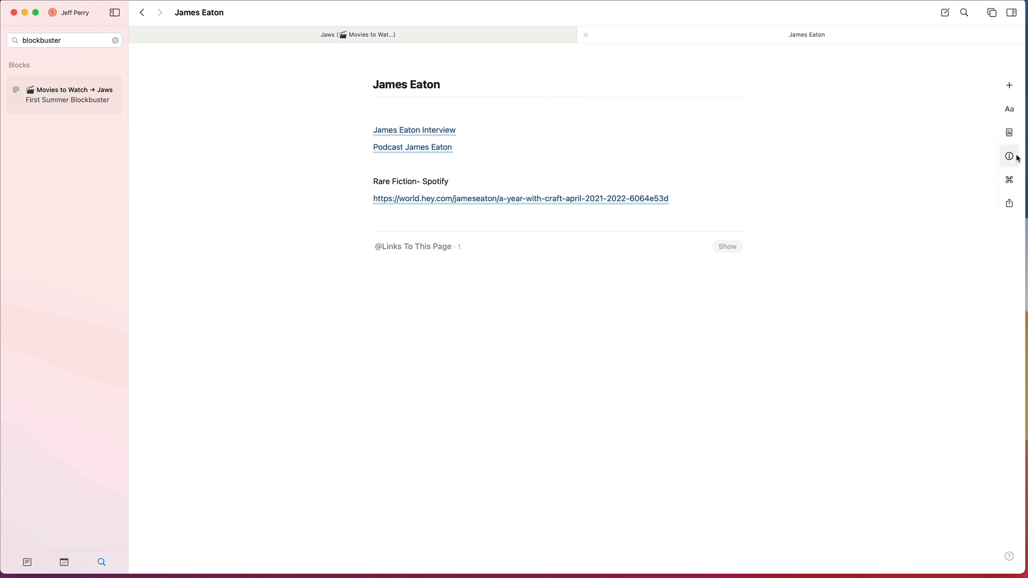
# Step: Review the podcast guest document's available actions, style options, page info, and sharing and export choices
pyautogui.click(1010, 186)
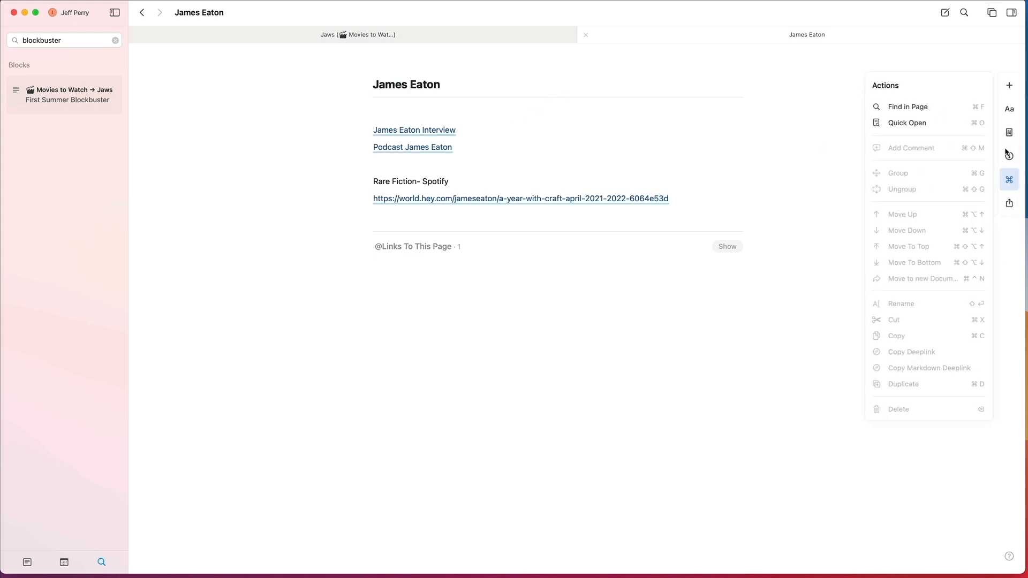
pyautogui.click(1014, 114)
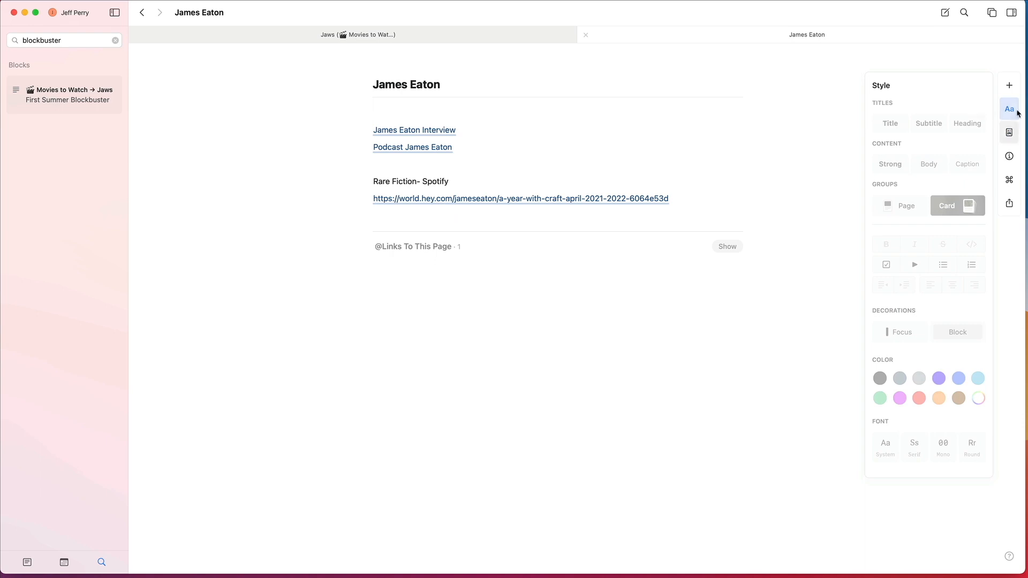
pyautogui.click(1006, 159)
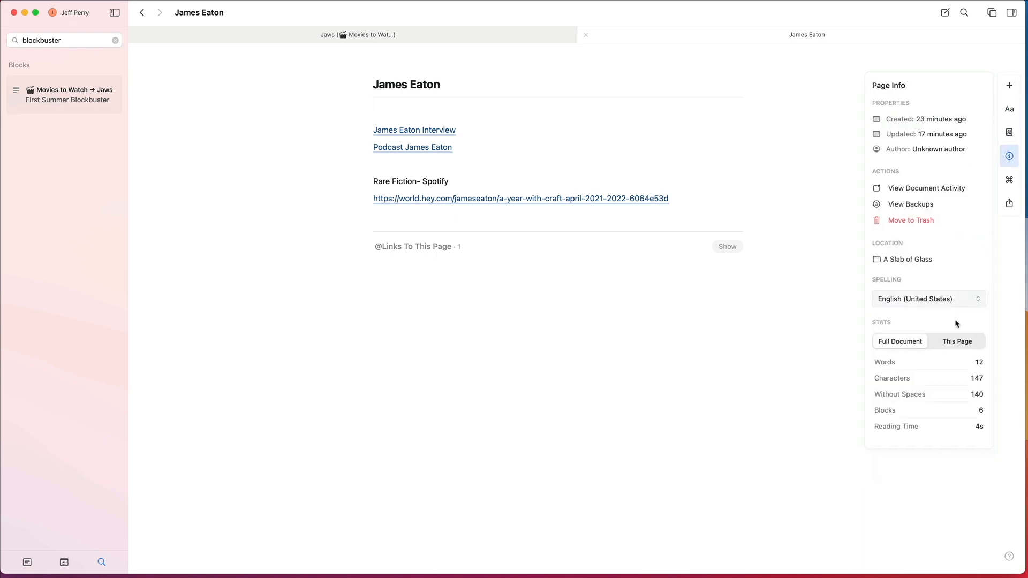
pyautogui.click(1009, 179)
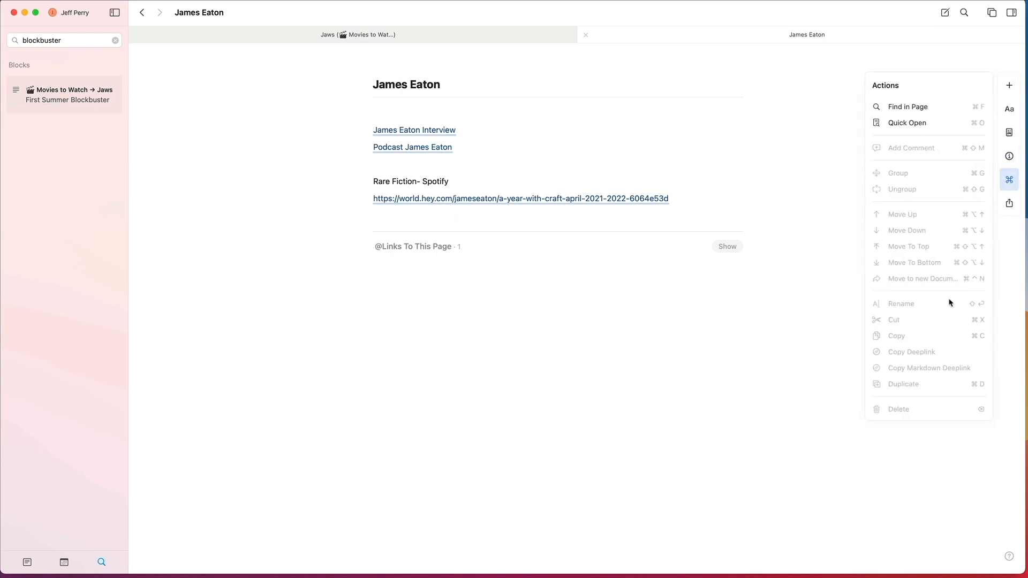
pyautogui.click(1009, 203)
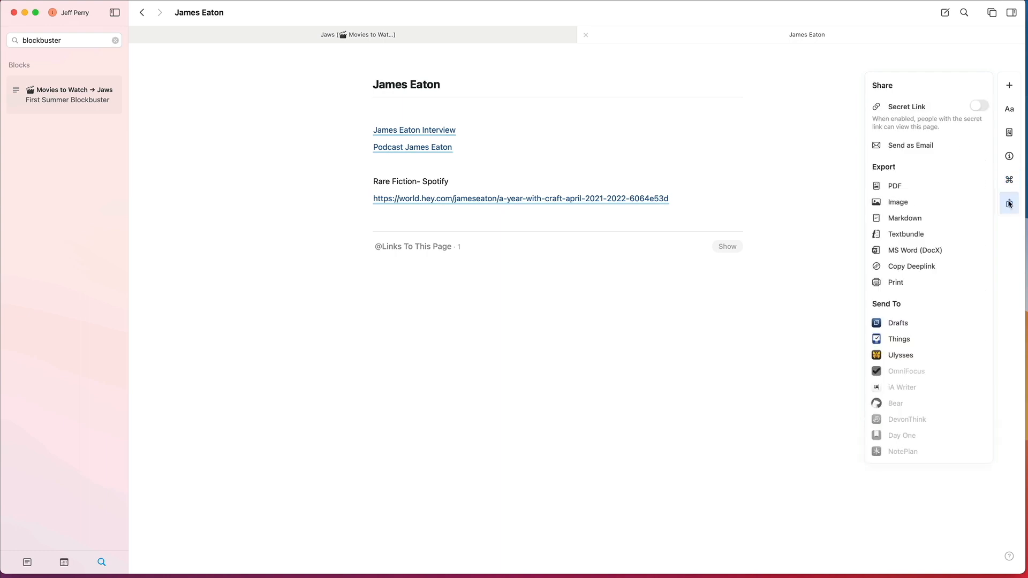
pyautogui.click(1010, 156)
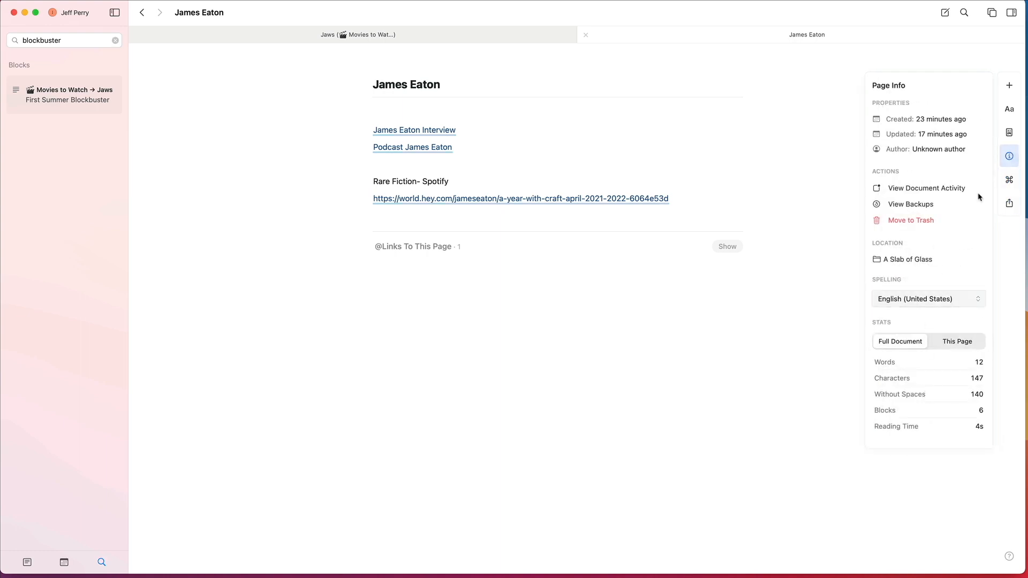
# Step: Review the page style options of the podcast guest document and the actions, page info, page style and text style options of the guest's interview document
pyautogui.click(1011, 134)
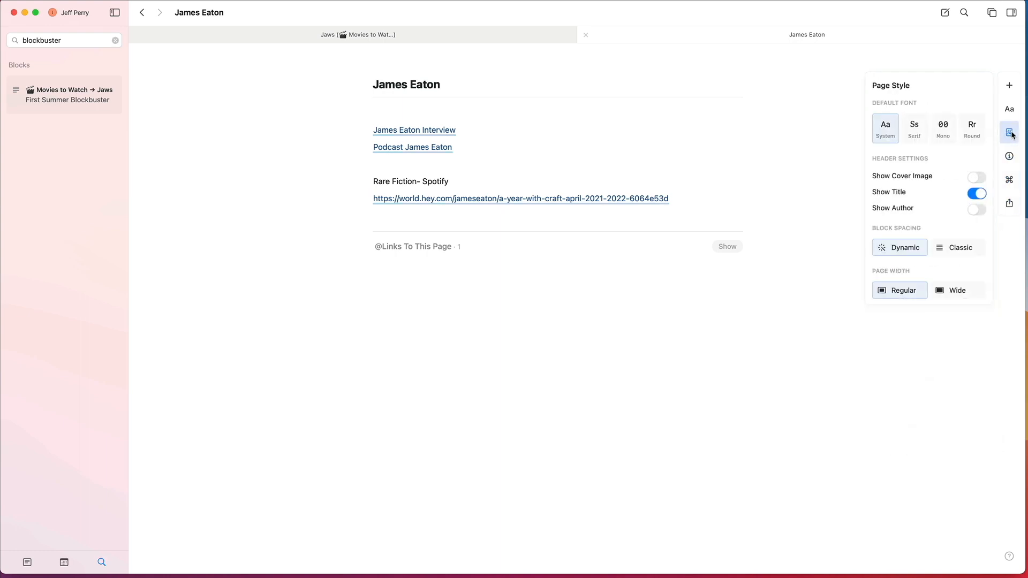
pyautogui.click(1009, 110)
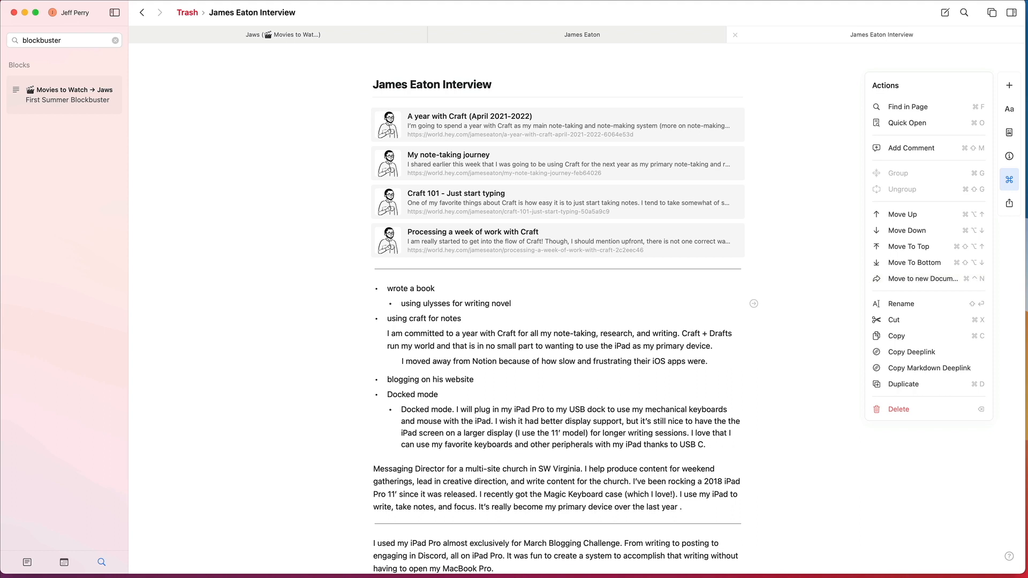
pyautogui.click(1010, 160)
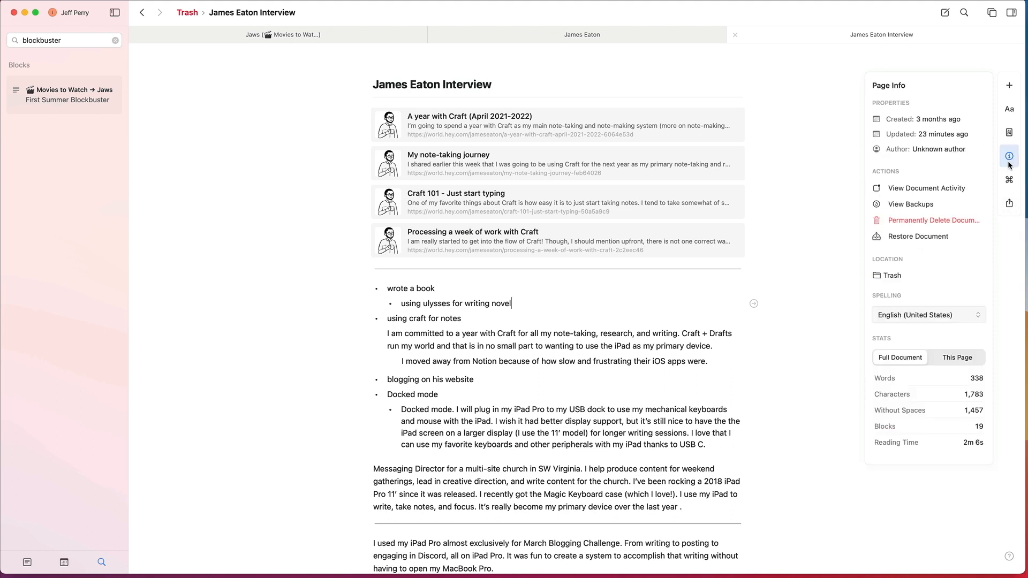
pyautogui.click(1008, 133)
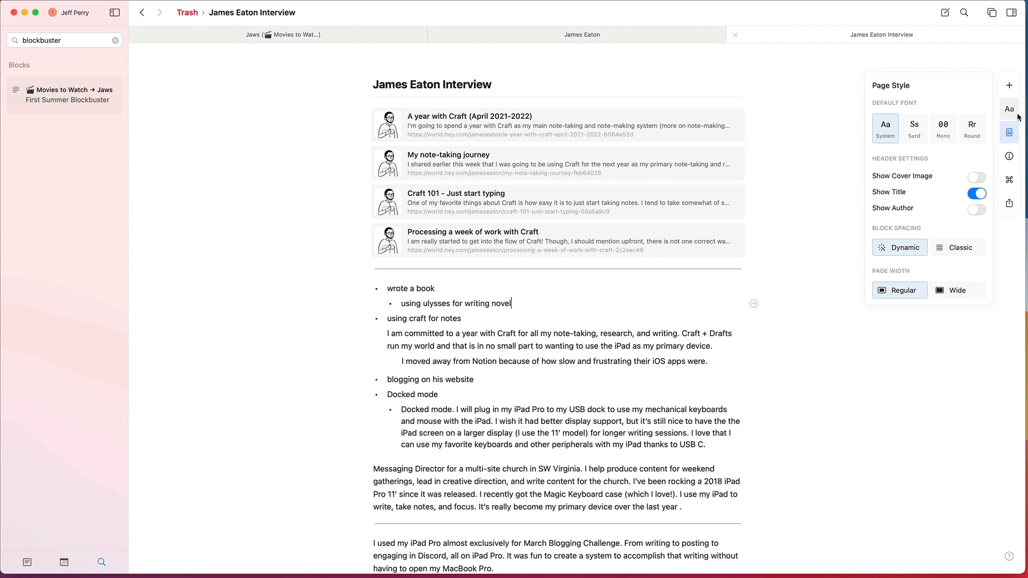
pyautogui.click(1013, 119)
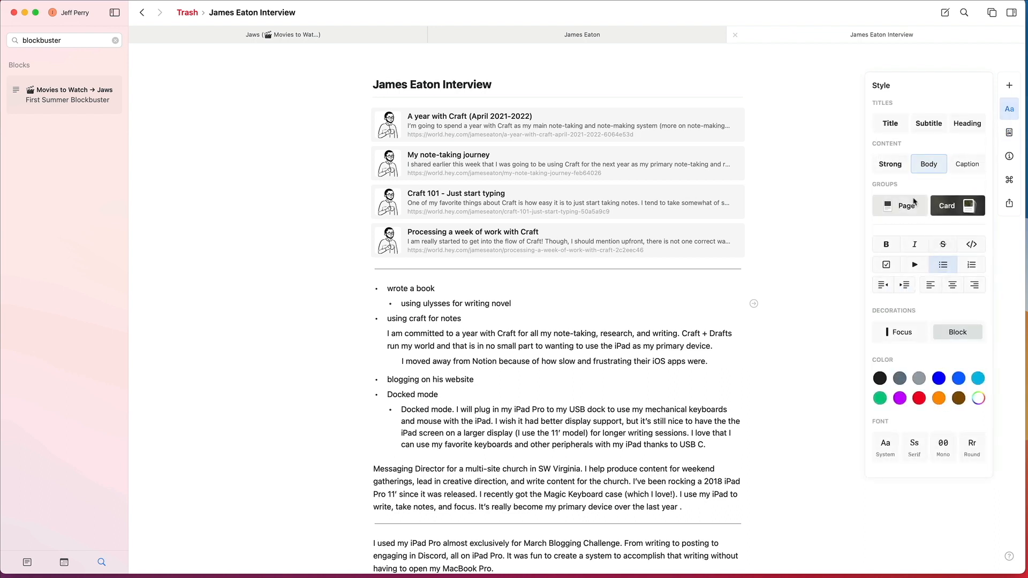
pyautogui.click(805, 236)
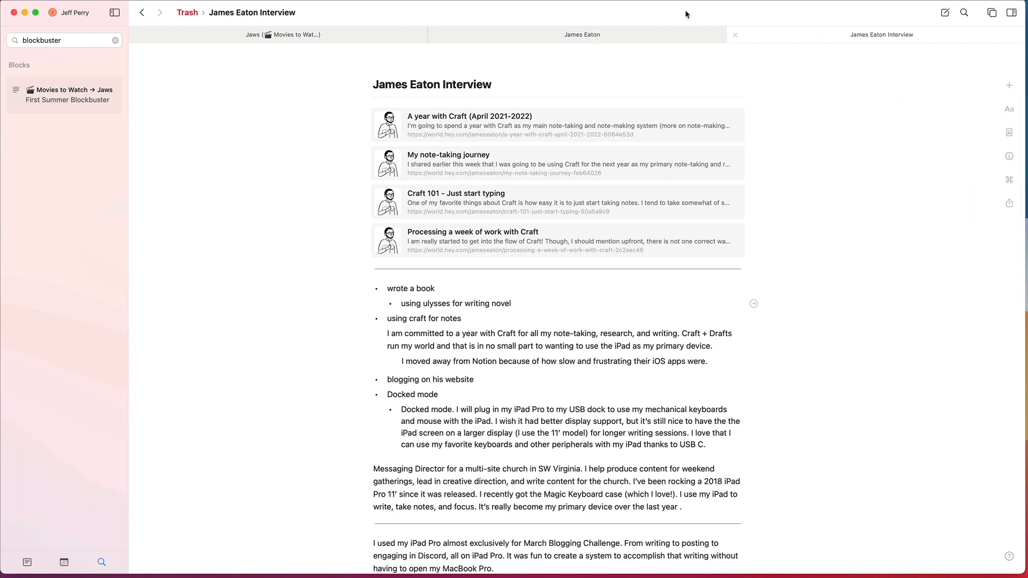
# Step: Close the guest and interview document tabs, and replace the blockbuster search in the sidebar with the daily notes calendar
pyautogui.click(735, 36)
pyautogui.click(584, 35)
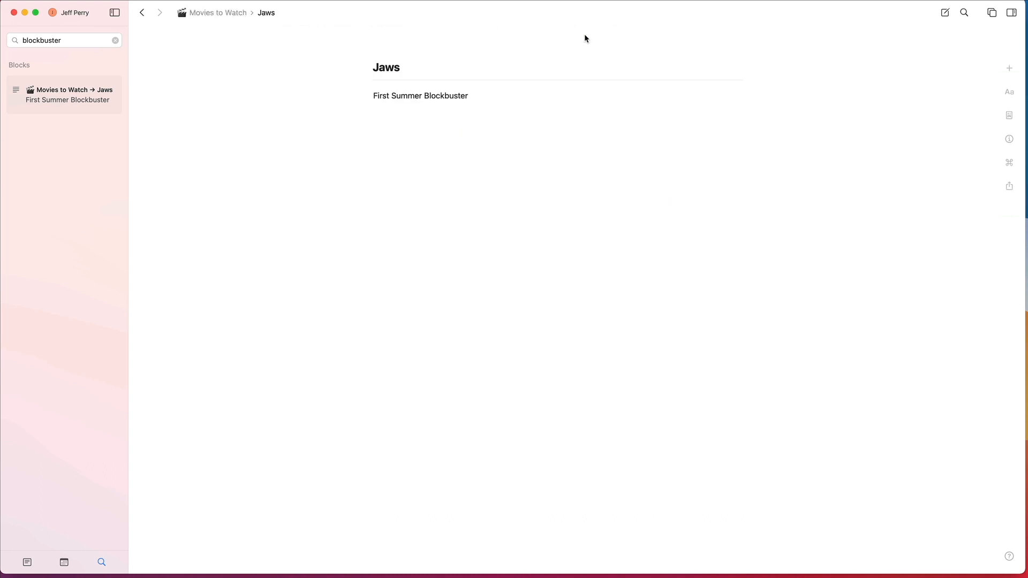
pyautogui.click(116, 41)
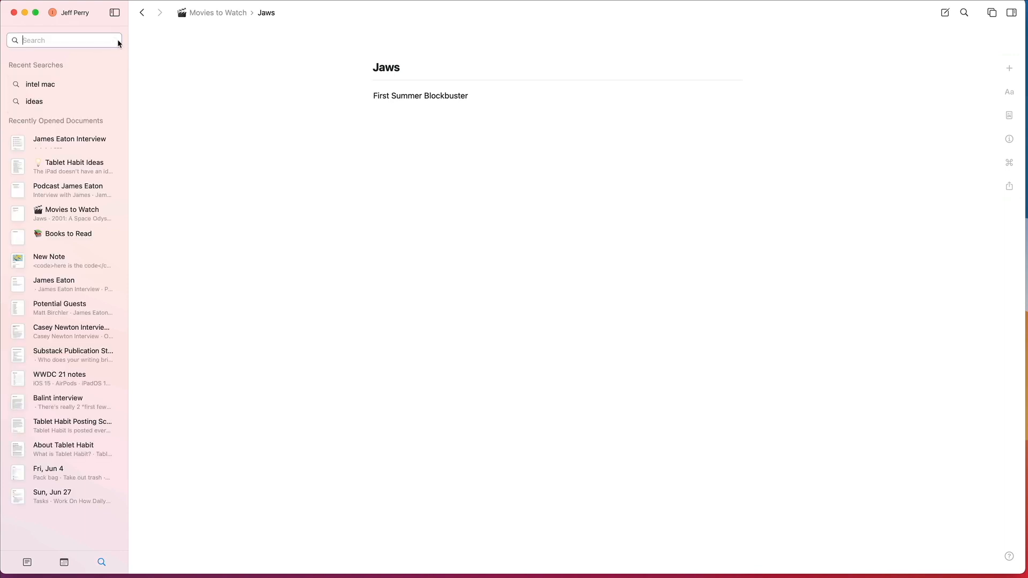
pyautogui.click(64, 563)
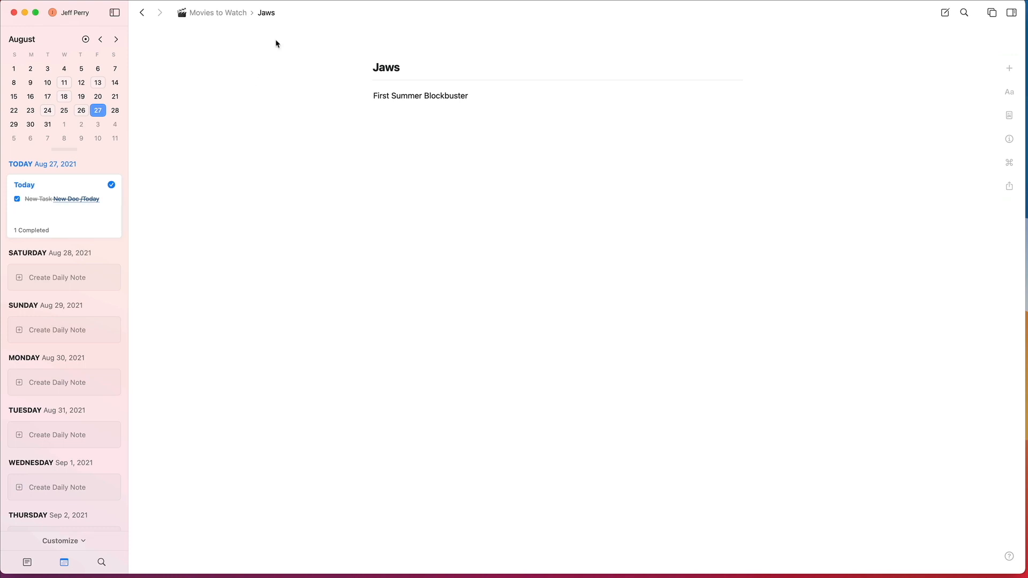
# Step: Go up to the parent document Movies to Watch and reopen its nested Jaws page
pyautogui.click(217, 12)
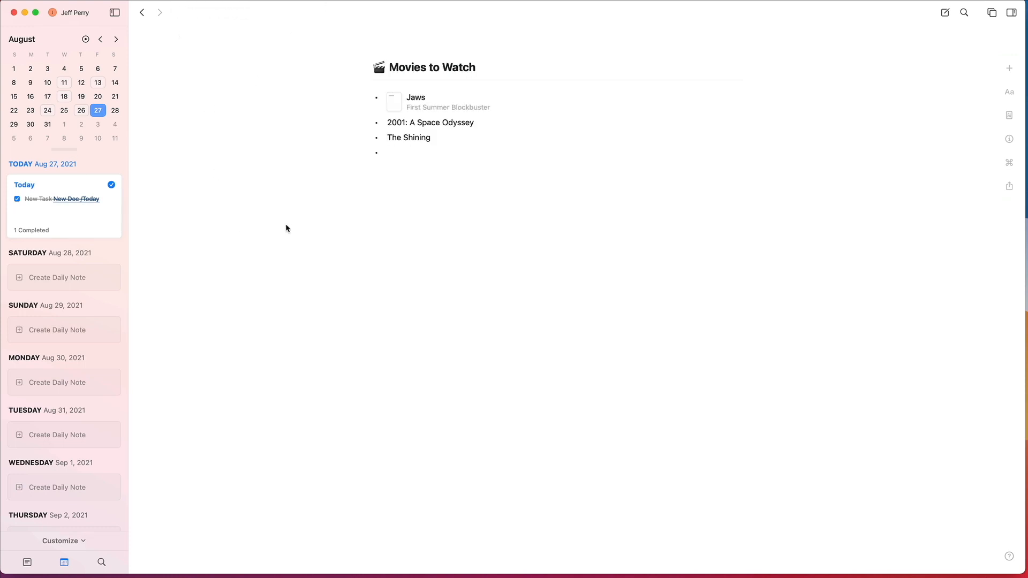
pyautogui.click(483, 107)
pyautogui.click(481, 105)
pyautogui.click(605, 107)
pyautogui.click(543, 106)
pyautogui.click(754, 103)
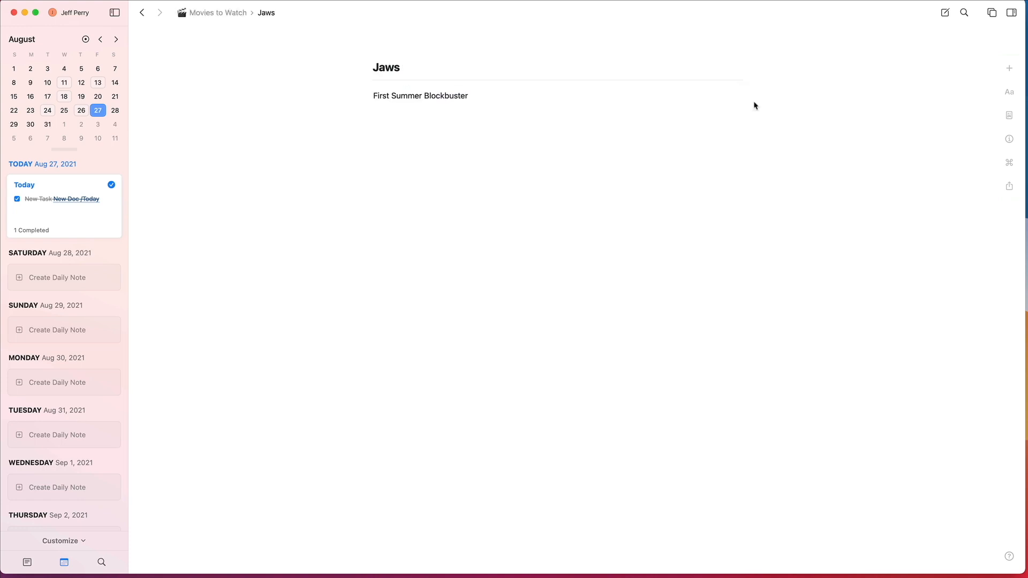
# Step: Turn on Show Cover Image in the page style settings of the Jaws page
pyautogui.click(1015, 97)
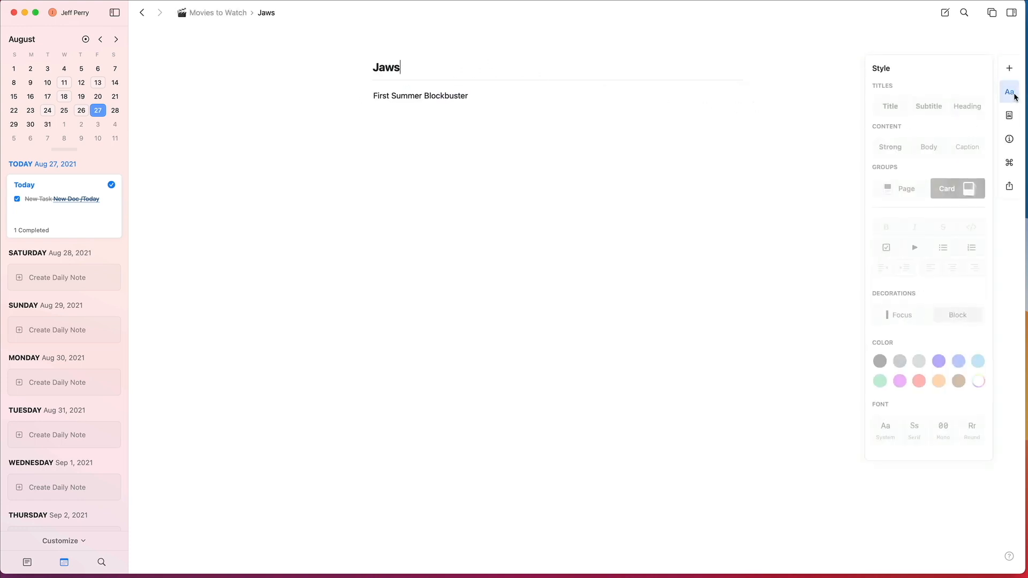
pyautogui.click(1009, 115)
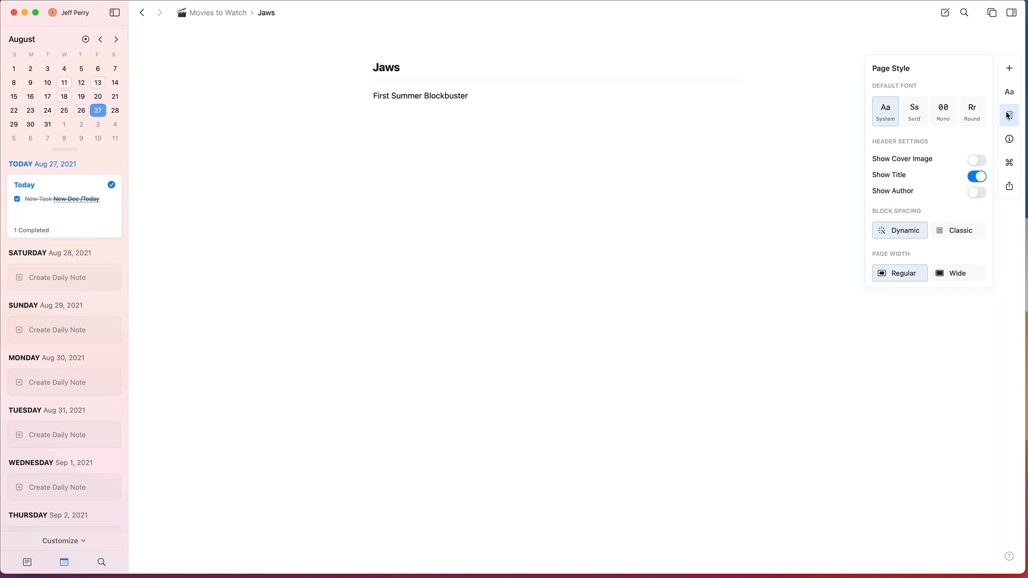
pyautogui.click(968, 160)
# Step: Search Unsplash for "shark" and set the photo of a shark breaching with open jaws as the Jaws page's cover image
pyautogui.click(618, 195)
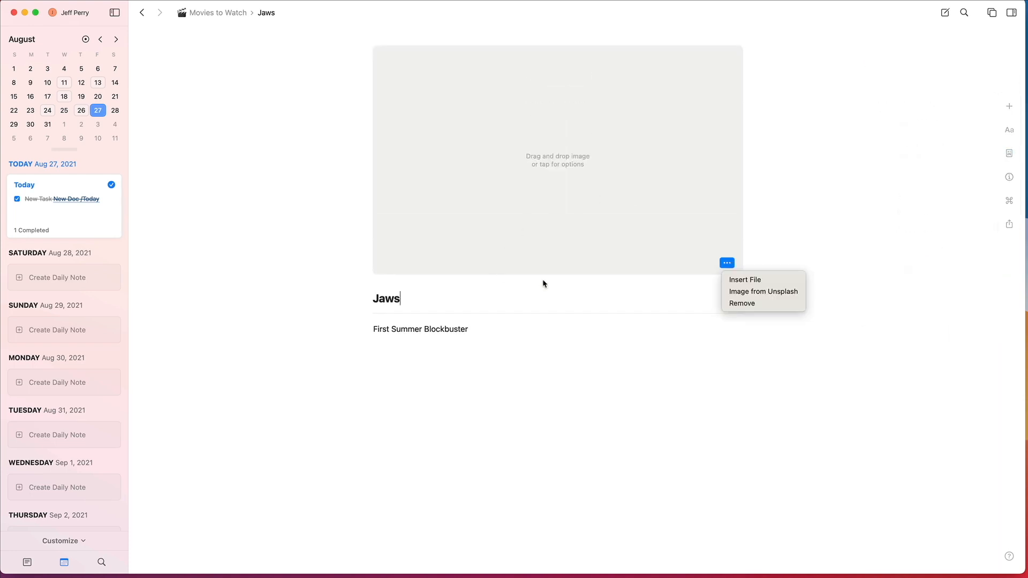
pyautogui.click(749, 293)
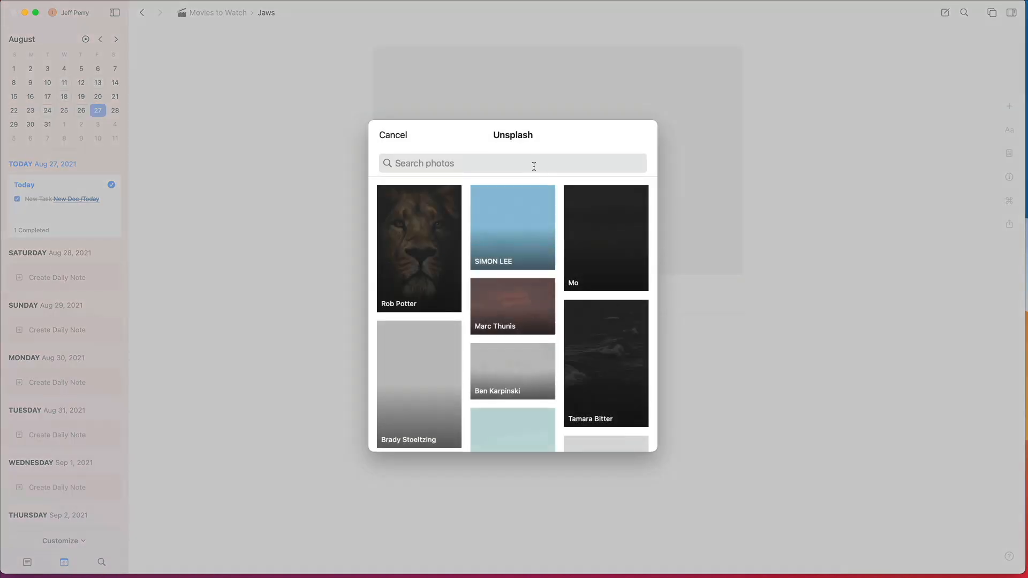
pyautogui.write('hark')
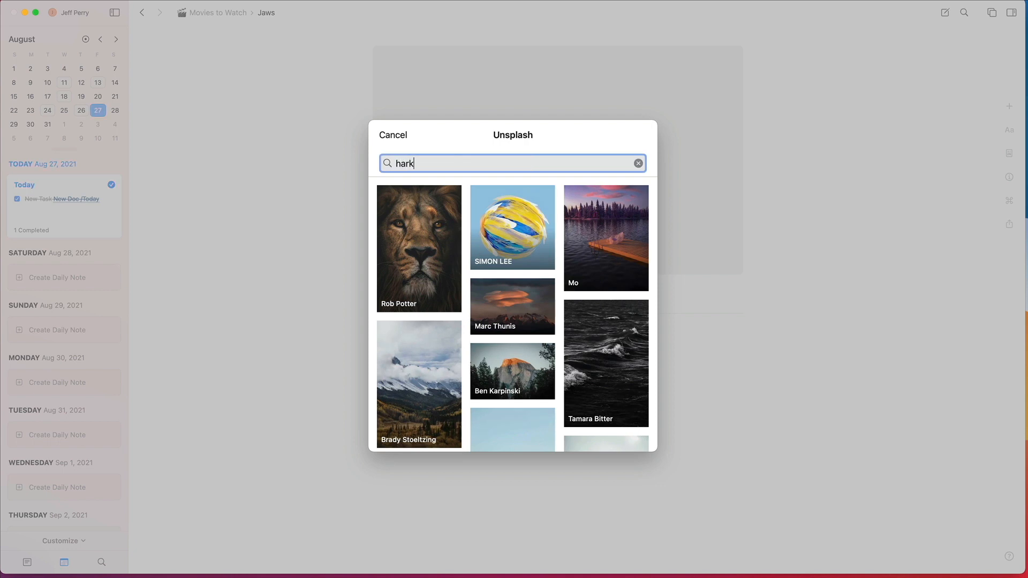
pyautogui.press('BackSpace')
pyautogui.press('BackSpace')
pyautogui.write('shar')
pyautogui.press('Return')
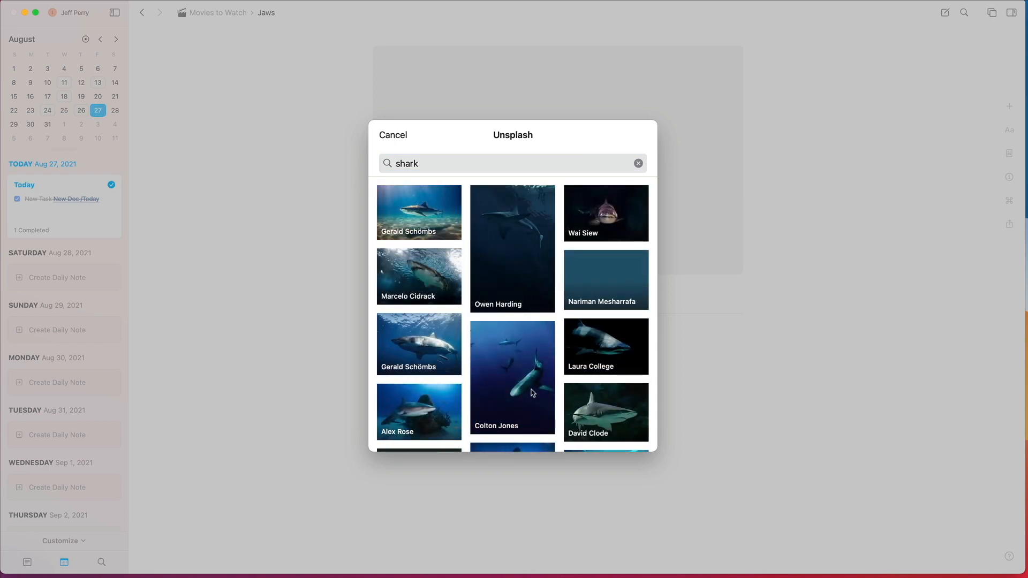
pyautogui.scroll(-5, 535, 391)
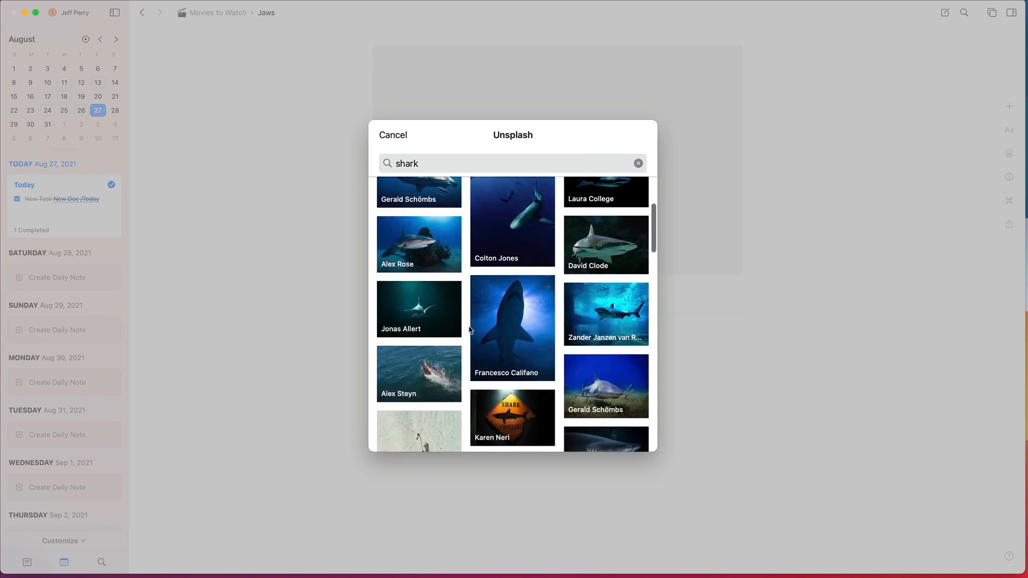
pyautogui.click(426, 366)
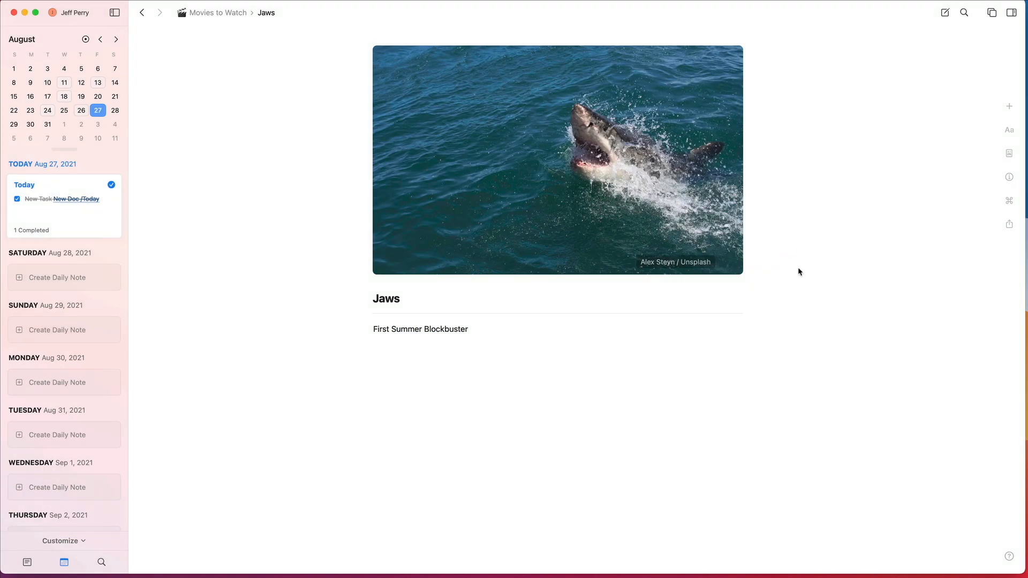
pyautogui.scroll(-1, 796, 273)
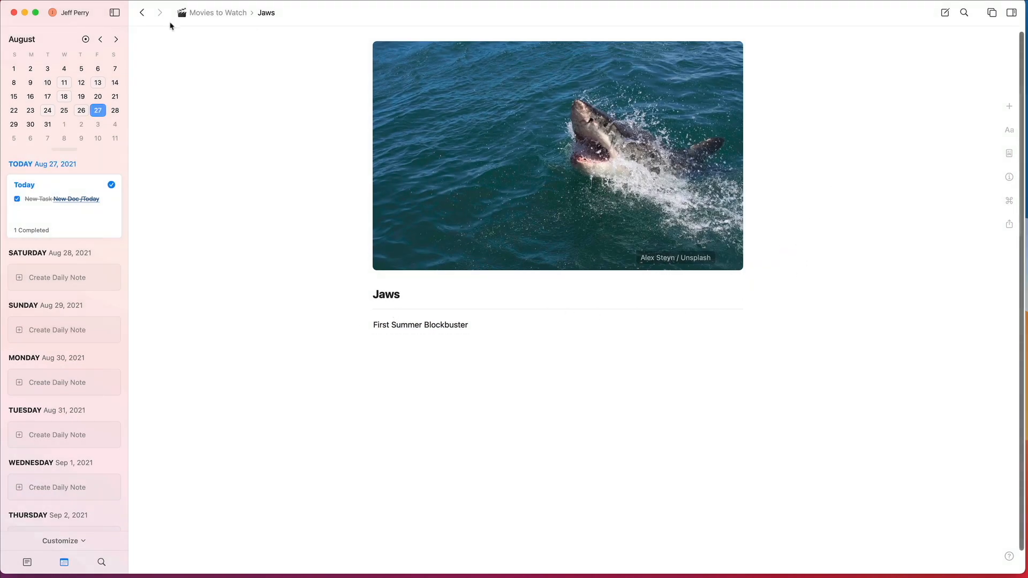
# Step: In Movies to Watch, change the Jaws page block to the Card style with the tall narrow layout and Modern font
pyautogui.click(212, 16)
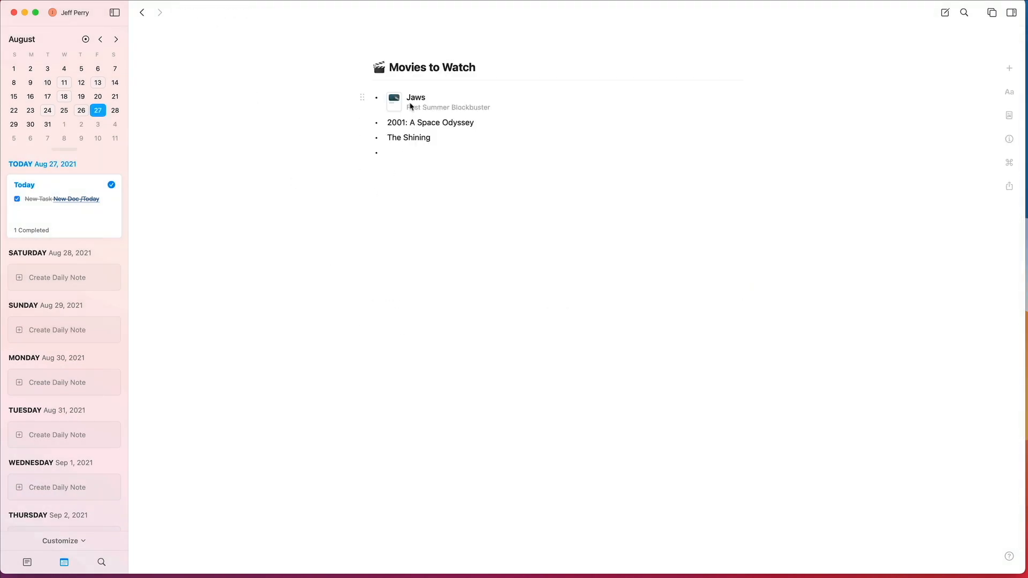
pyautogui.rightClick(428, 102)
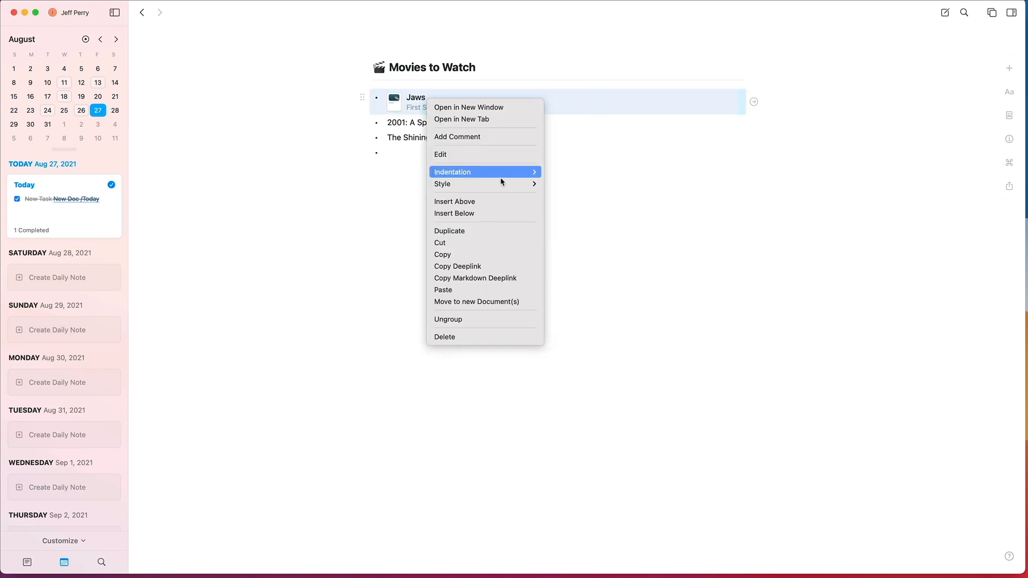
pyautogui.moveTo(504, 184)
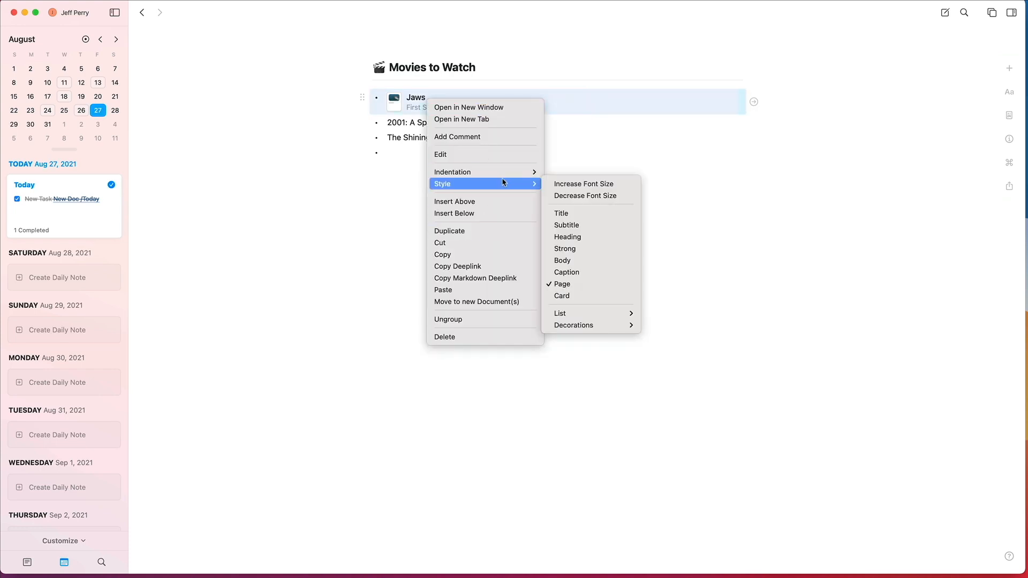
pyautogui.click(587, 296)
pyautogui.hscroll(6, 654, 162)
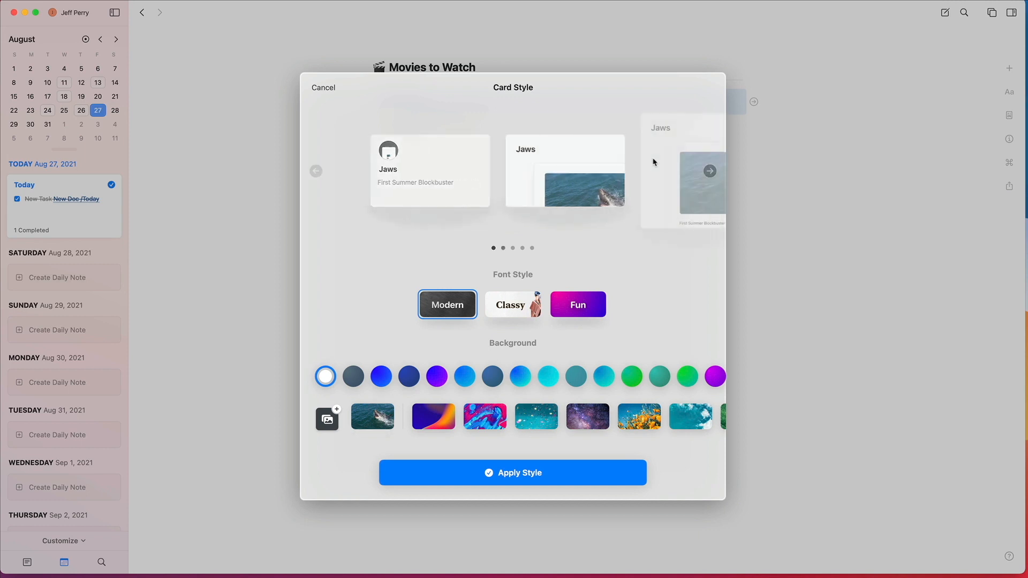
pyautogui.hscroll(-2, 654, 163)
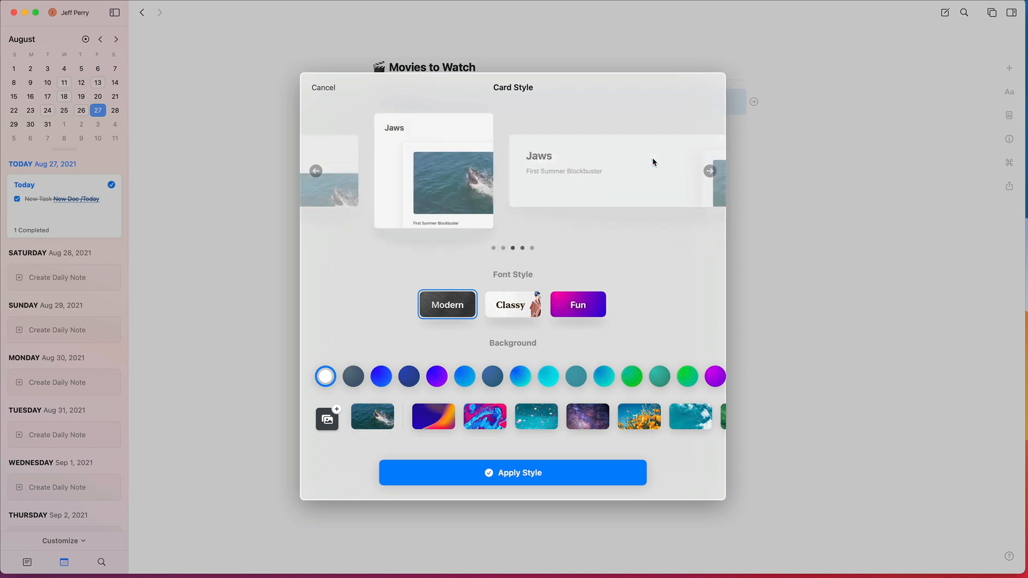
pyautogui.click(554, 471)
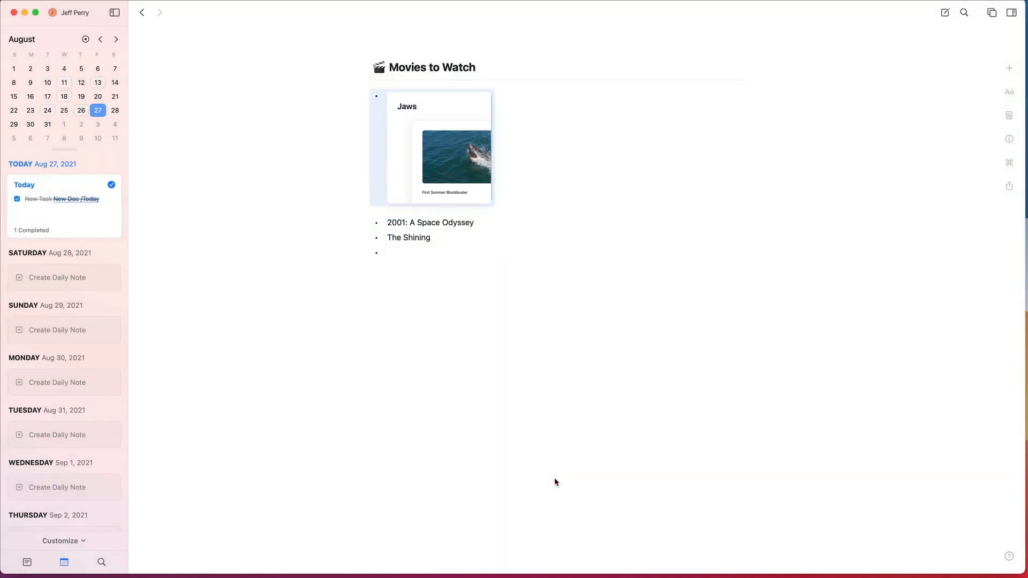
# Step: Restyle the Jaws card in Movies to Watch with the shark cover photo as background and the largest wide layout
pyautogui.click(464, 145)
pyautogui.click(218, 12)
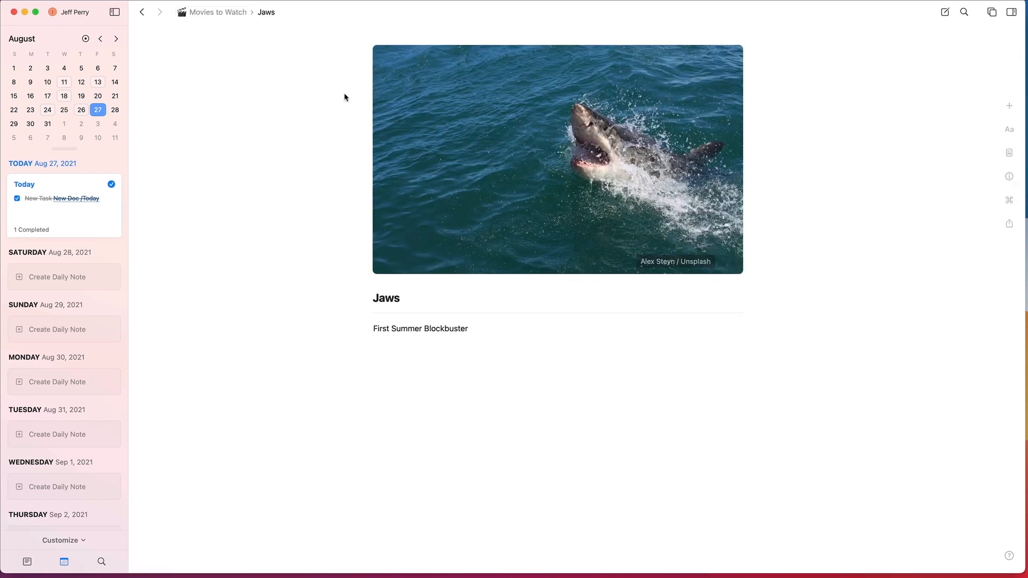
pyautogui.click(474, 104)
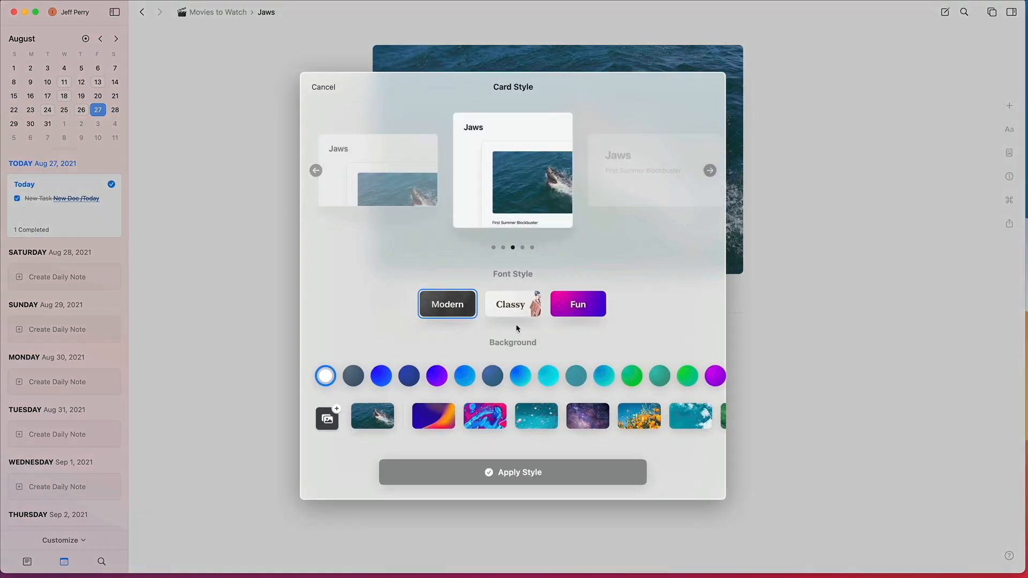
pyautogui.click(328, 420)
pyautogui.click(546, 401)
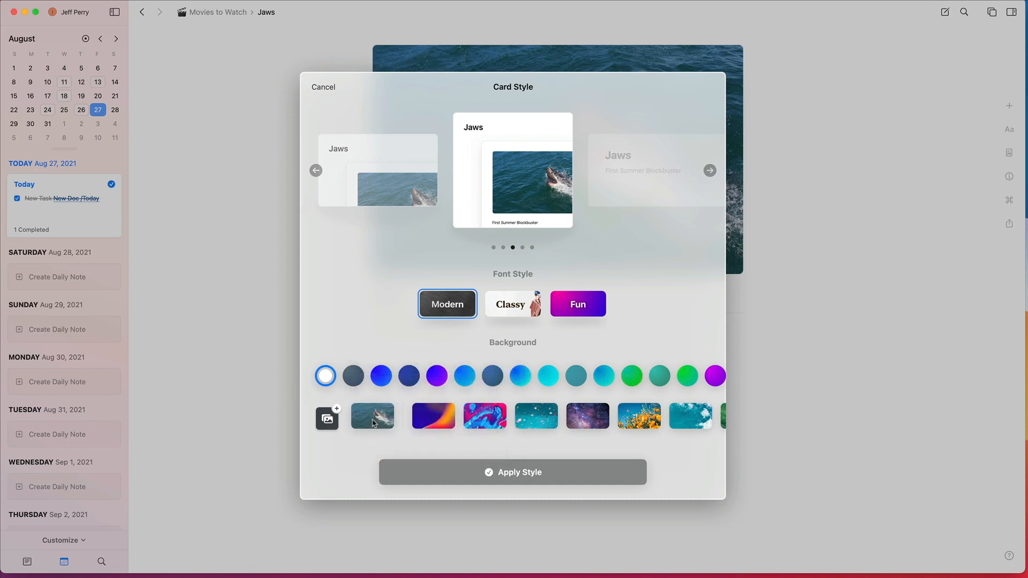
pyautogui.click(374, 421)
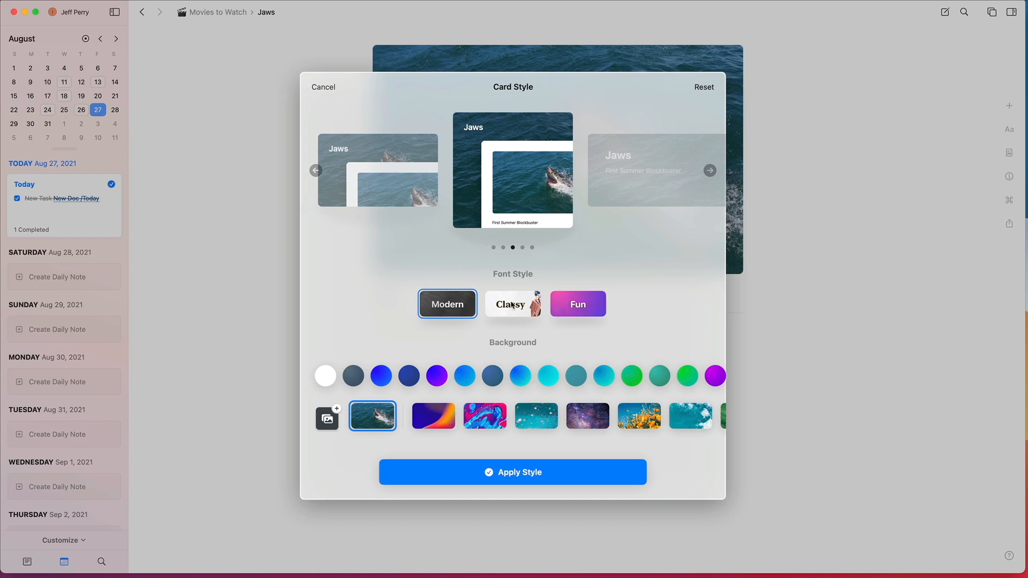
pyautogui.hscroll(4, 418, 176)
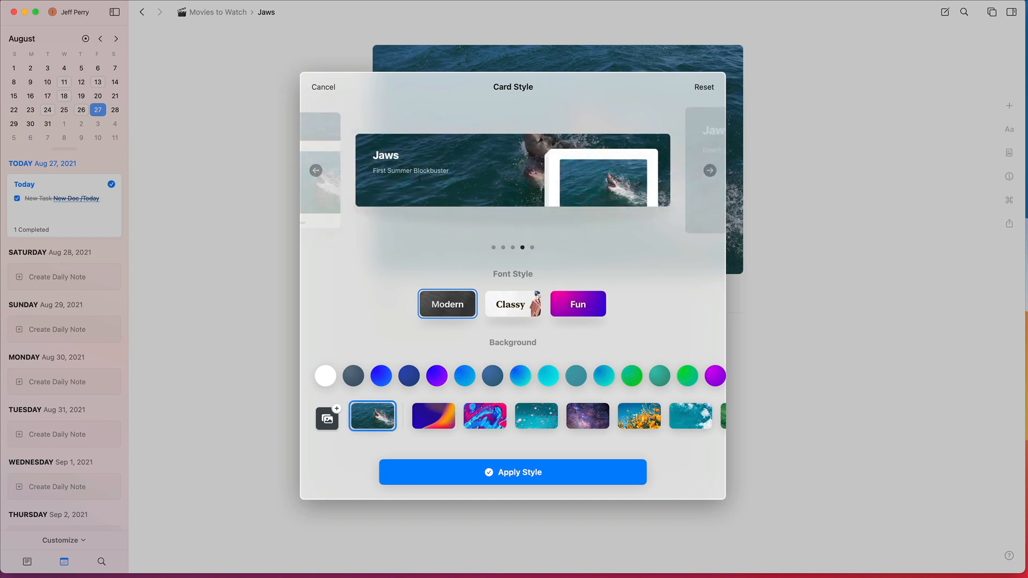
pyautogui.hscroll(3, 536, 174)
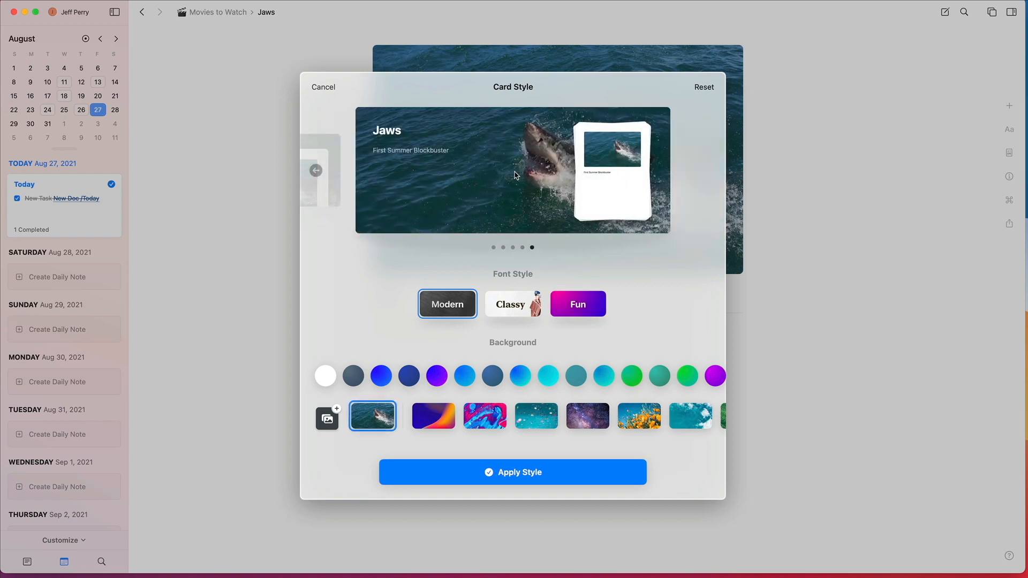
pyautogui.click(503, 473)
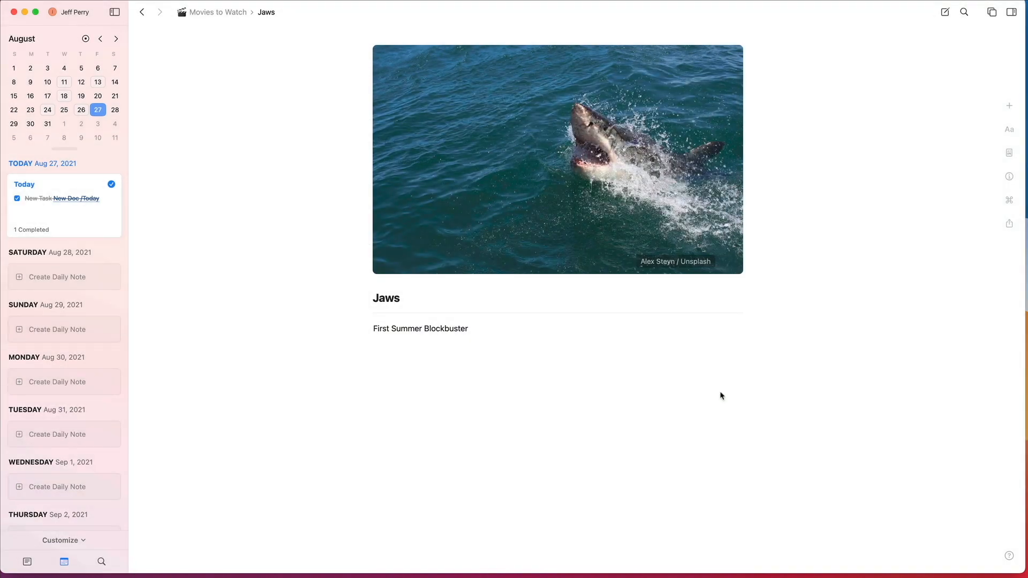
pyautogui.click(232, 13)
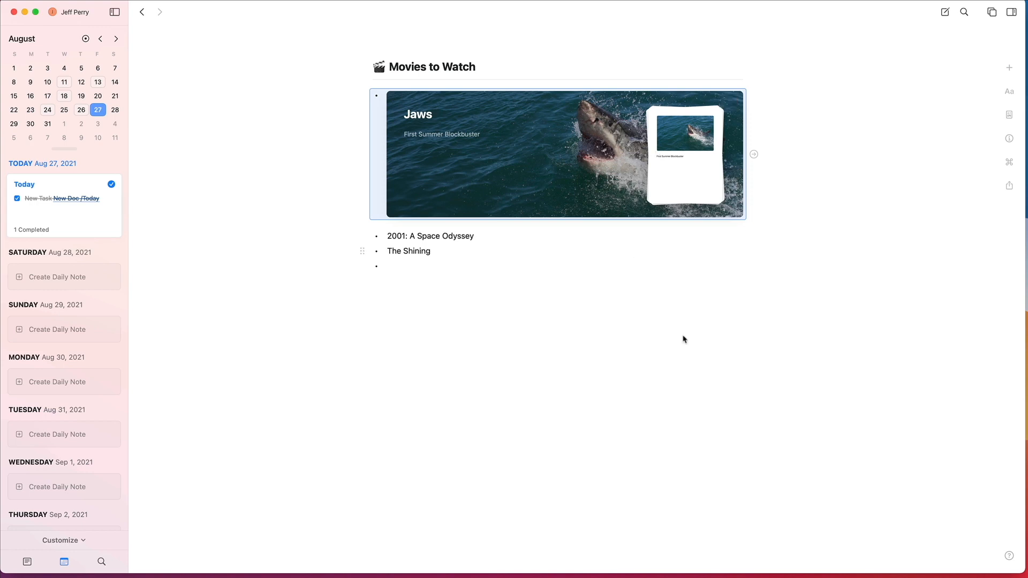
# Step: Remove the empty bullet below The Shining and return to the Jaws page
pyautogui.click(476, 295)
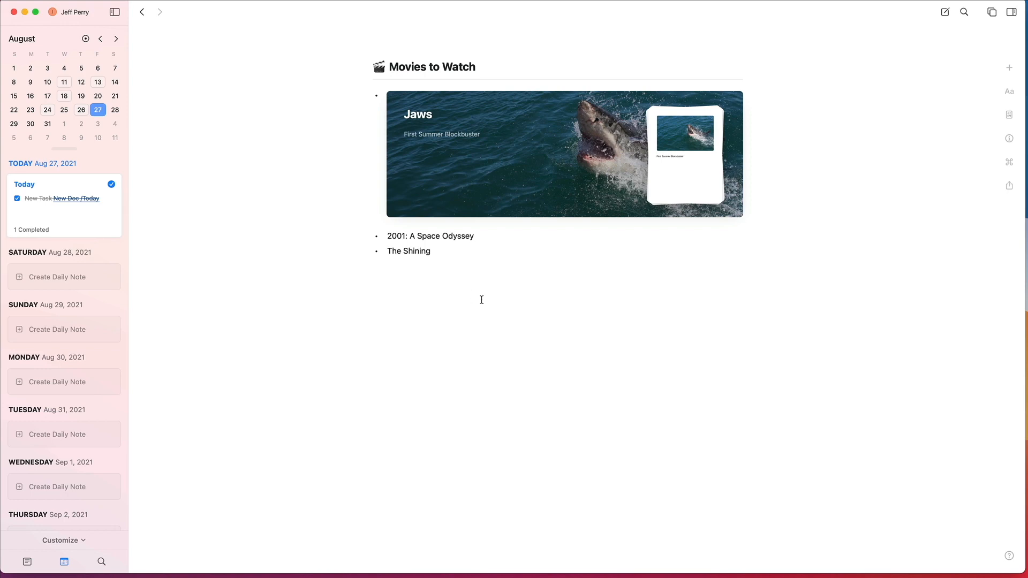
pyautogui.click(458, 157)
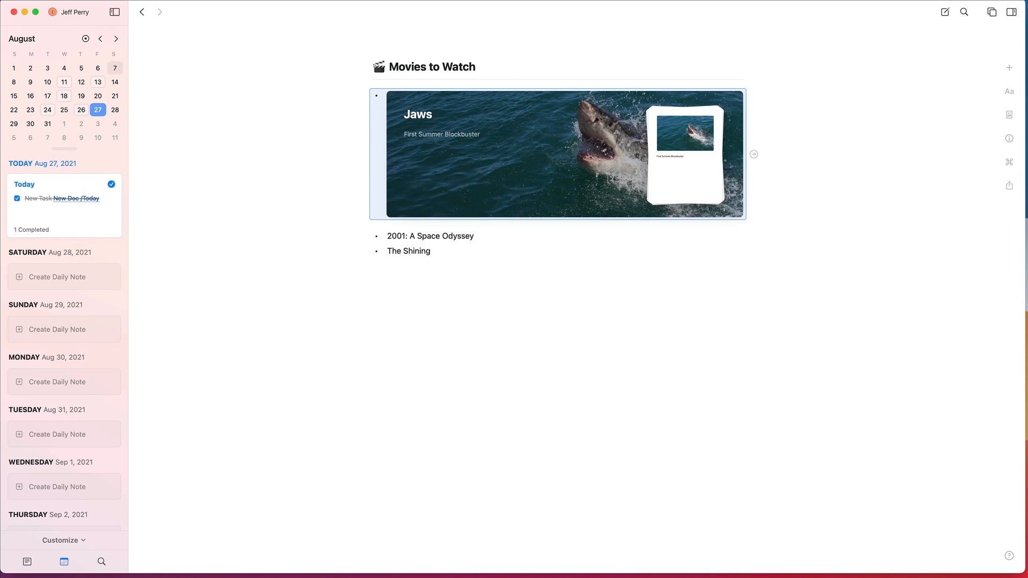
pyautogui.click(142, 12)
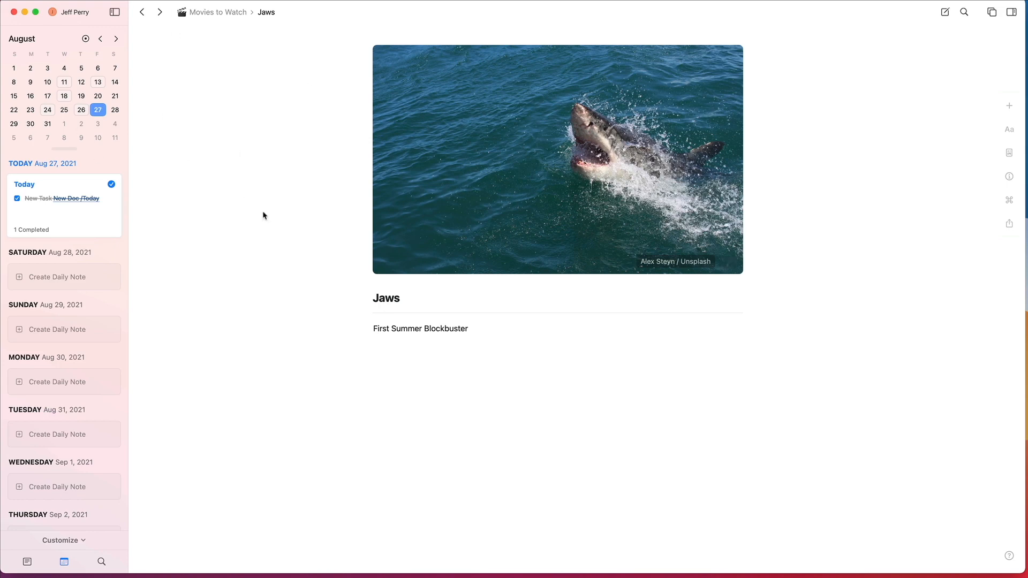
# Step: Show the folder list, view the Movies to Watch document, and open the To Obsidian and Beyond Course folder
pyautogui.click(27, 562)
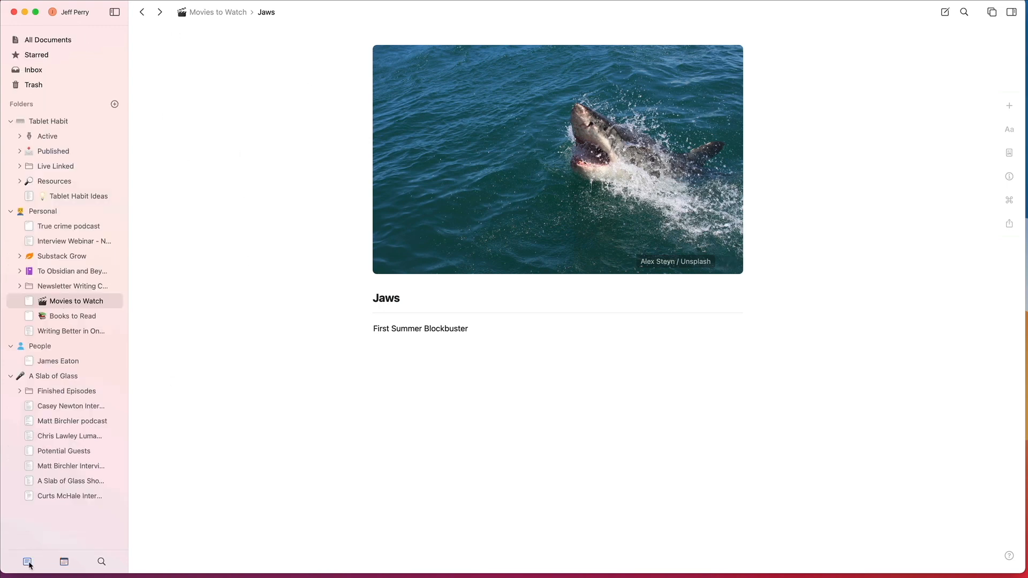
pyautogui.click(76, 303)
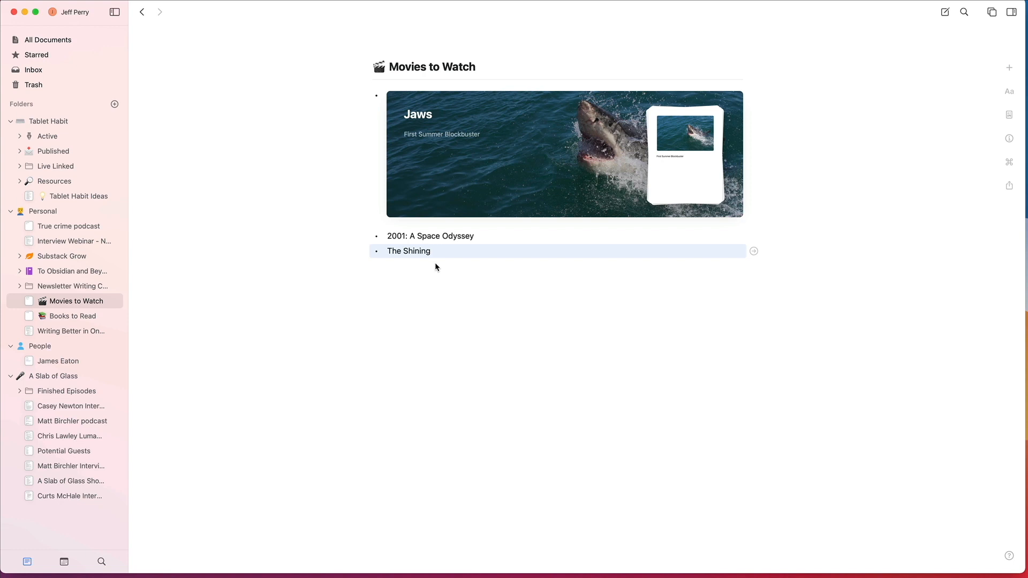
pyautogui.click(75, 271)
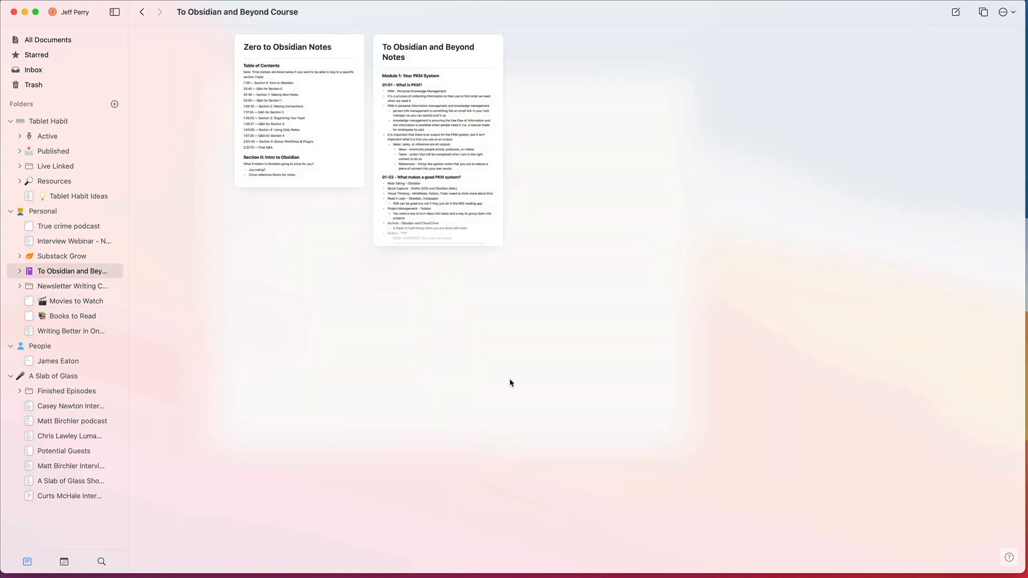